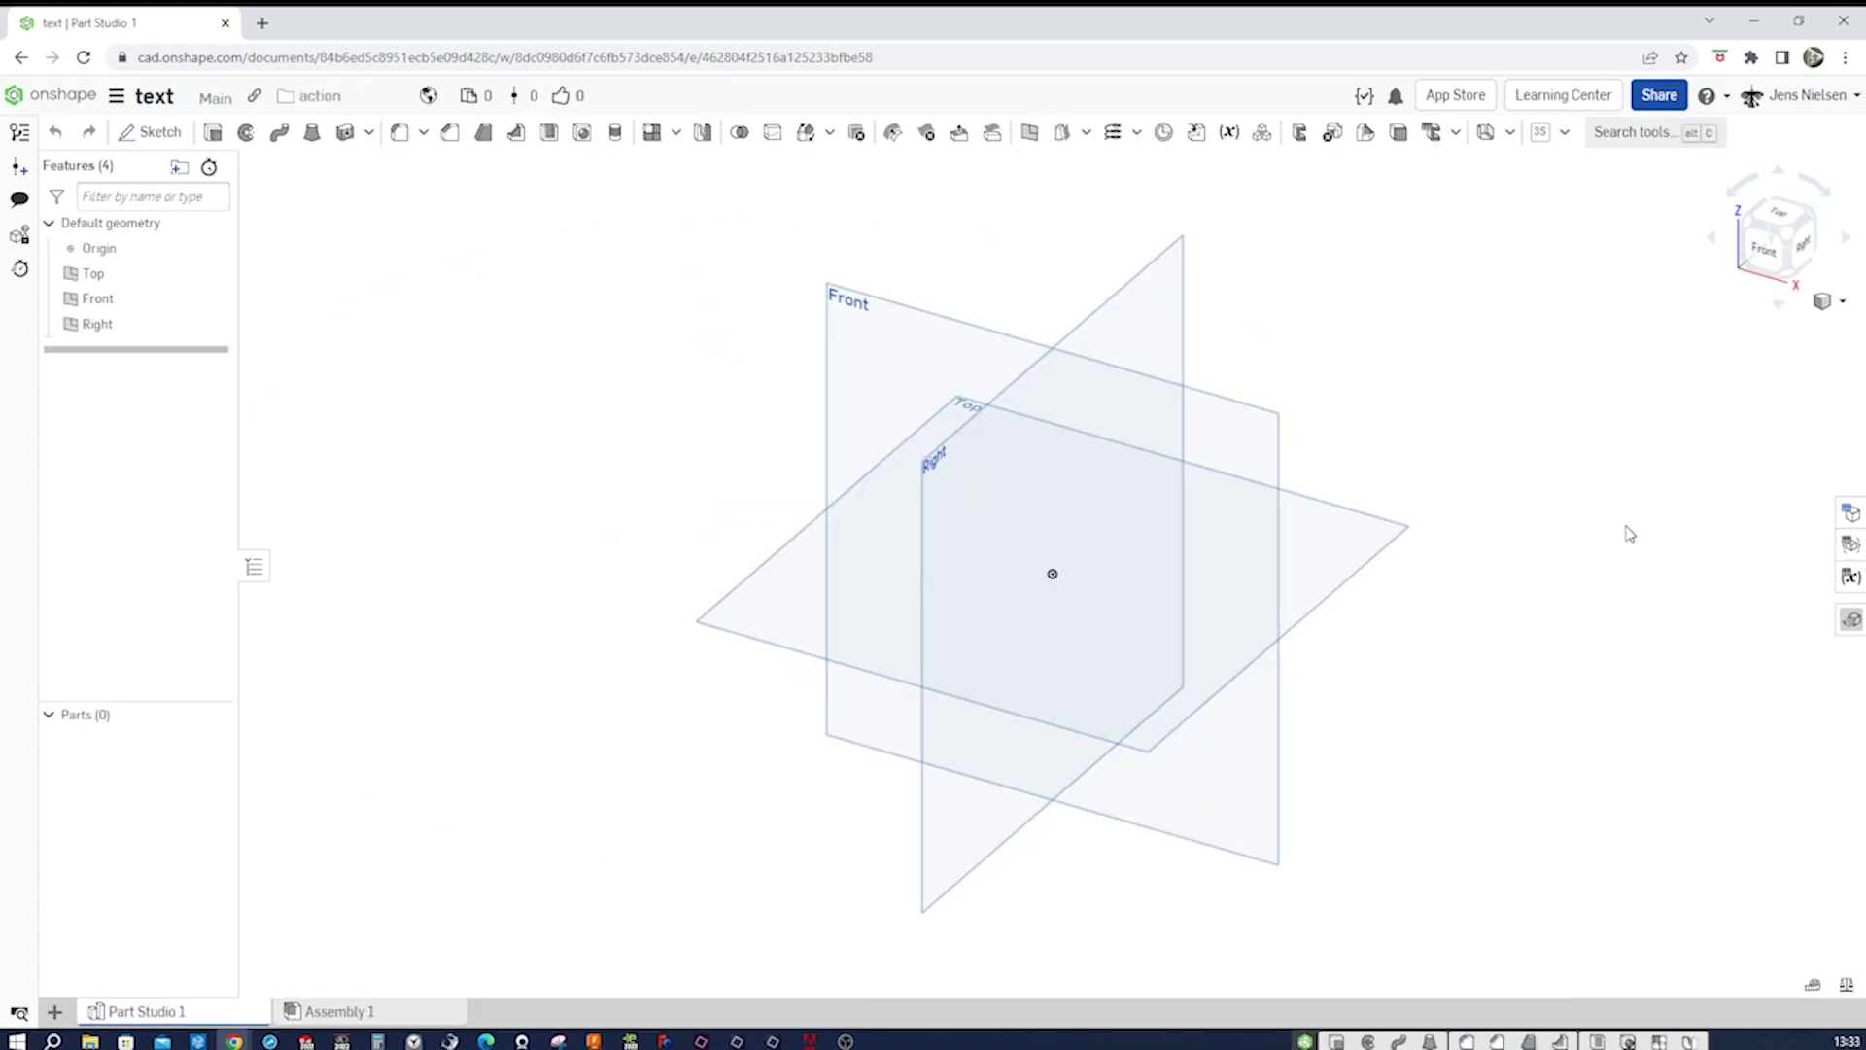
# Start Sketch 1 on the Front plane from the S shortcut toolbar.
pyautogui.press('s')
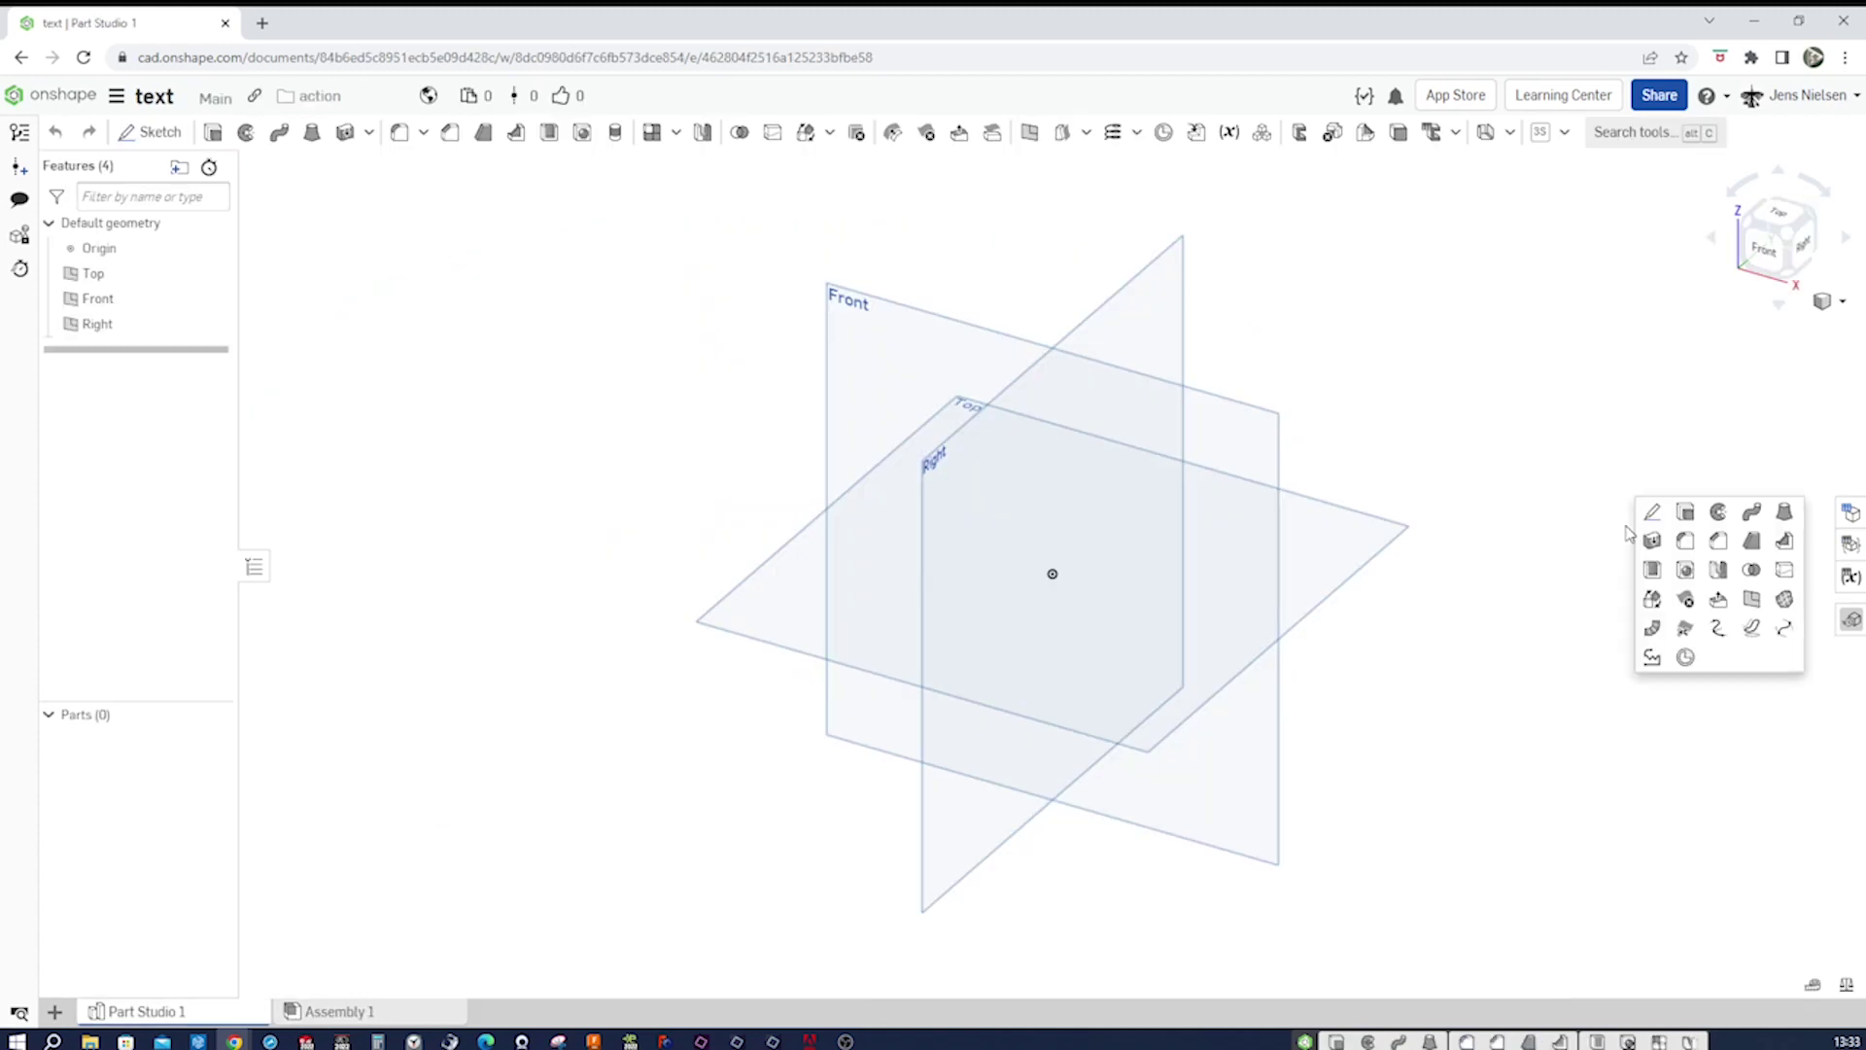
pyautogui.click(1653, 512)
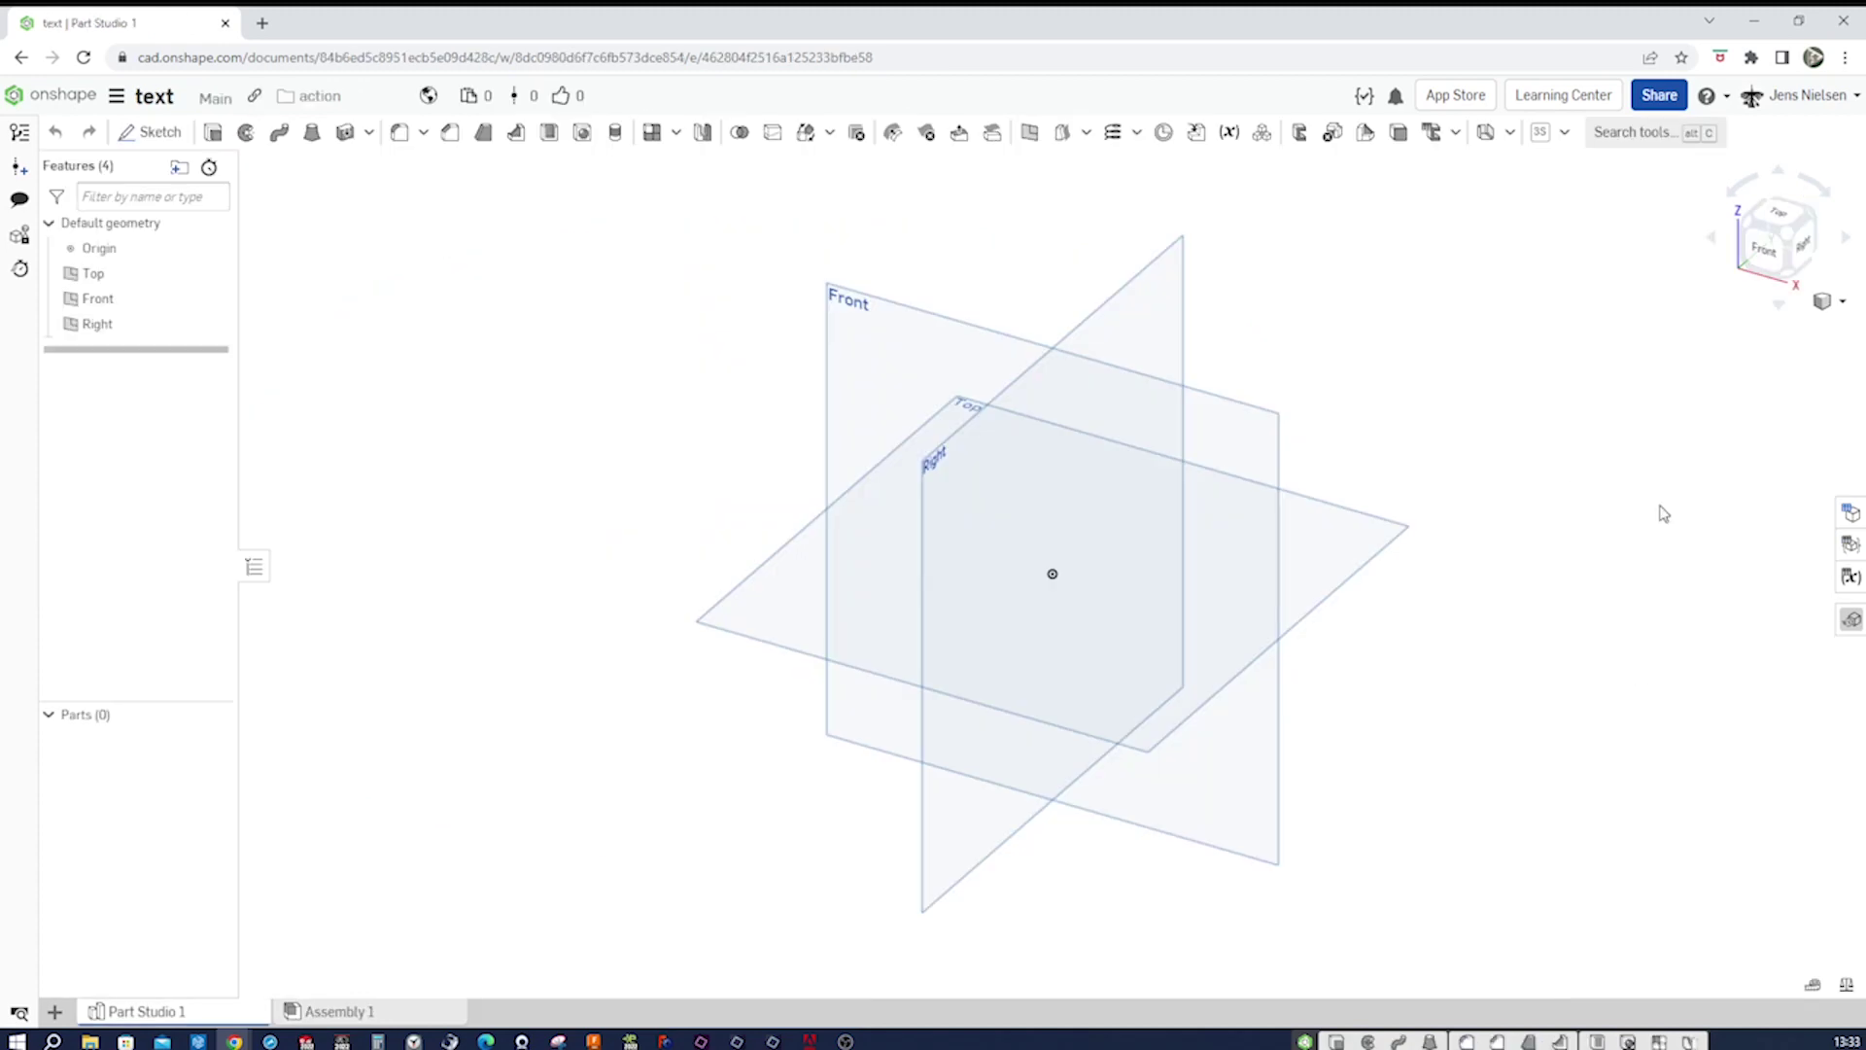
pyautogui.click(1257, 425)
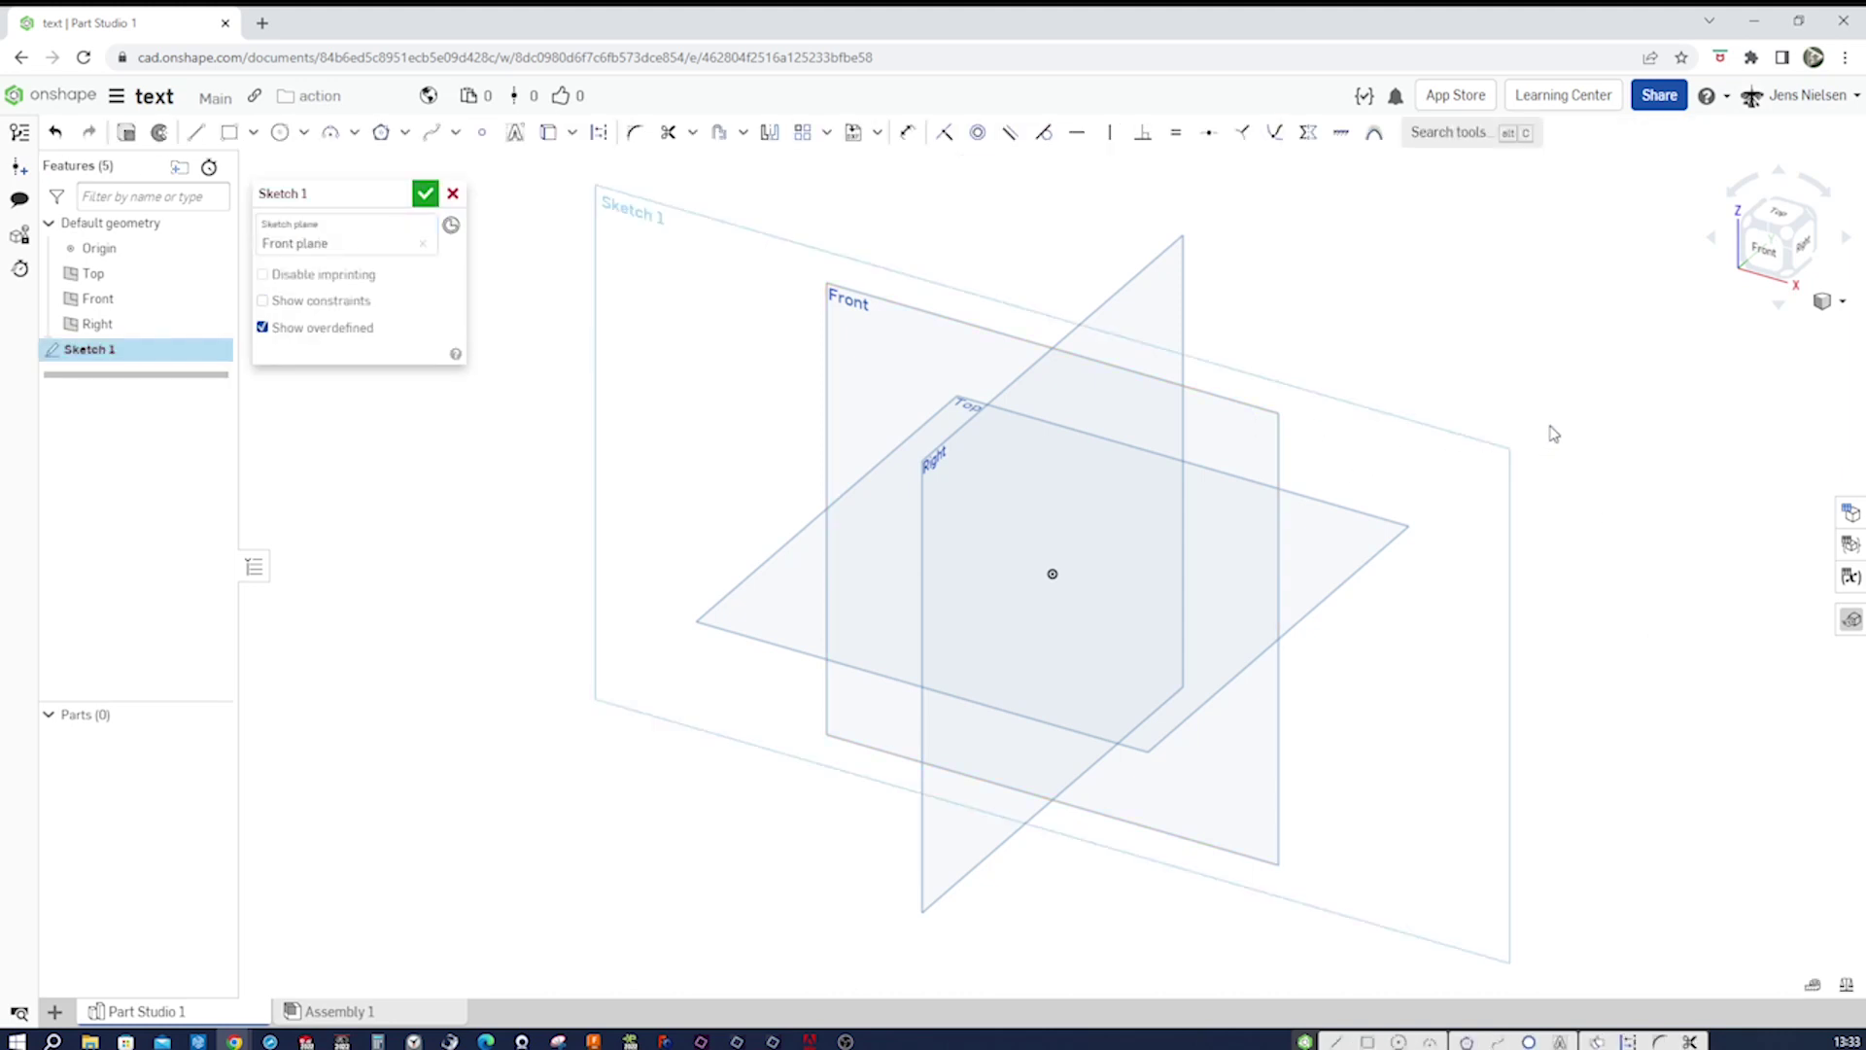
# Face the sketch plane, hide planes, and draw horizontal and vertical construction lines from the origin.
pyautogui.press('n')
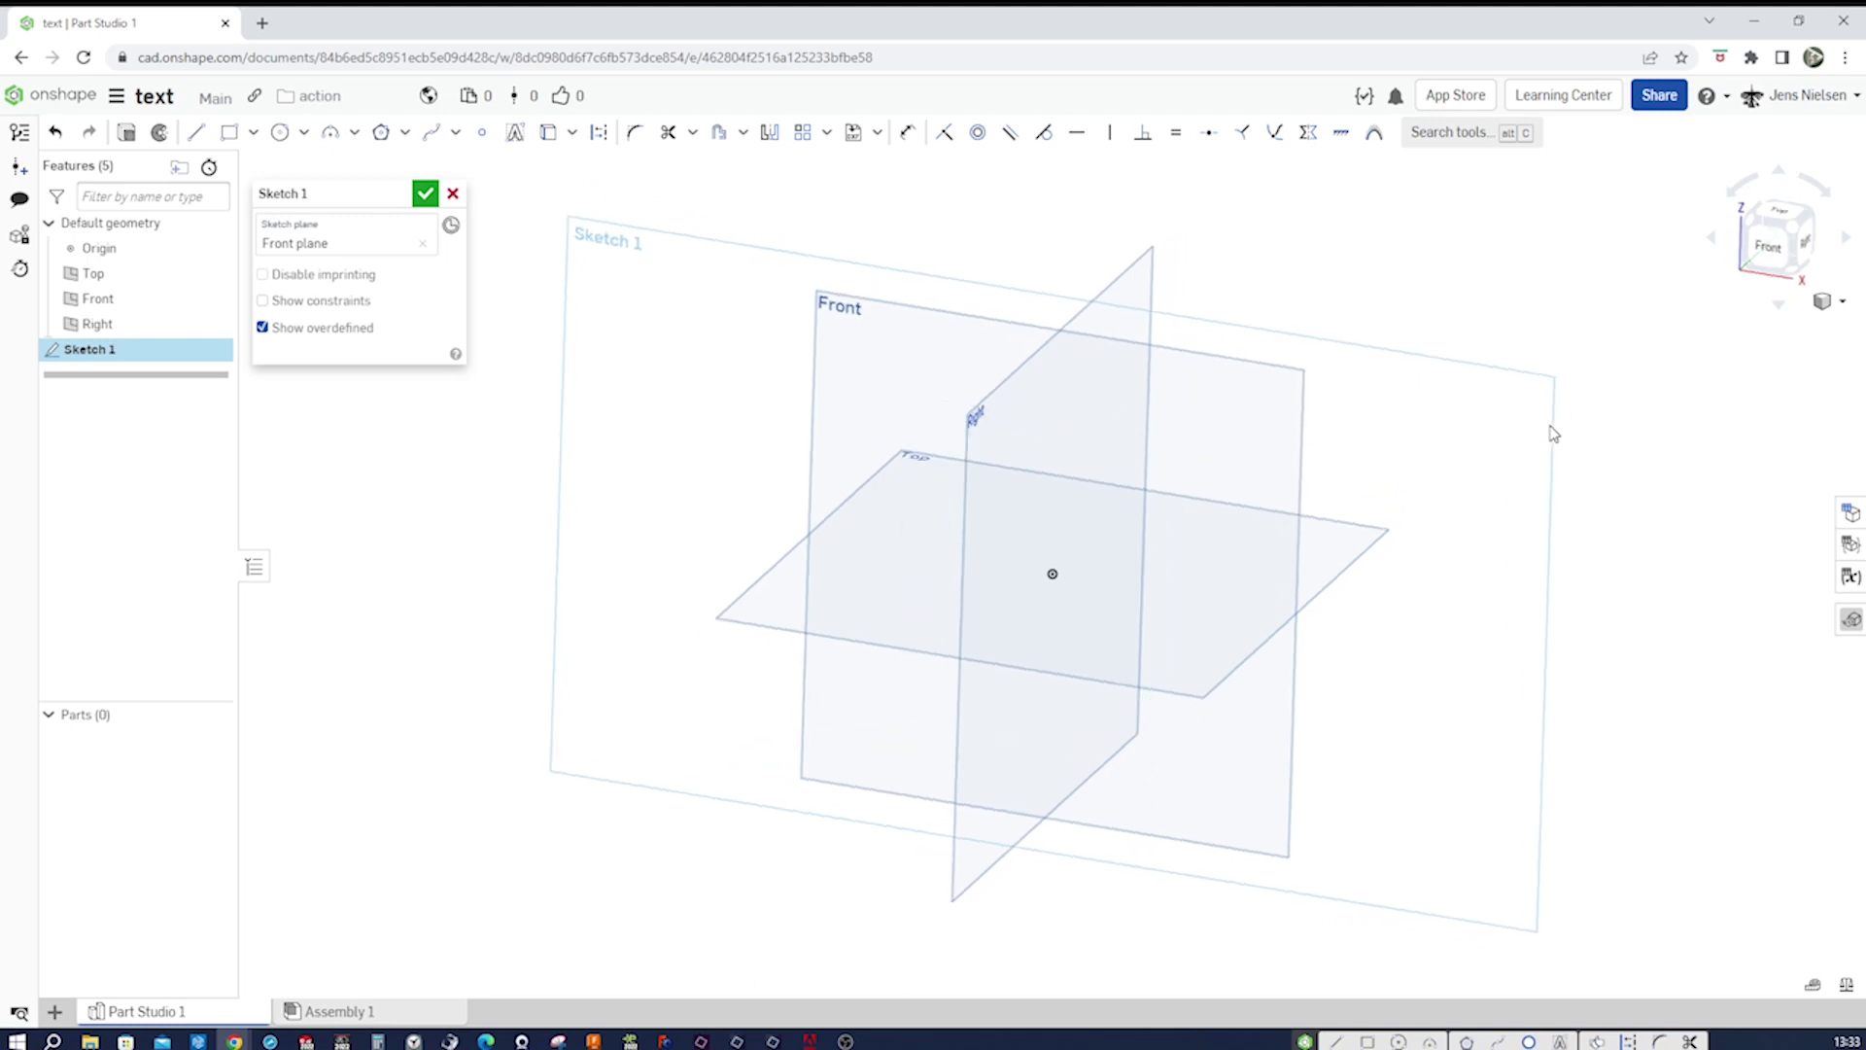
pyautogui.press('p')
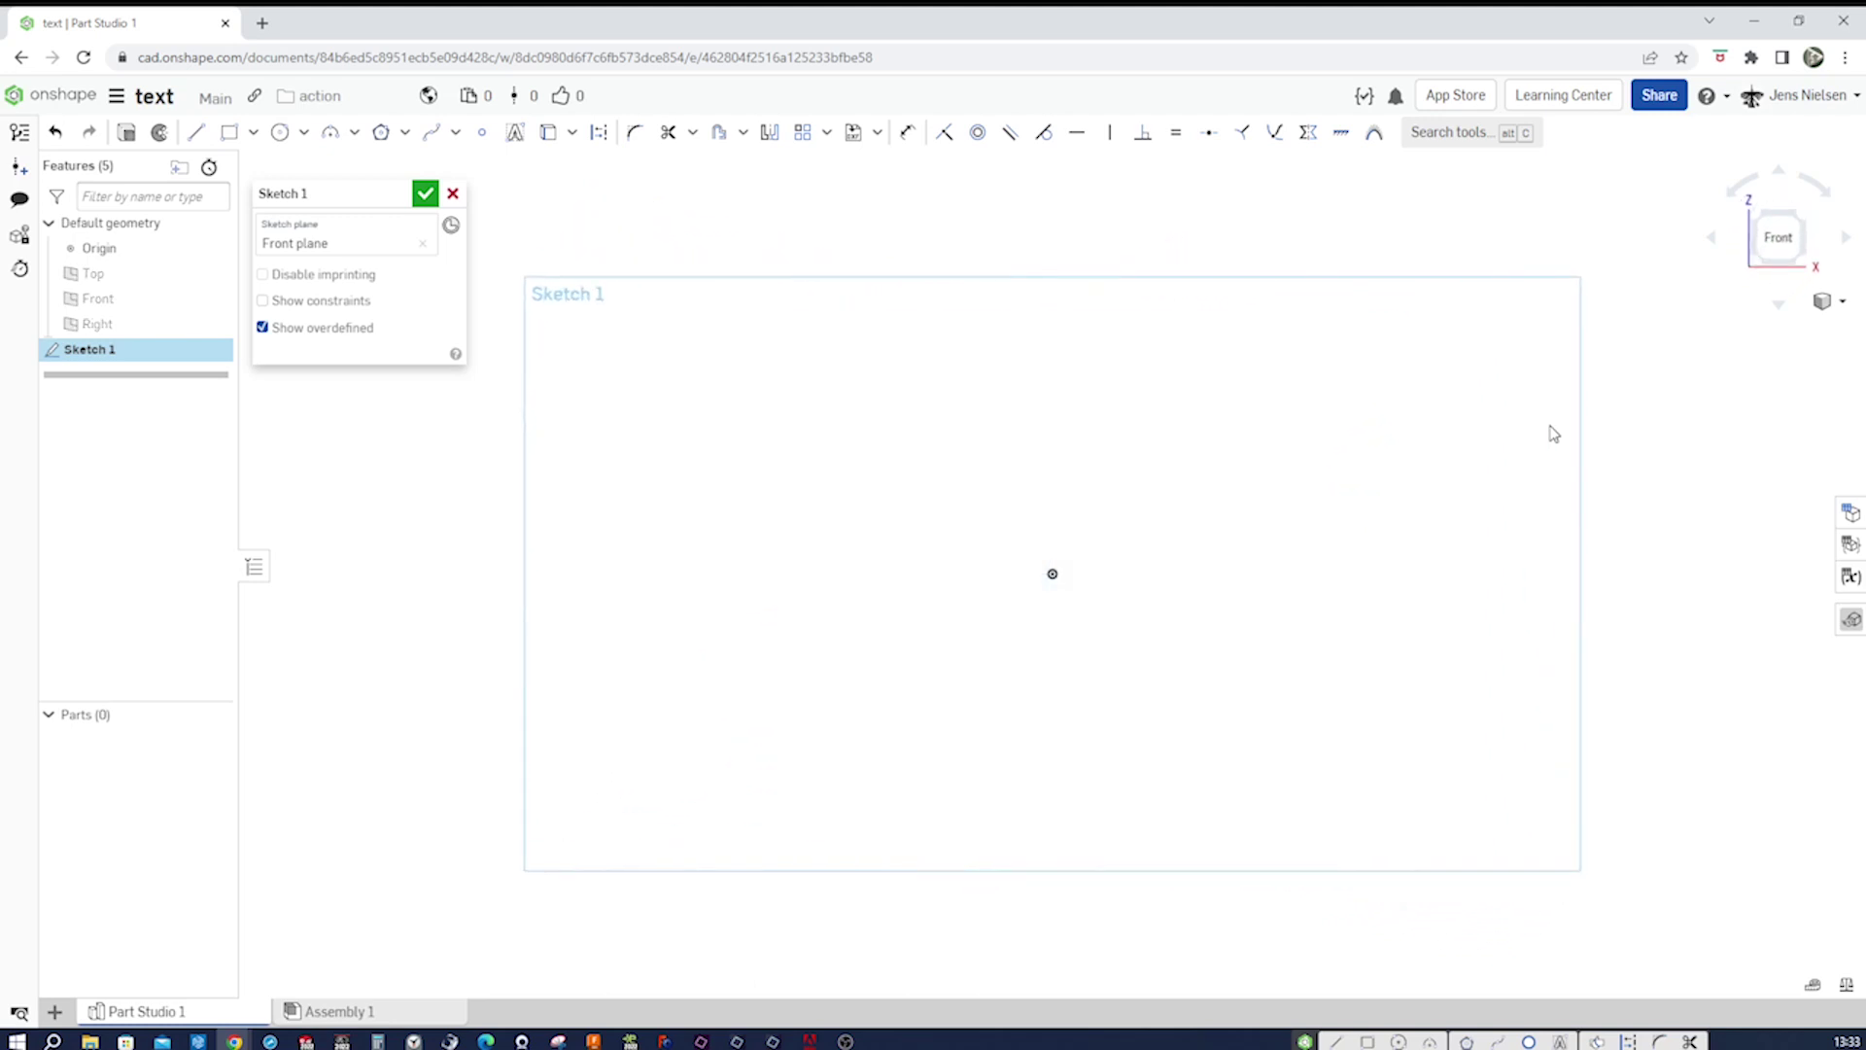
pyautogui.press('s')
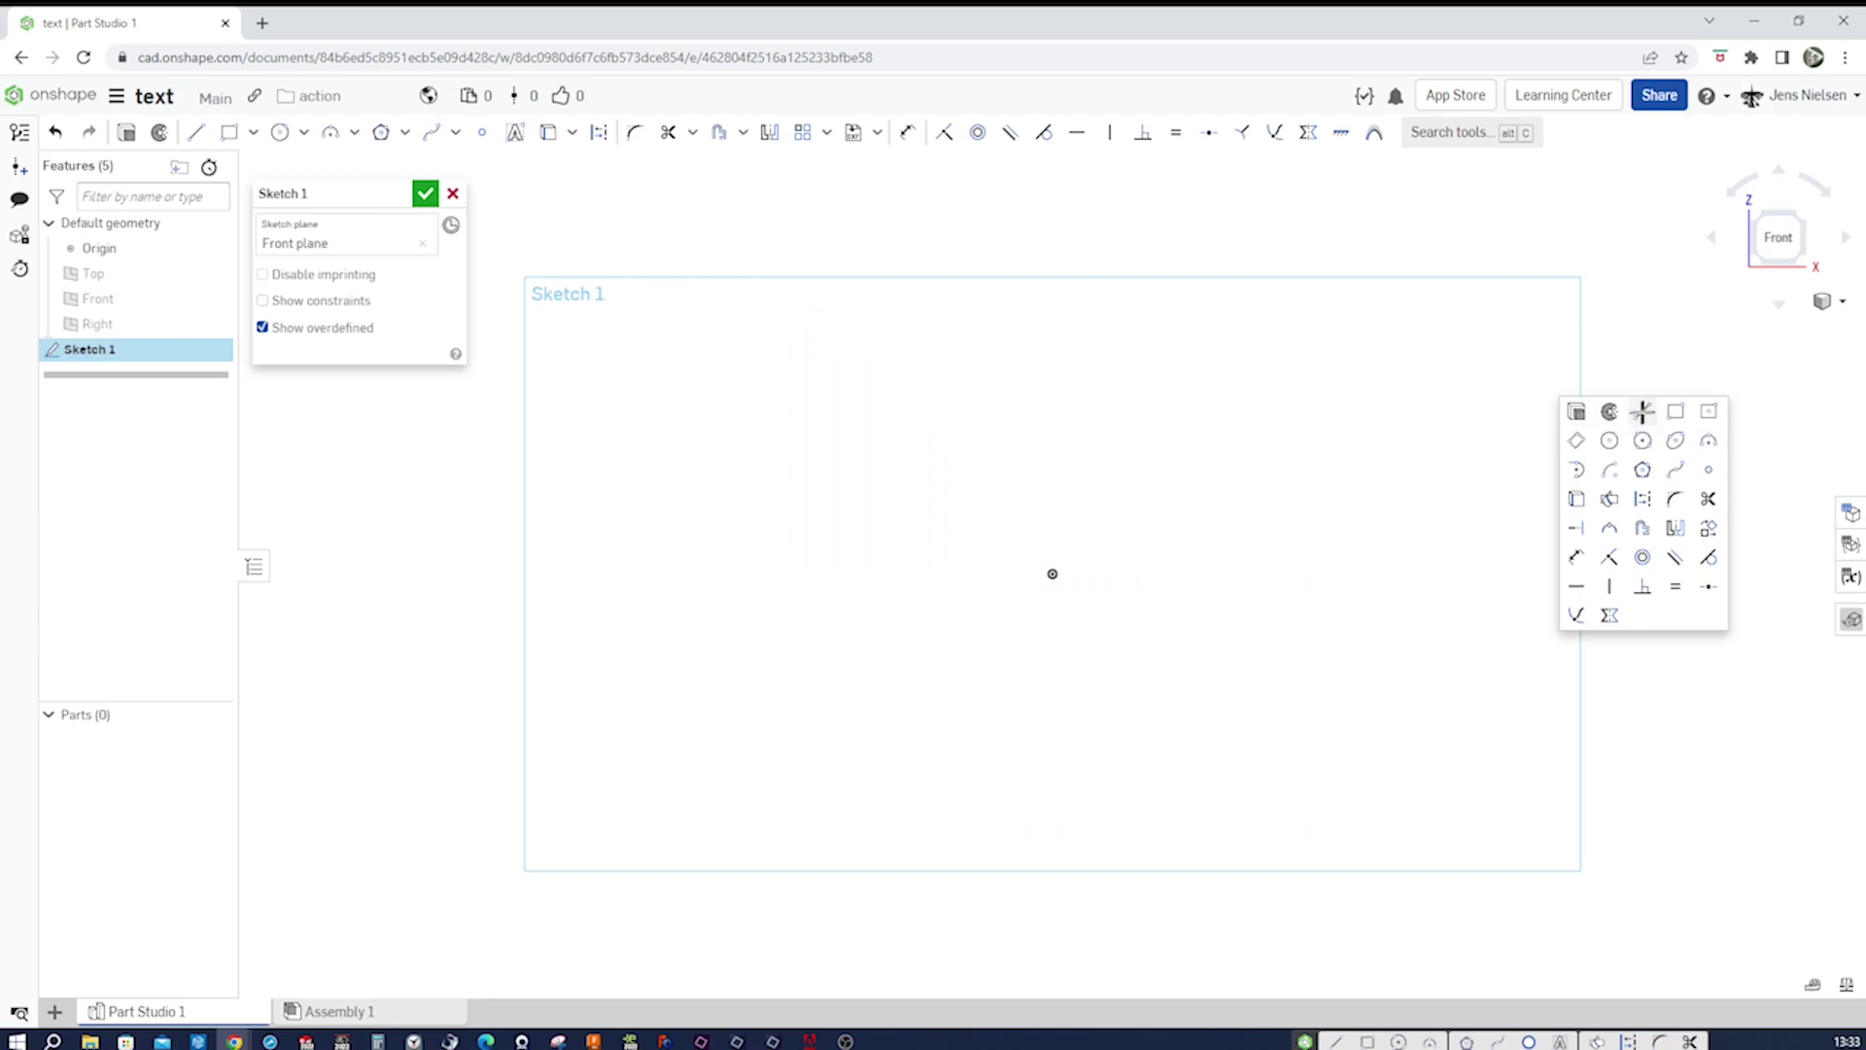
pyautogui.click(1640, 416)
pyautogui.press('q')
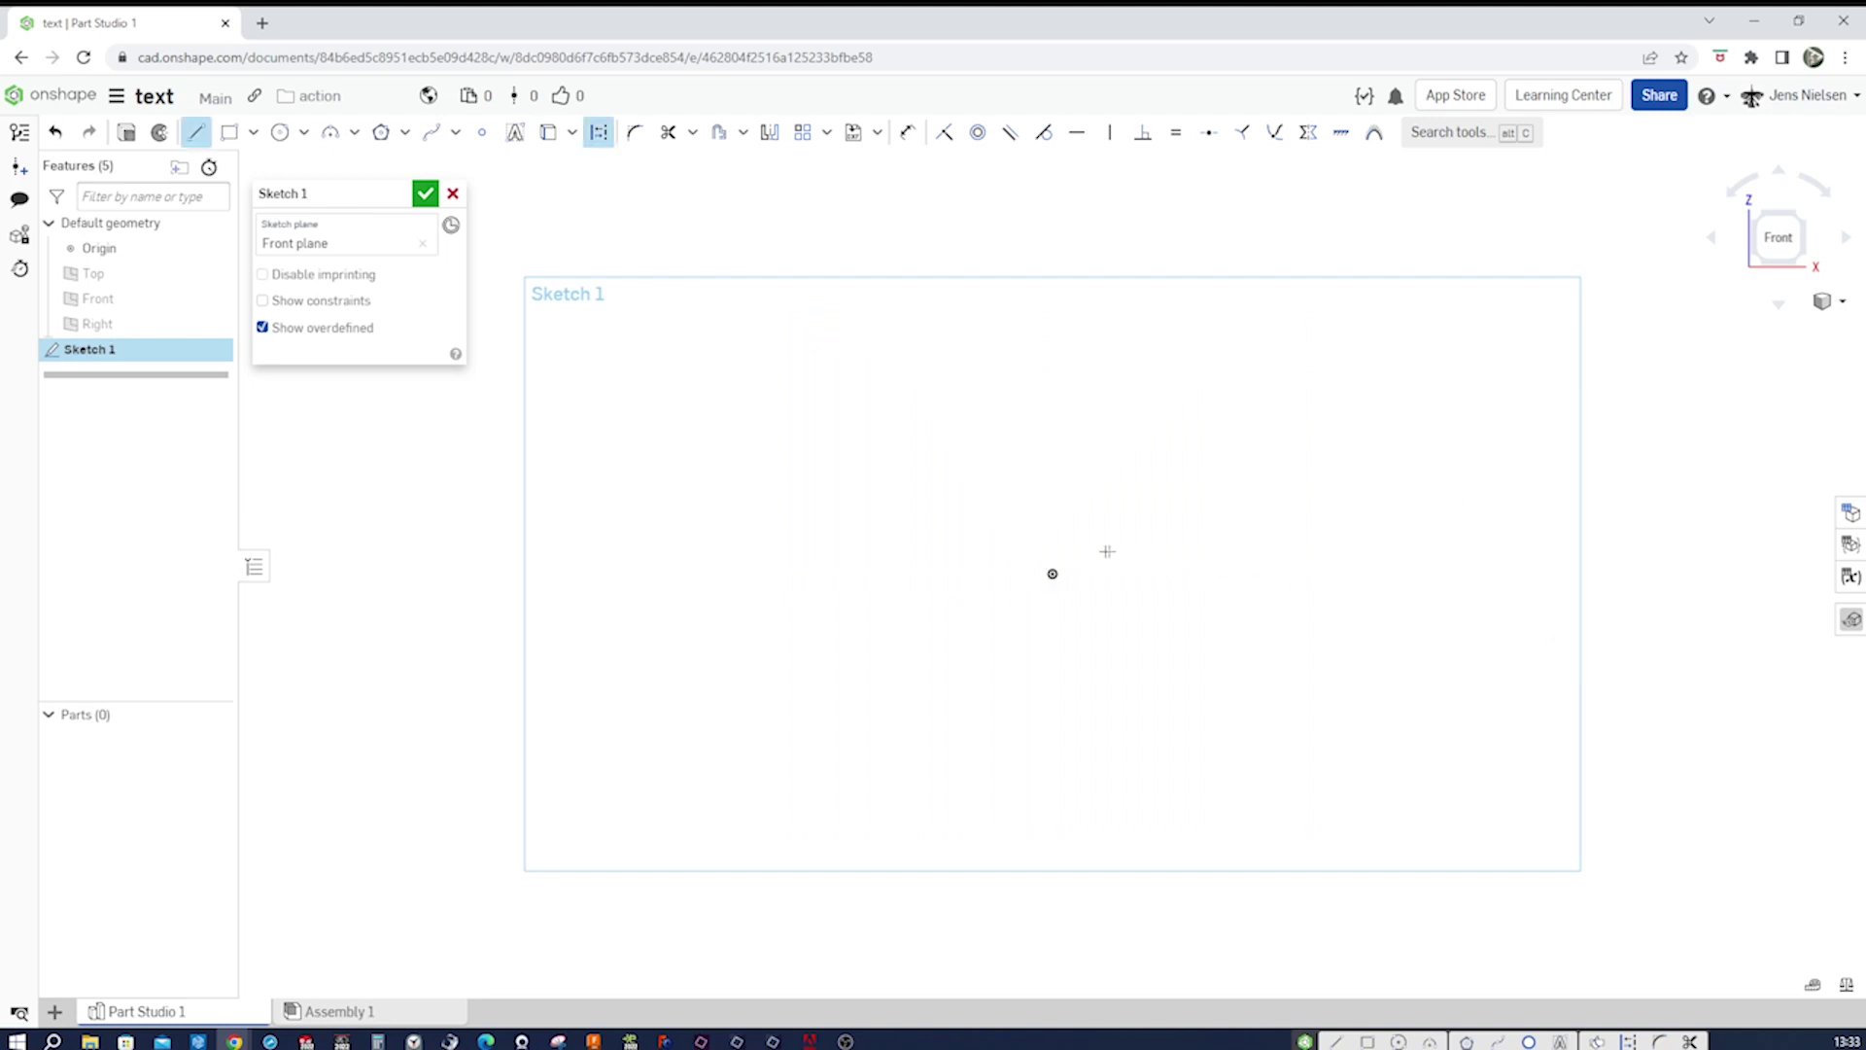
pyautogui.click(1053, 573)
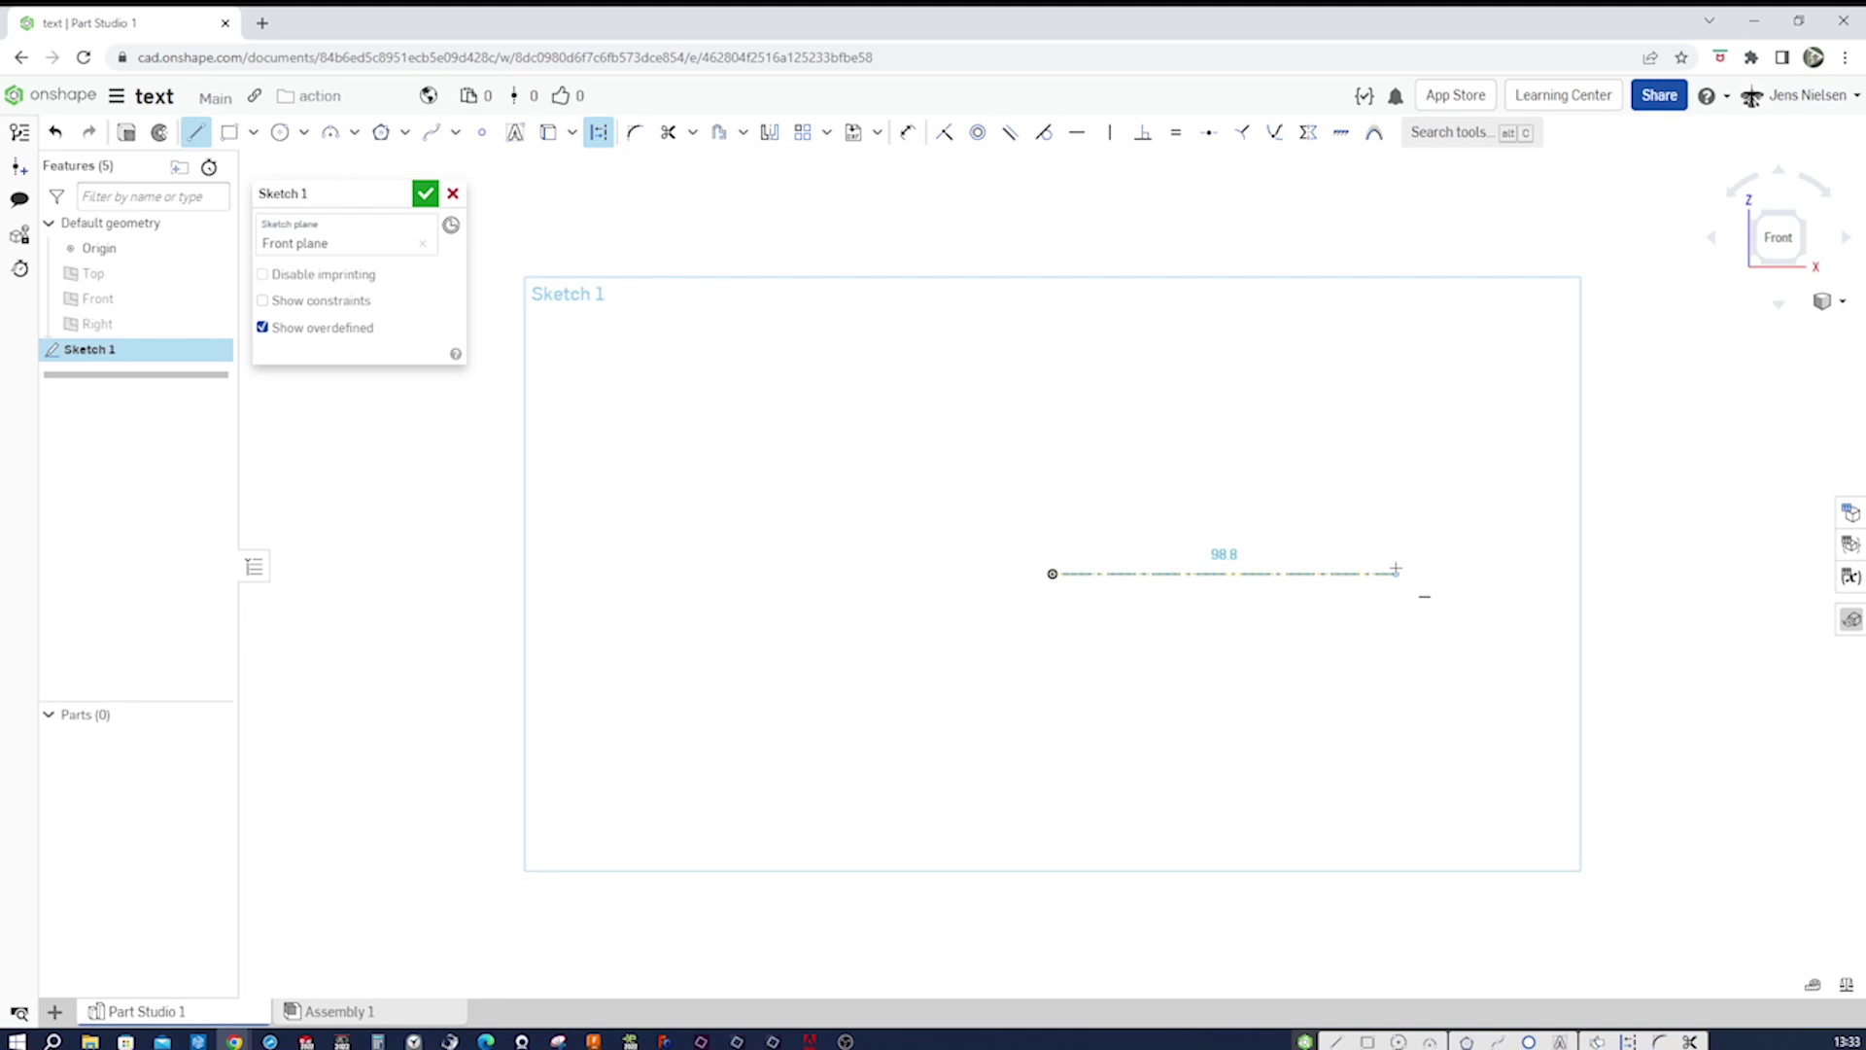
pyautogui.click(1396, 573)
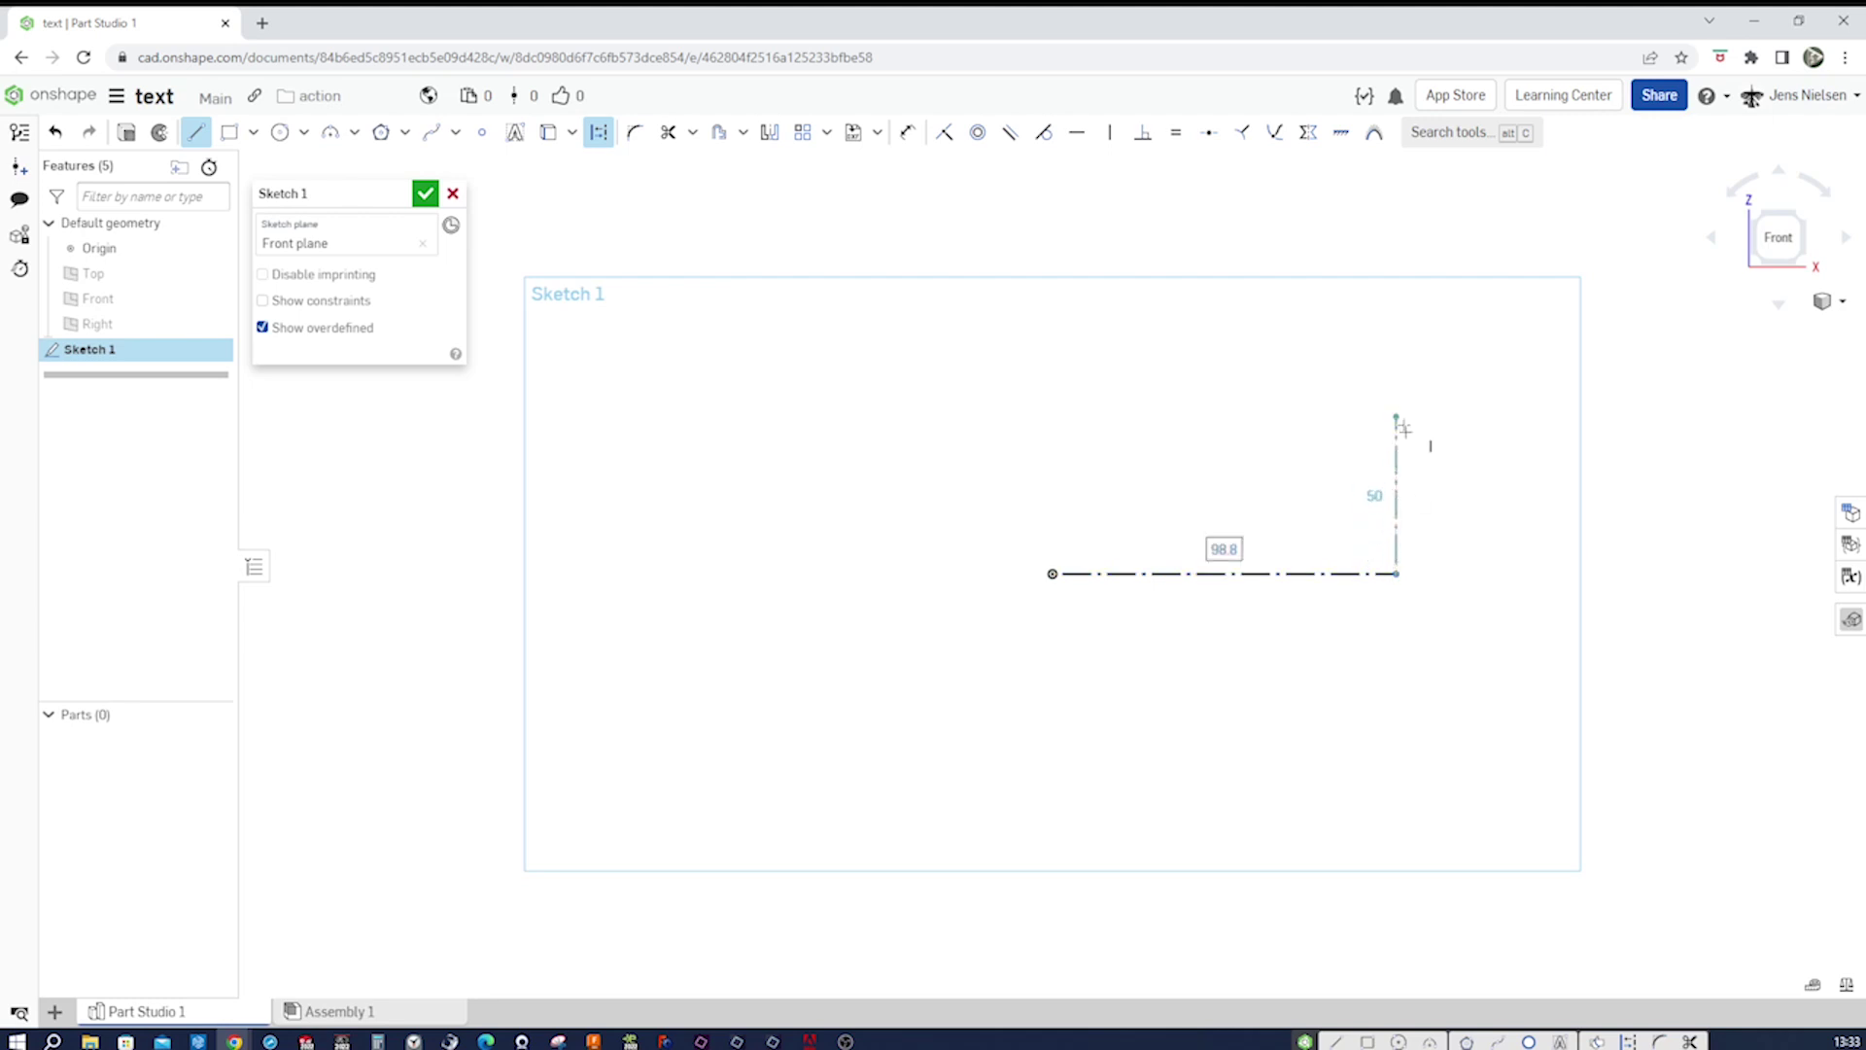
pyautogui.press('Escape')
pyautogui.press('l')
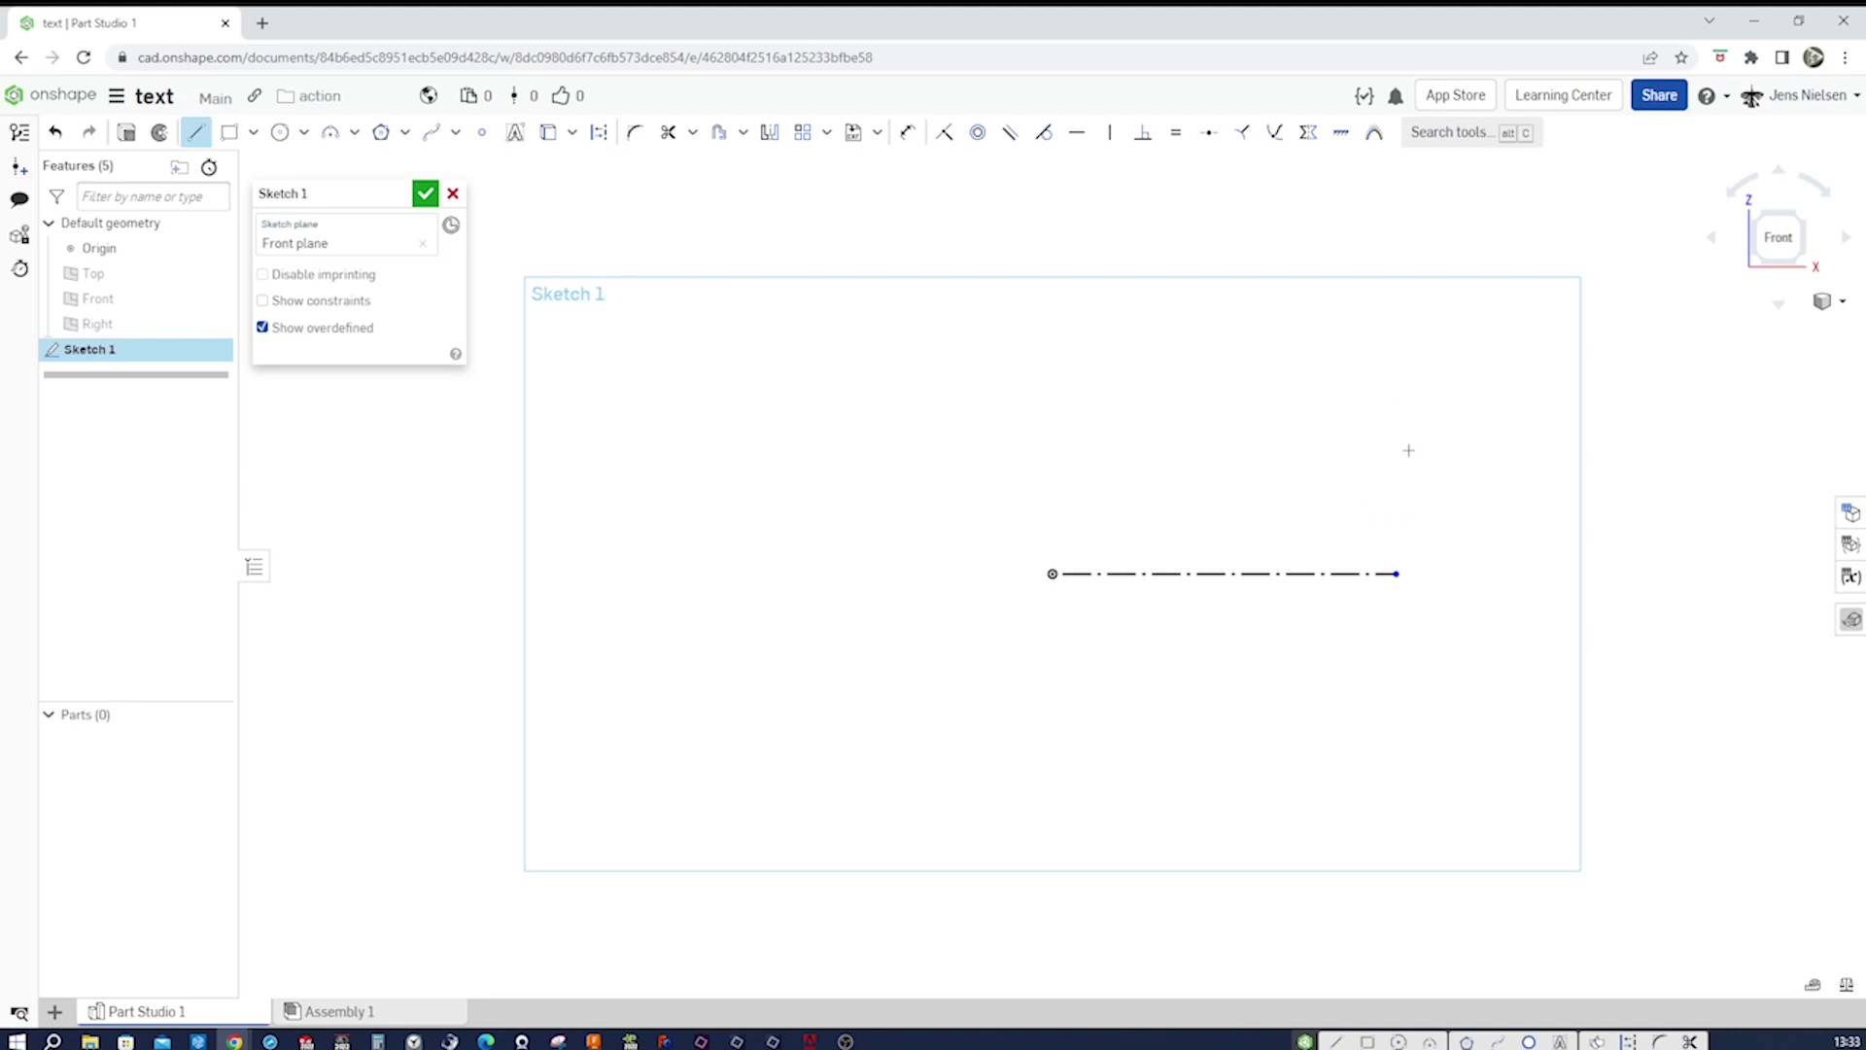
pyautogui.press('q')
pyautogui.click(1052, 573)
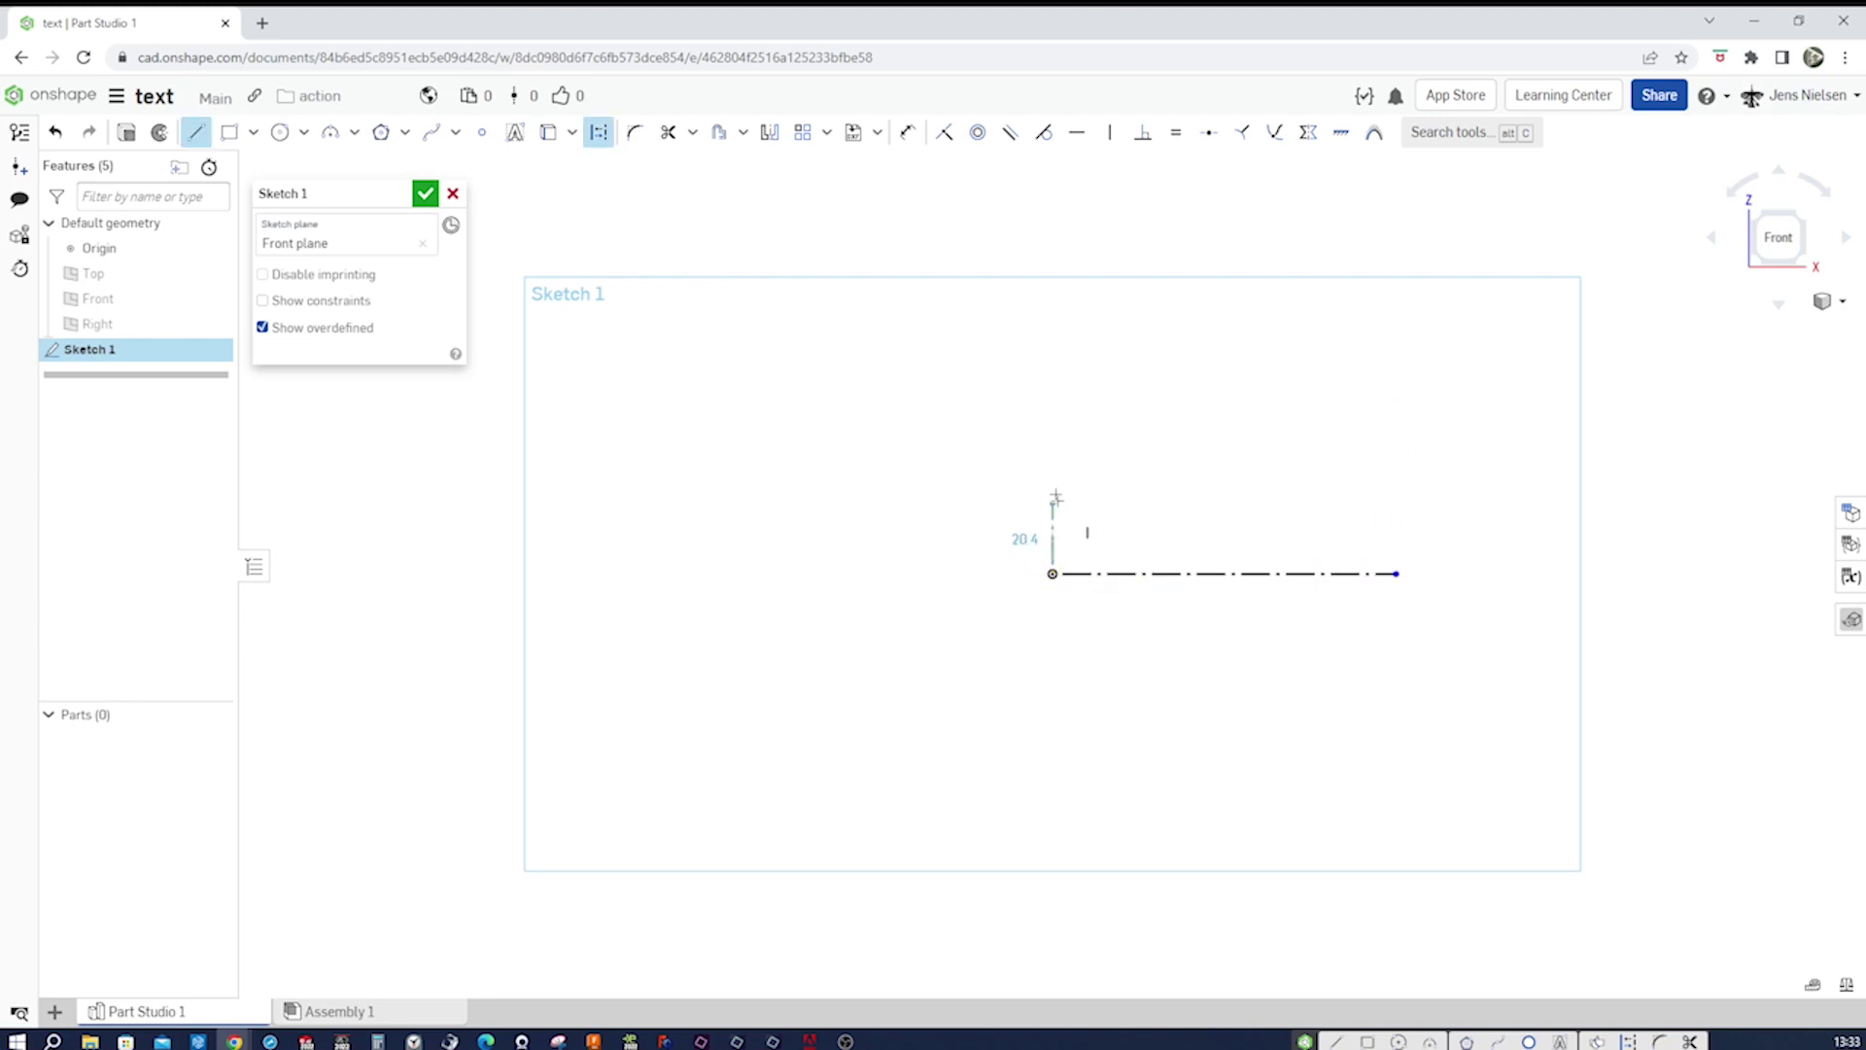
pyautogui.click(1052, 439)
pyautogui.press('Escape')
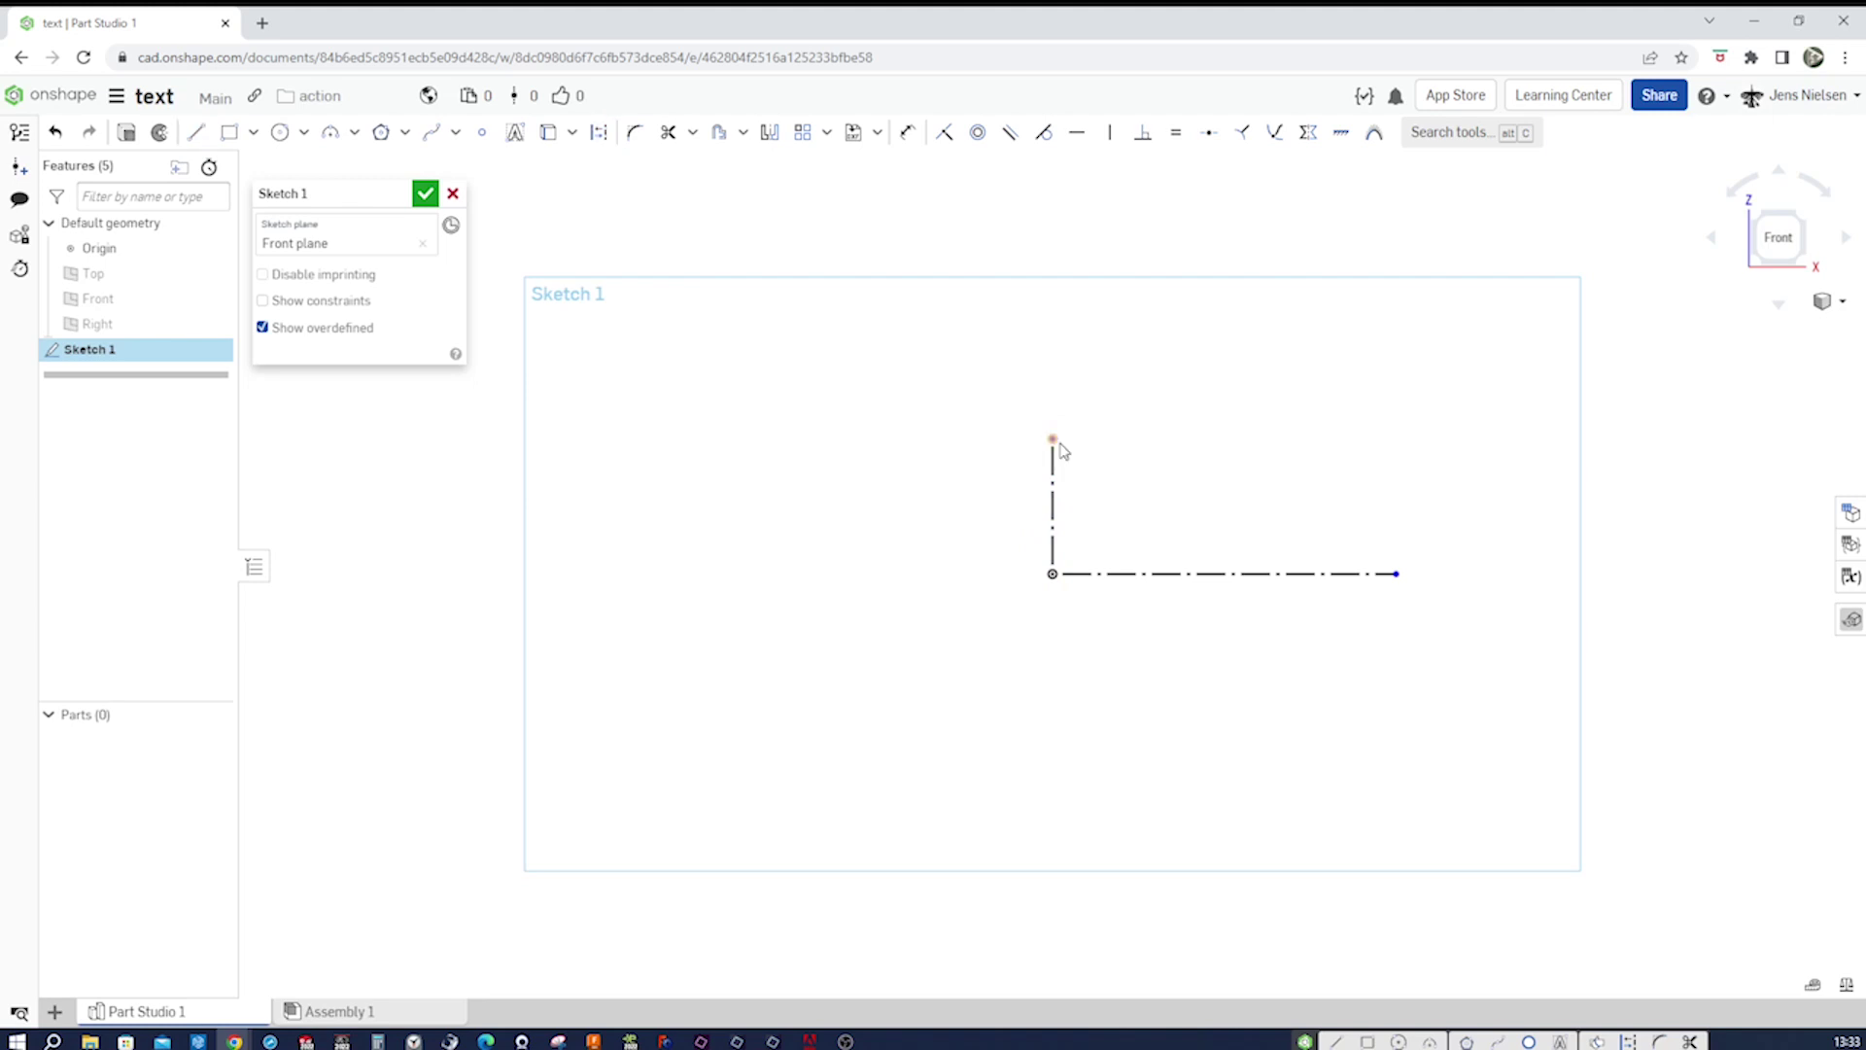
# Draw a tall and a flat joined rectangle, making the lower one's bottom edge construction.
pyautogui.press('s')
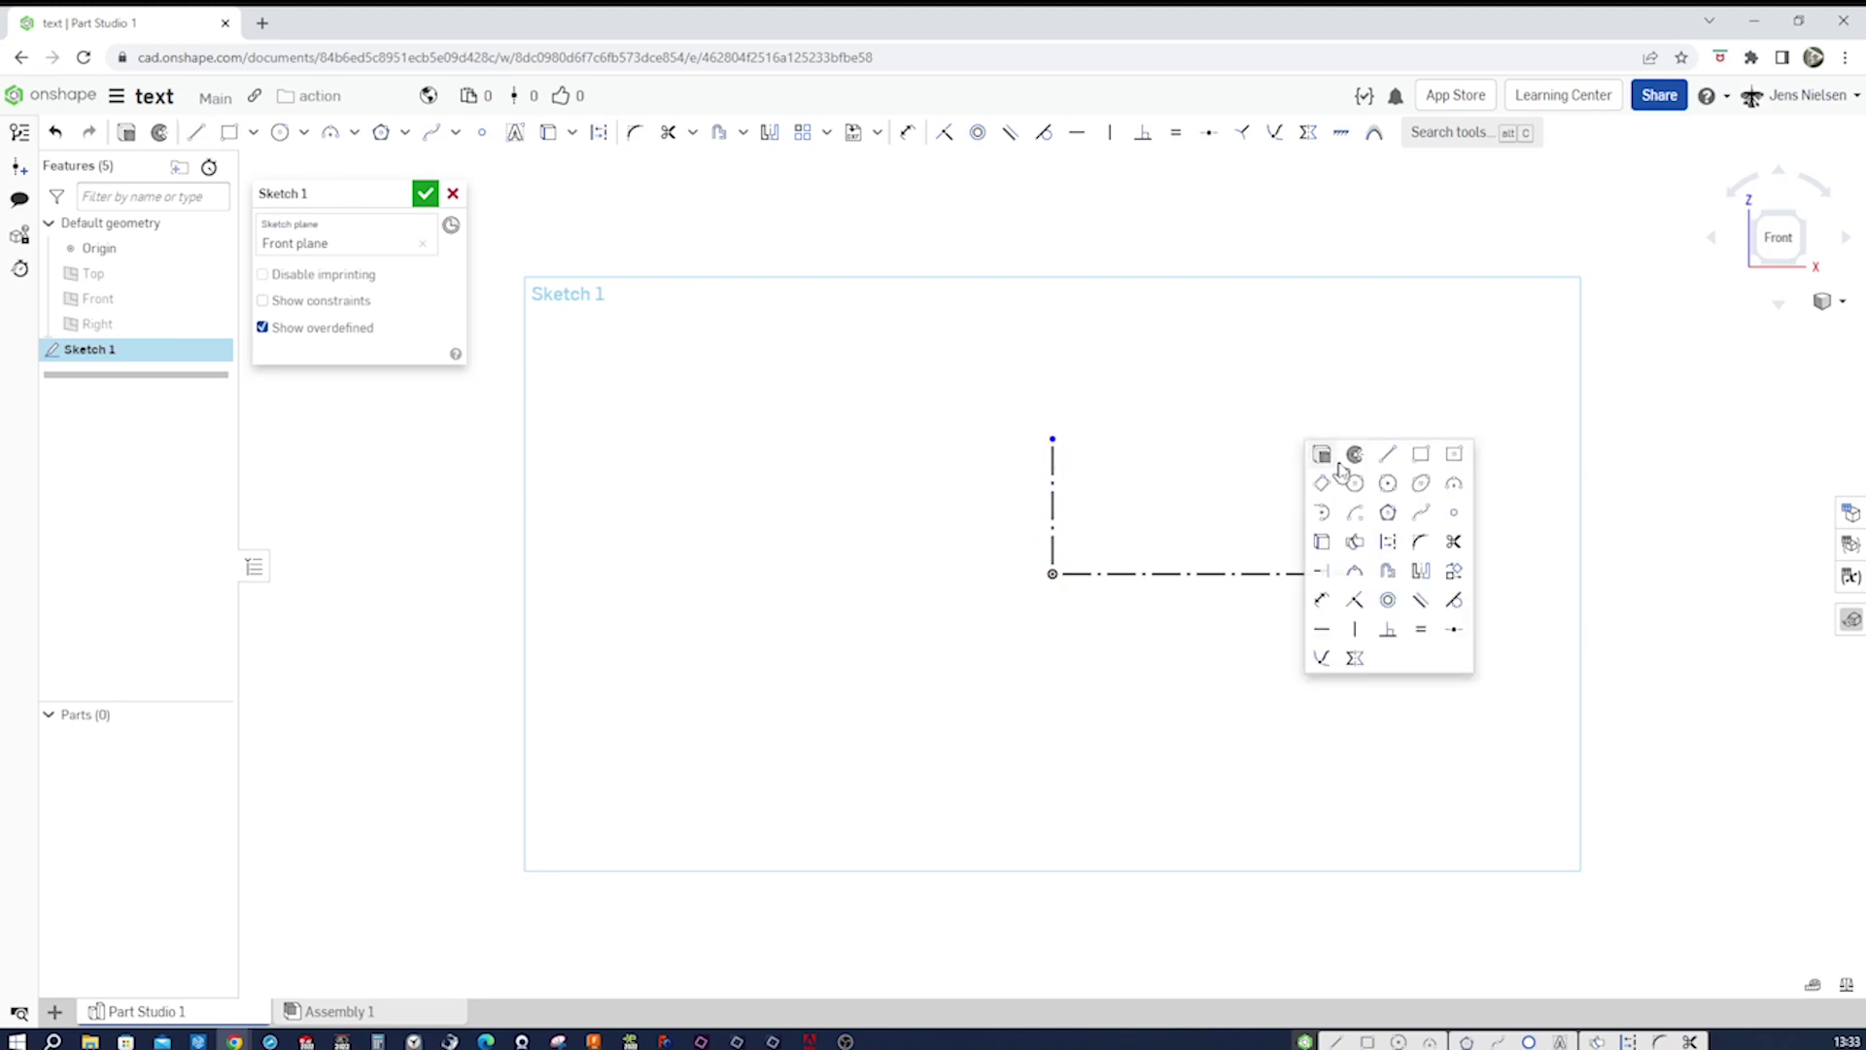
pyautogui.click(1420, 463)
pyautogui.click(1397, 574)
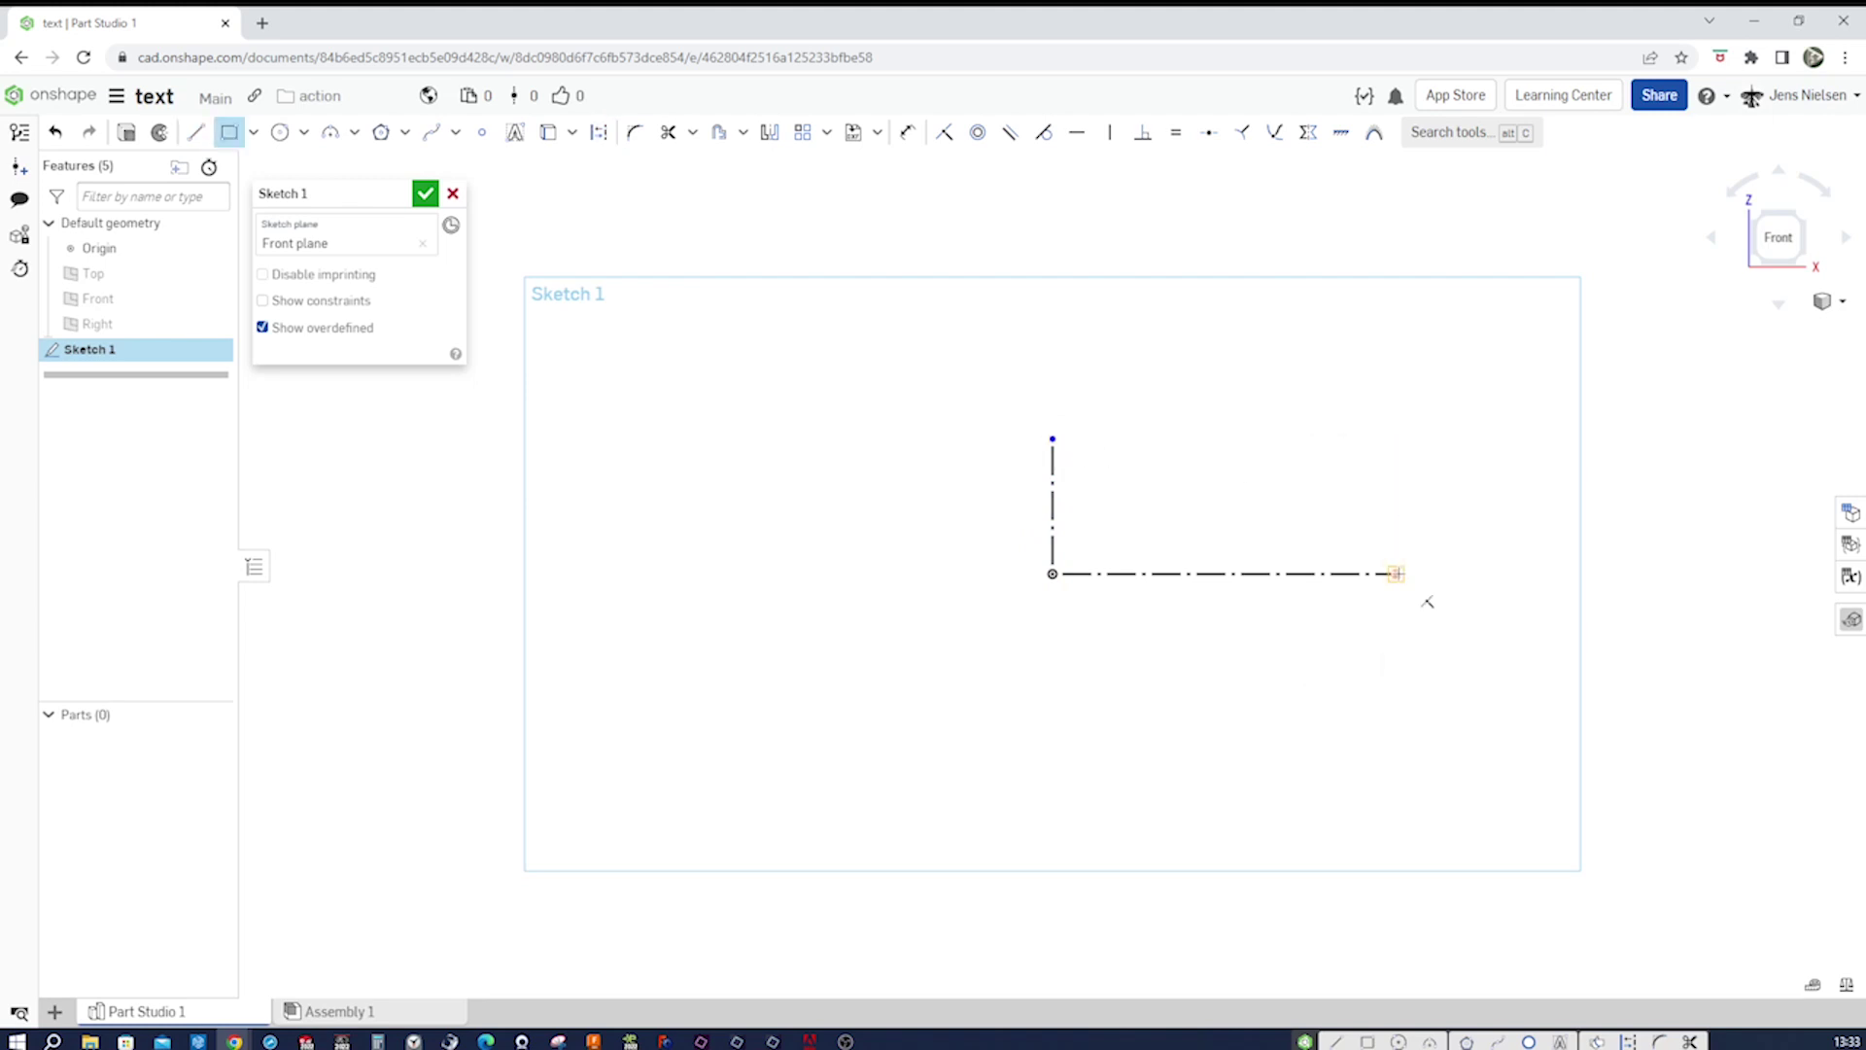
pyautogui.click(1443, 473)
pyautogui.click(1397, 473)
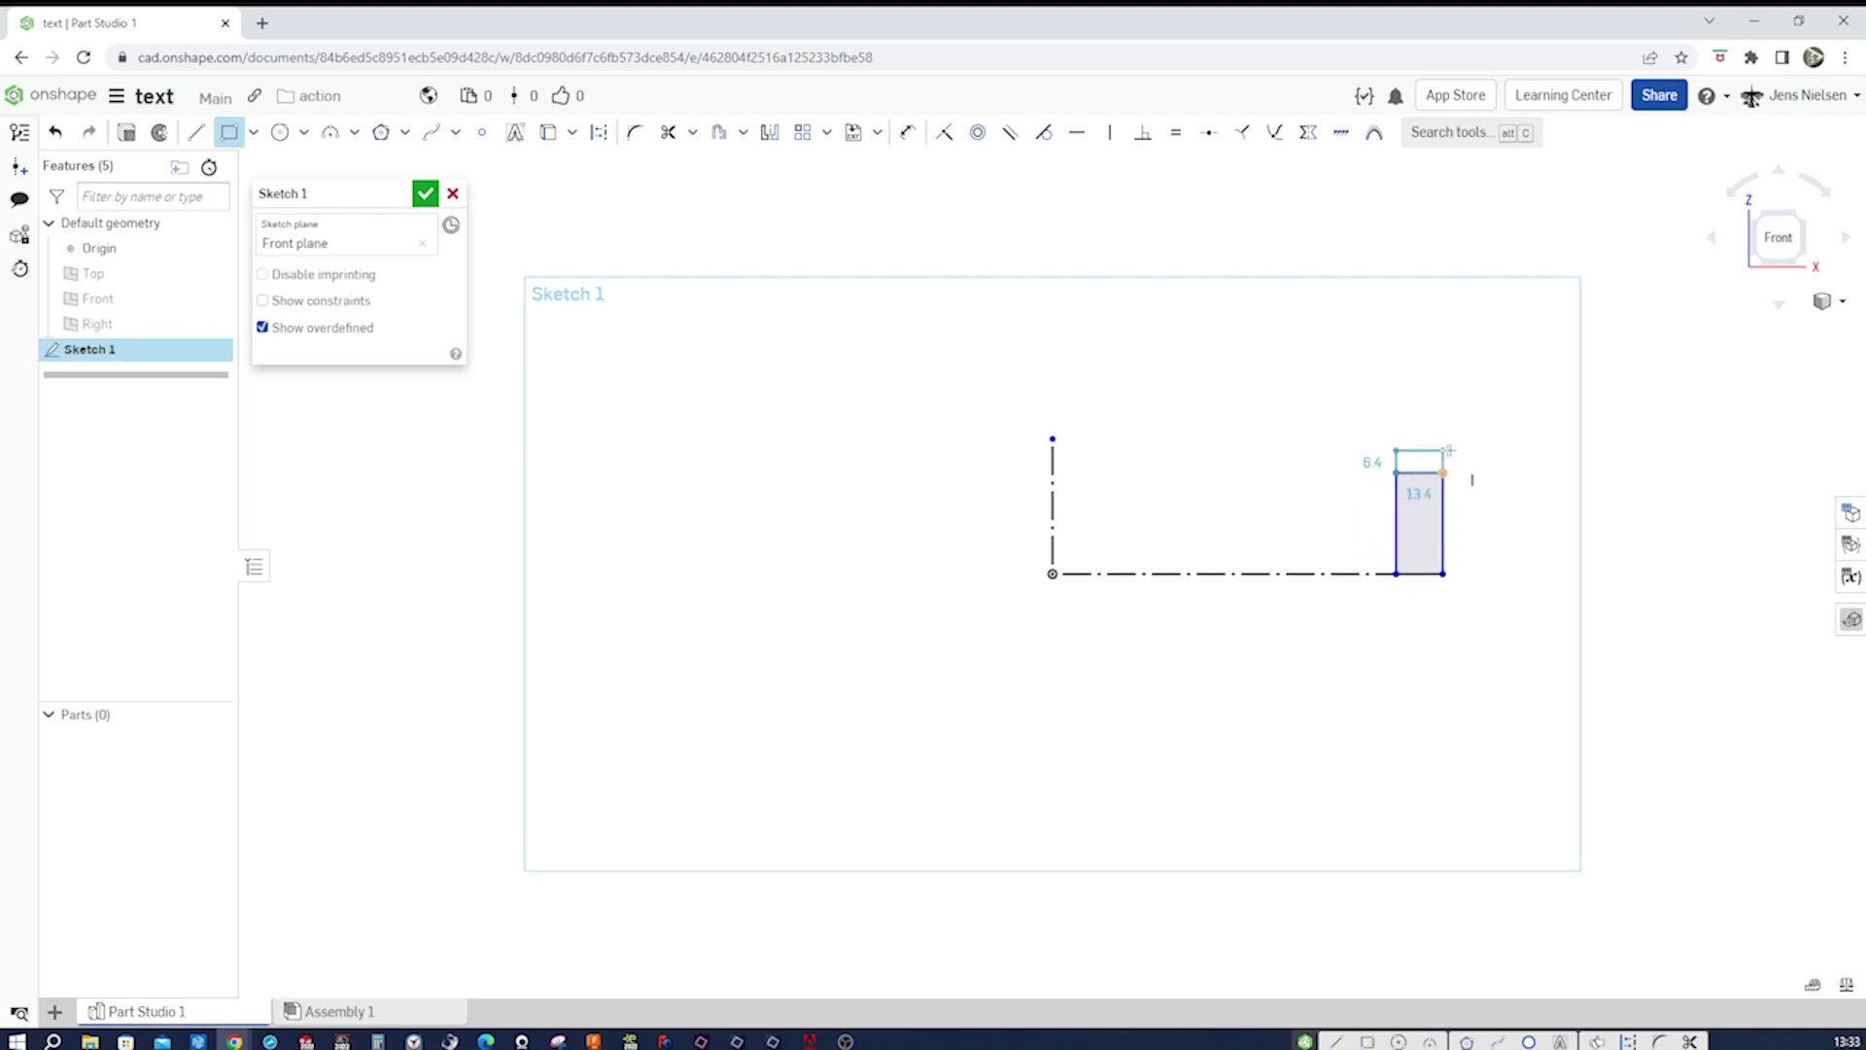
pyautogui.click(1487, 439)
pyautogui.press('Escape')
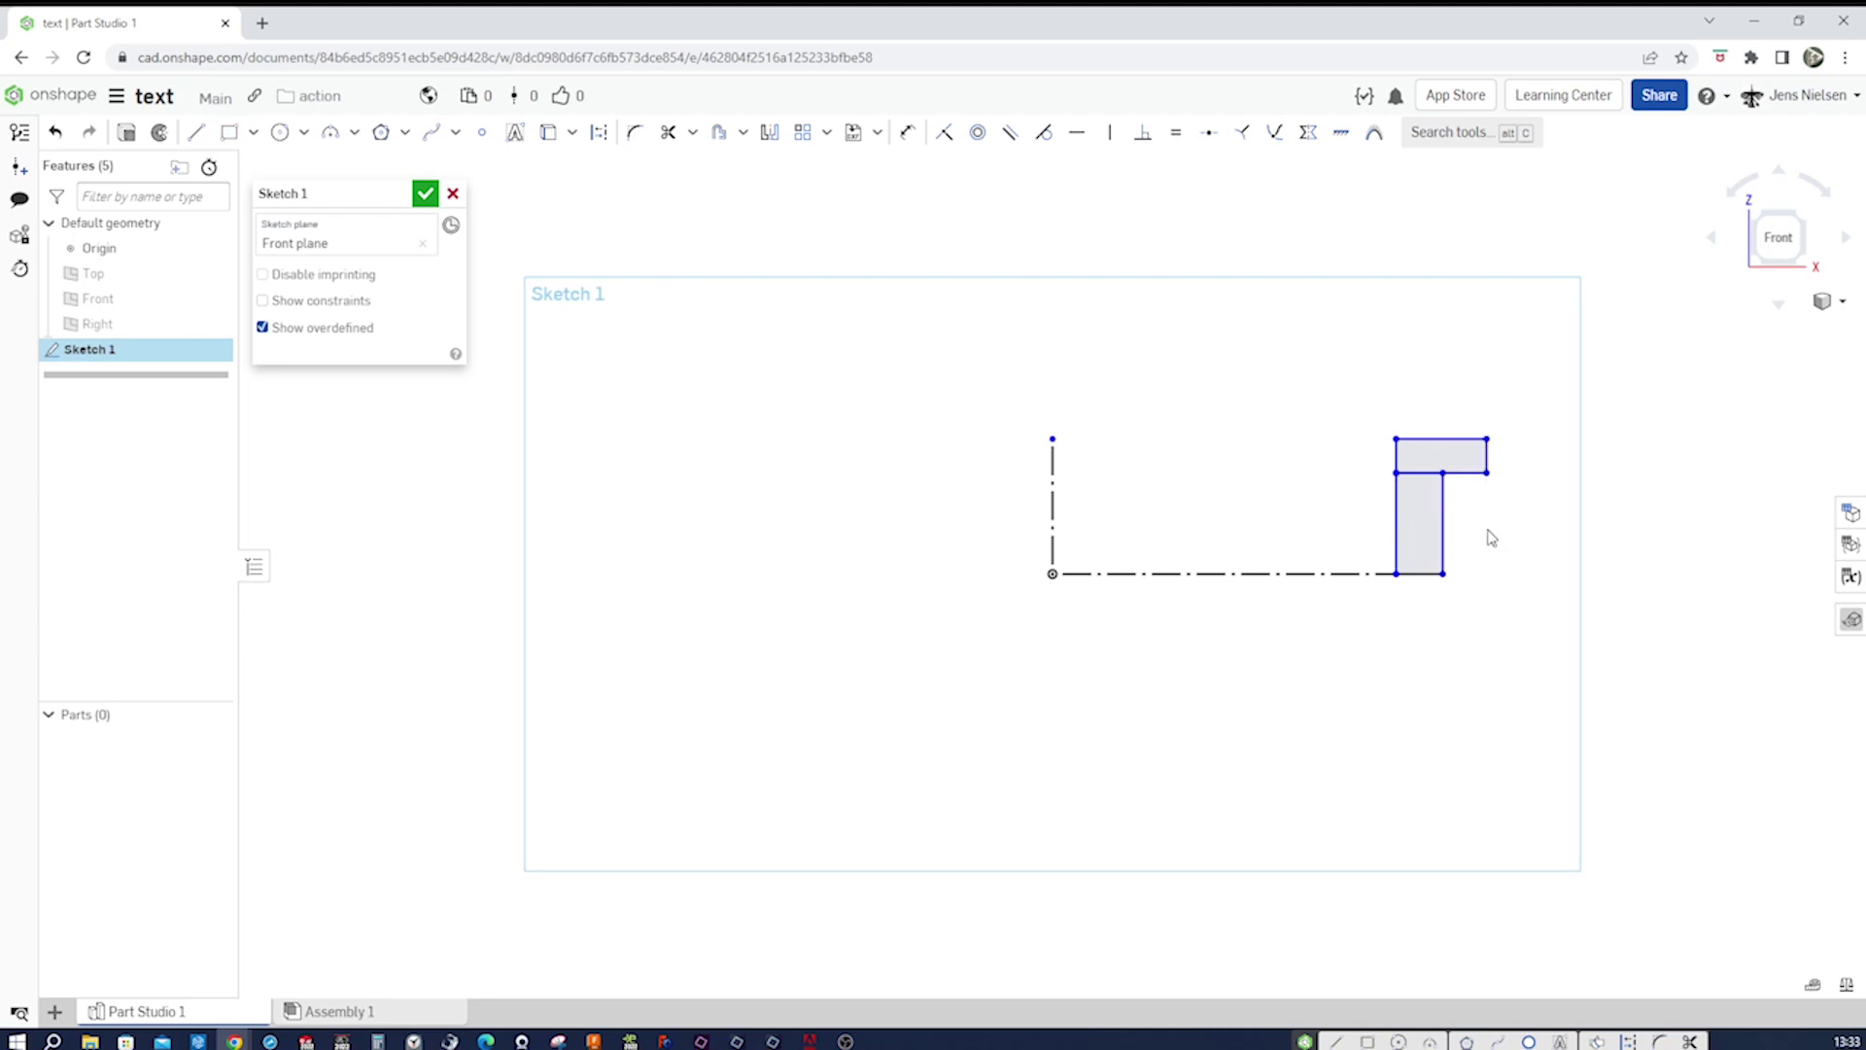
pyautogui.rightClick(1428, 584)
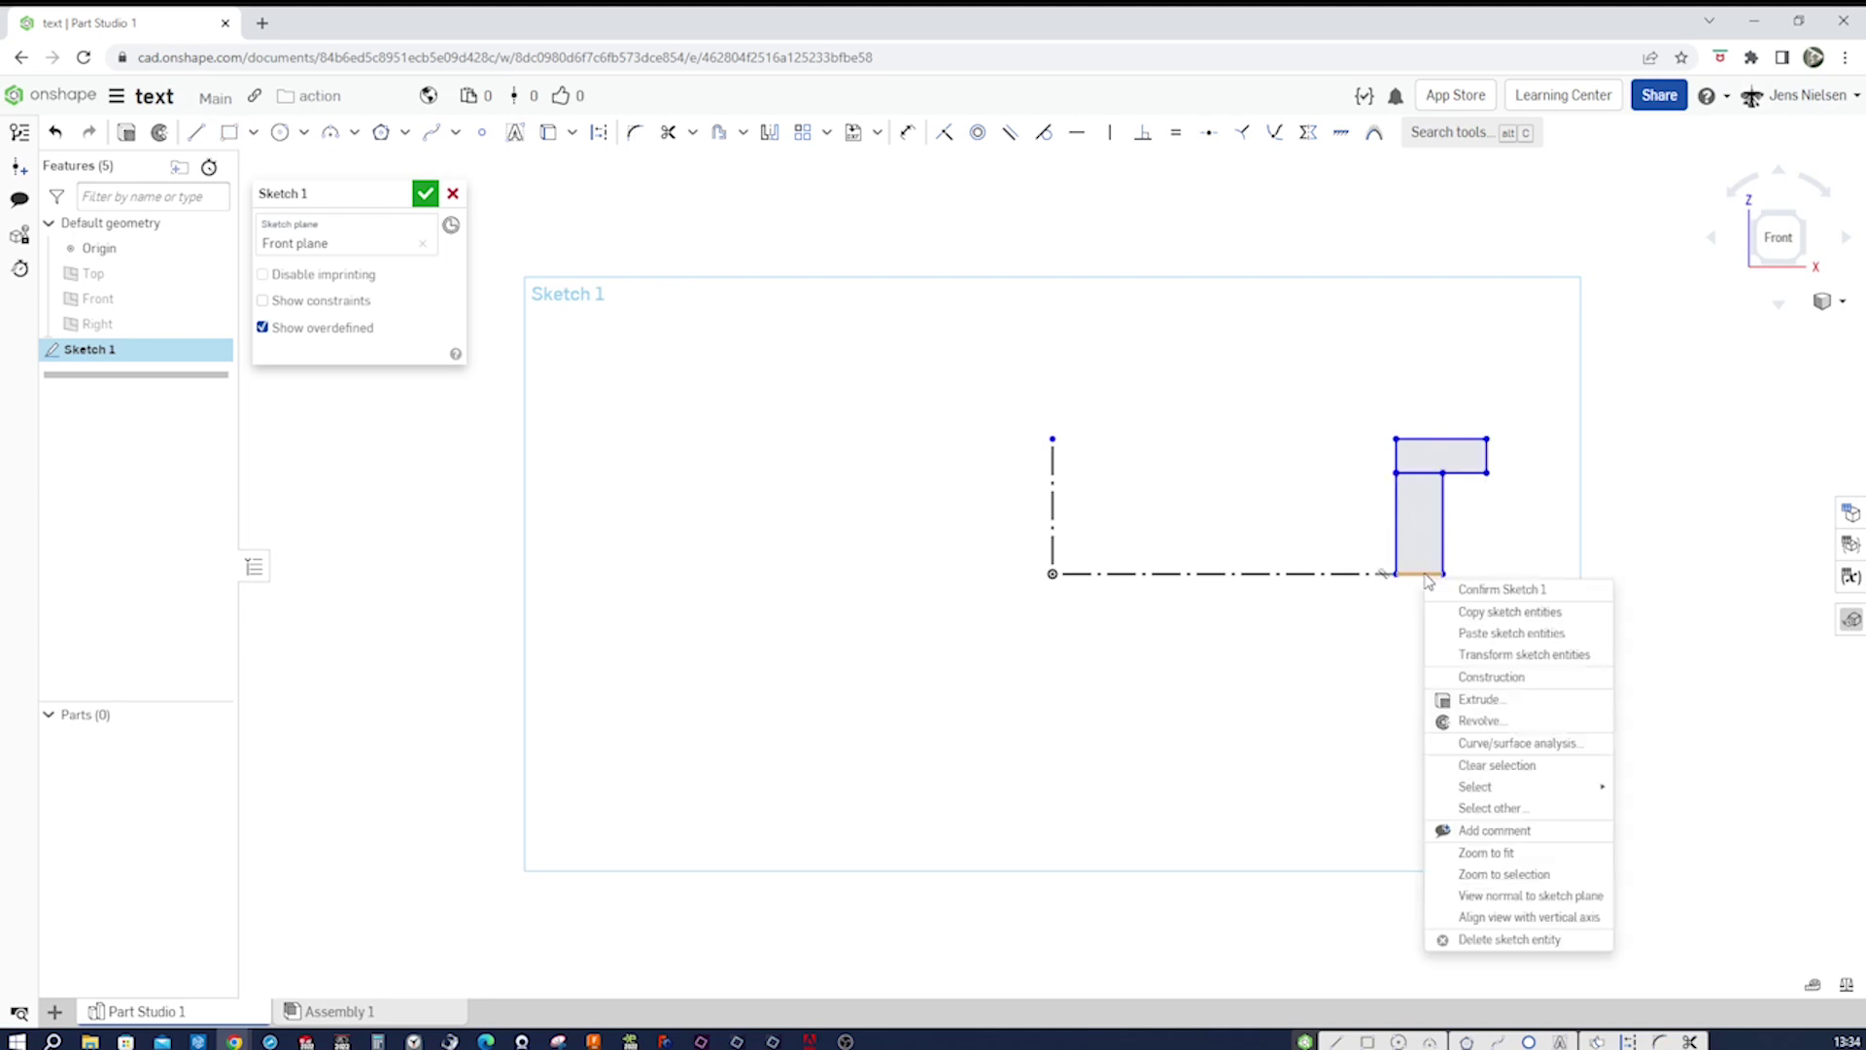
pyautogui.click(1487, 679)
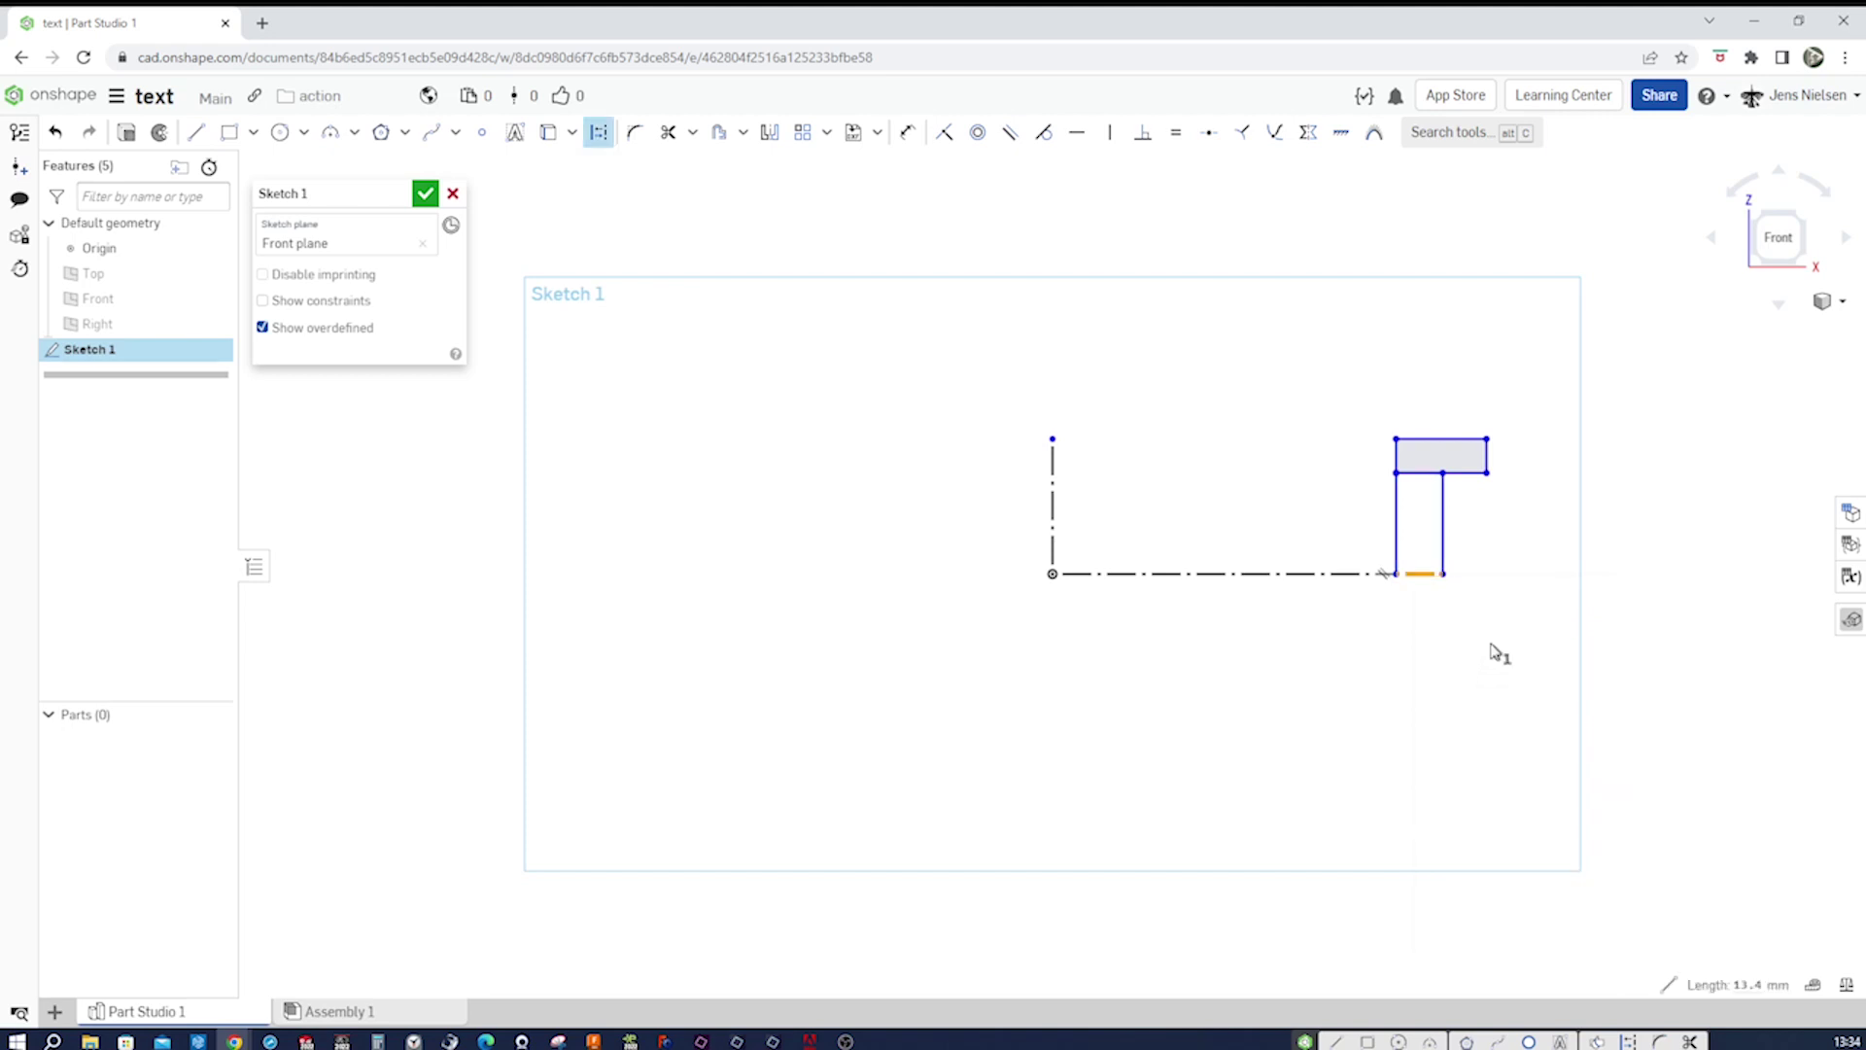
# Mirror the L-shaped profile about the horizontal construction line.
pyautogui.press('s')
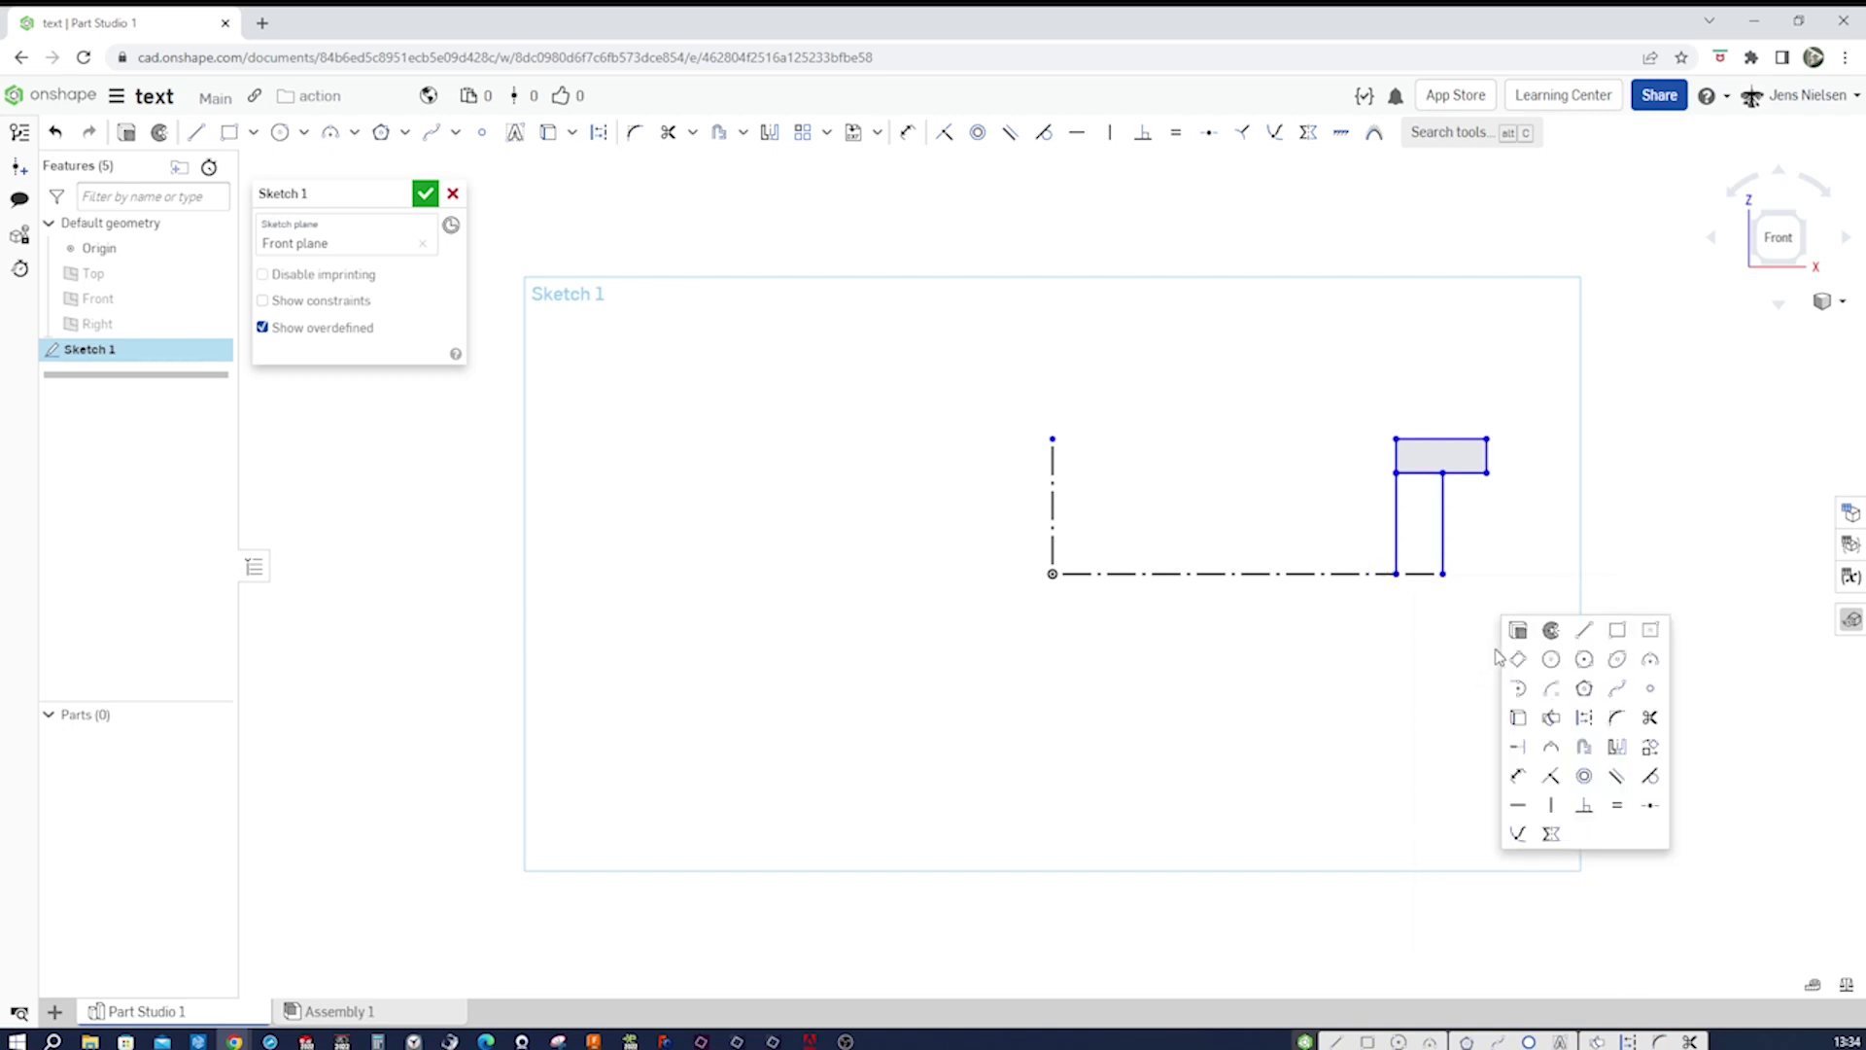
pyautogui.click(1617, 745)
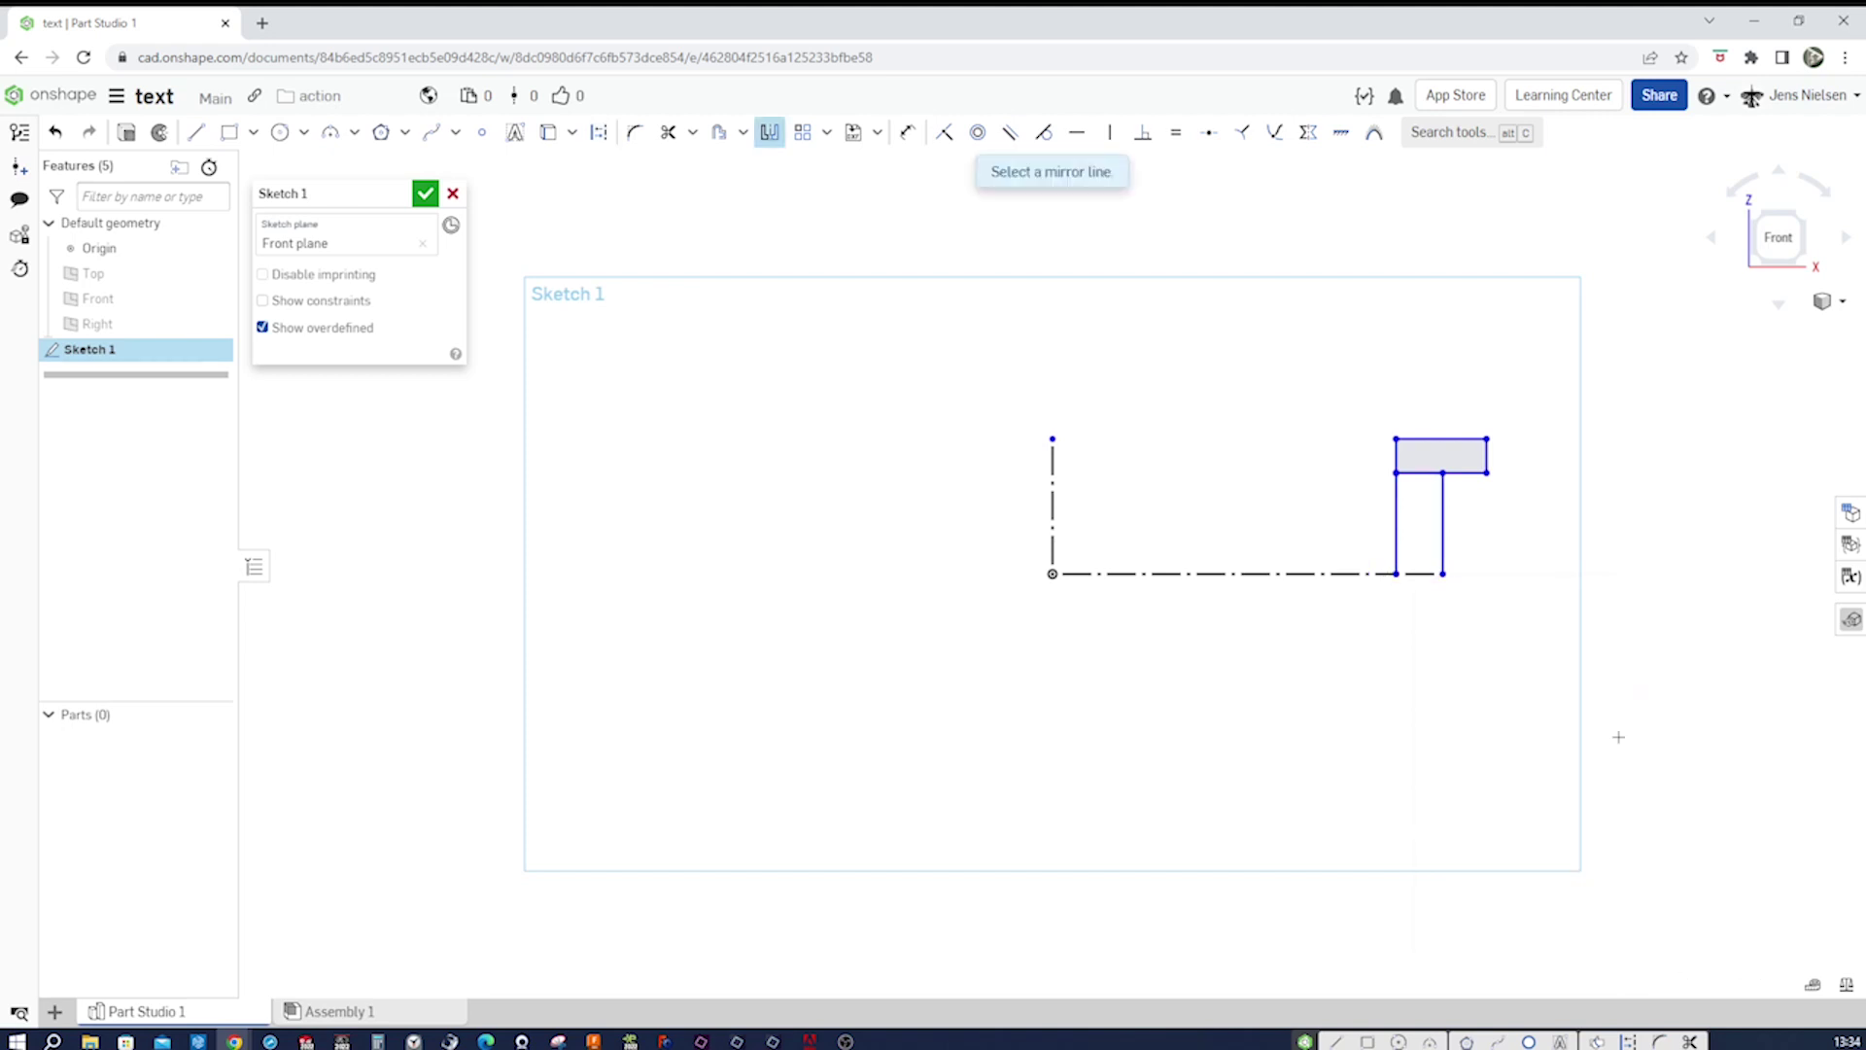
pyautogui.click(1343, 577)
pyautogui.moveTo(1546, 546); pyautogui.dragTo(1345, 408)
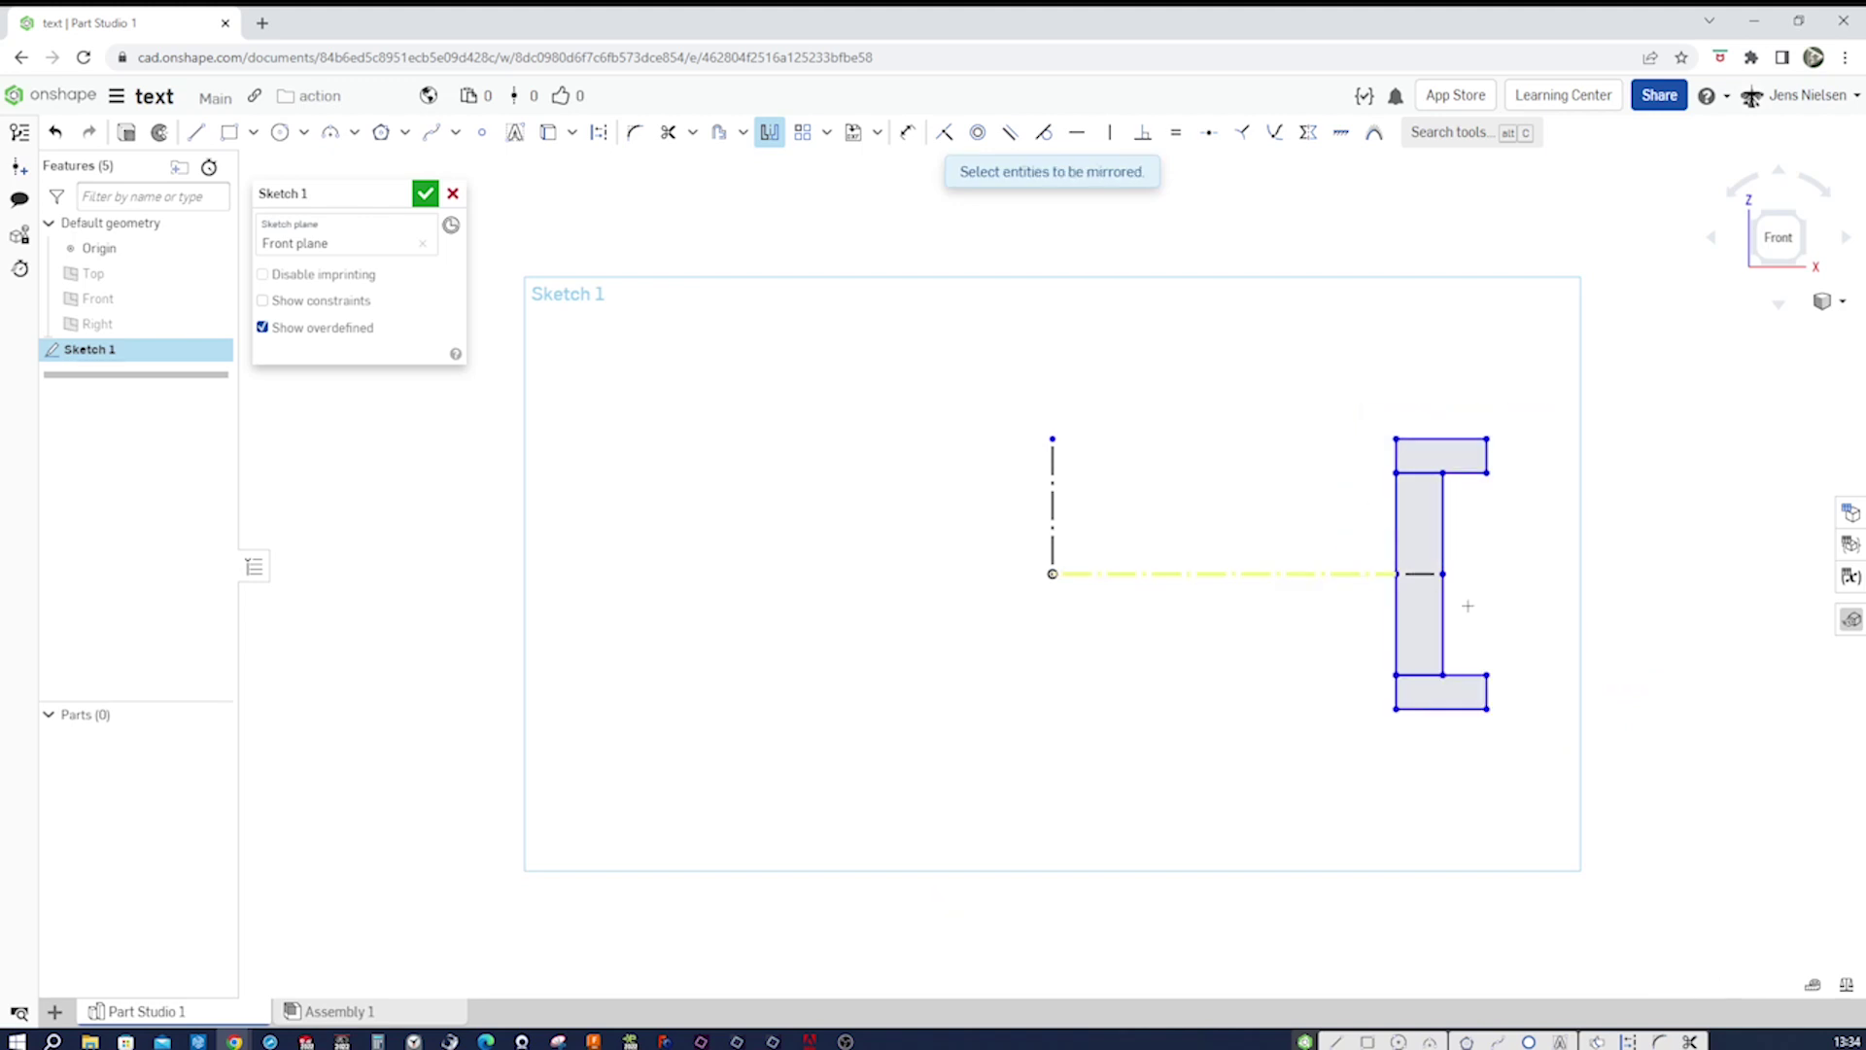
pyautogui.press('u')
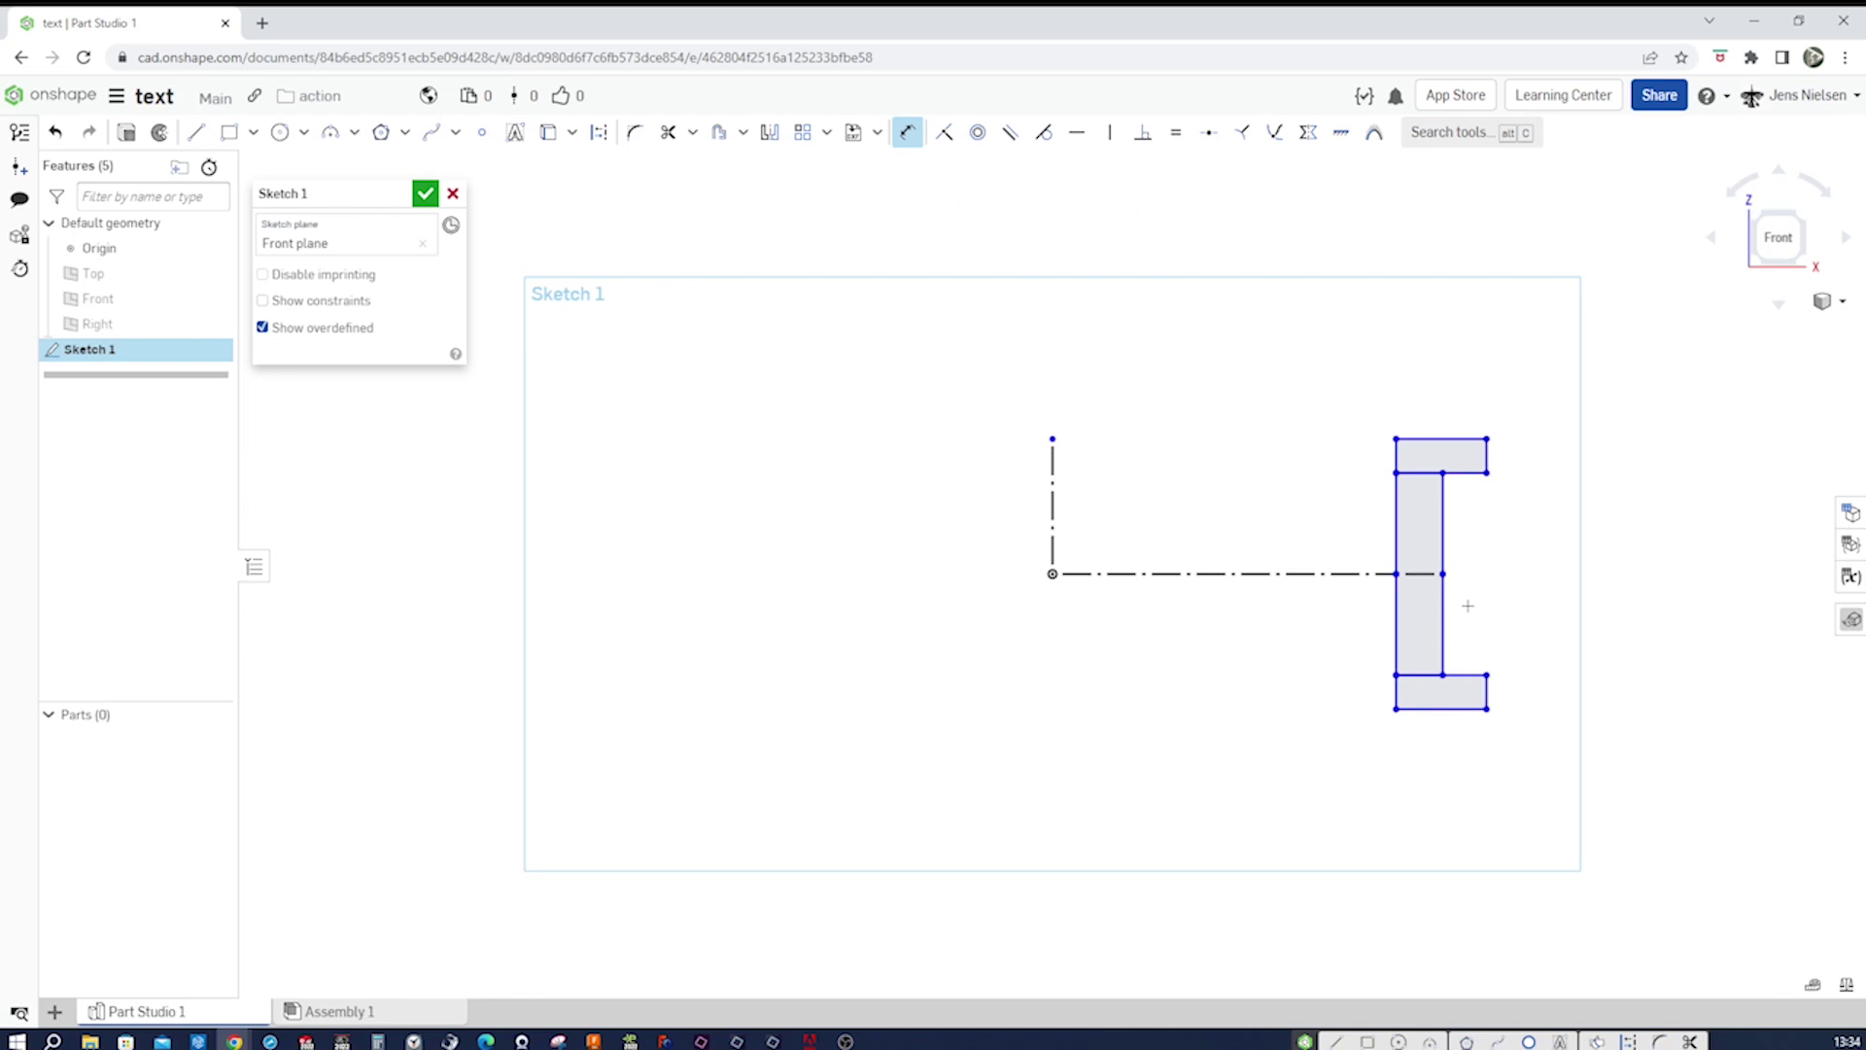
# Dimension the profile's distance from the vertical construction line as 12 mm.
pyautogui.click(1380, 573)
pyautogui.click(1396, 475)
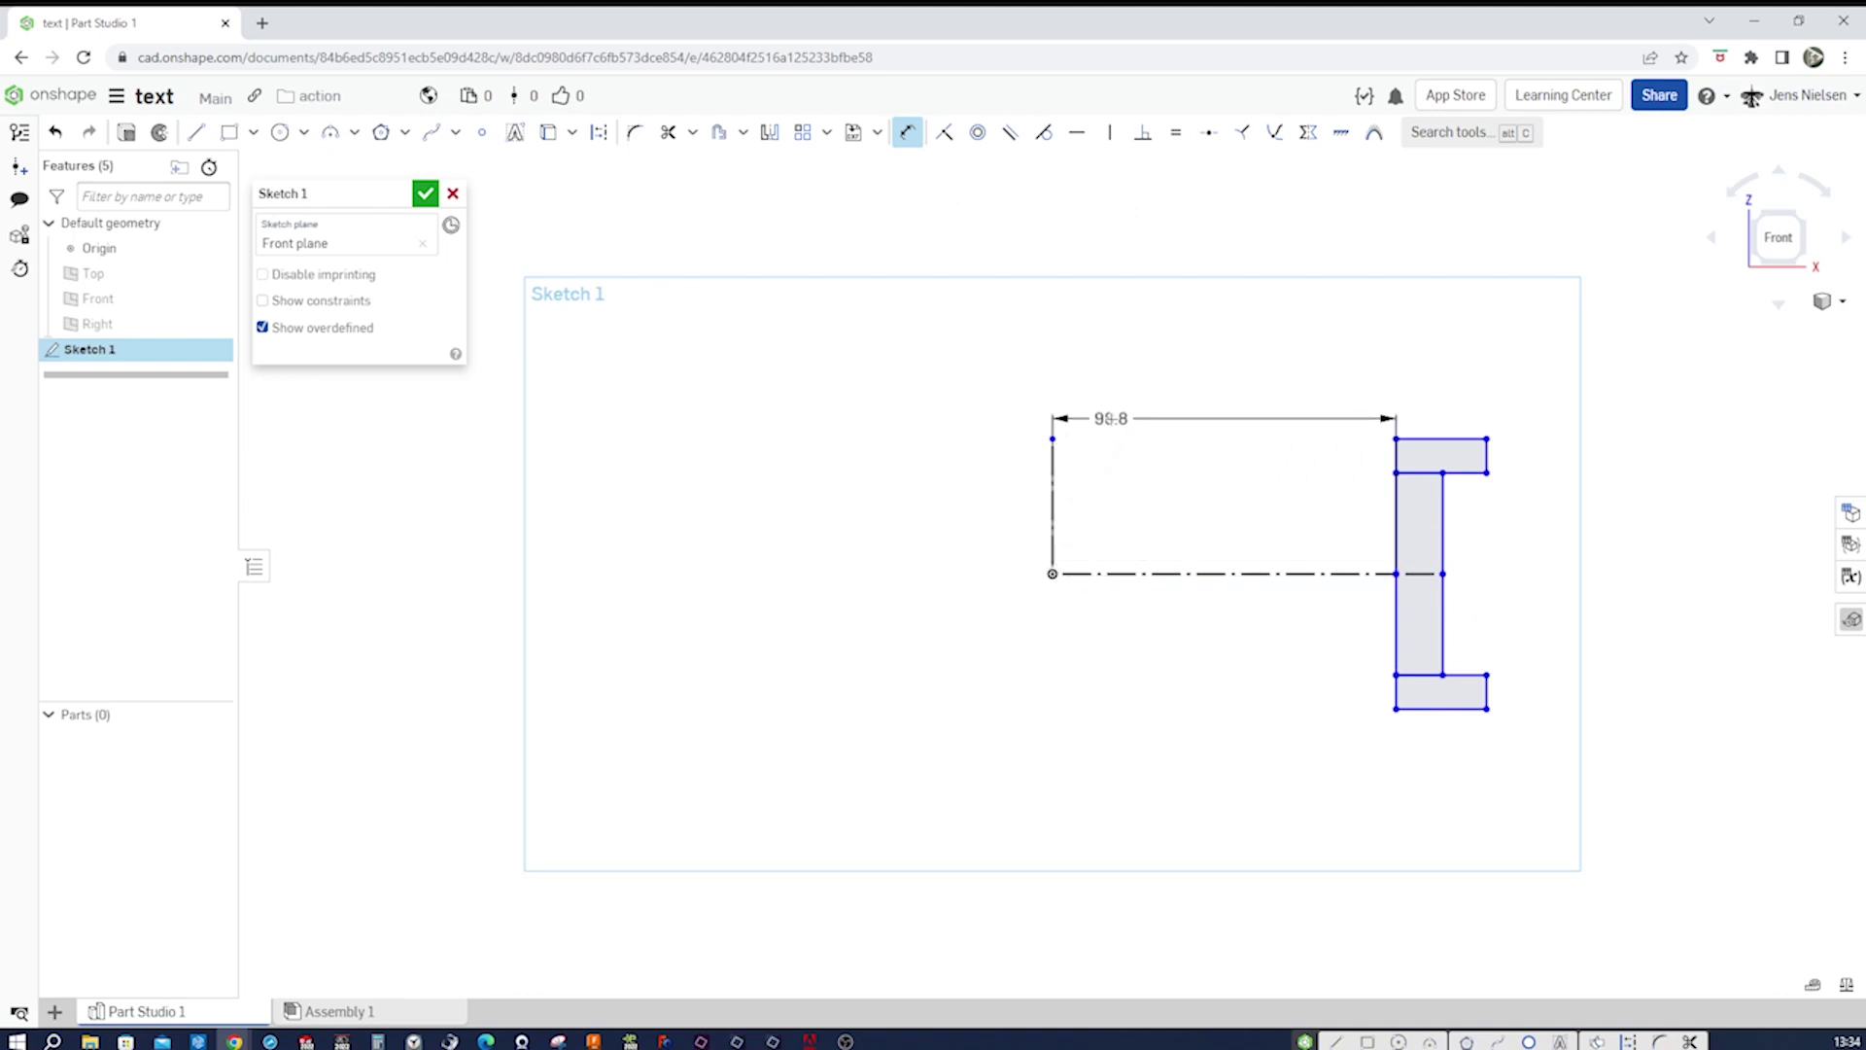
pyautogui.click(1118, 419)
pyautogui.write('12')
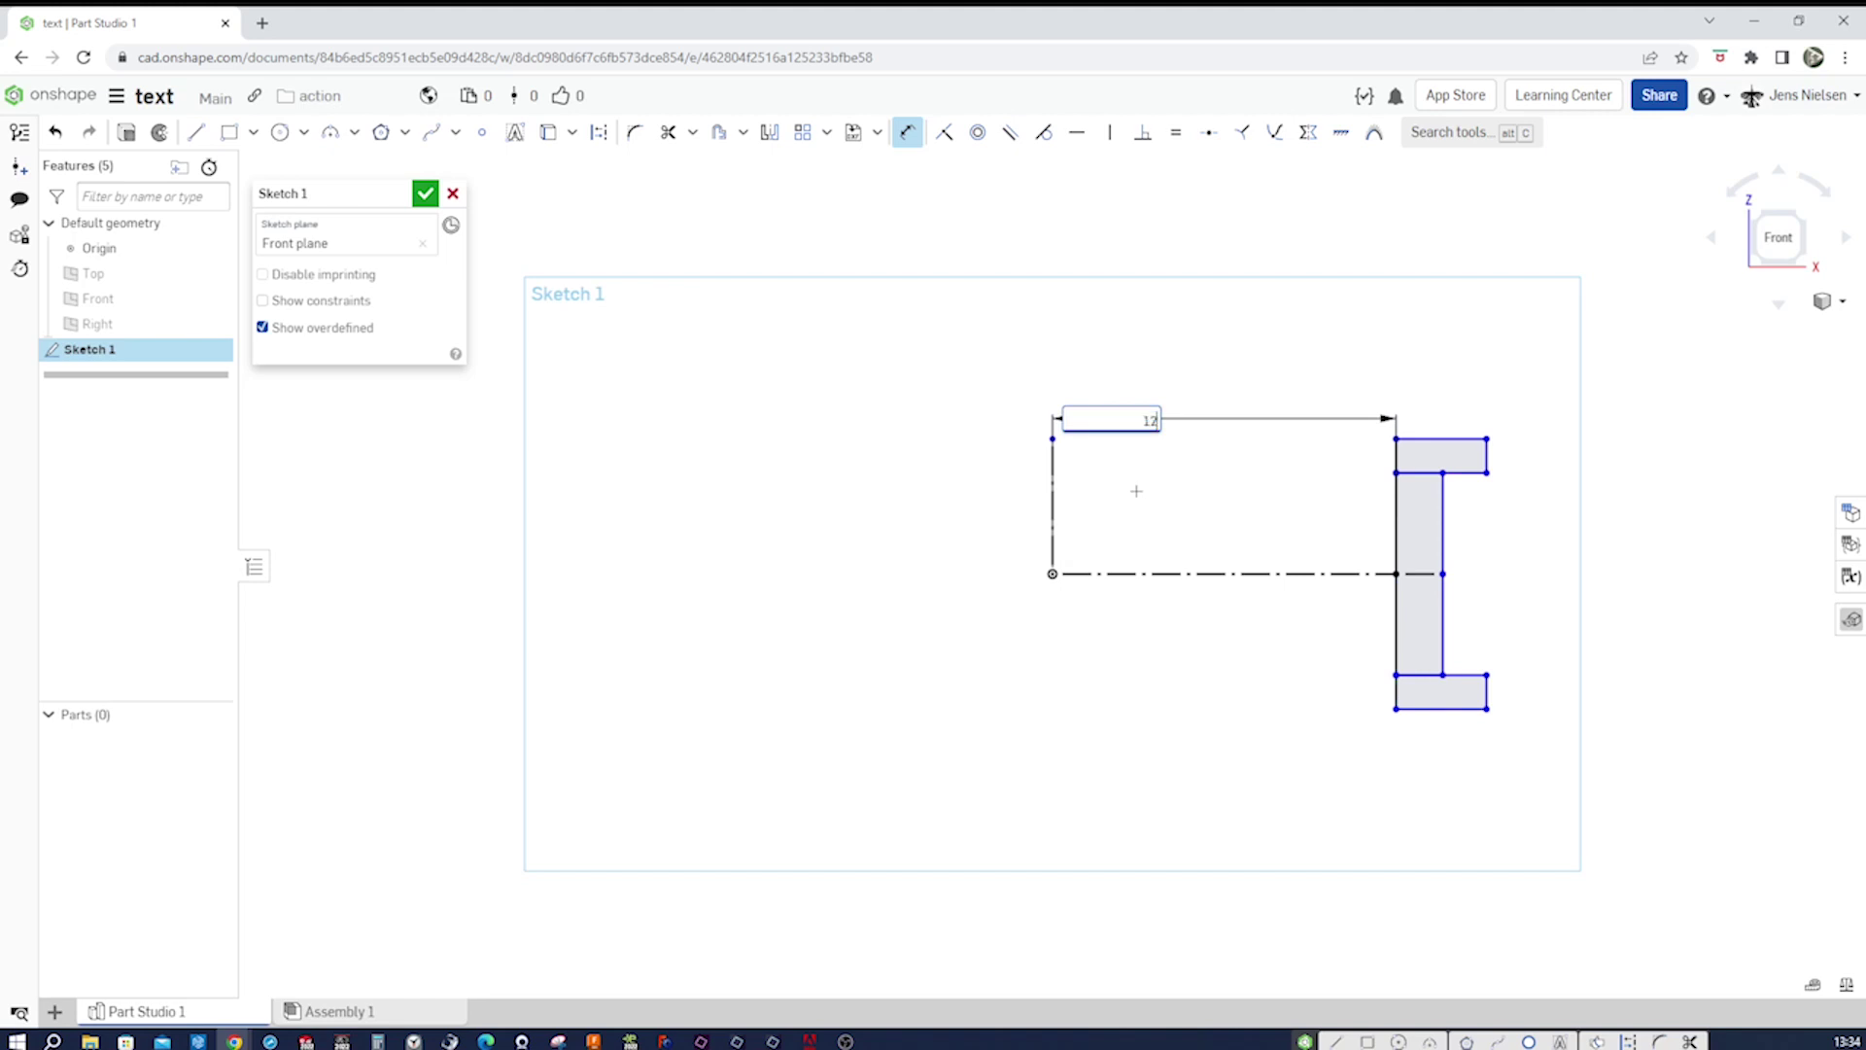
pyautogui.press('Return')
pyautogui.press('f')
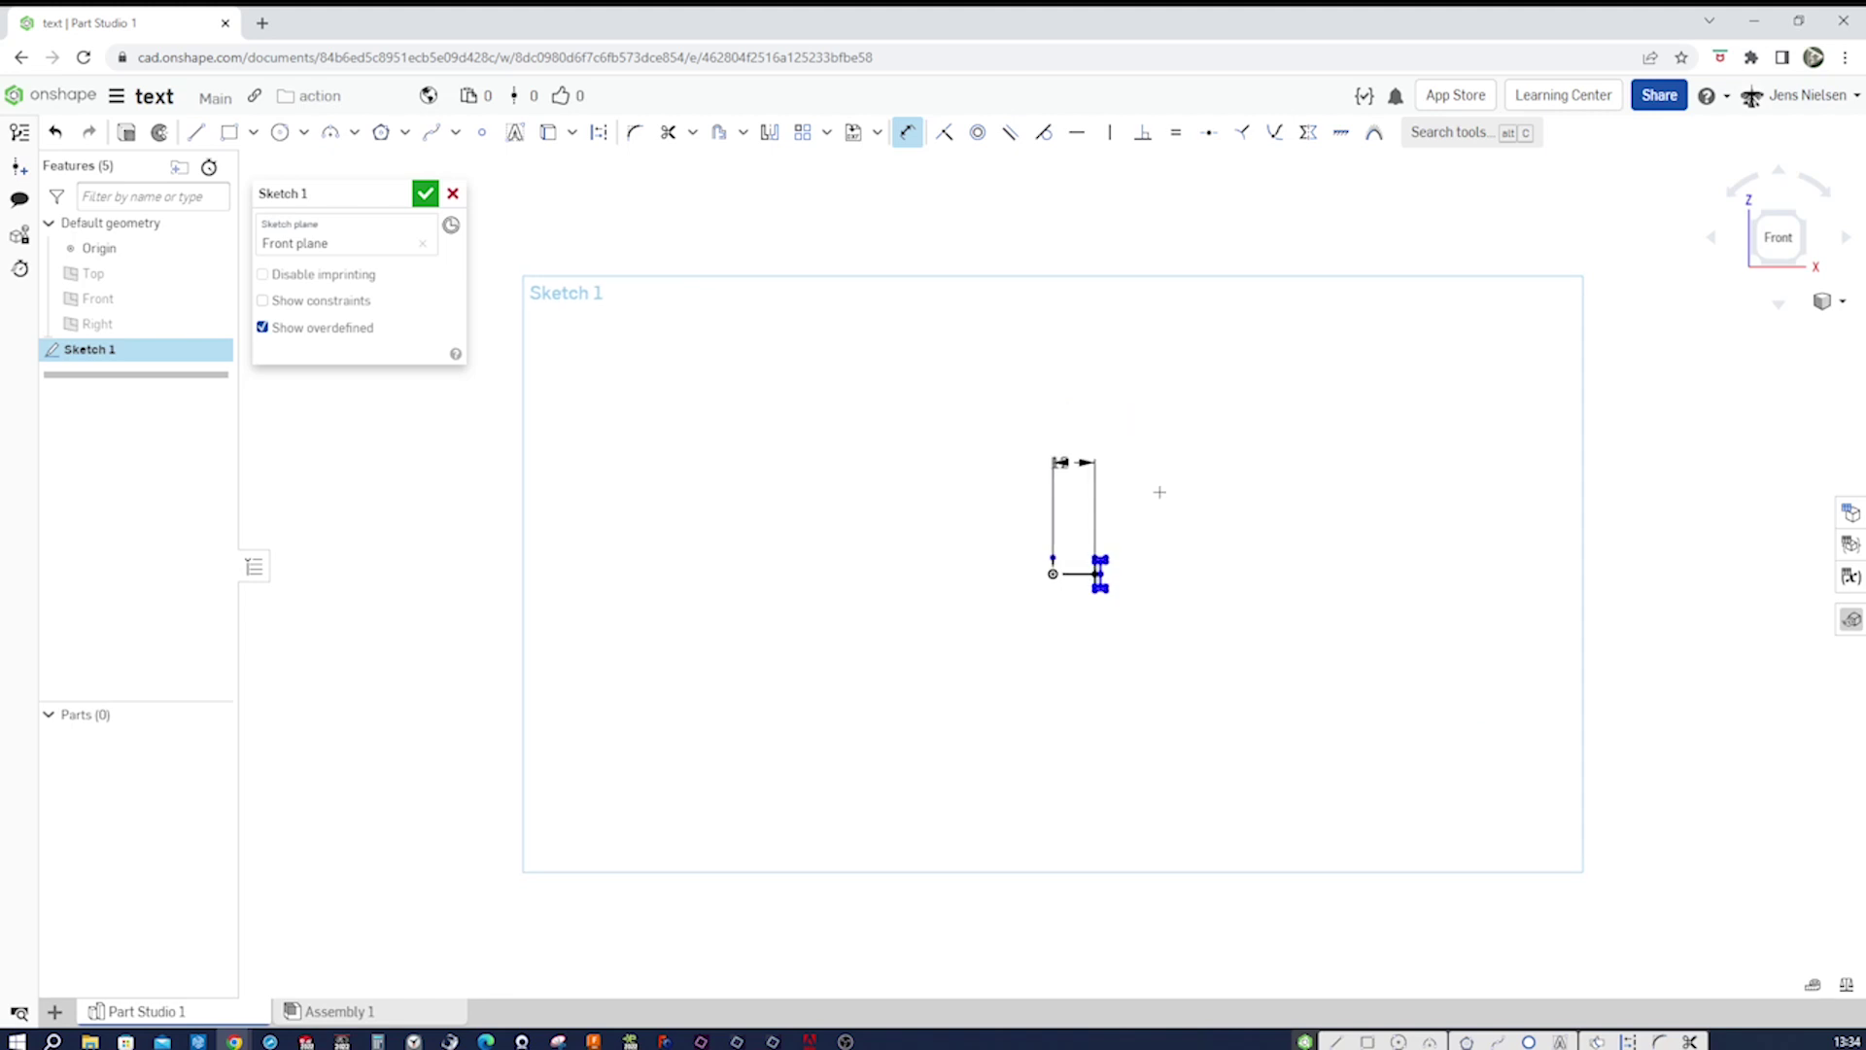
pyautogui.press('Escape')
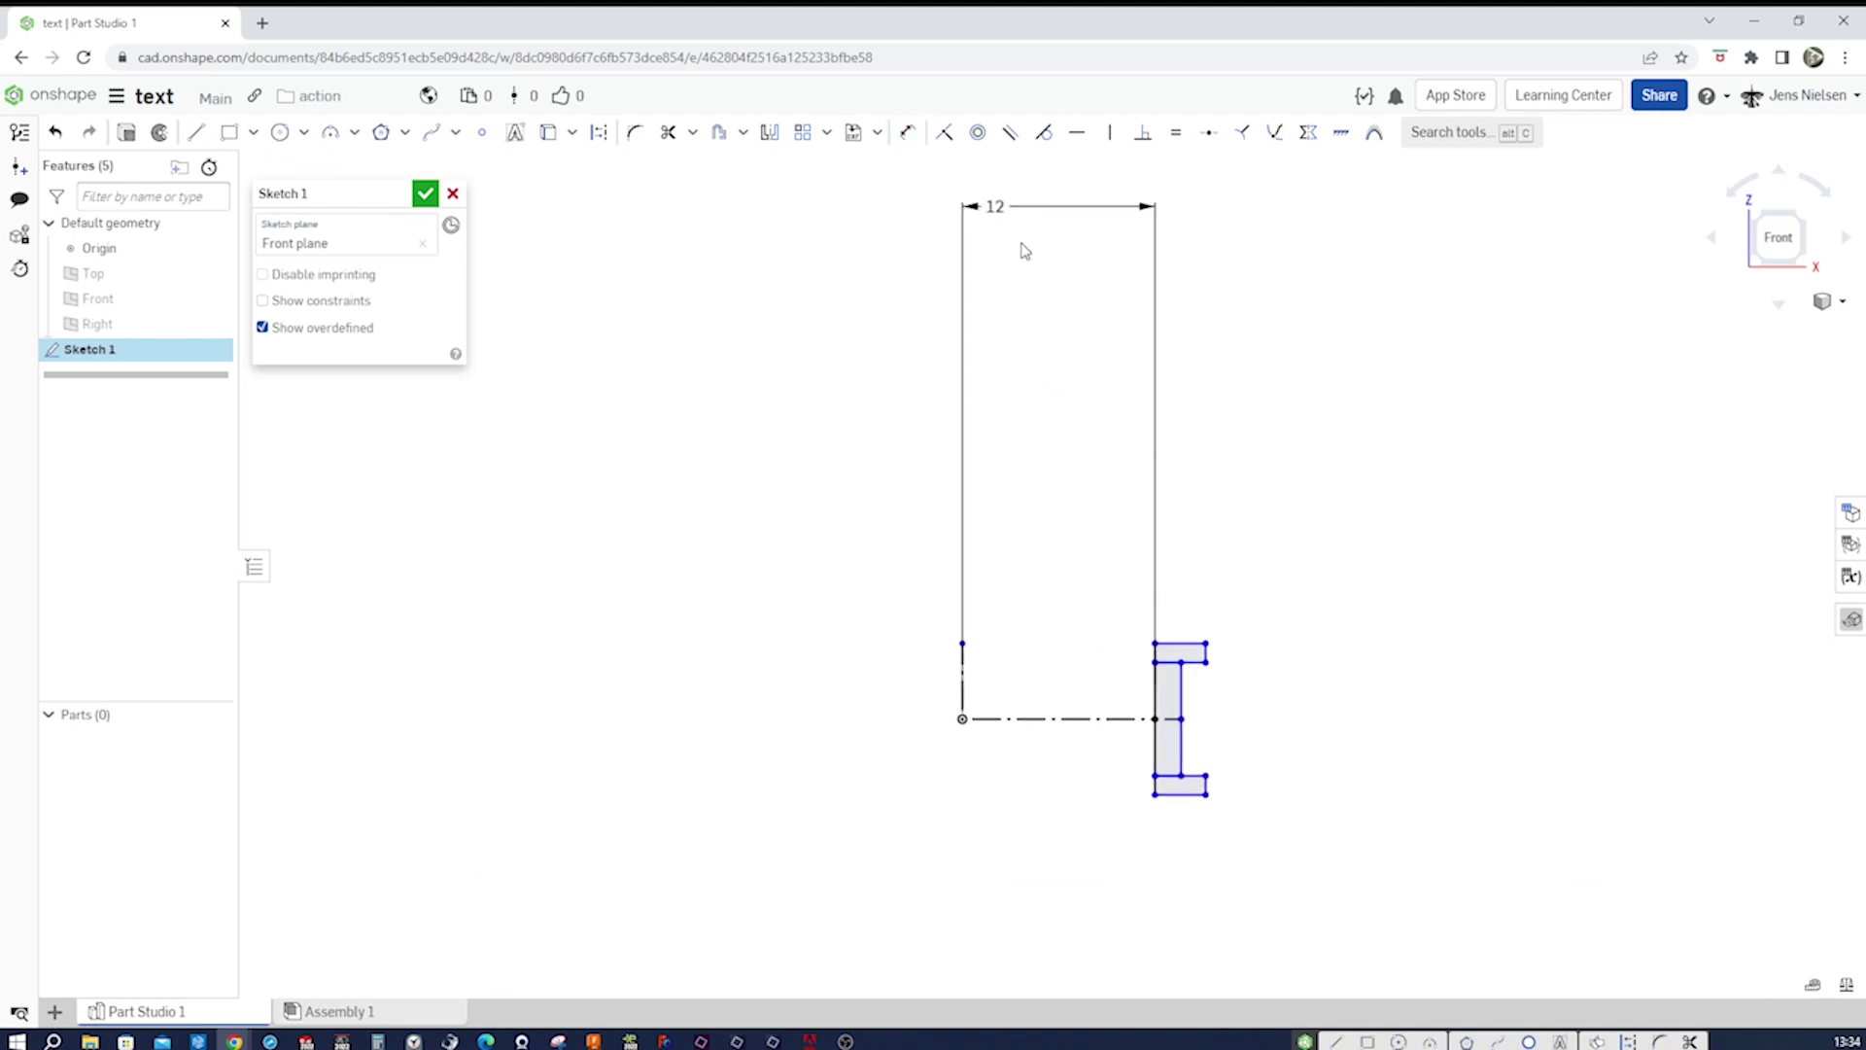
pyautogui.moveTo(996, 204); pyautogui.dragTo(1058, 653)
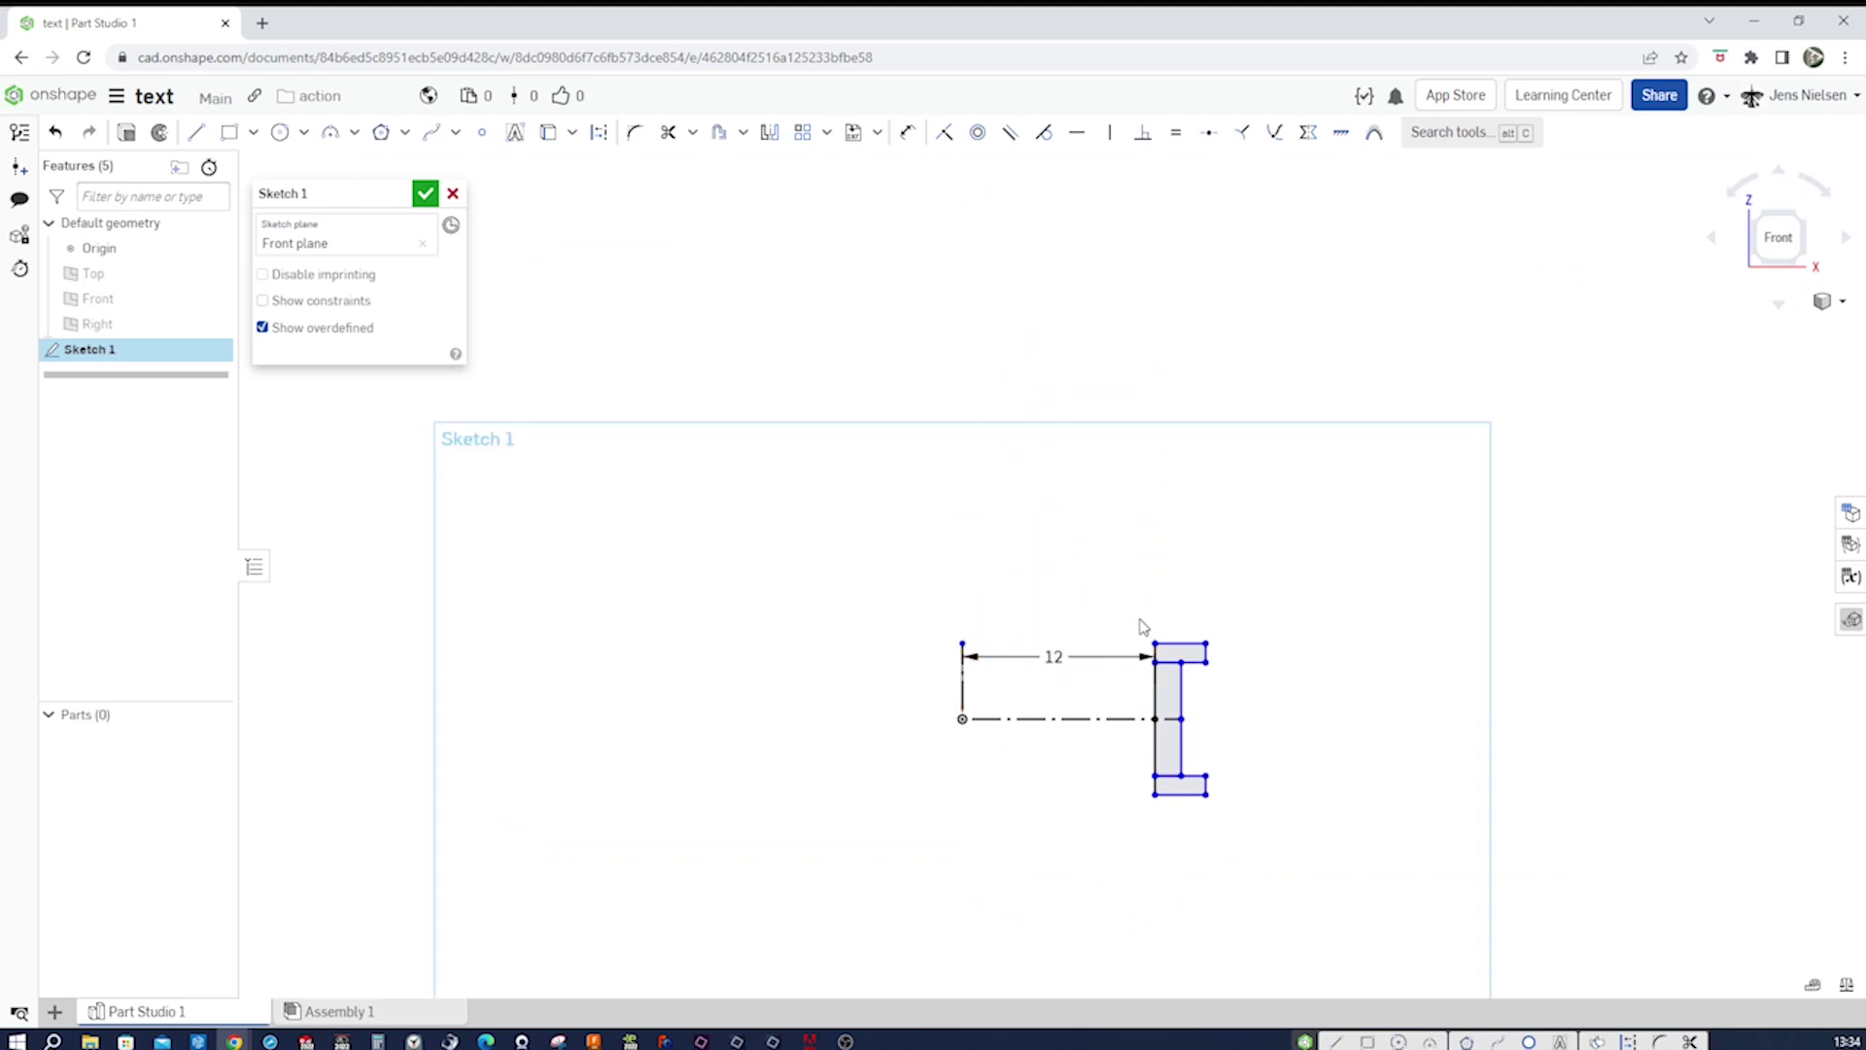
pyautogui.press('f')
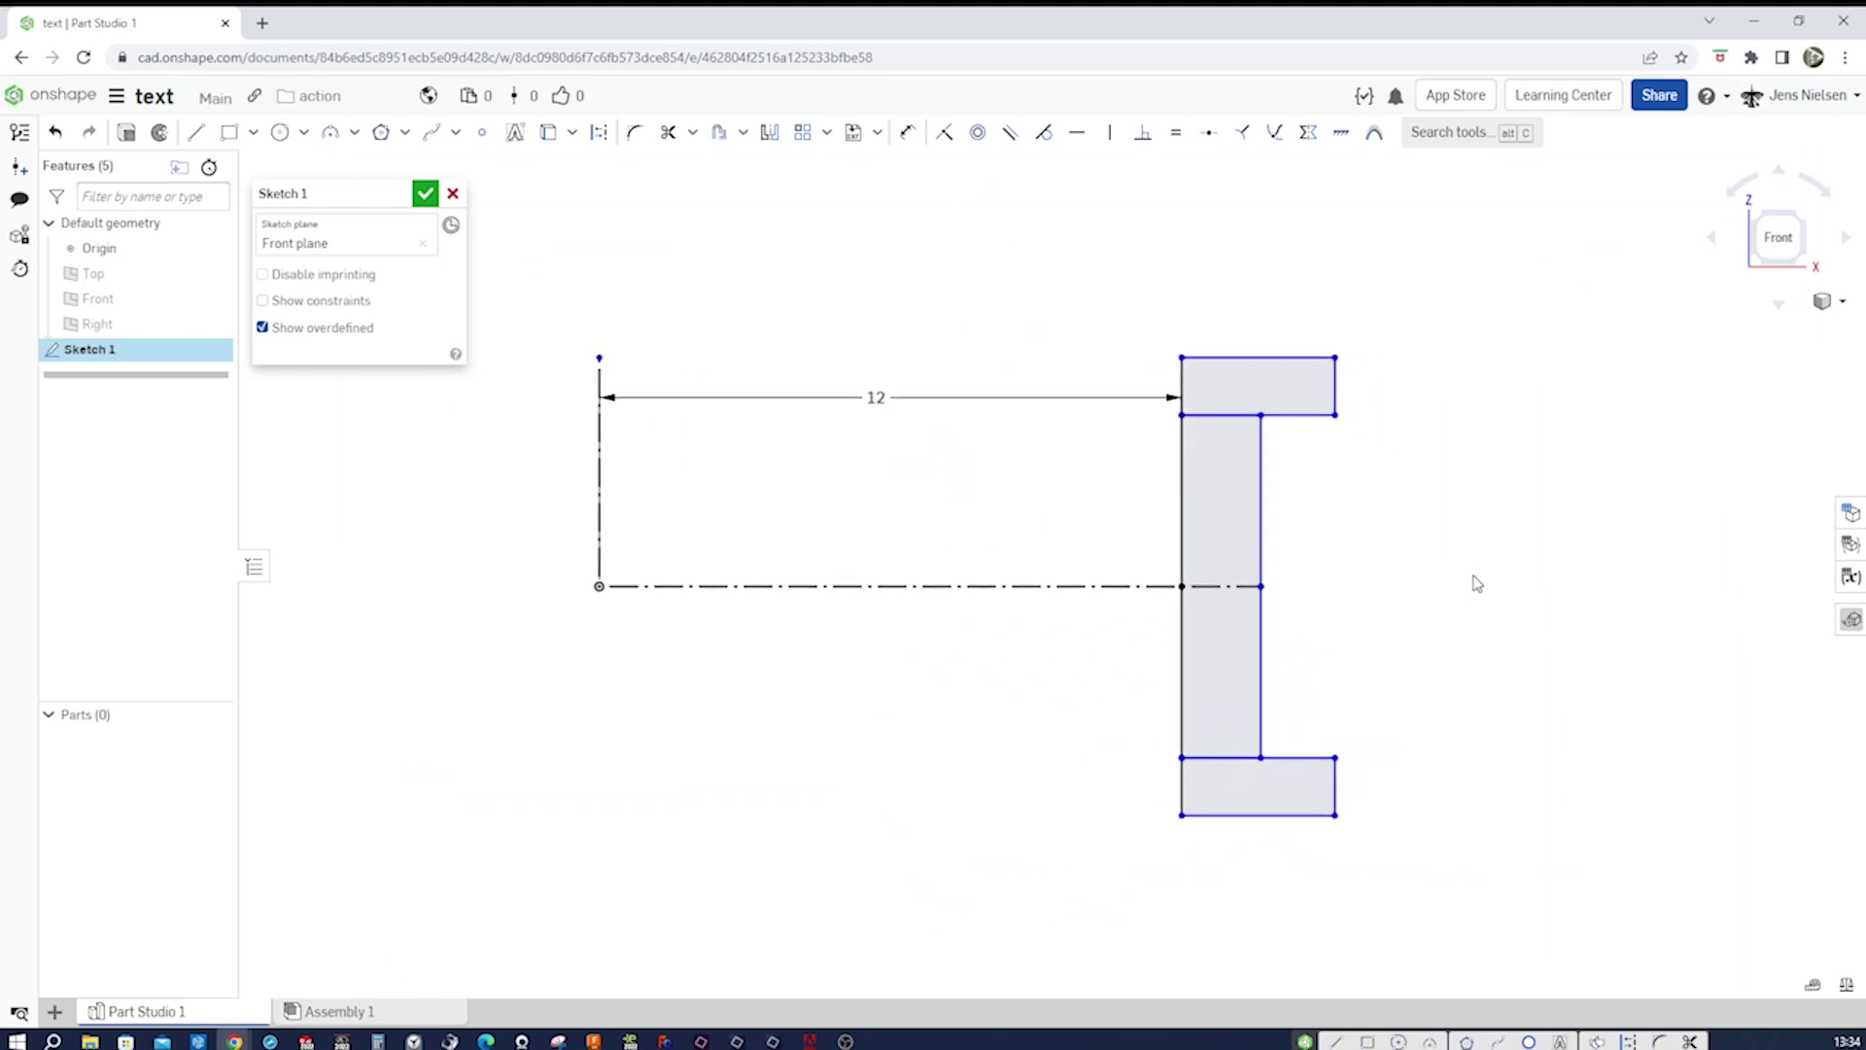
# Set the upper flange thickness to 1 mm and the overall profile height to 9 mm.
pyautogui.press('u')
pyautogui.click(1335, 399)
pyautogui.click(1371, 408)
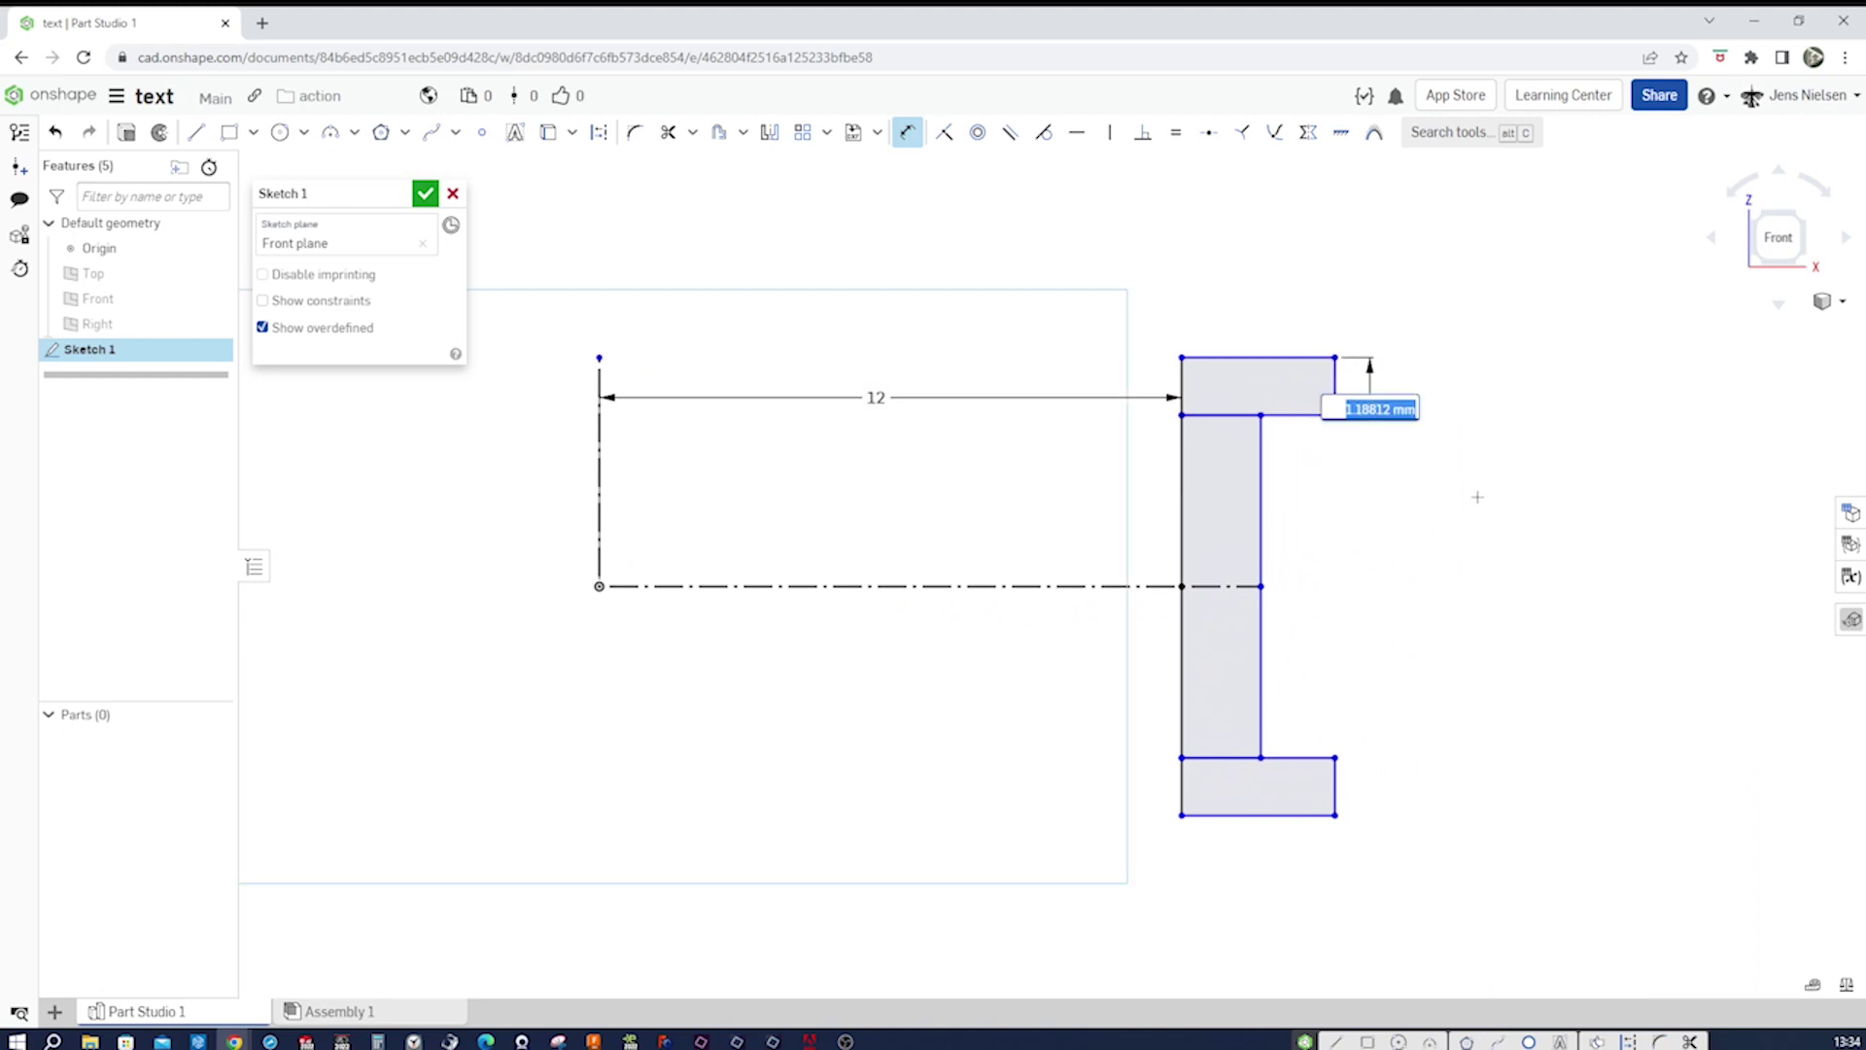
pyautogui.write('1')
pyautogui.press('Return')
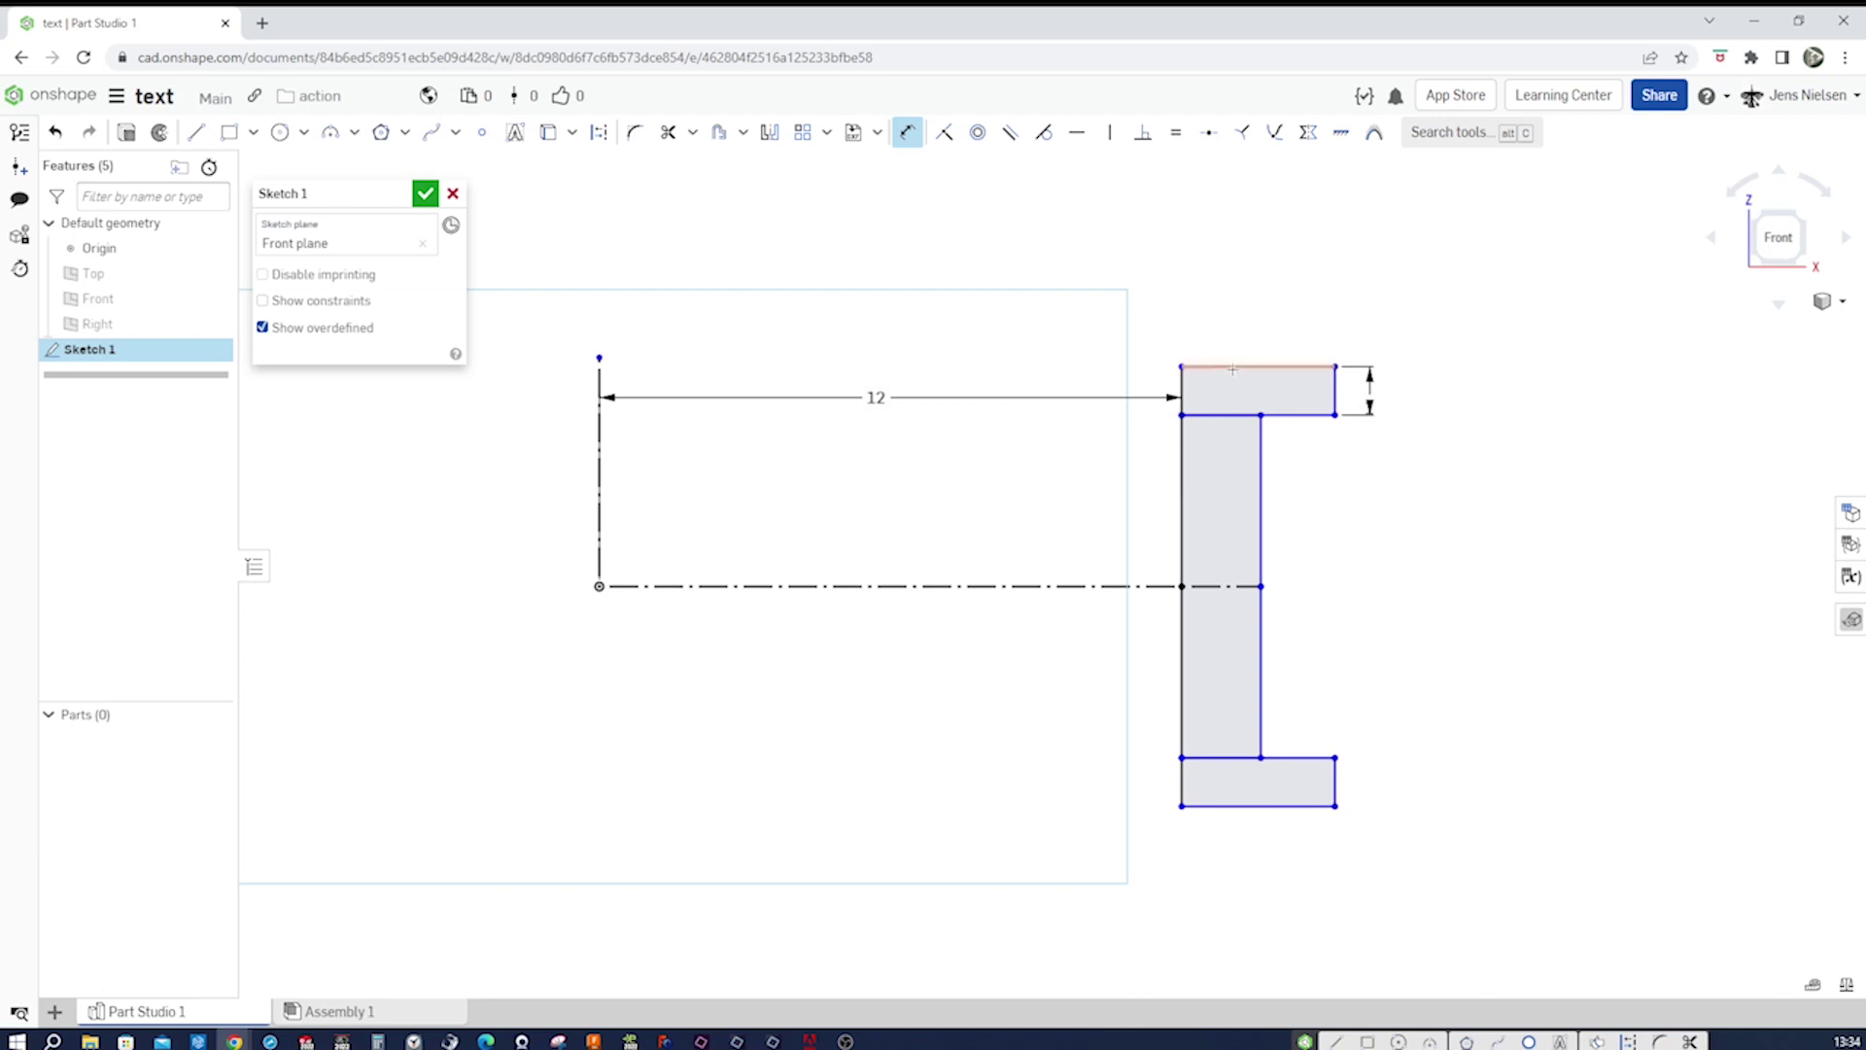
pyautogui.click(1215, 805)
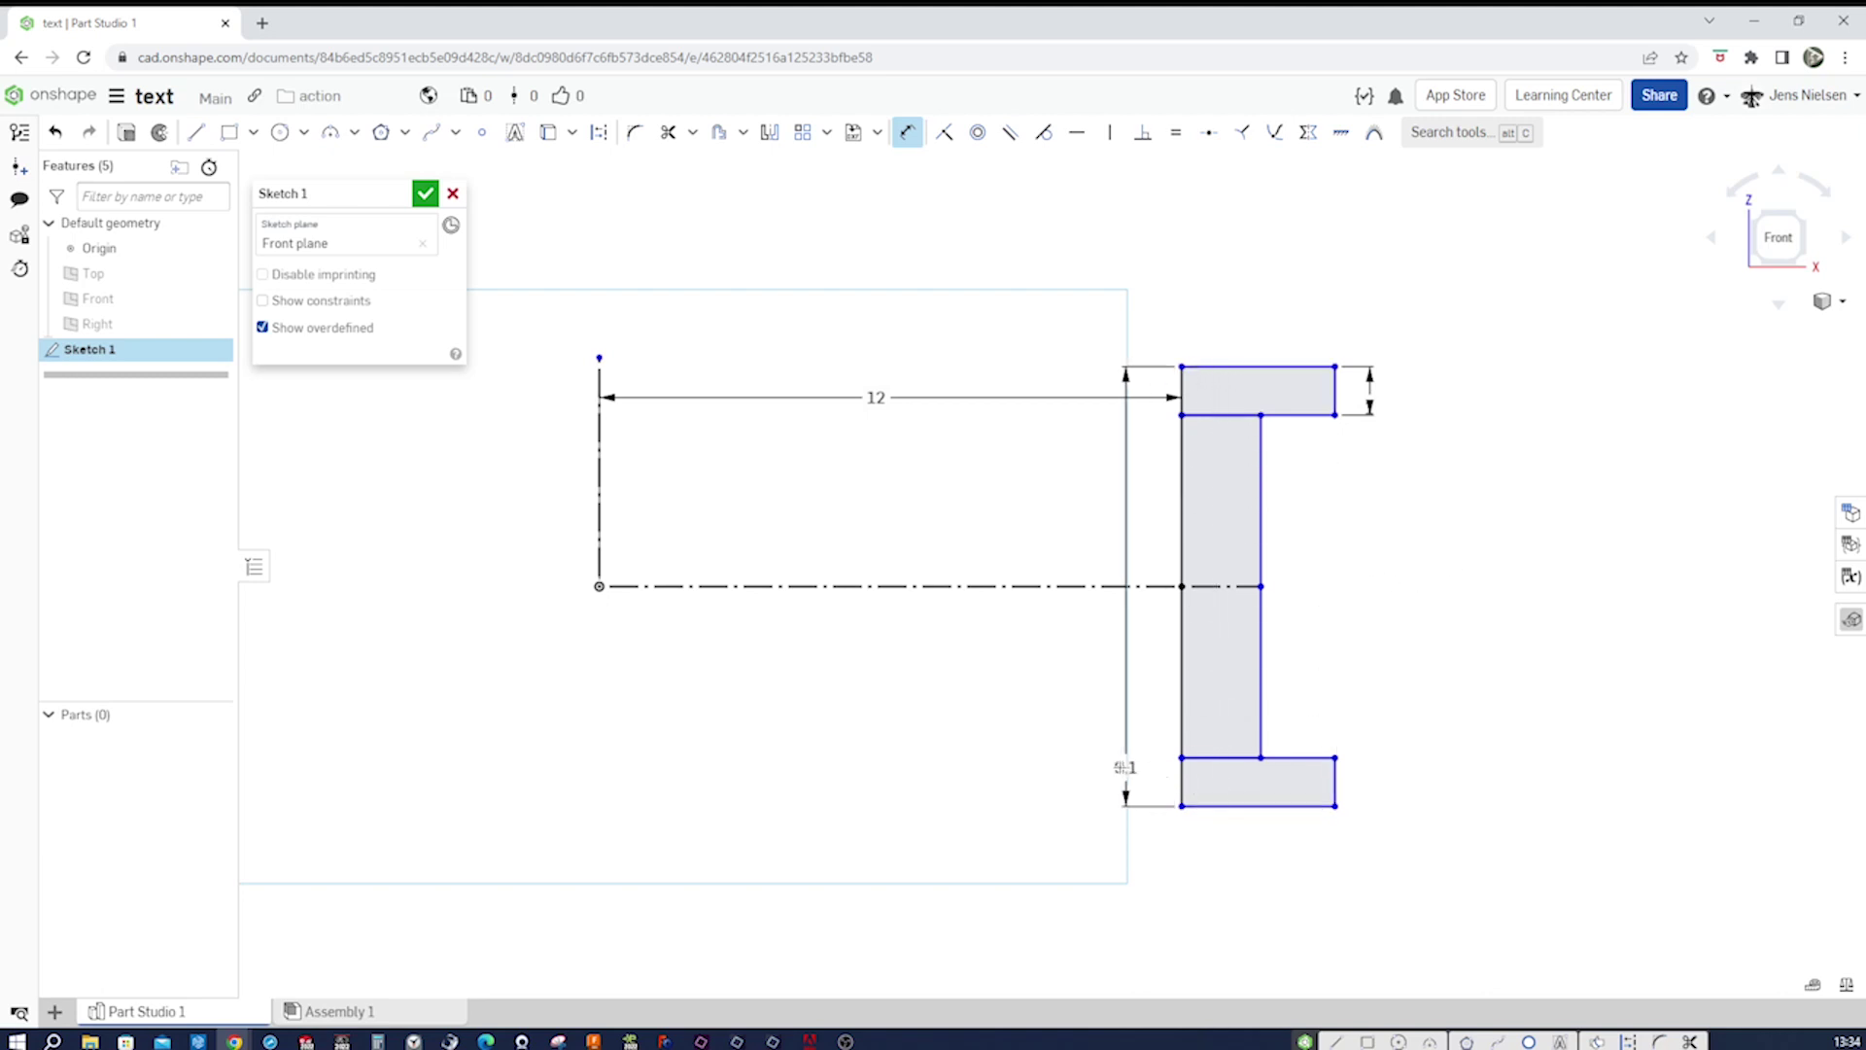
pyautogui.click(1114, 766)
pyautogui.write('9')
pyautogui.press('Return')
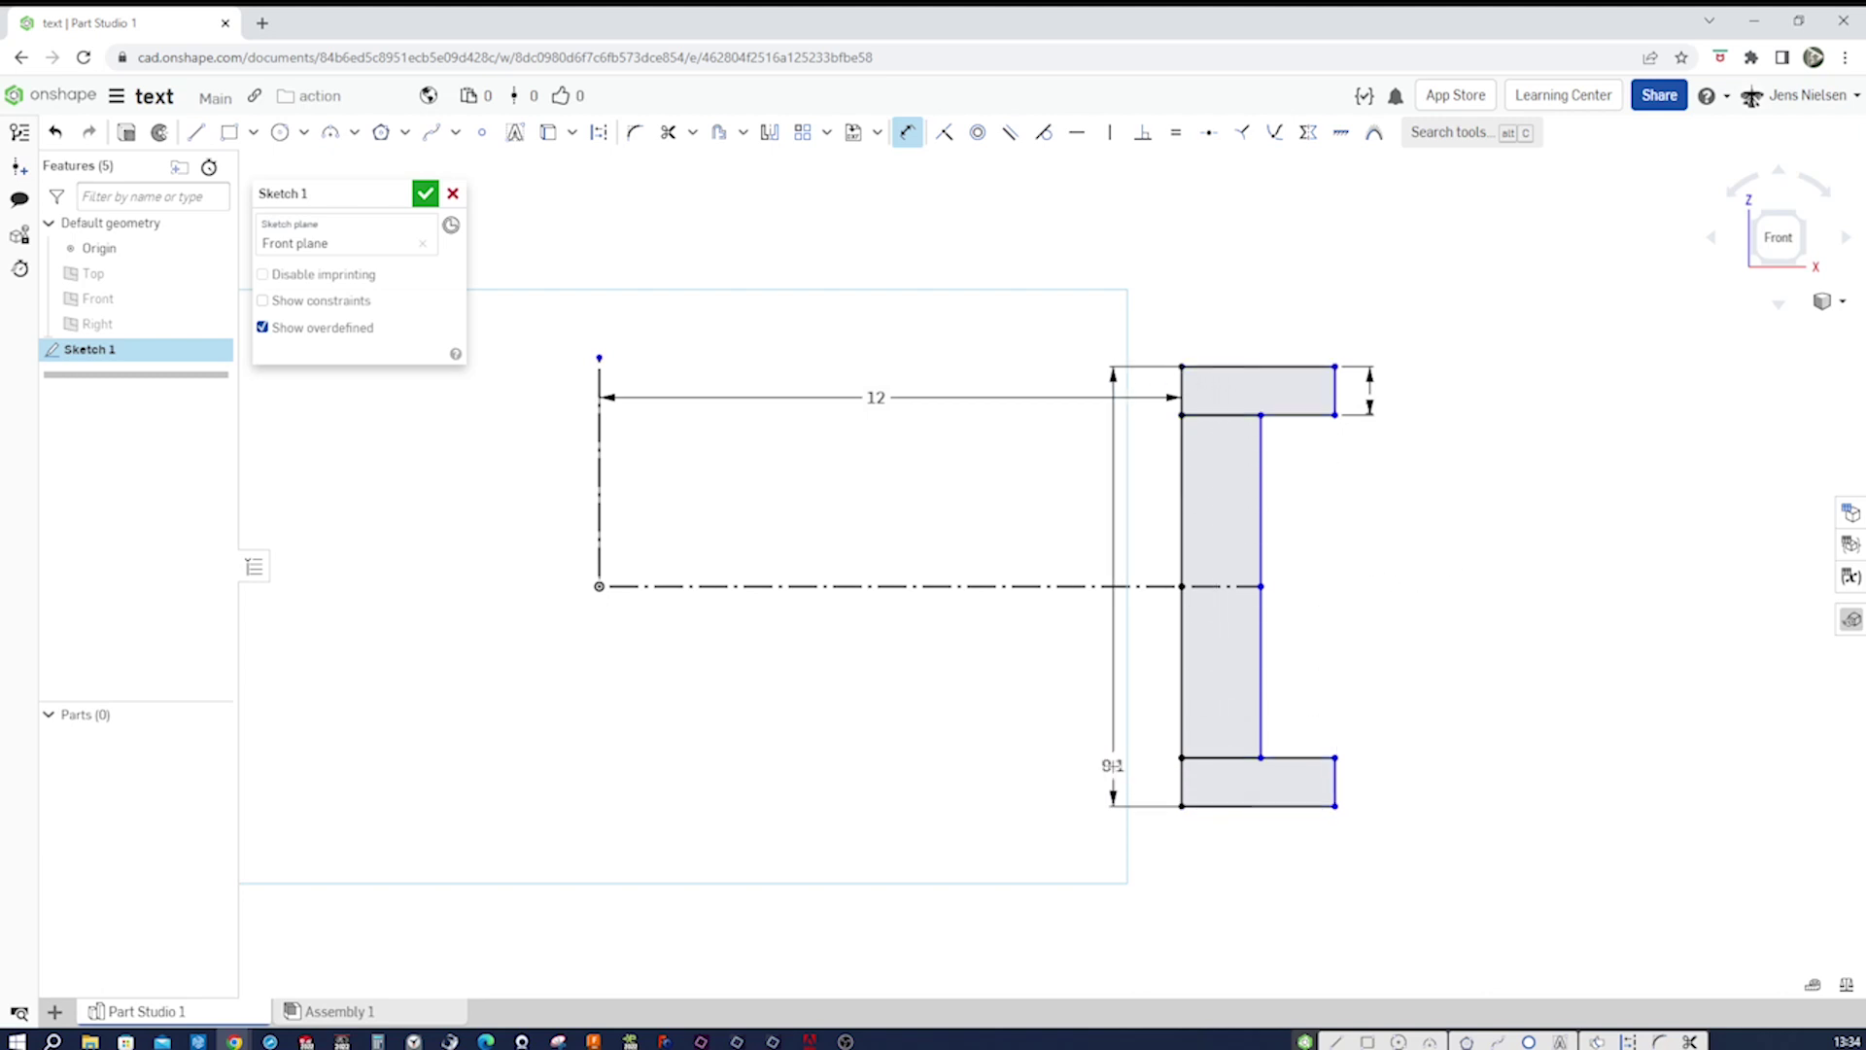
# Set the web width to 2 mm and the flange overhang to 1 mm.
pyautogui.click(1261, 685)
pyautogui.click(1182, 686)
pyautogui.click(1201, 690)
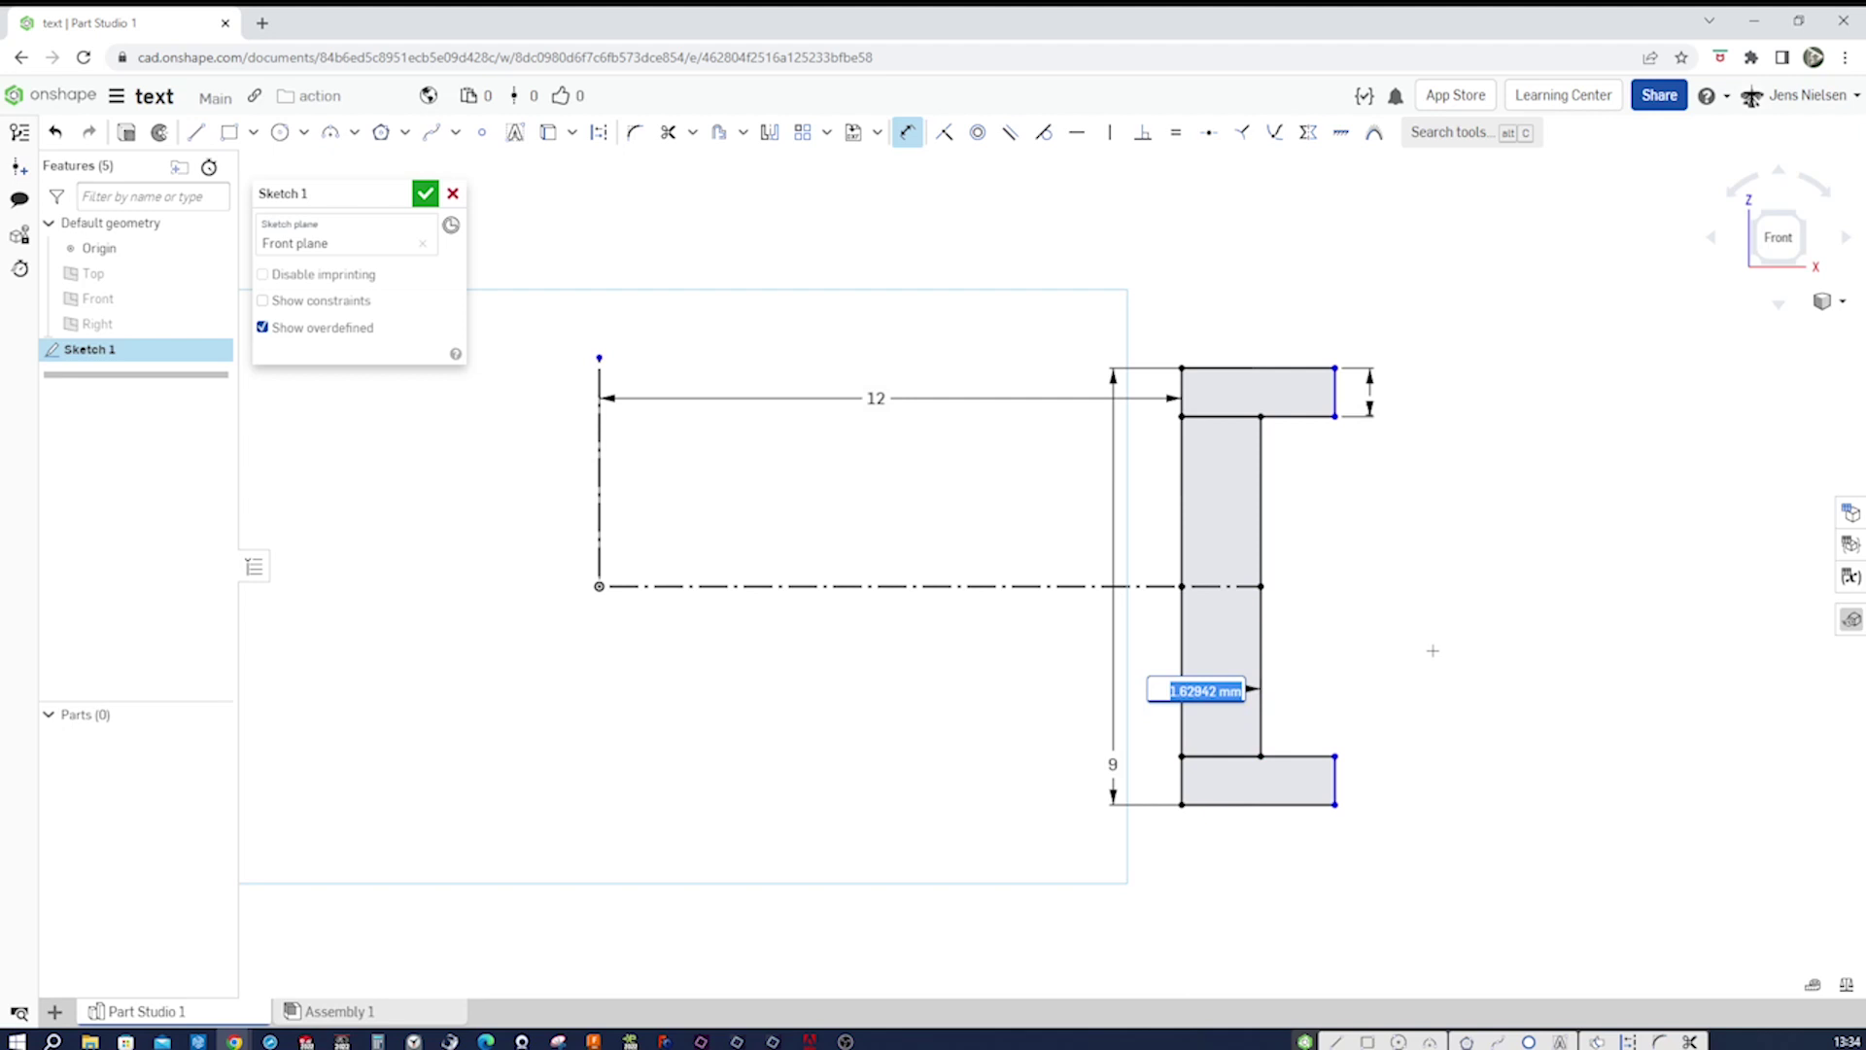
pyautogui.write('2')
pyautogui.press('Return')
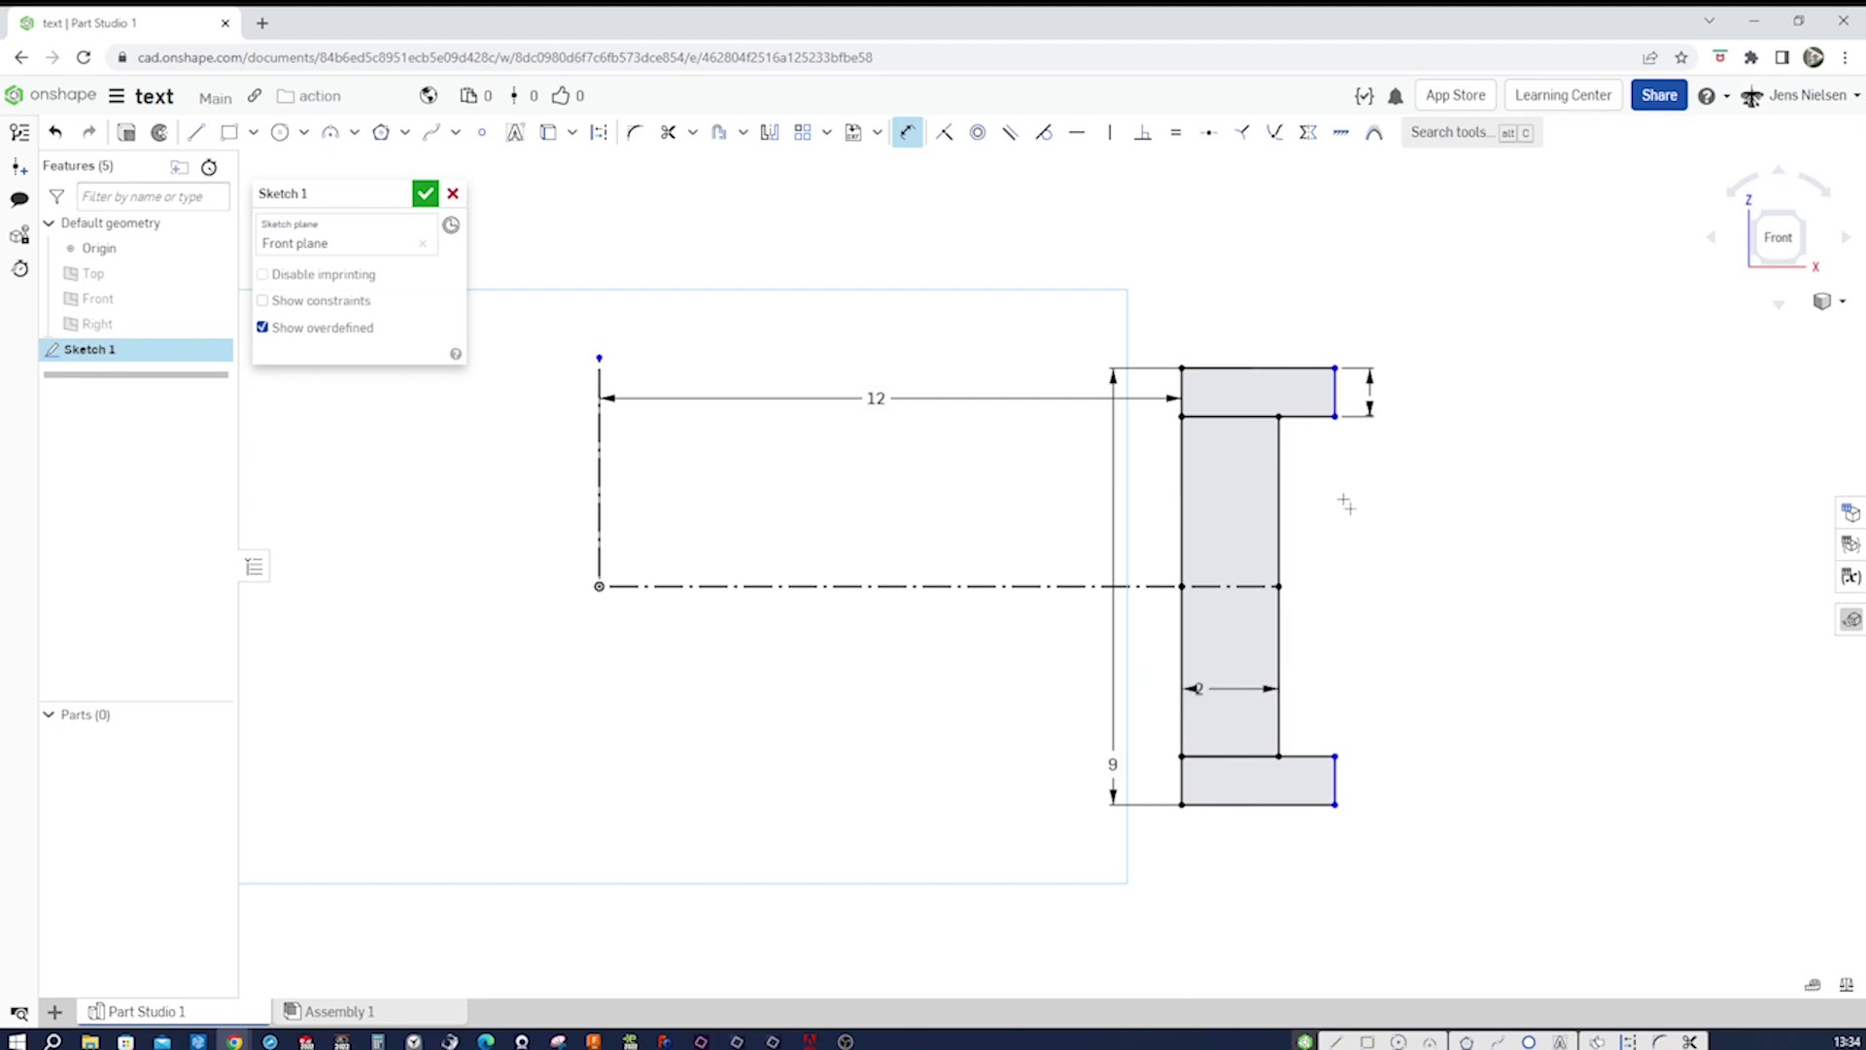
pyautogui.click(1278, 496)
pyautogui.click(1335, 416)
pyautogui.click(1324, 430)
pyautogui.write('1')
pyautogui.press('Return')
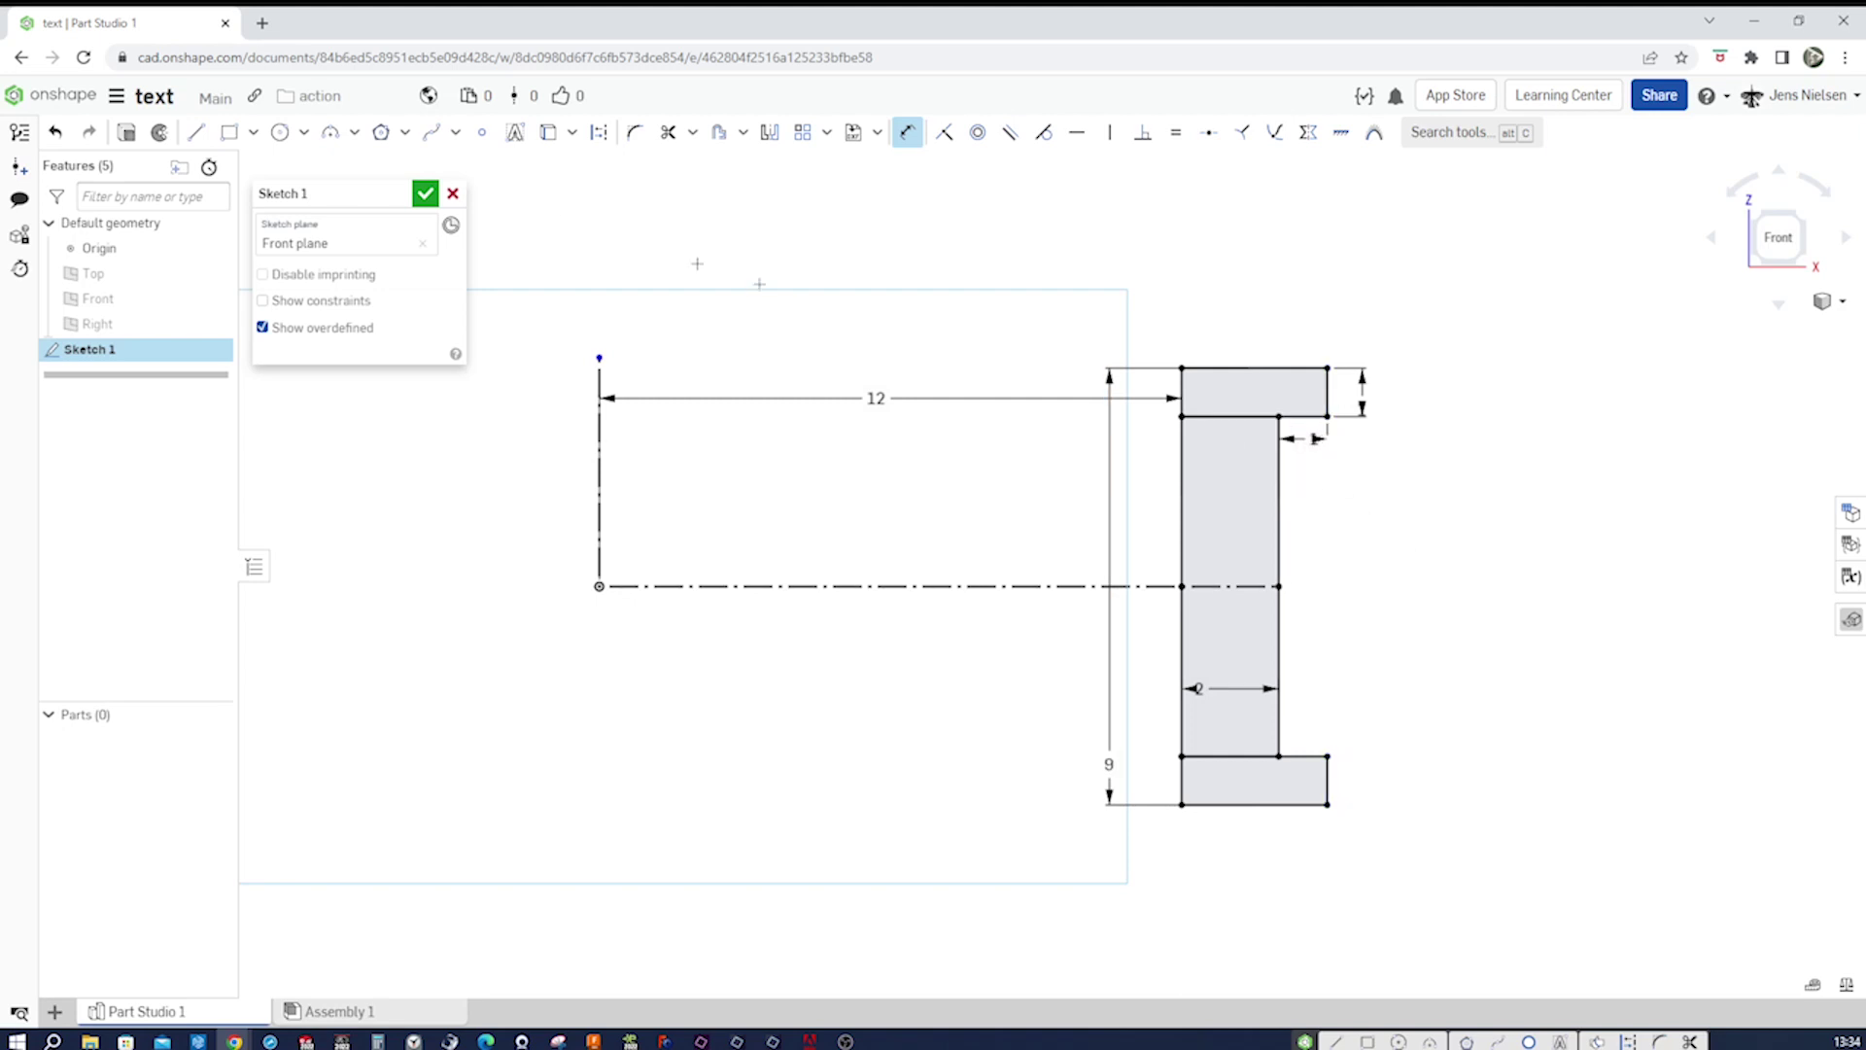
pyautogui.click(159, 132)
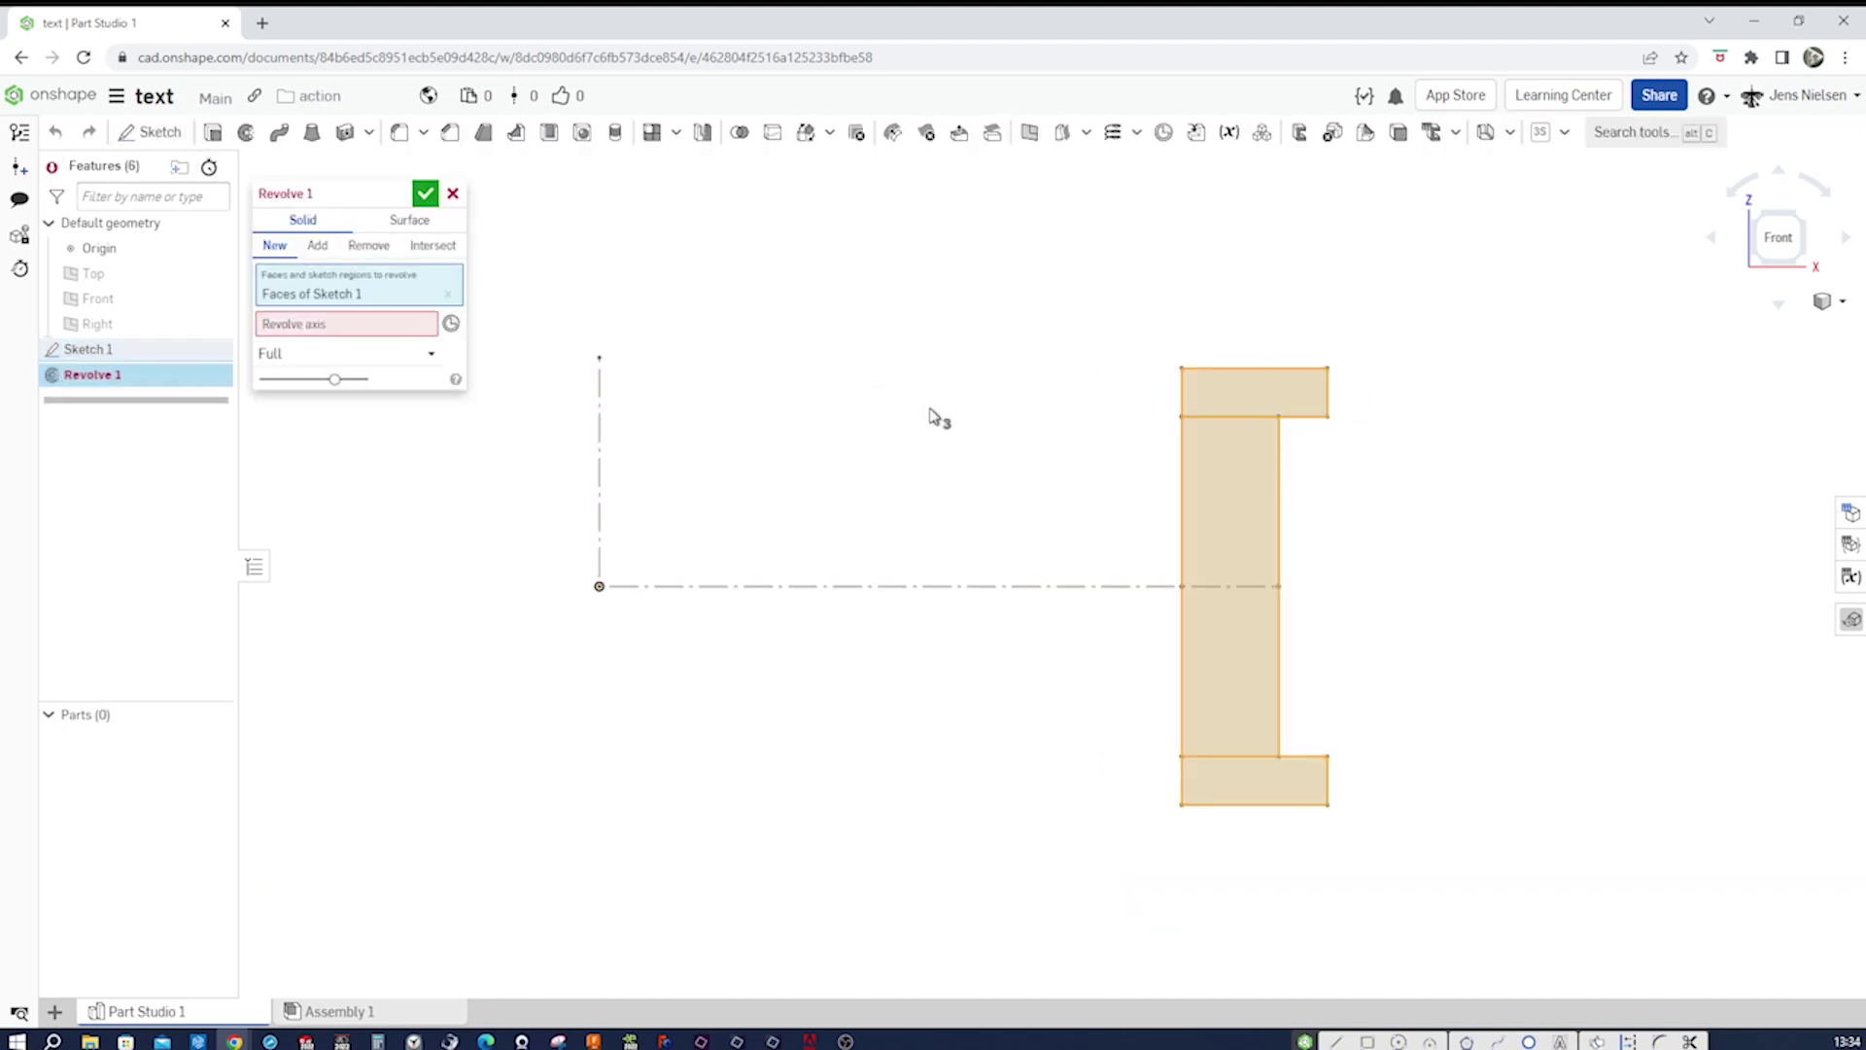
# Revolve the sketch around the vertical sketch line into a solid ring.
pyautogui.click(399, 325)
pyautogui.click(600, 427)
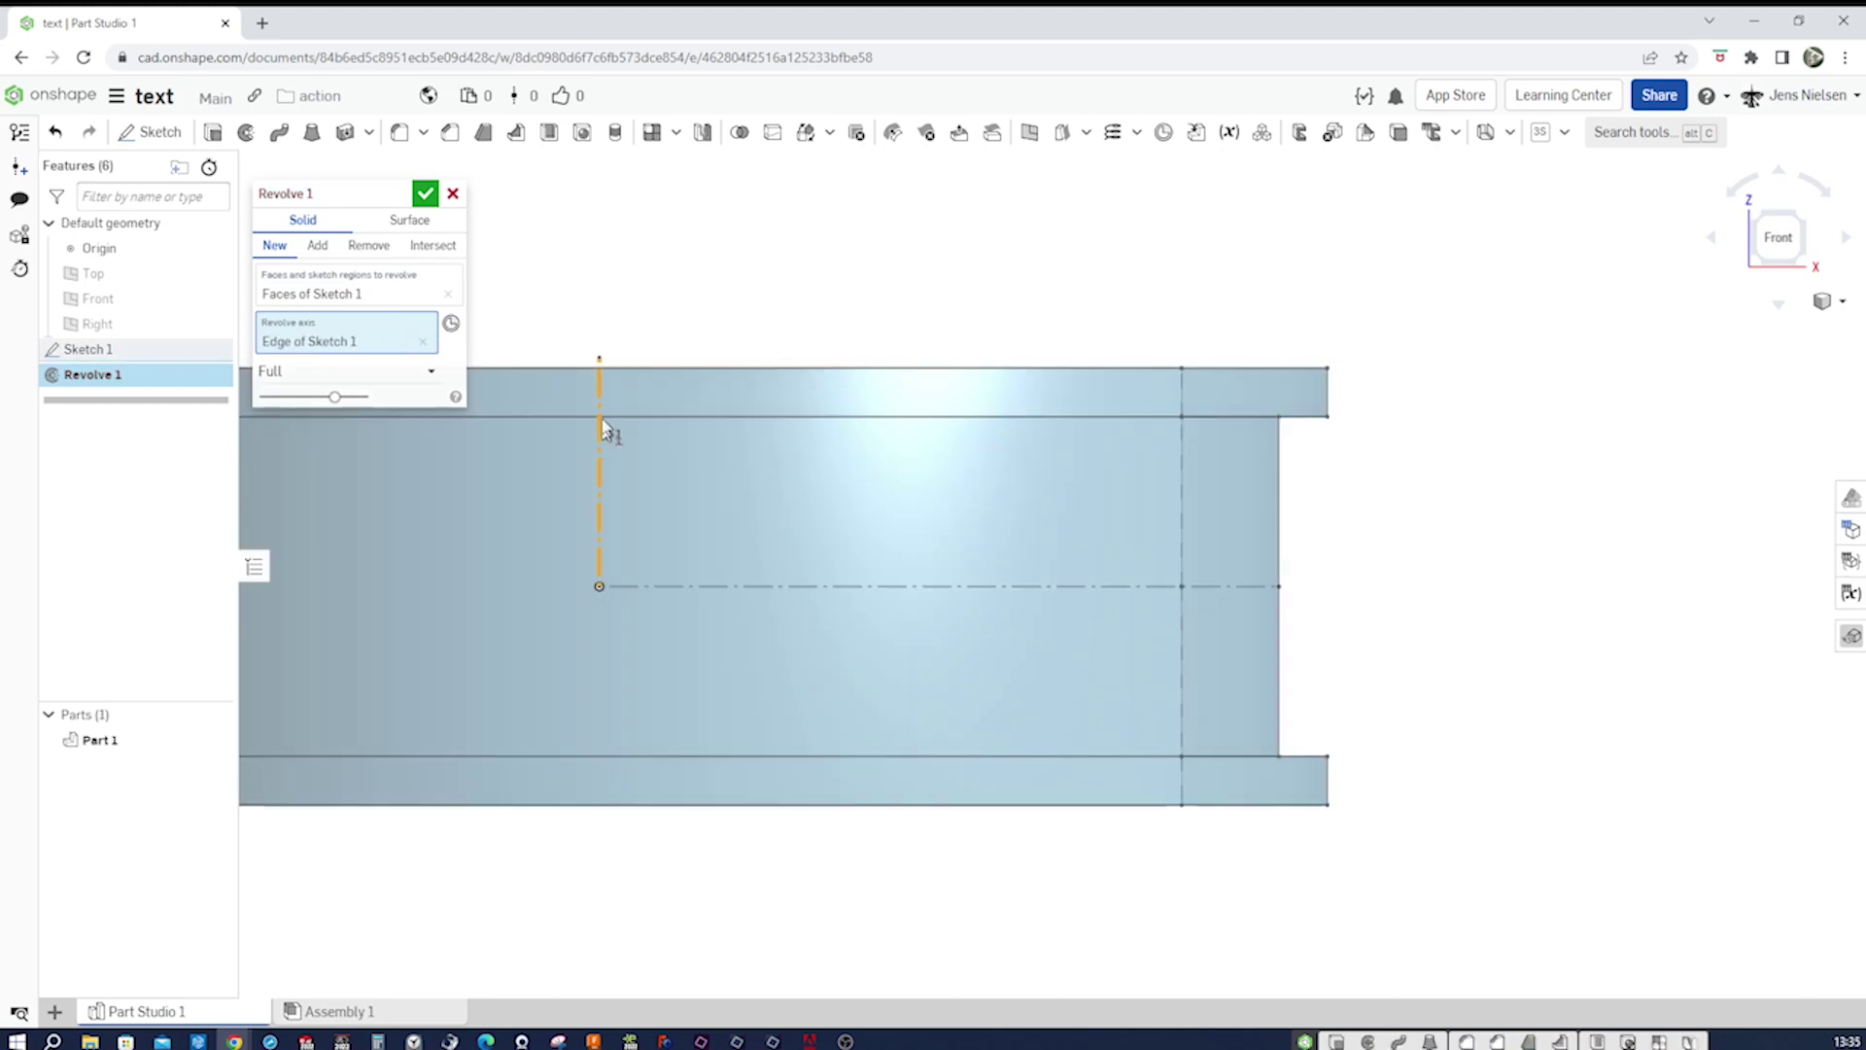
pyautogui.click(428, 193)
pyautogui.moveTo(821, 292); pyautogui.dragTo(1114, 346, button='right')
pyautogui.press('Up')
pyautogui.press('Up')
pyautogui.press('Up')
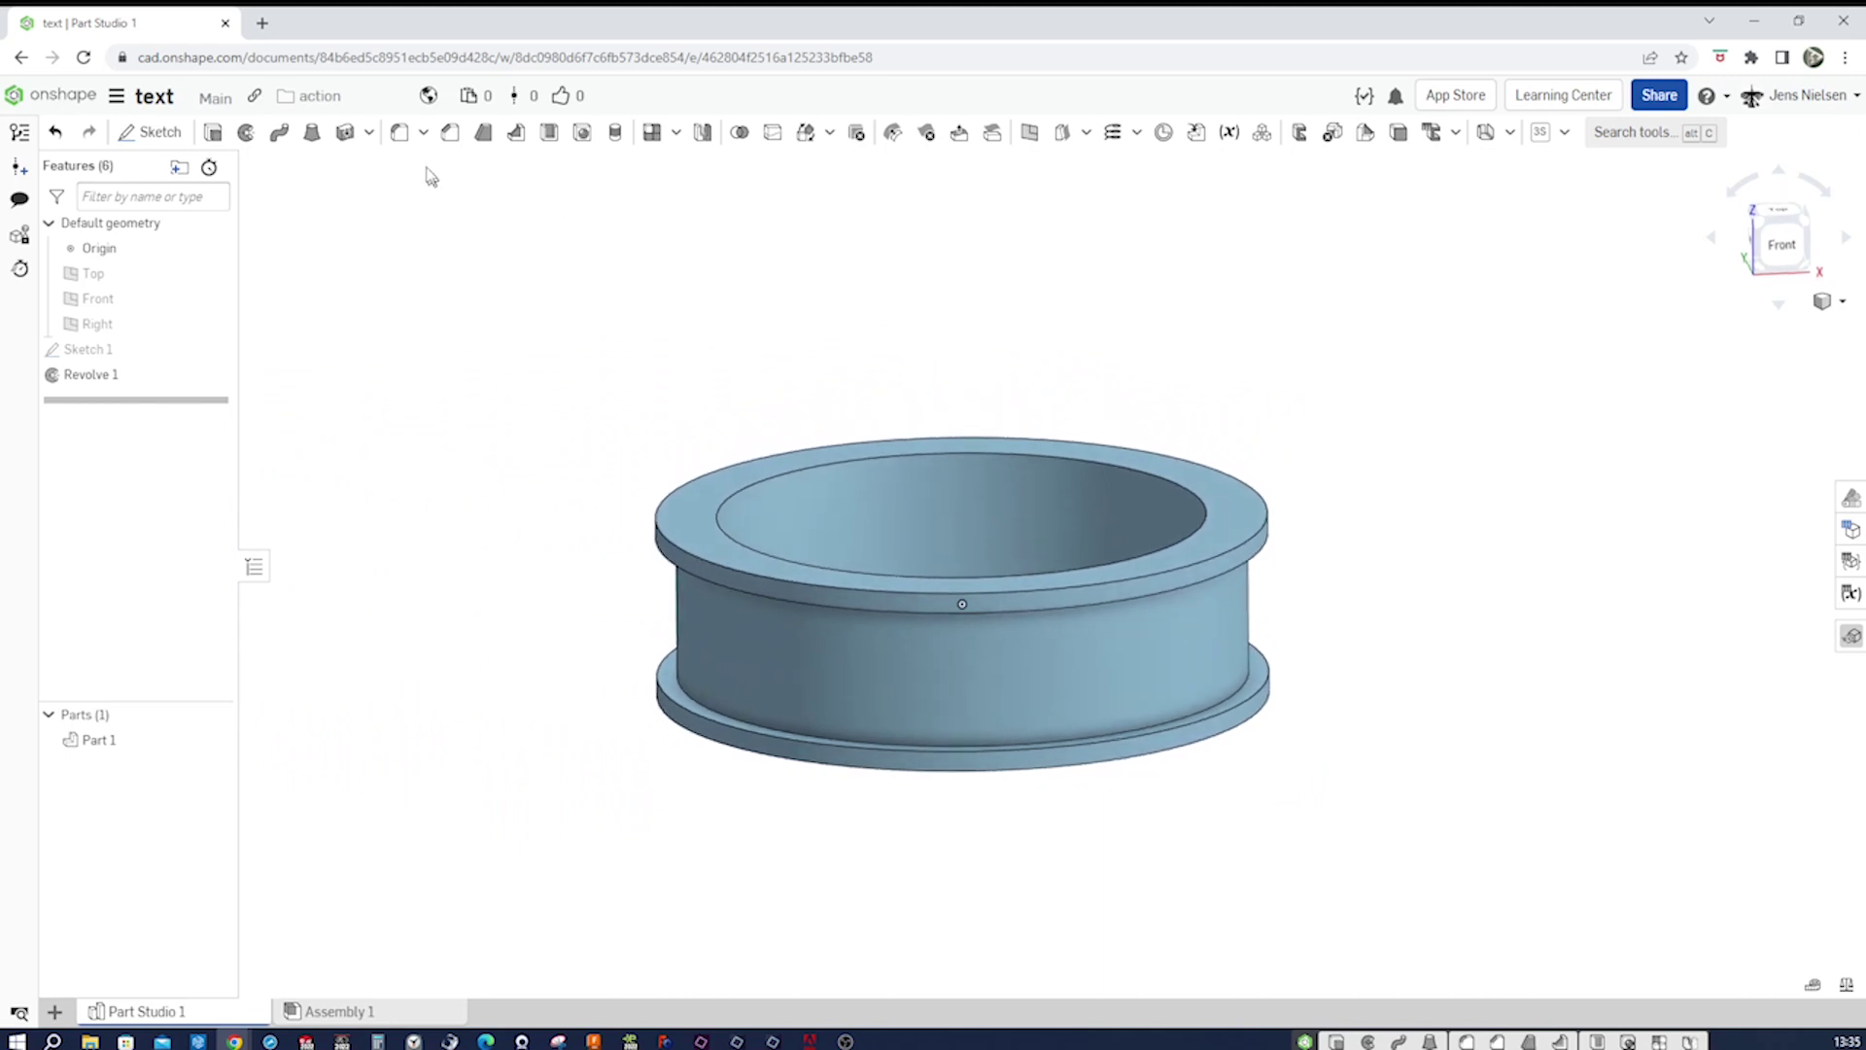
# Set up a full-round fillet on the top flange's upper face, lower face and rim.
pyautogui.click(399, 132)
pyautogui.click(423, 231)
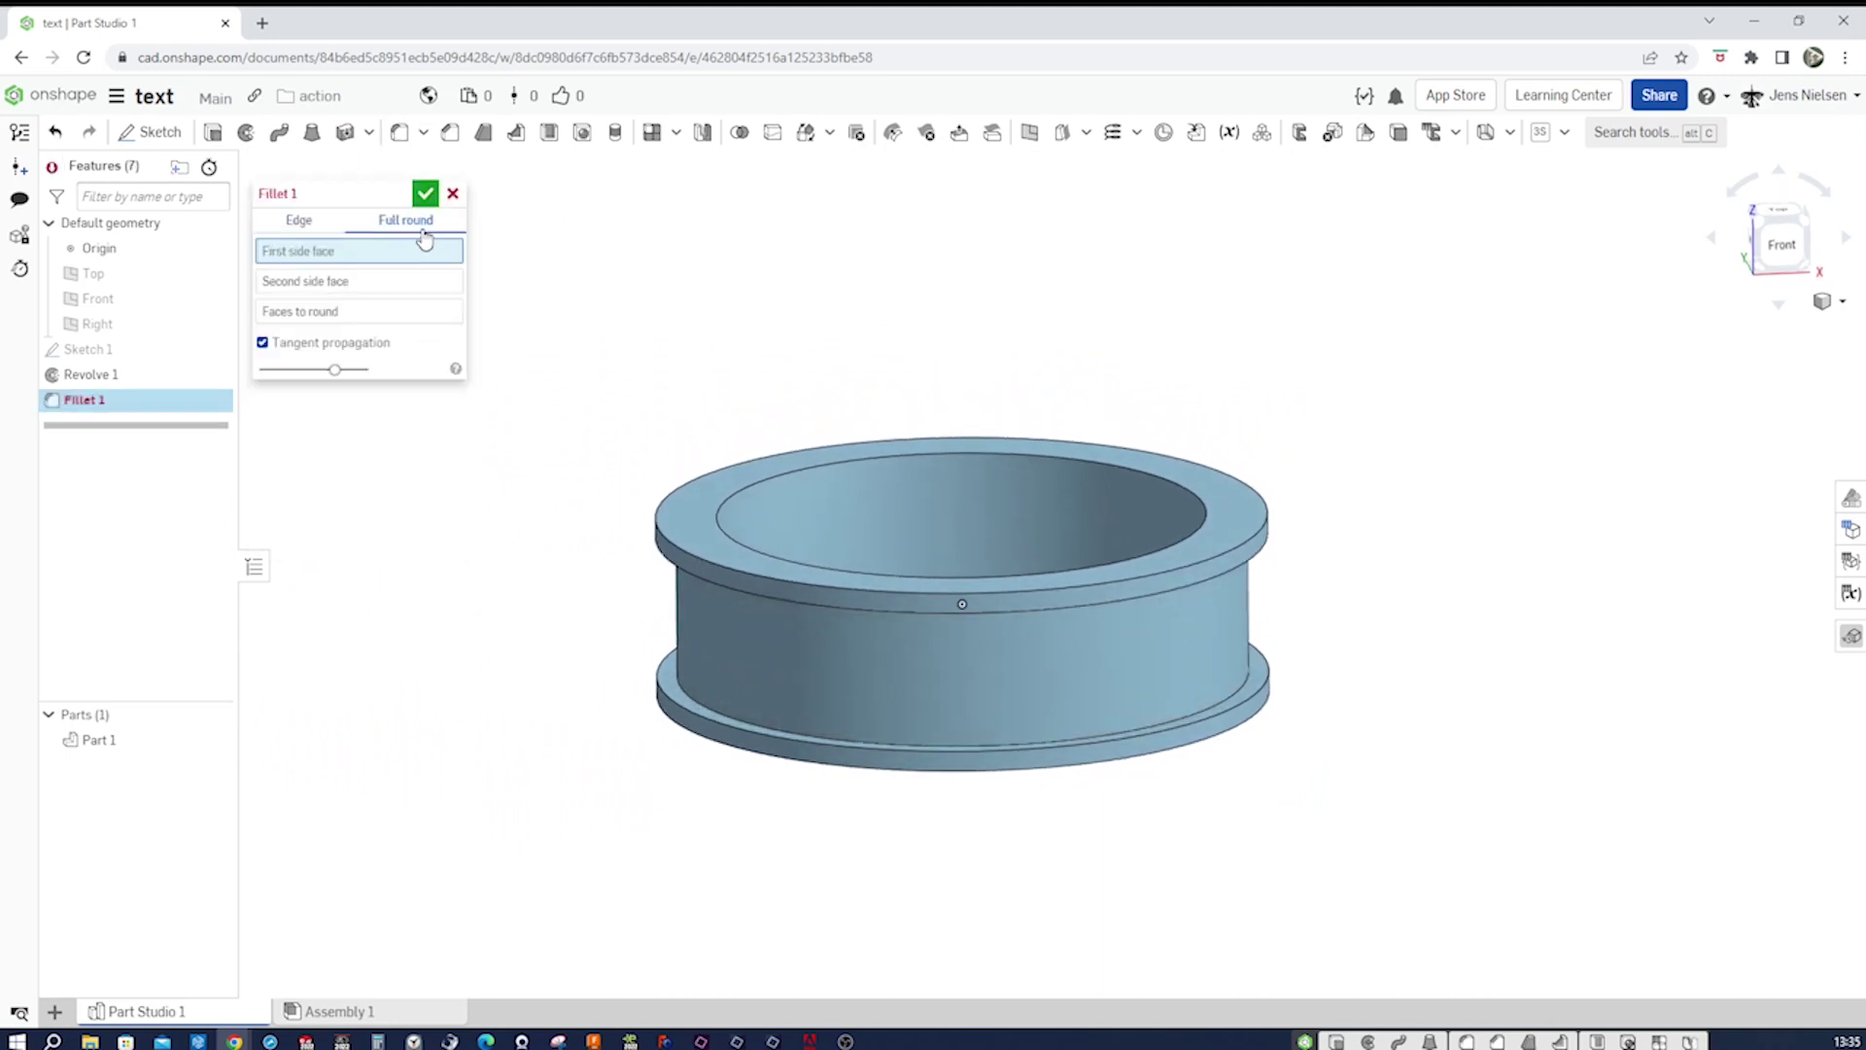
pyautogui.scroll(5, 572, 500)
pyautogui.click(572, 500)
pyautogui.press('Up')
pyautogui.press('Up')
pyautogui.press('Up')
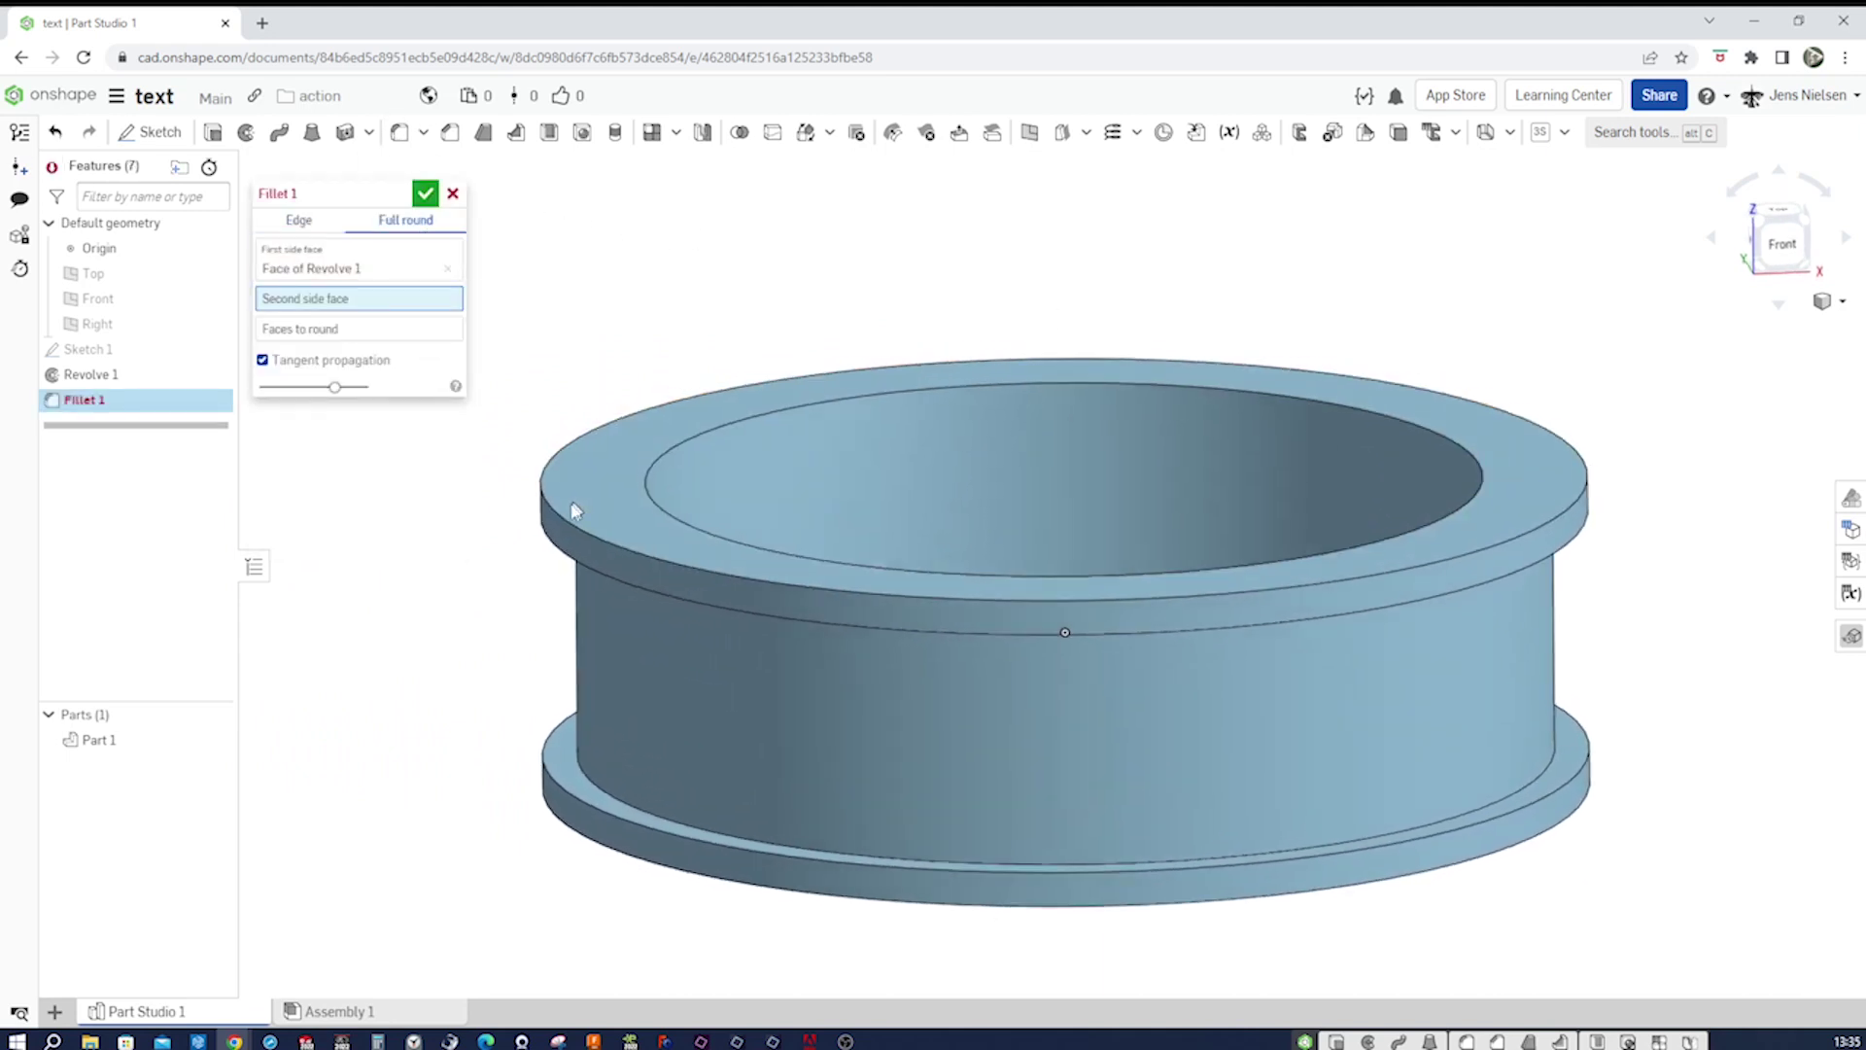
pyautogui.click(566, 505)
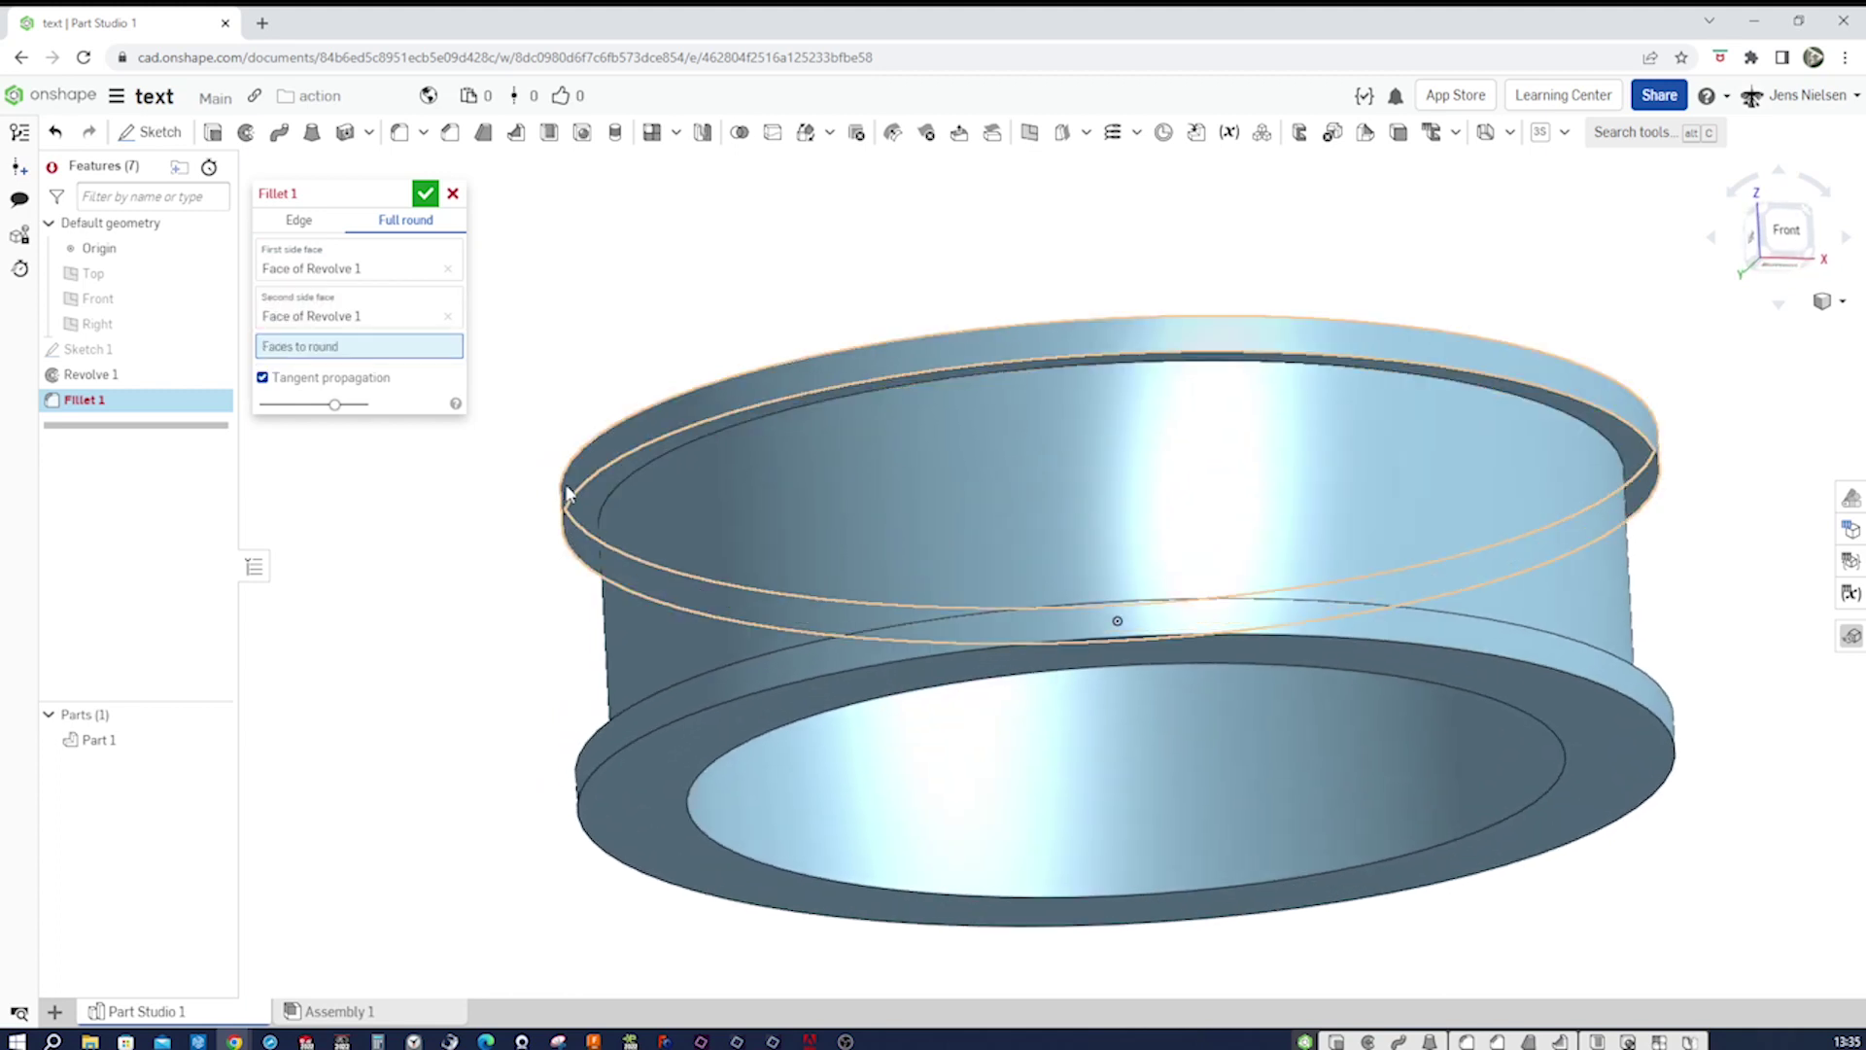
pyautogui.click(564, 501)
# Confirm the top full round, then fully round the bottom flange's faces and rim.
pyautogui.click(425, 195)
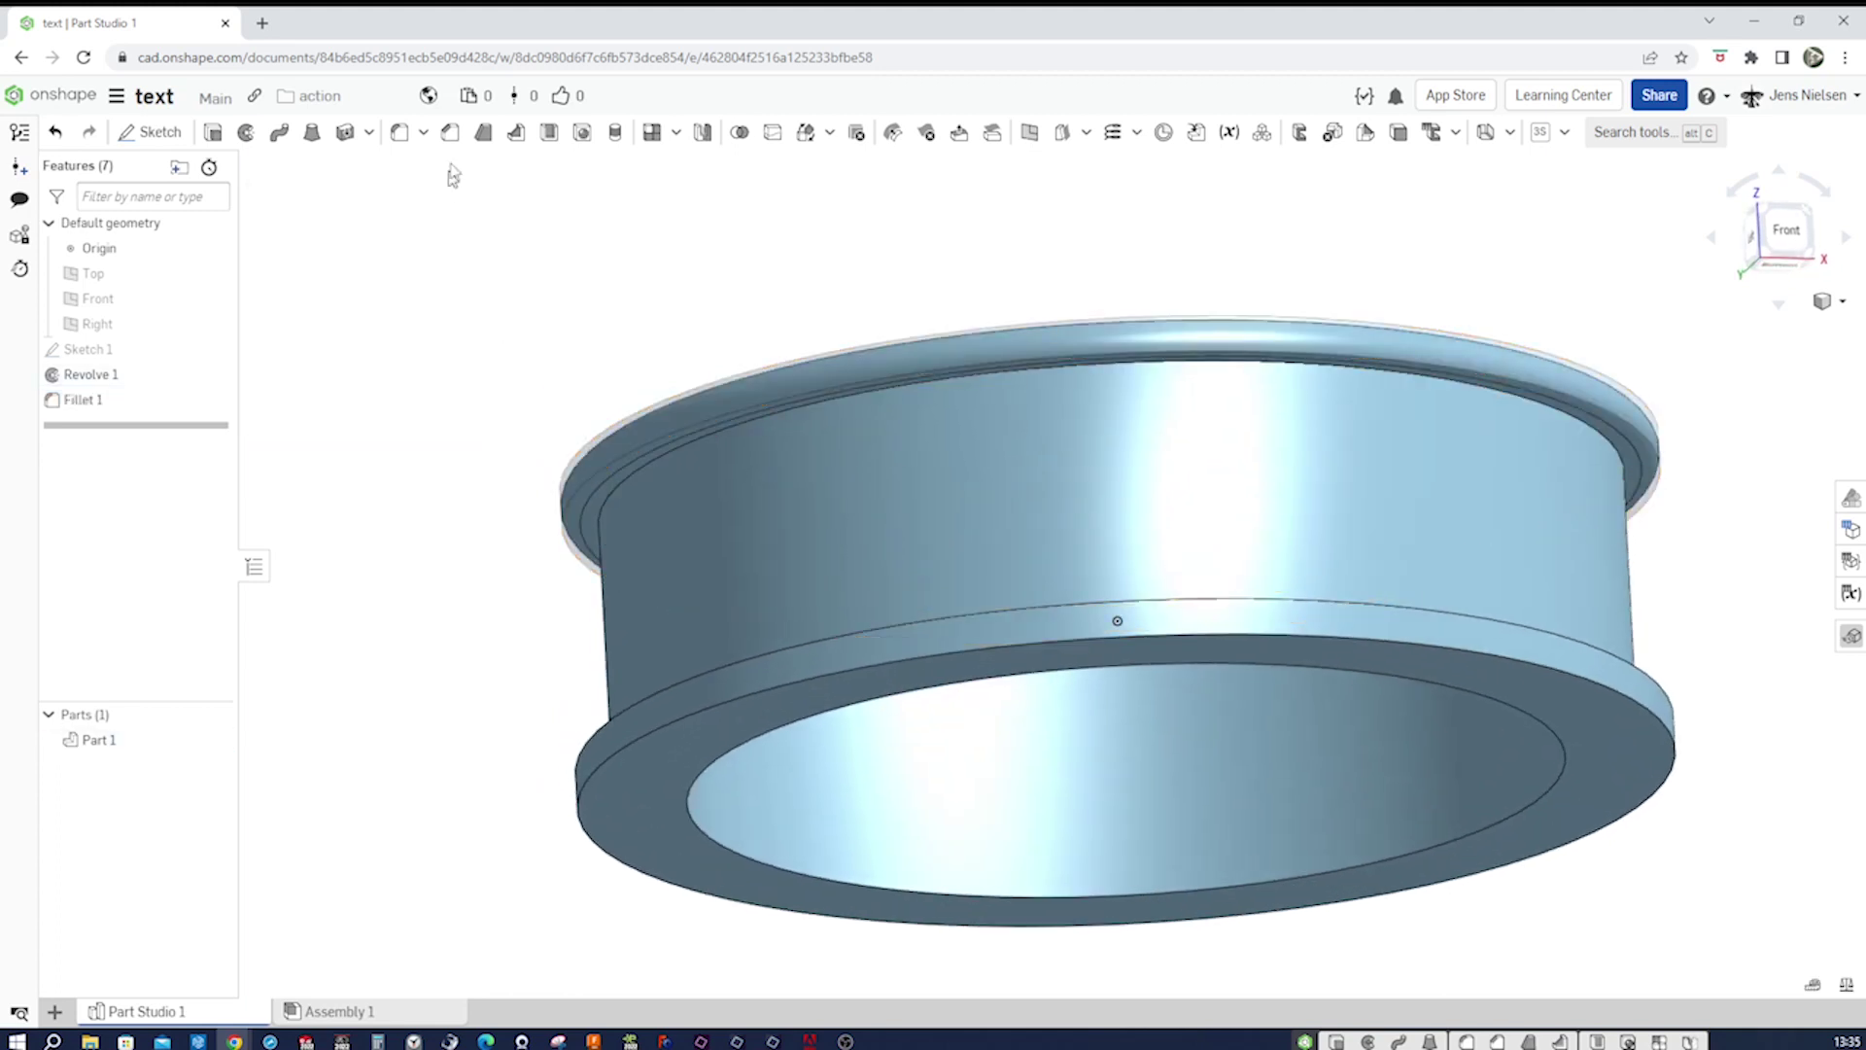
pyautogui.click(400, 132)
pyautogui.press('Down')
pyautogui.press('Down')
pyautogui.press('Down')
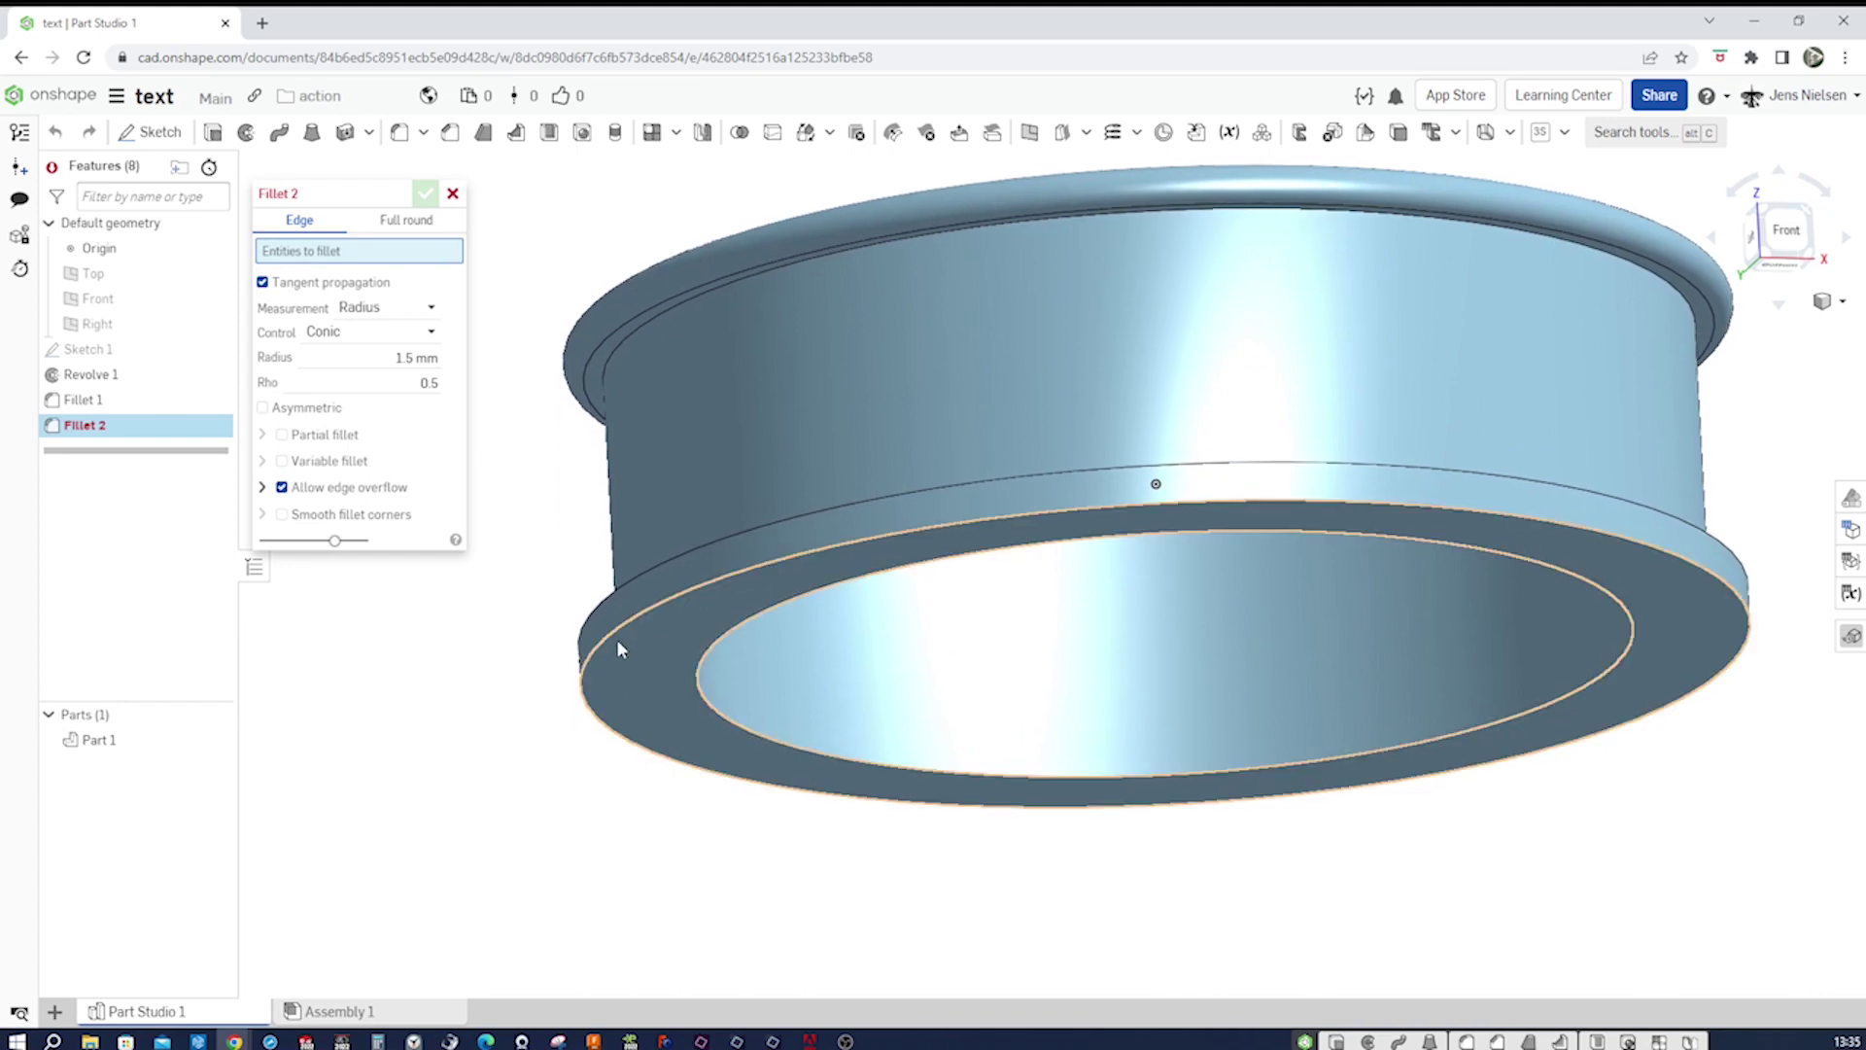
pyautogui.click(617, 638)
pyautogui.press('Down')
pyautogui.press('Down')
pyautogui.press('Down')
pyautogui.click(599, 627)
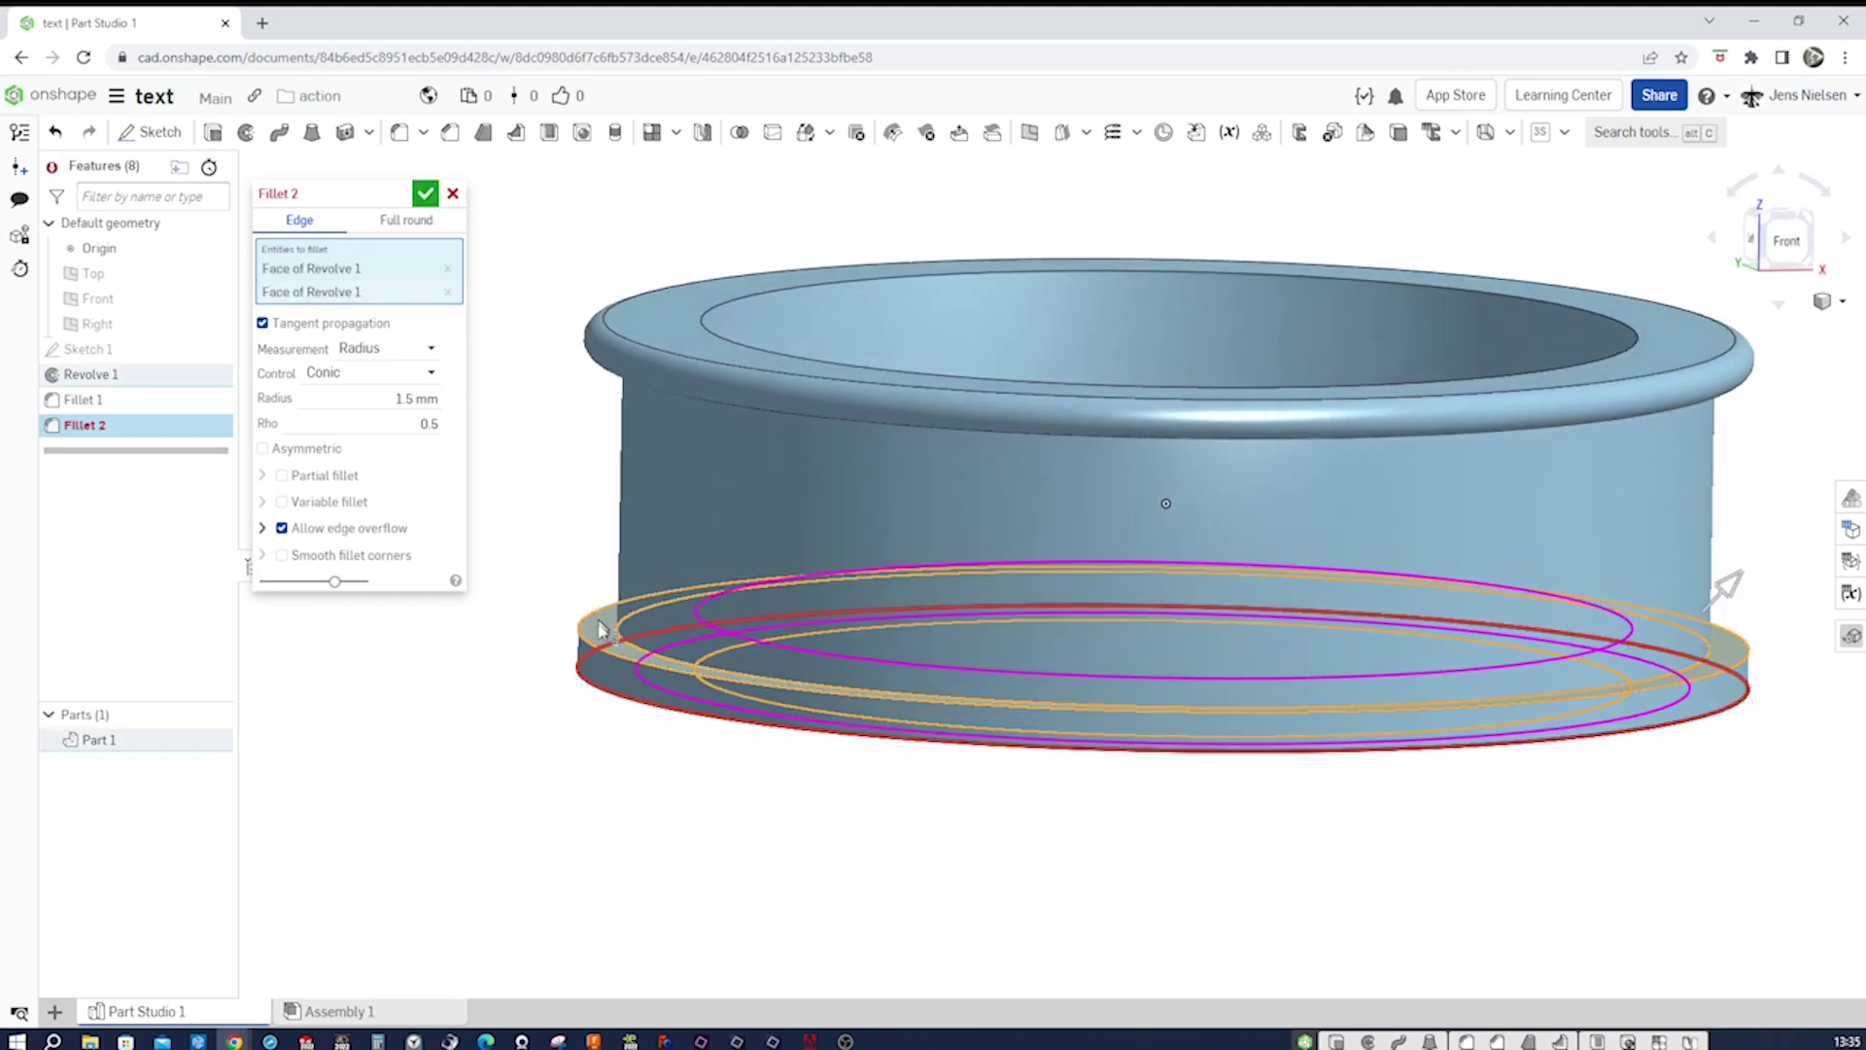
pyautogui.click(404, 220)
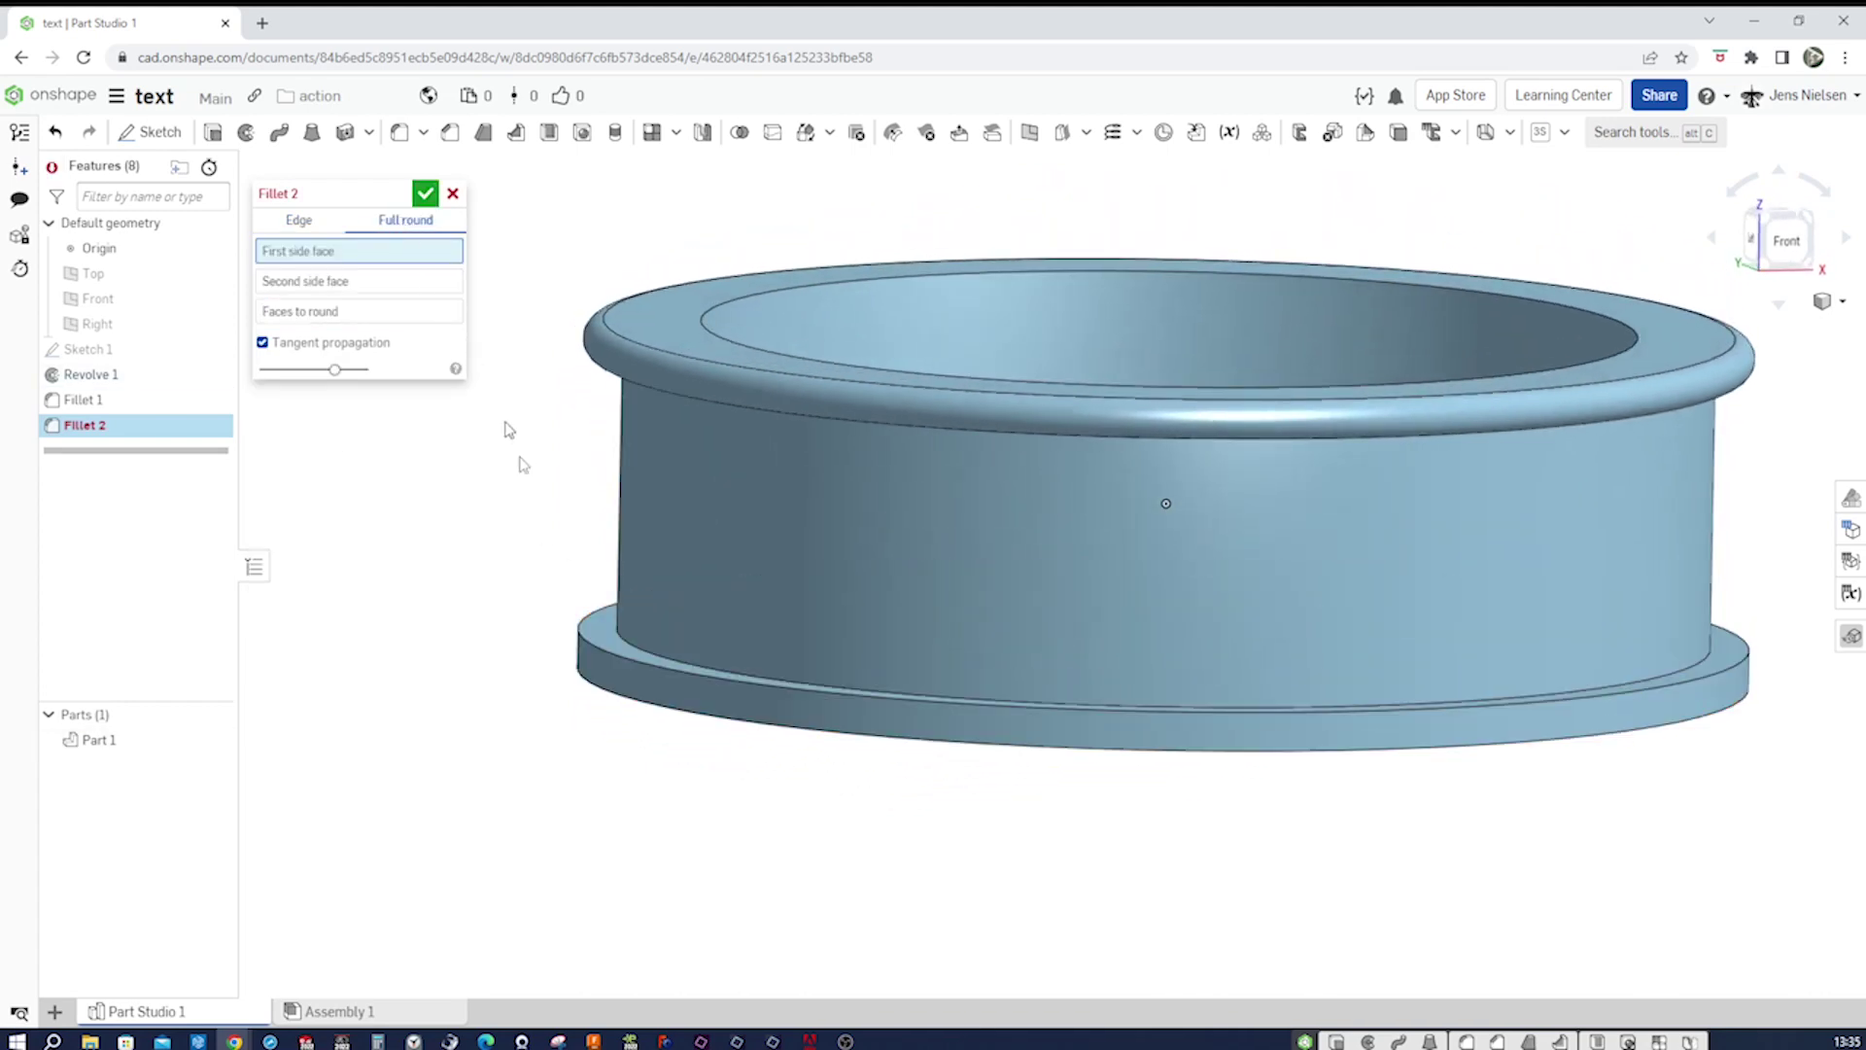
pyautogui.click(598, 632)
pyautogui.press('Up')
pyautogui.press('Up')
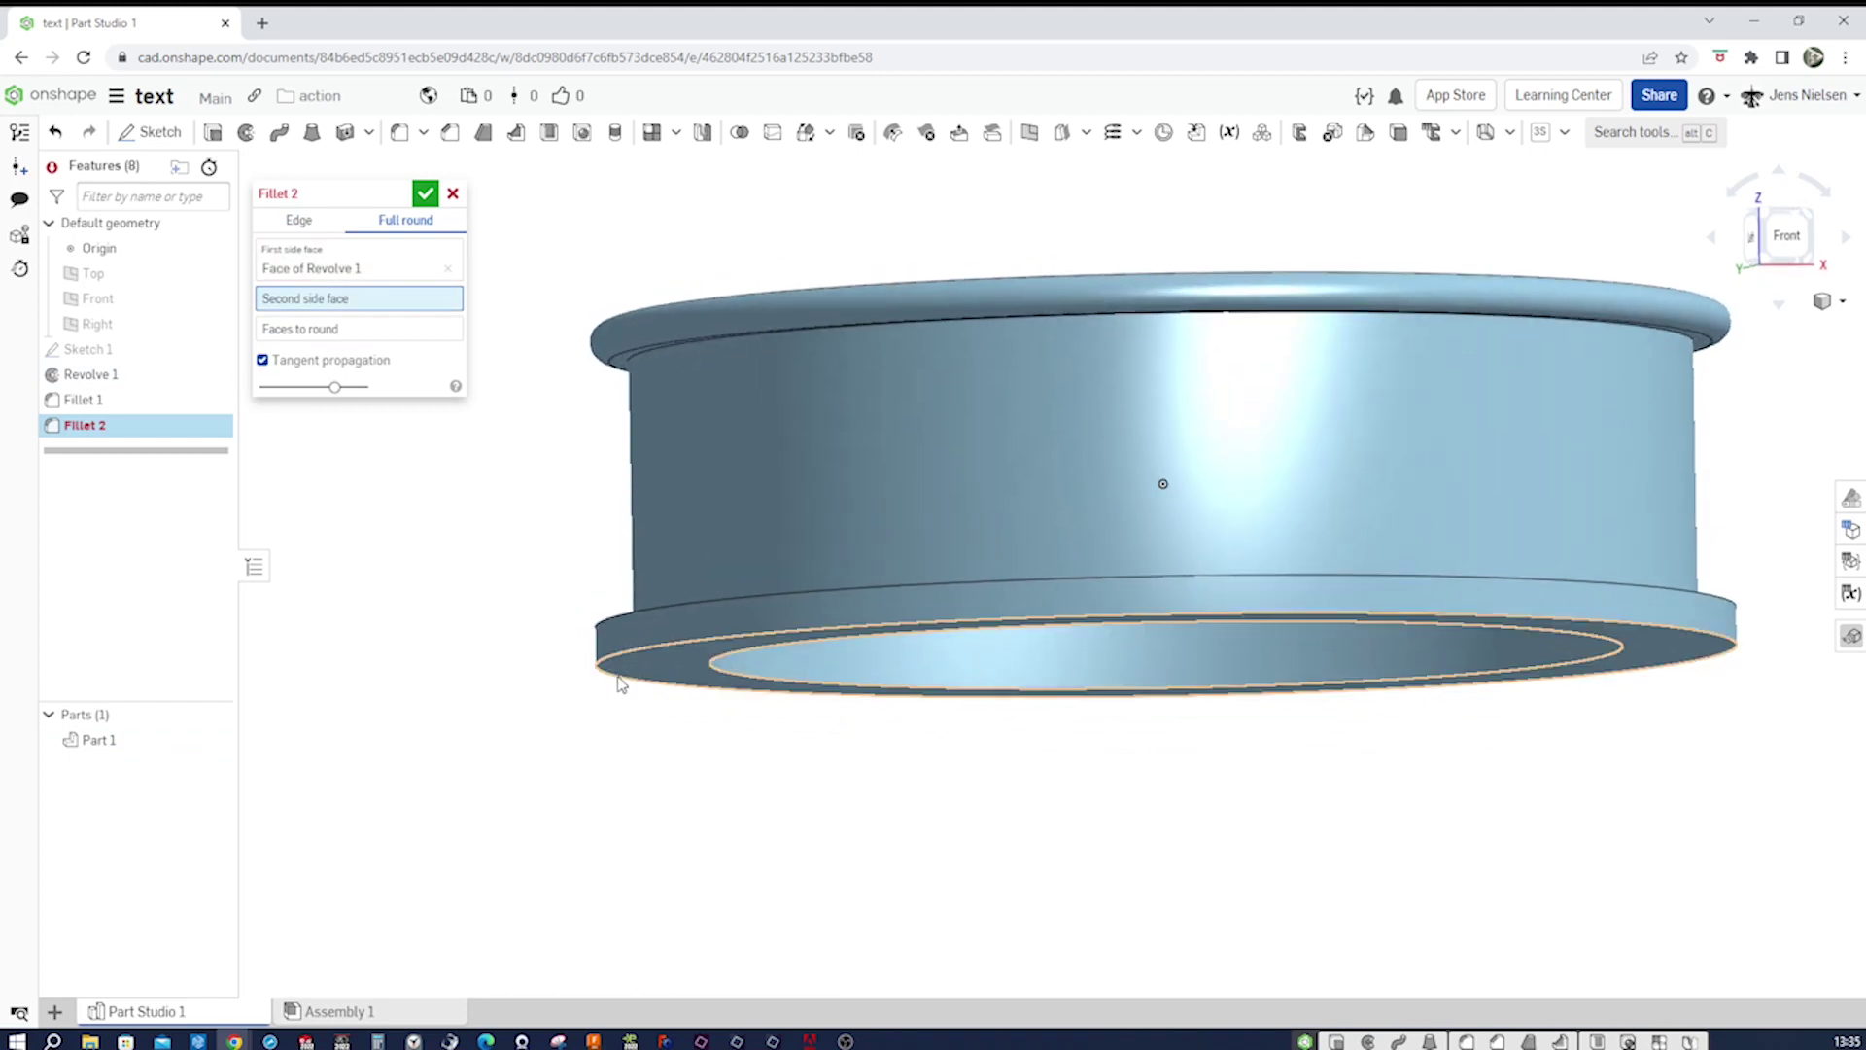
pyautogui.click(618, 681)
pyautogui.click(610, 640)
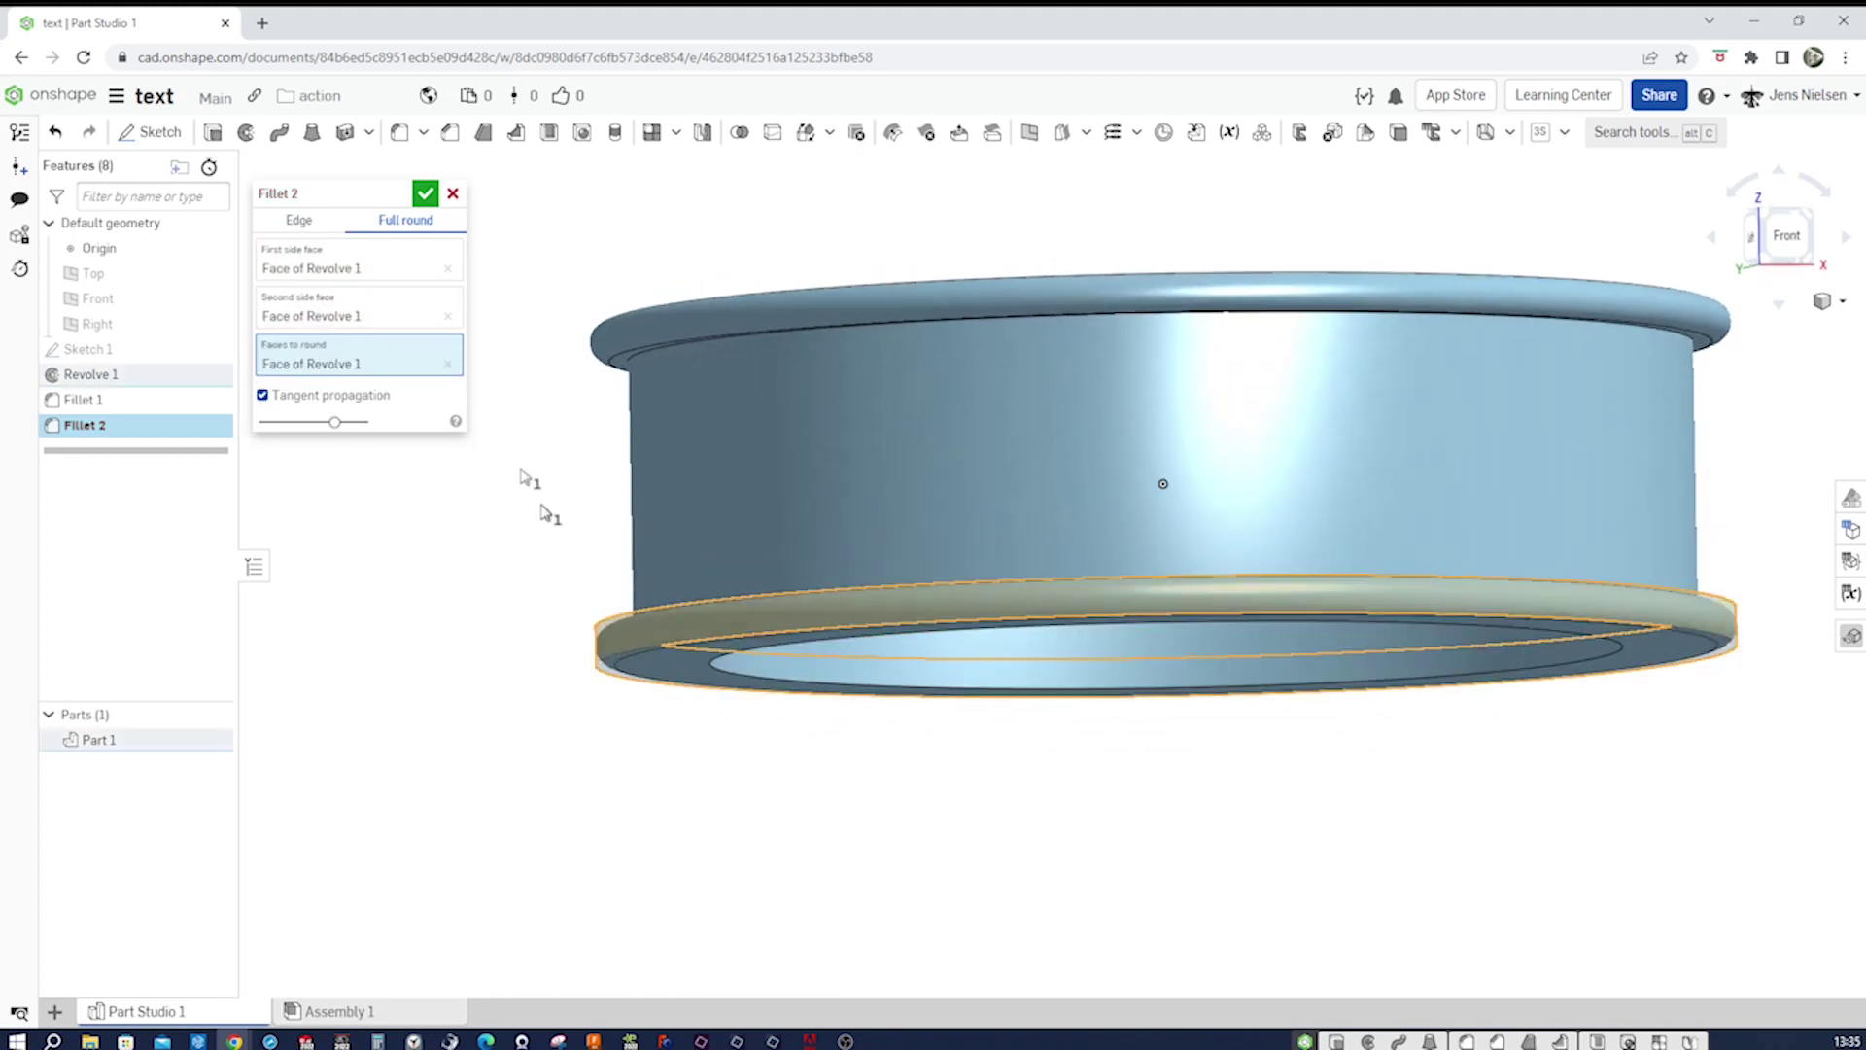
pyautogui.click(424, 194)
pyautogui.press('Down')
pyautogui.press('Down')
pyautogui.press('Down')
pyautogui.press('Down')
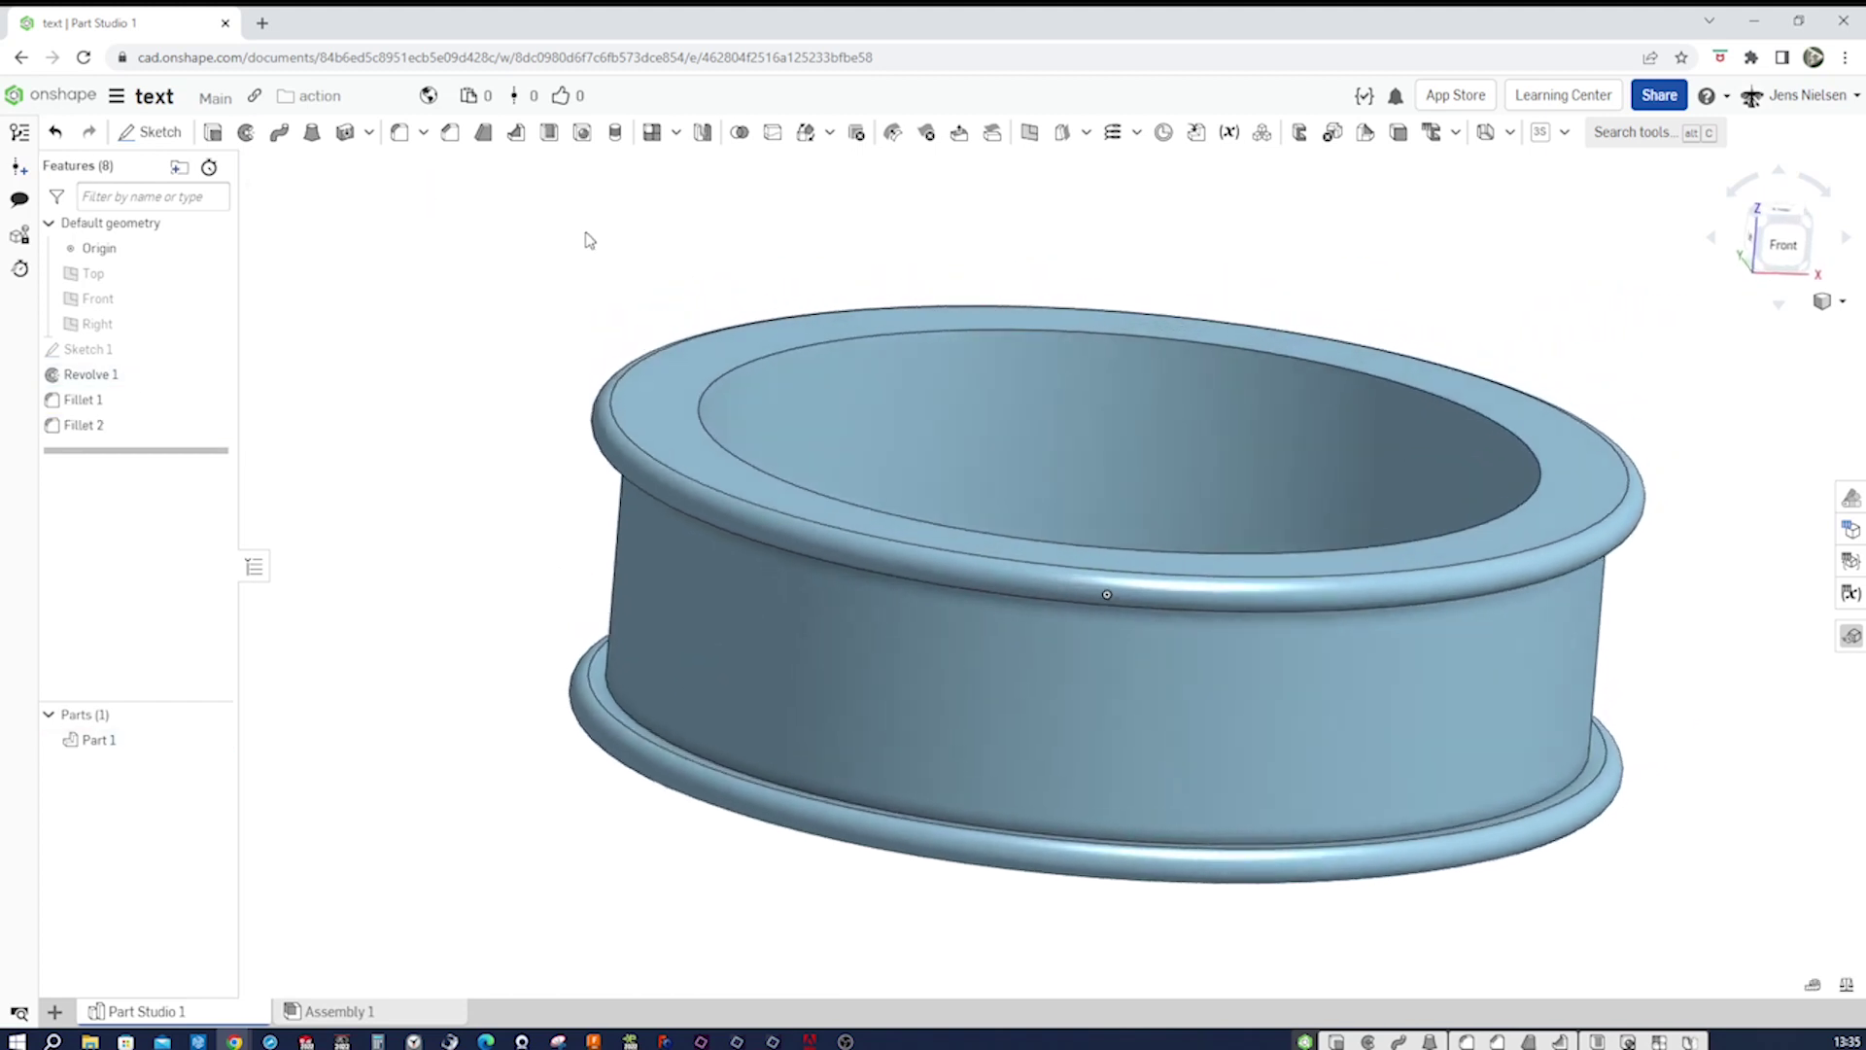
# Fillet the inner edge of the ring's top face at 1.5 mm.
pyautogui.click(400, 133)
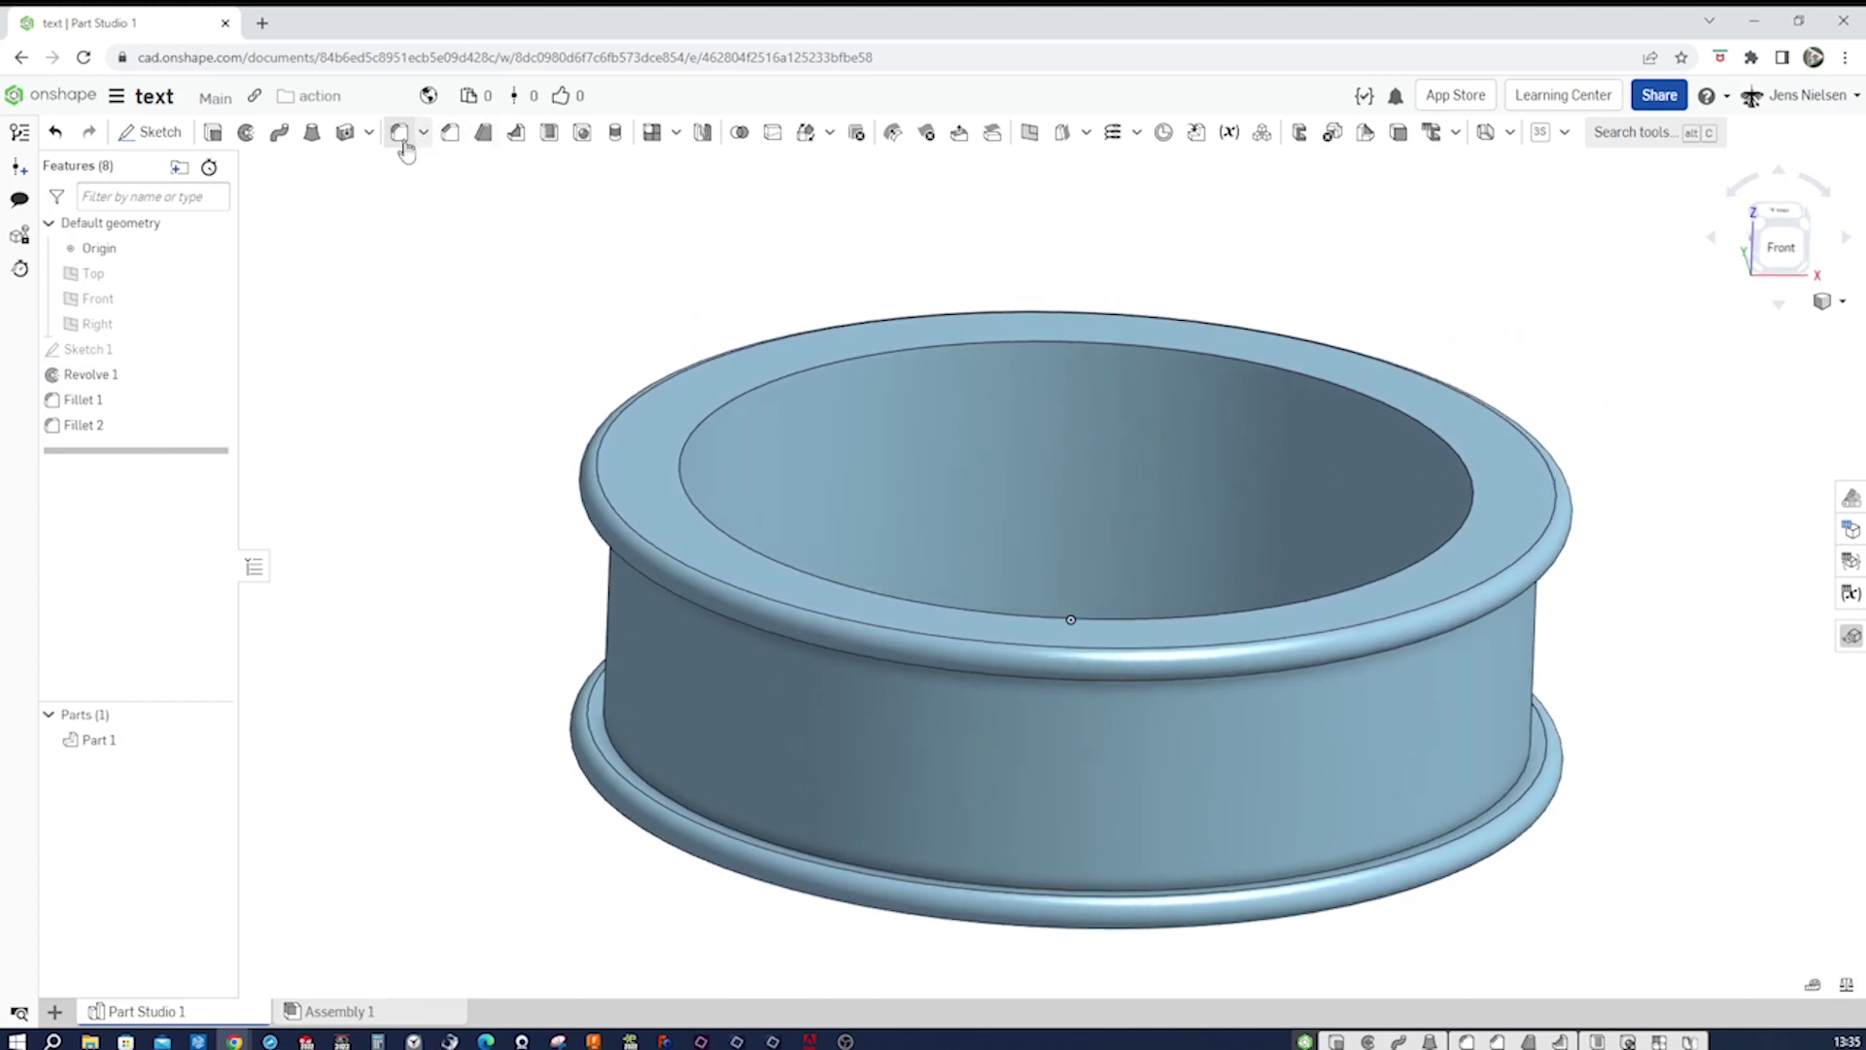
pyautogui.click(687, 459)
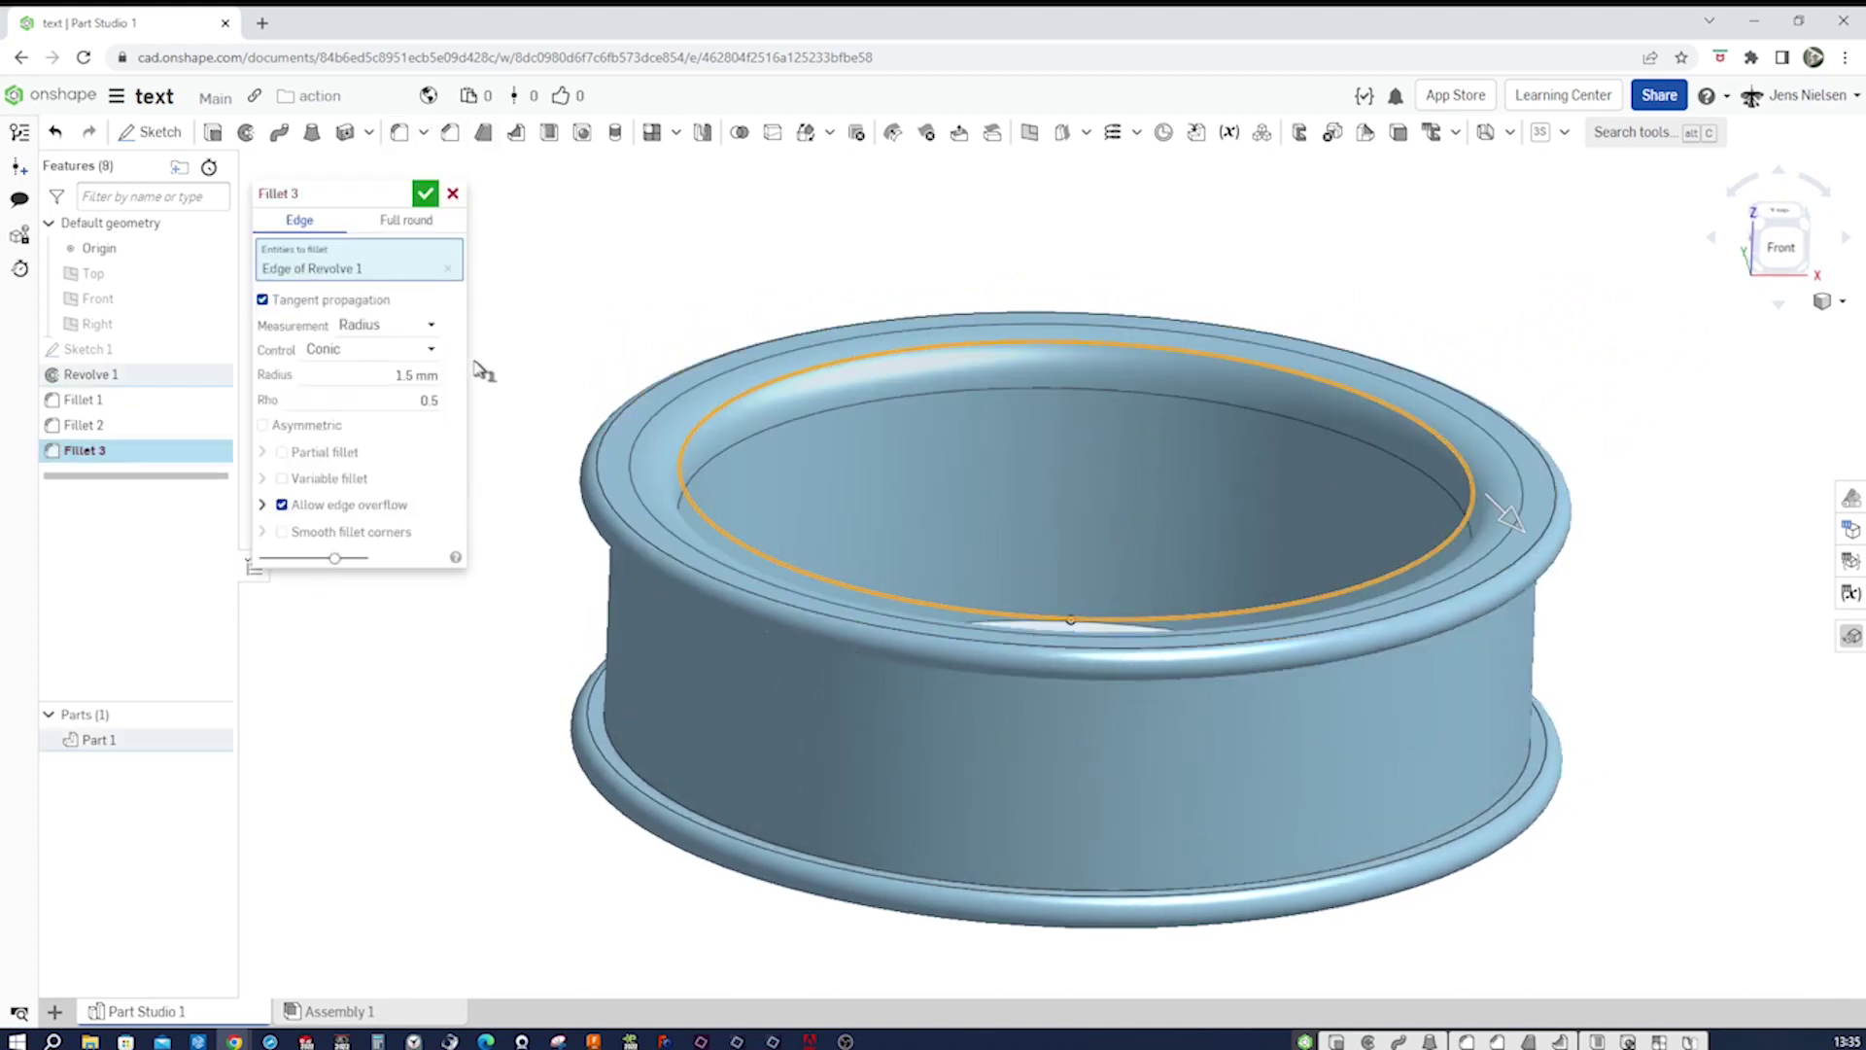
pyautogui.click(425, 196)
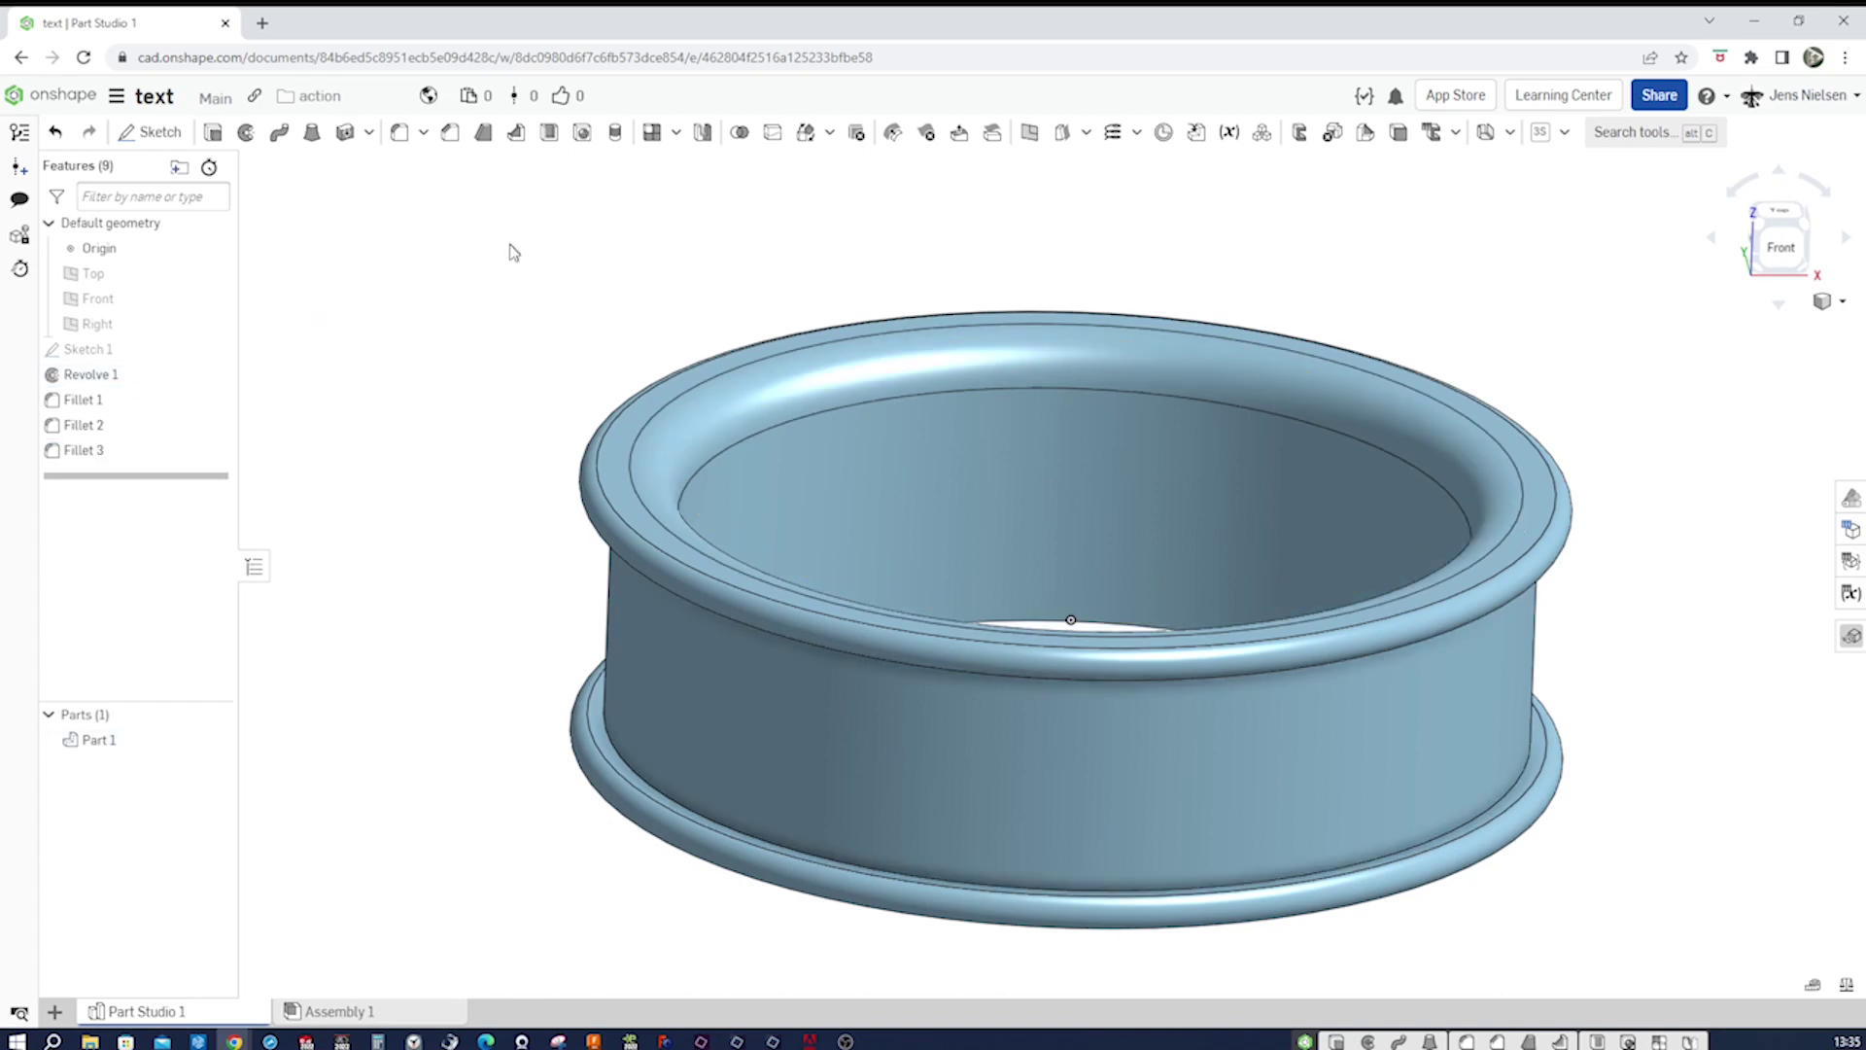
pyautogui.press('Up')
pyautogui.press('Up')
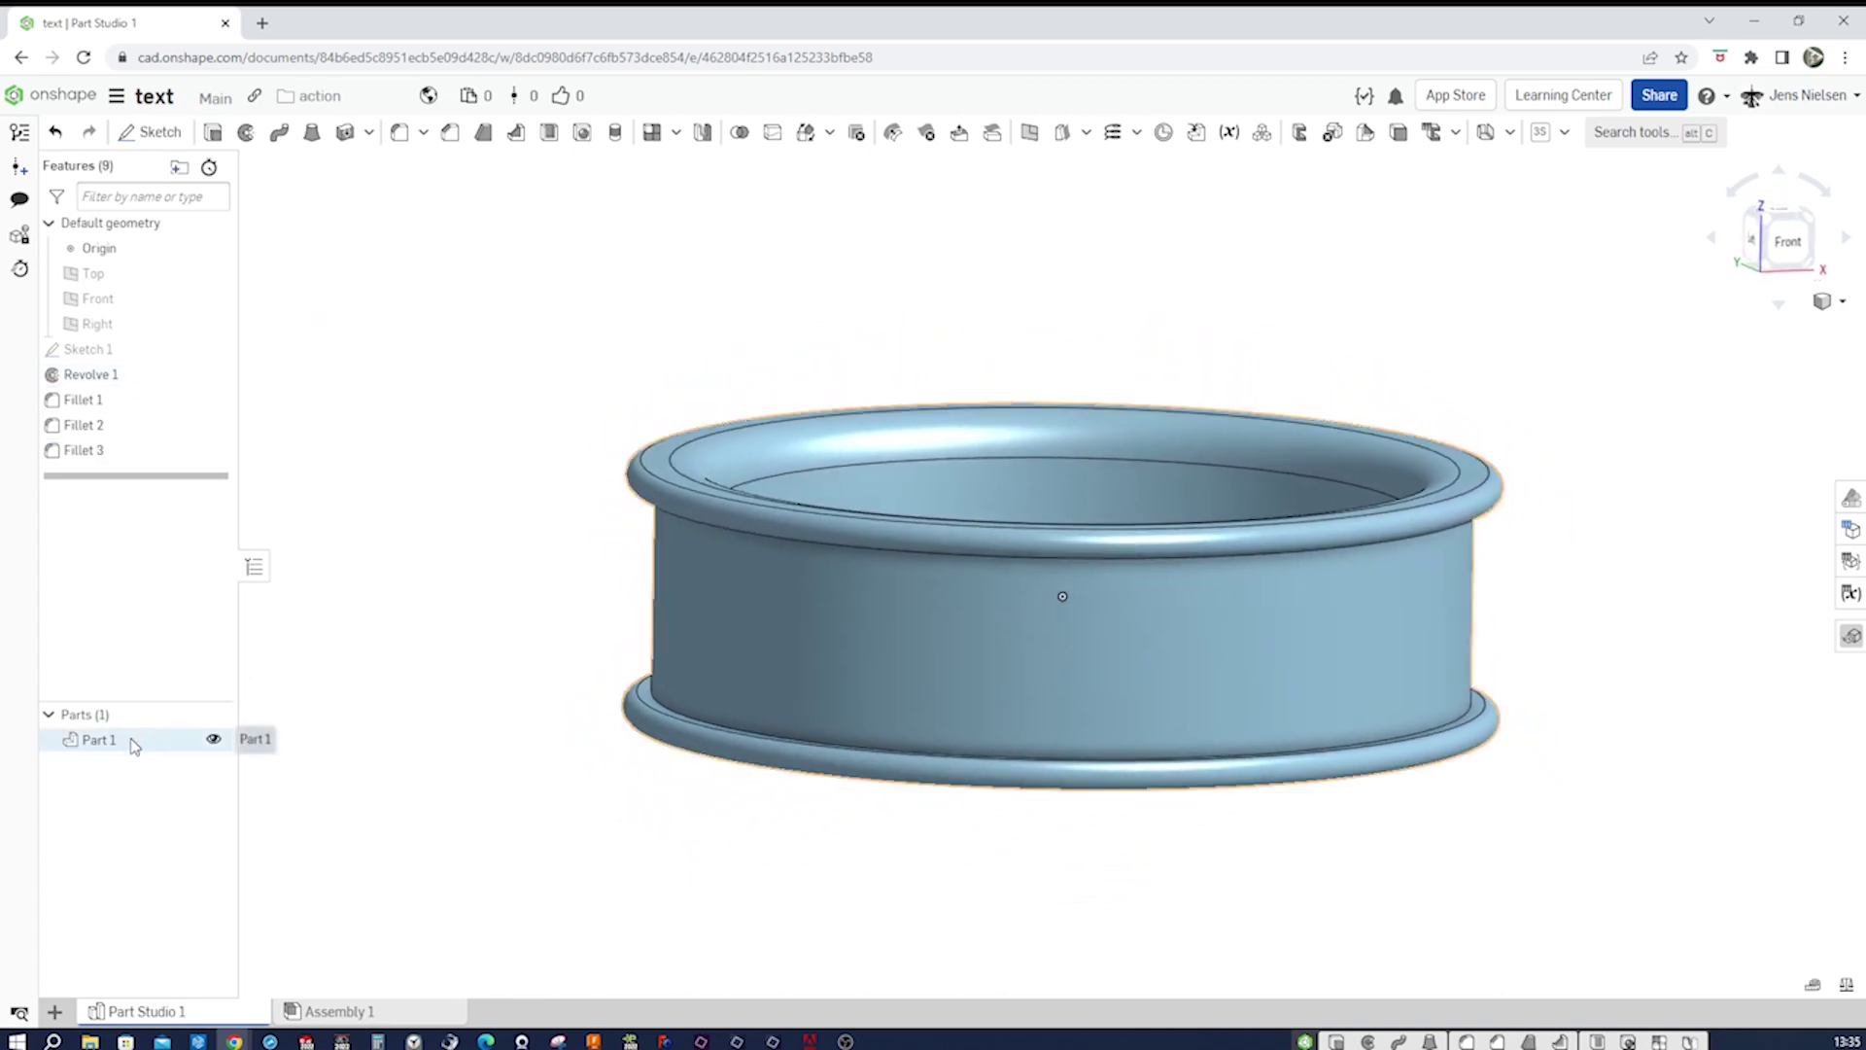
# Rename Part 1 to 'ring'.
pyautogui.rightClick(142, 740)
pyautogui.click(189, 744)
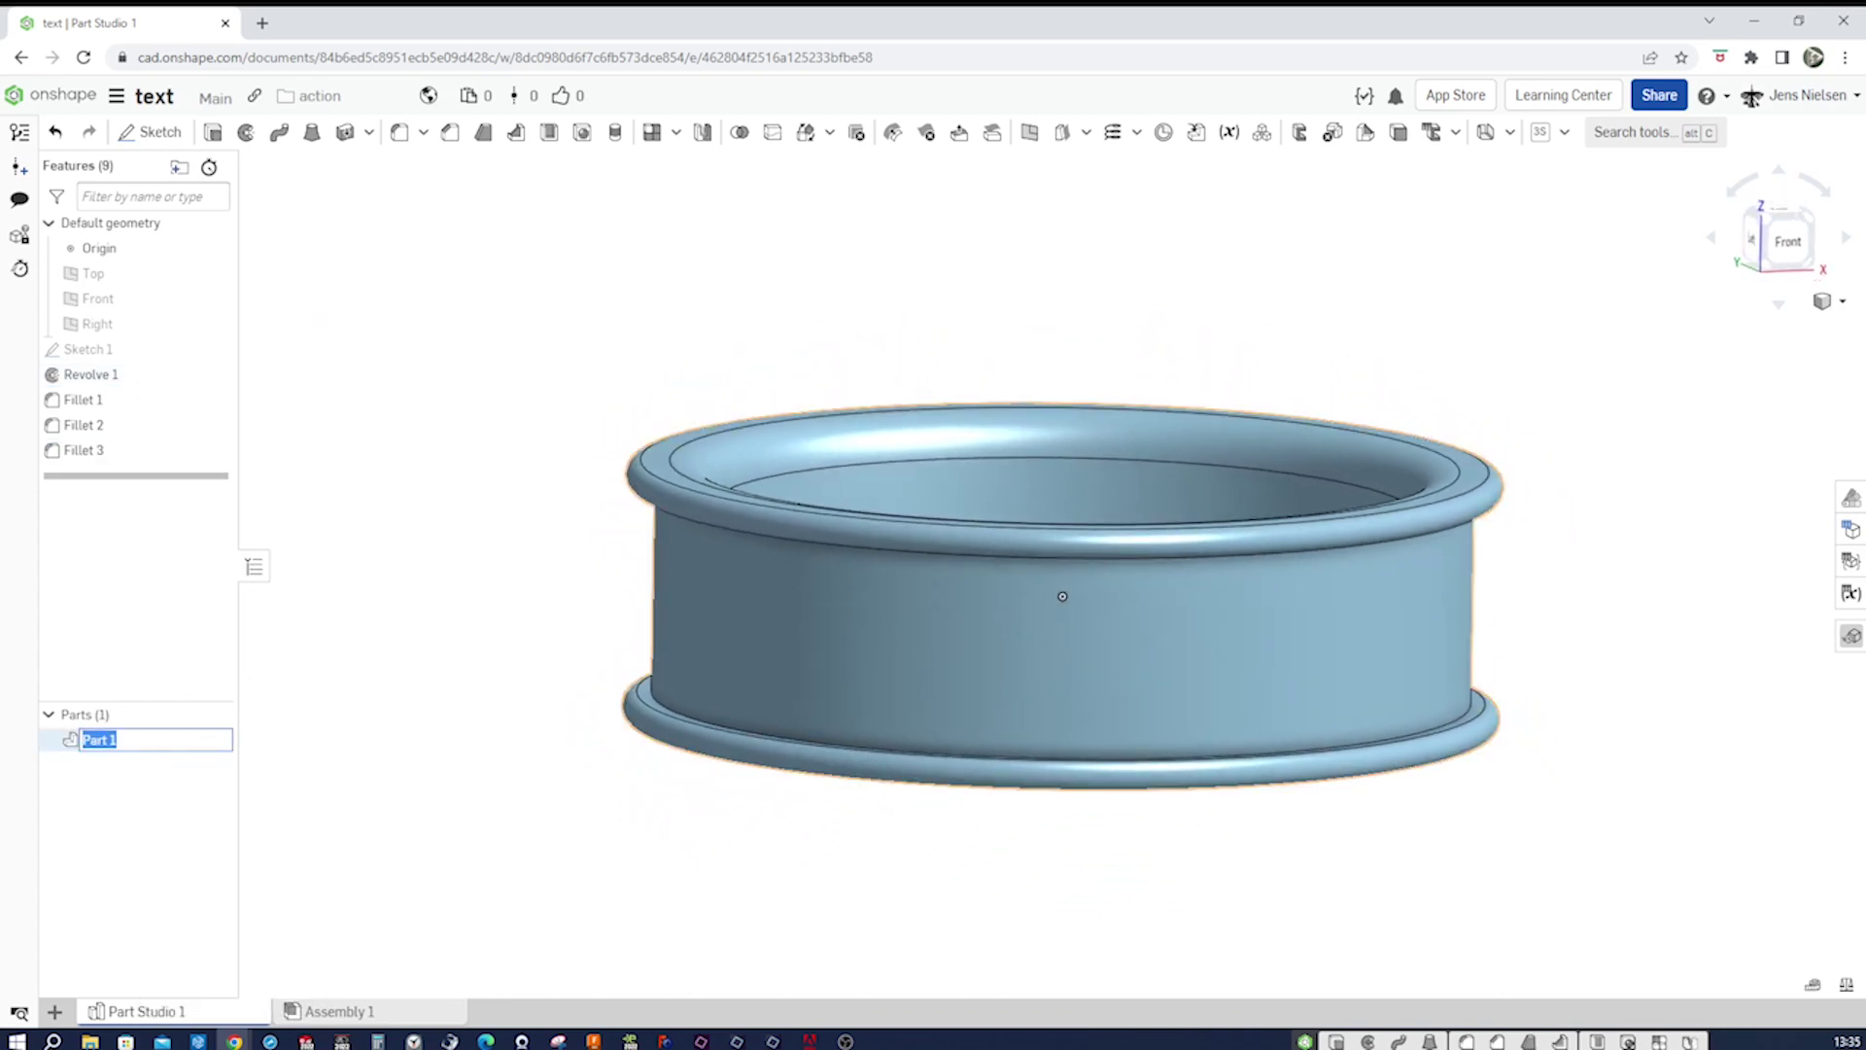
pyautogui.write('ring')
pyautogui.press('Return')
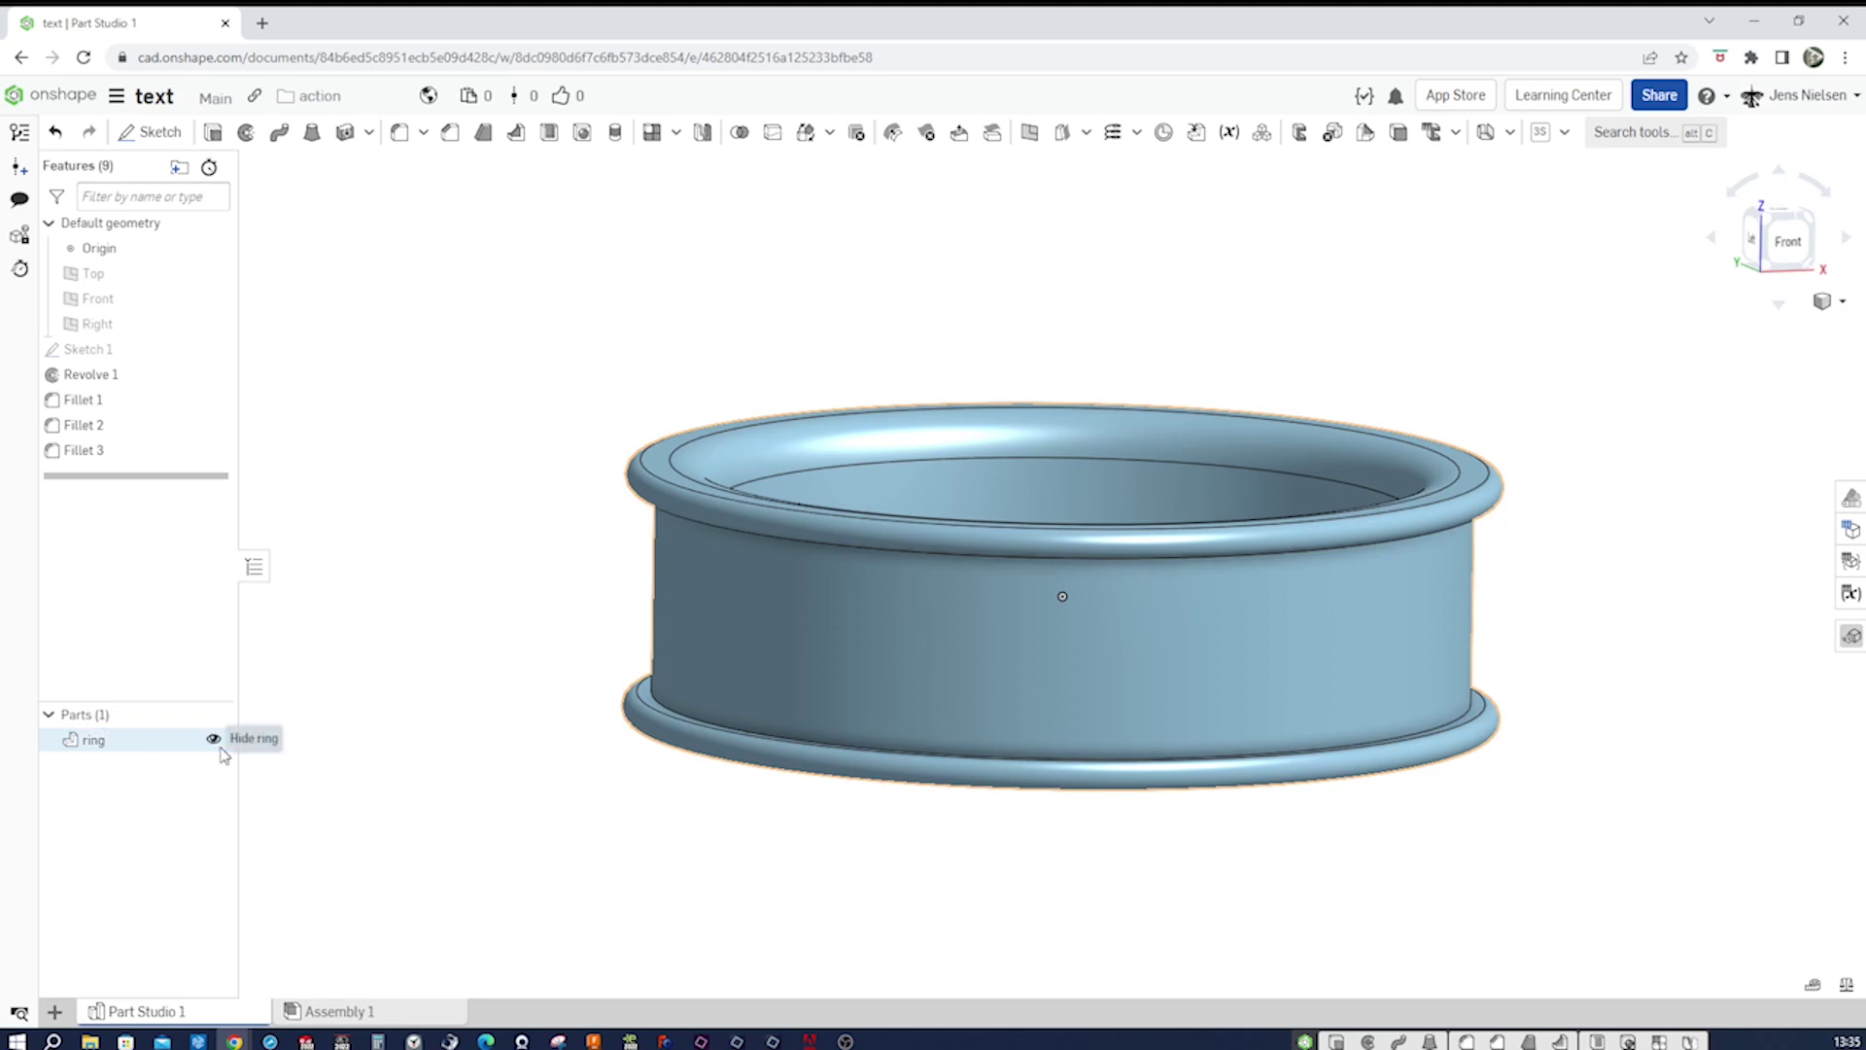
# Give the ring a gold appearance (#FACB43).
pyautogui.rightClick(121, 743)
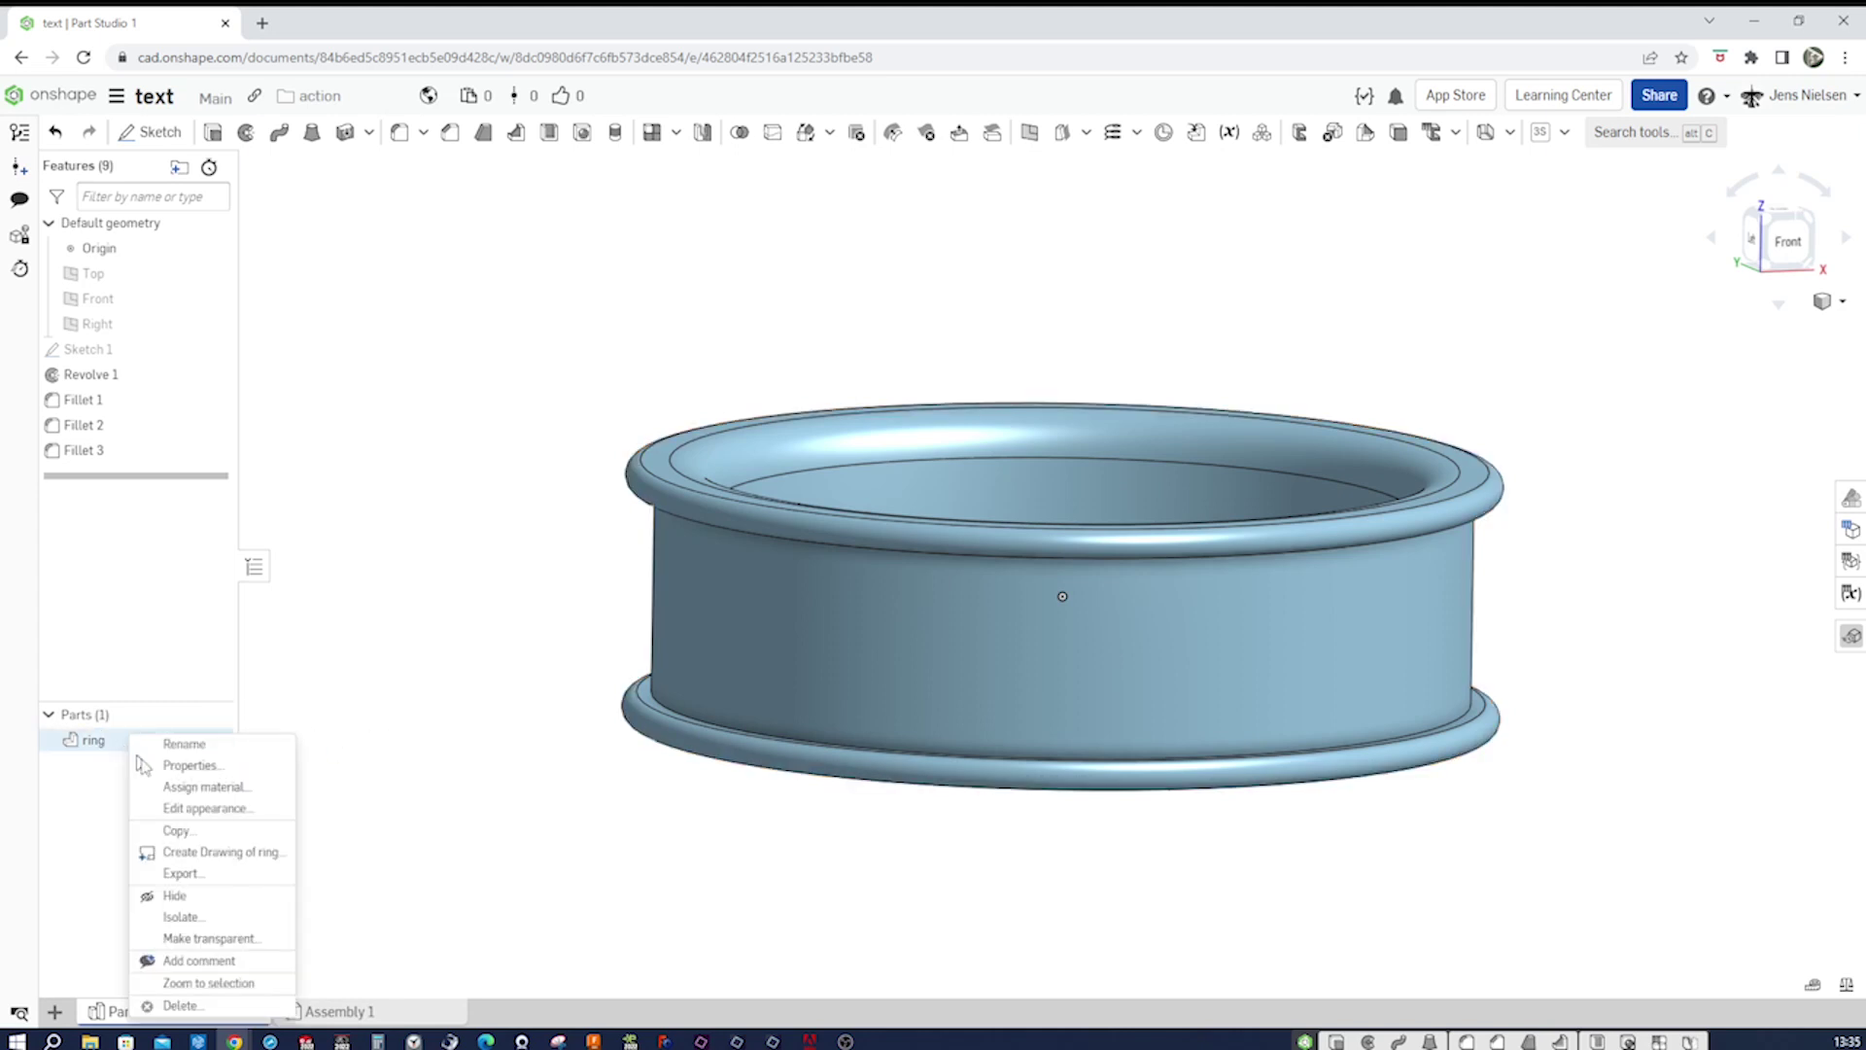
pyautogui.click(192, 809)
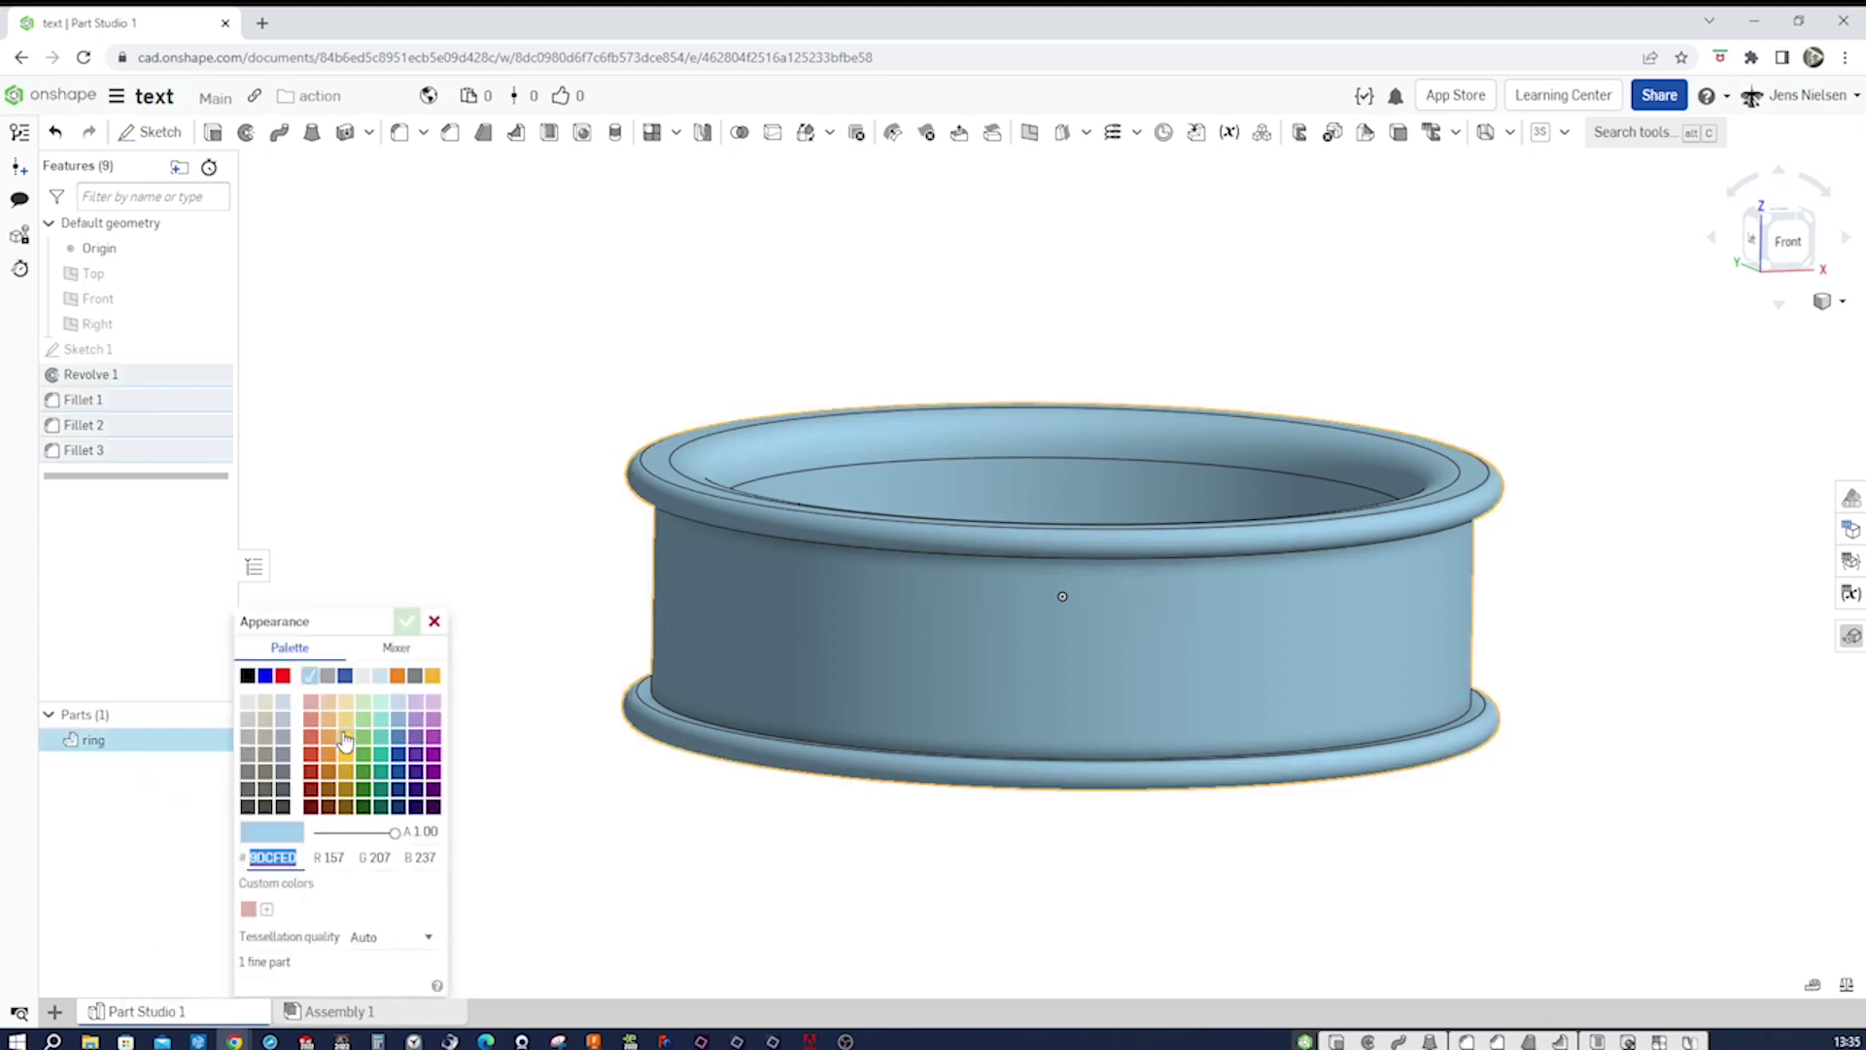
pyautogui.click(346, 737)
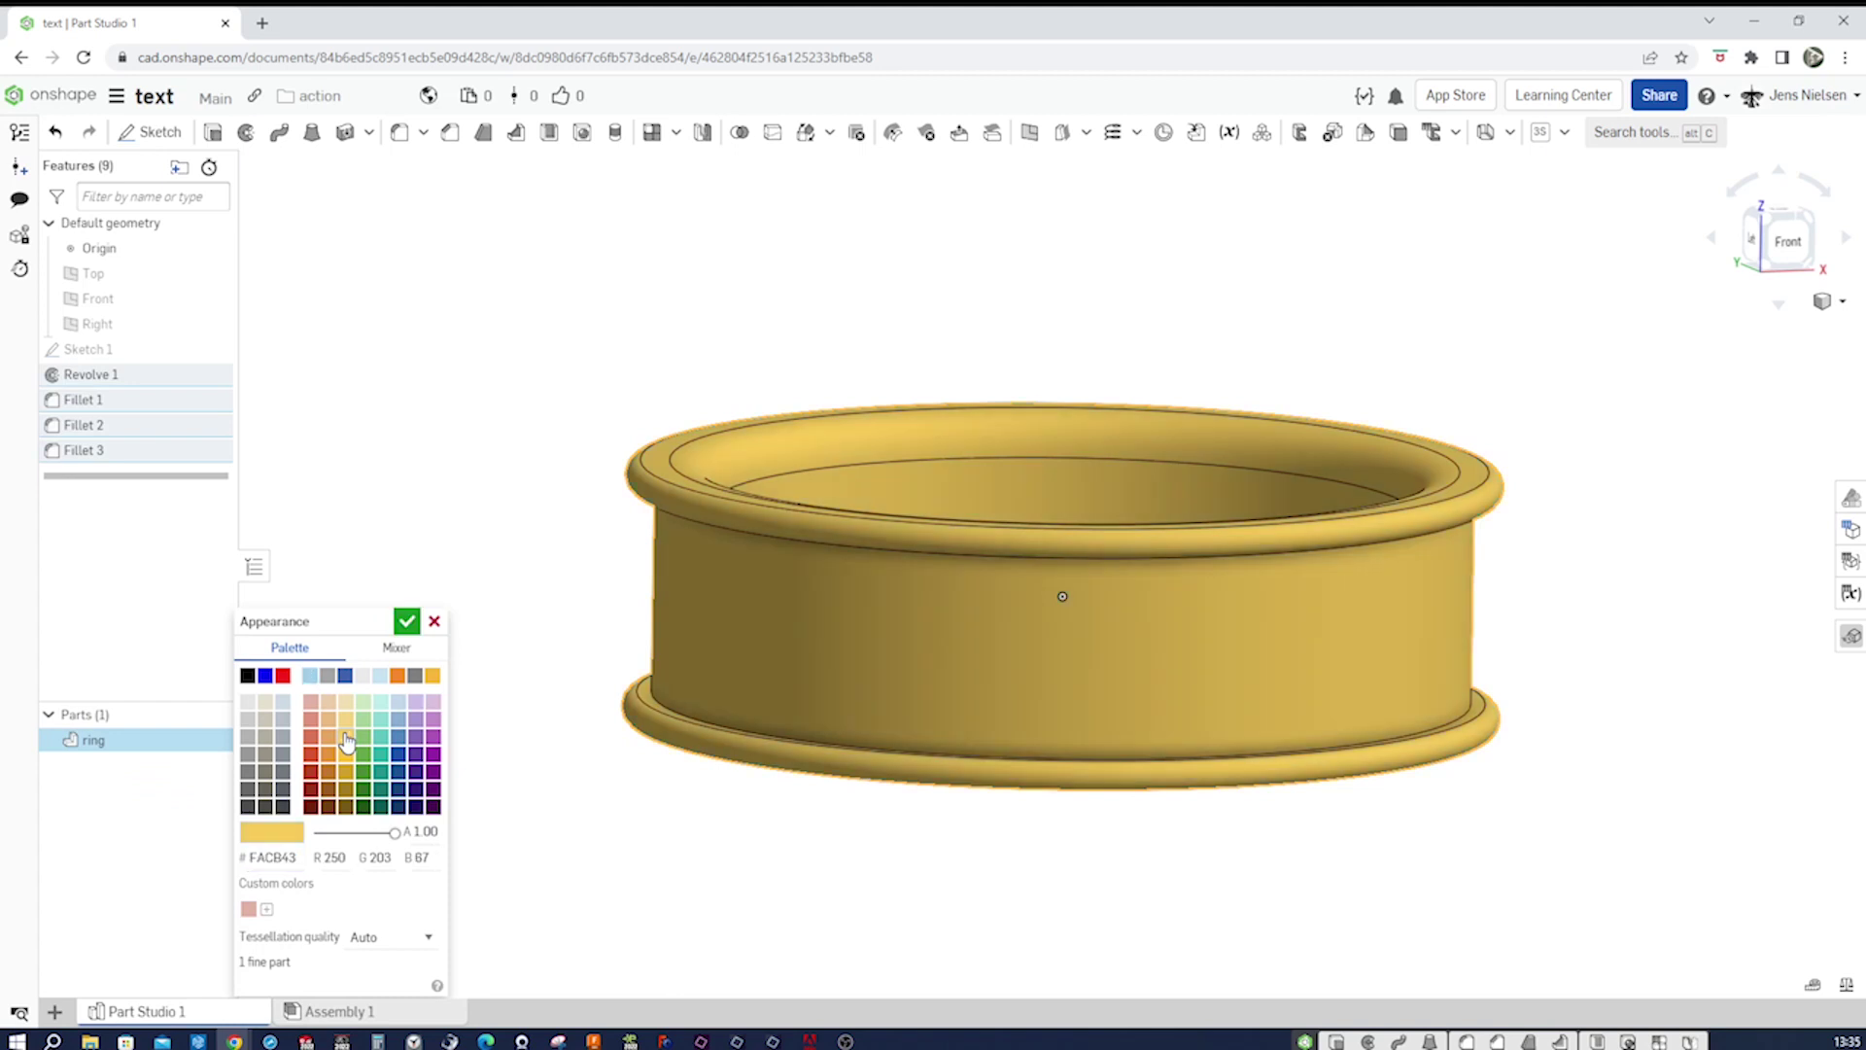
pyautogui.click(407, 623)
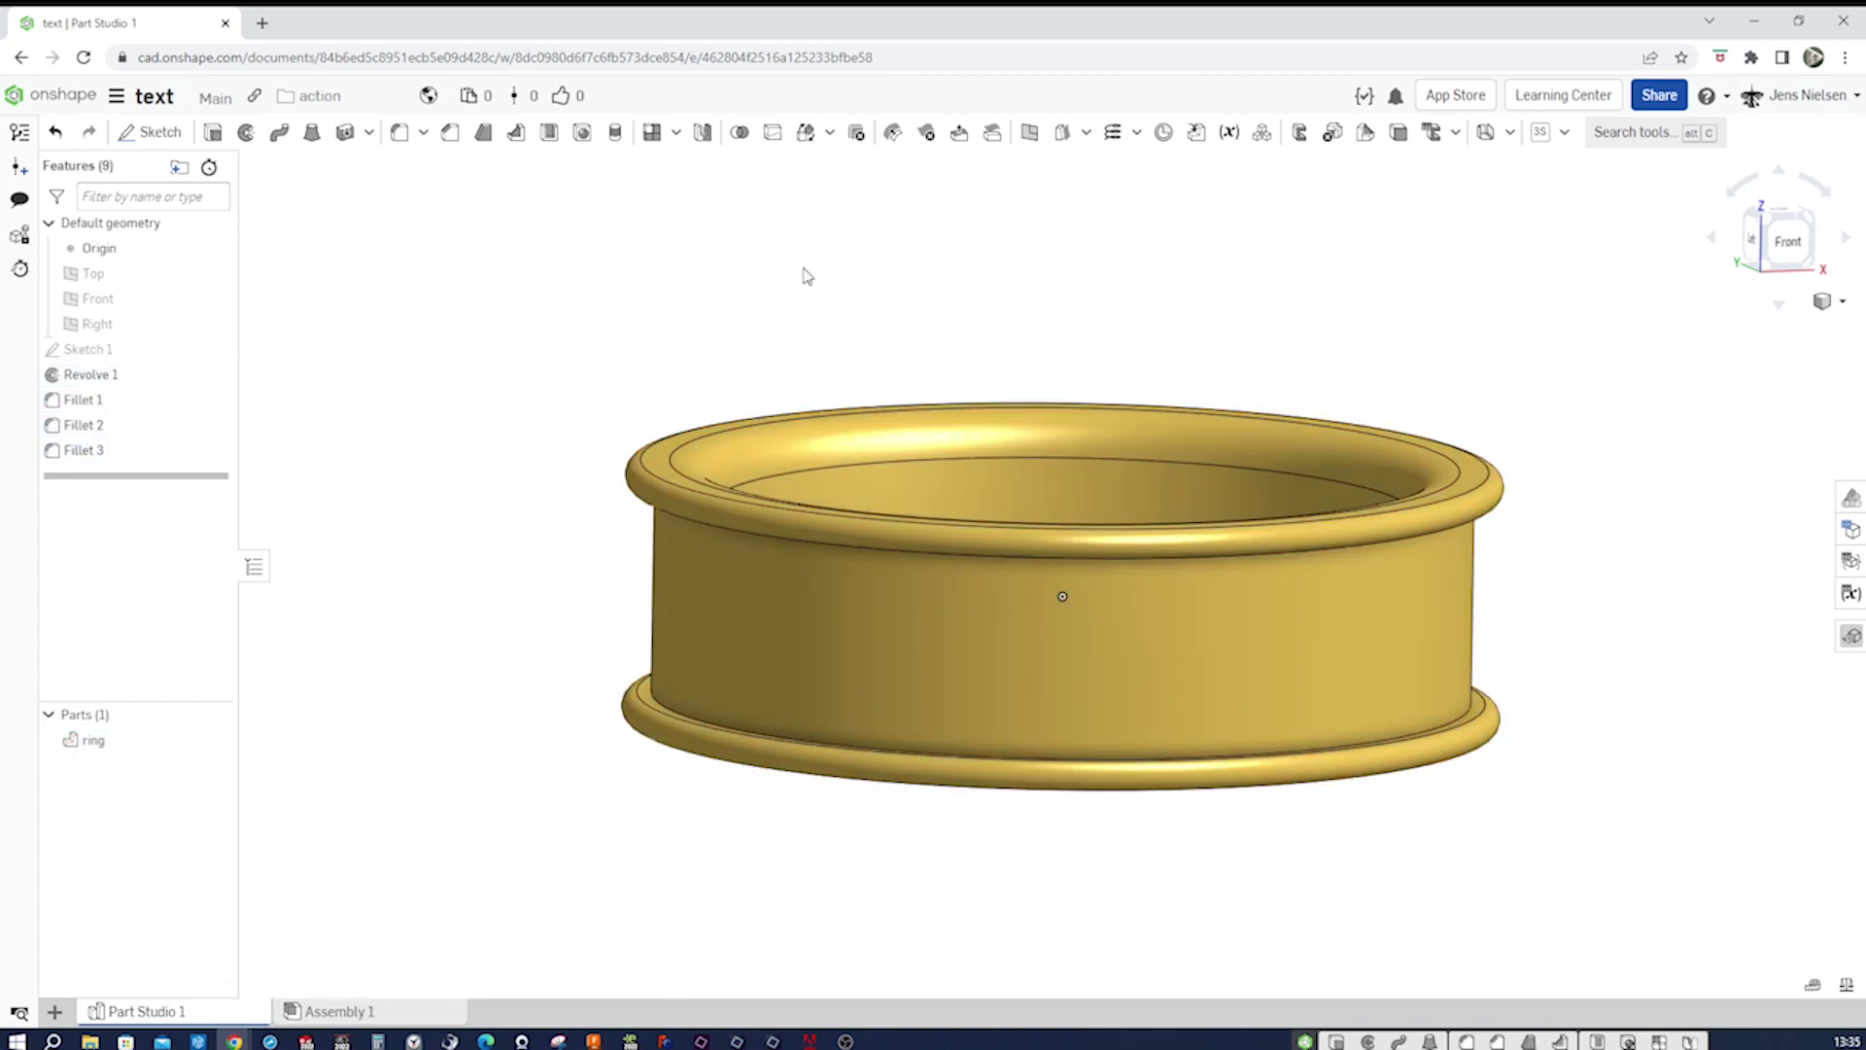
# Remove Surface Text from the custom features list and dismiss the removal notice.
pyautogui.moveTo(1454, 367); pyautogui.dragTo(962, 642, button='right')
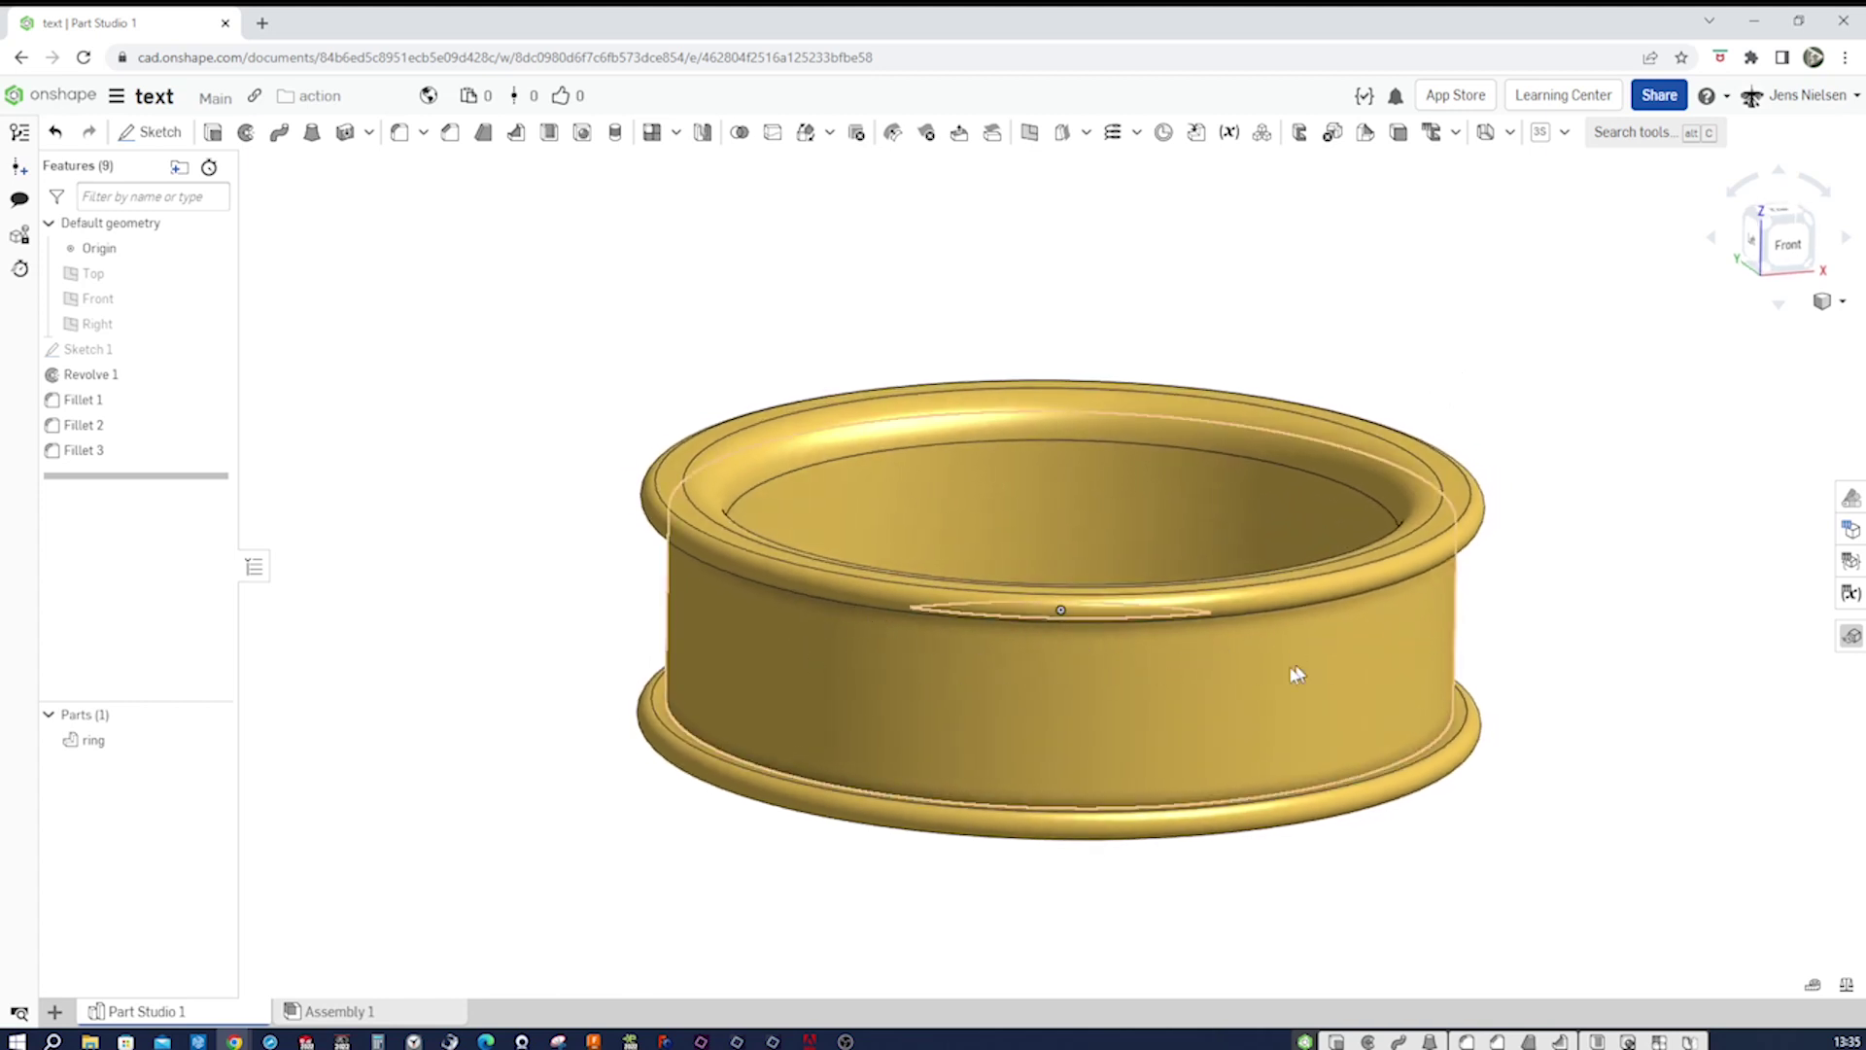
pyautogui.press('f')
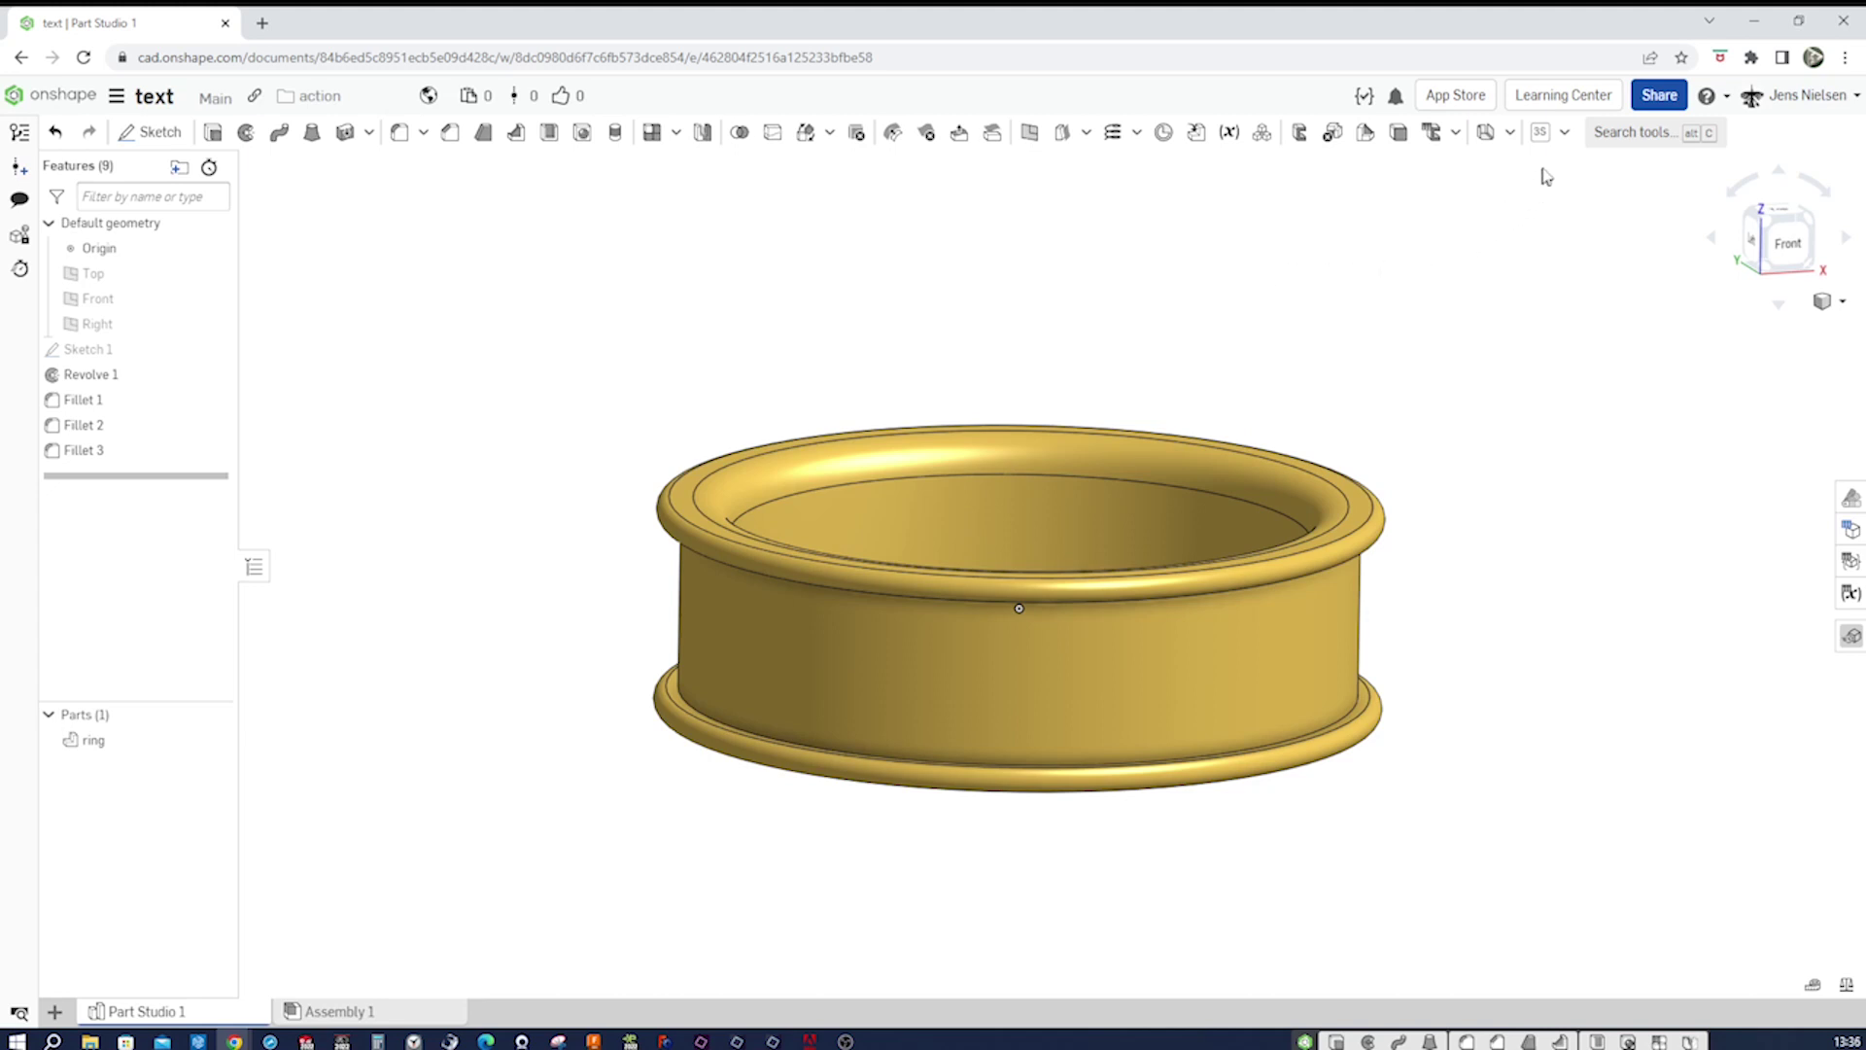
pyautogui.click(1566, 142)
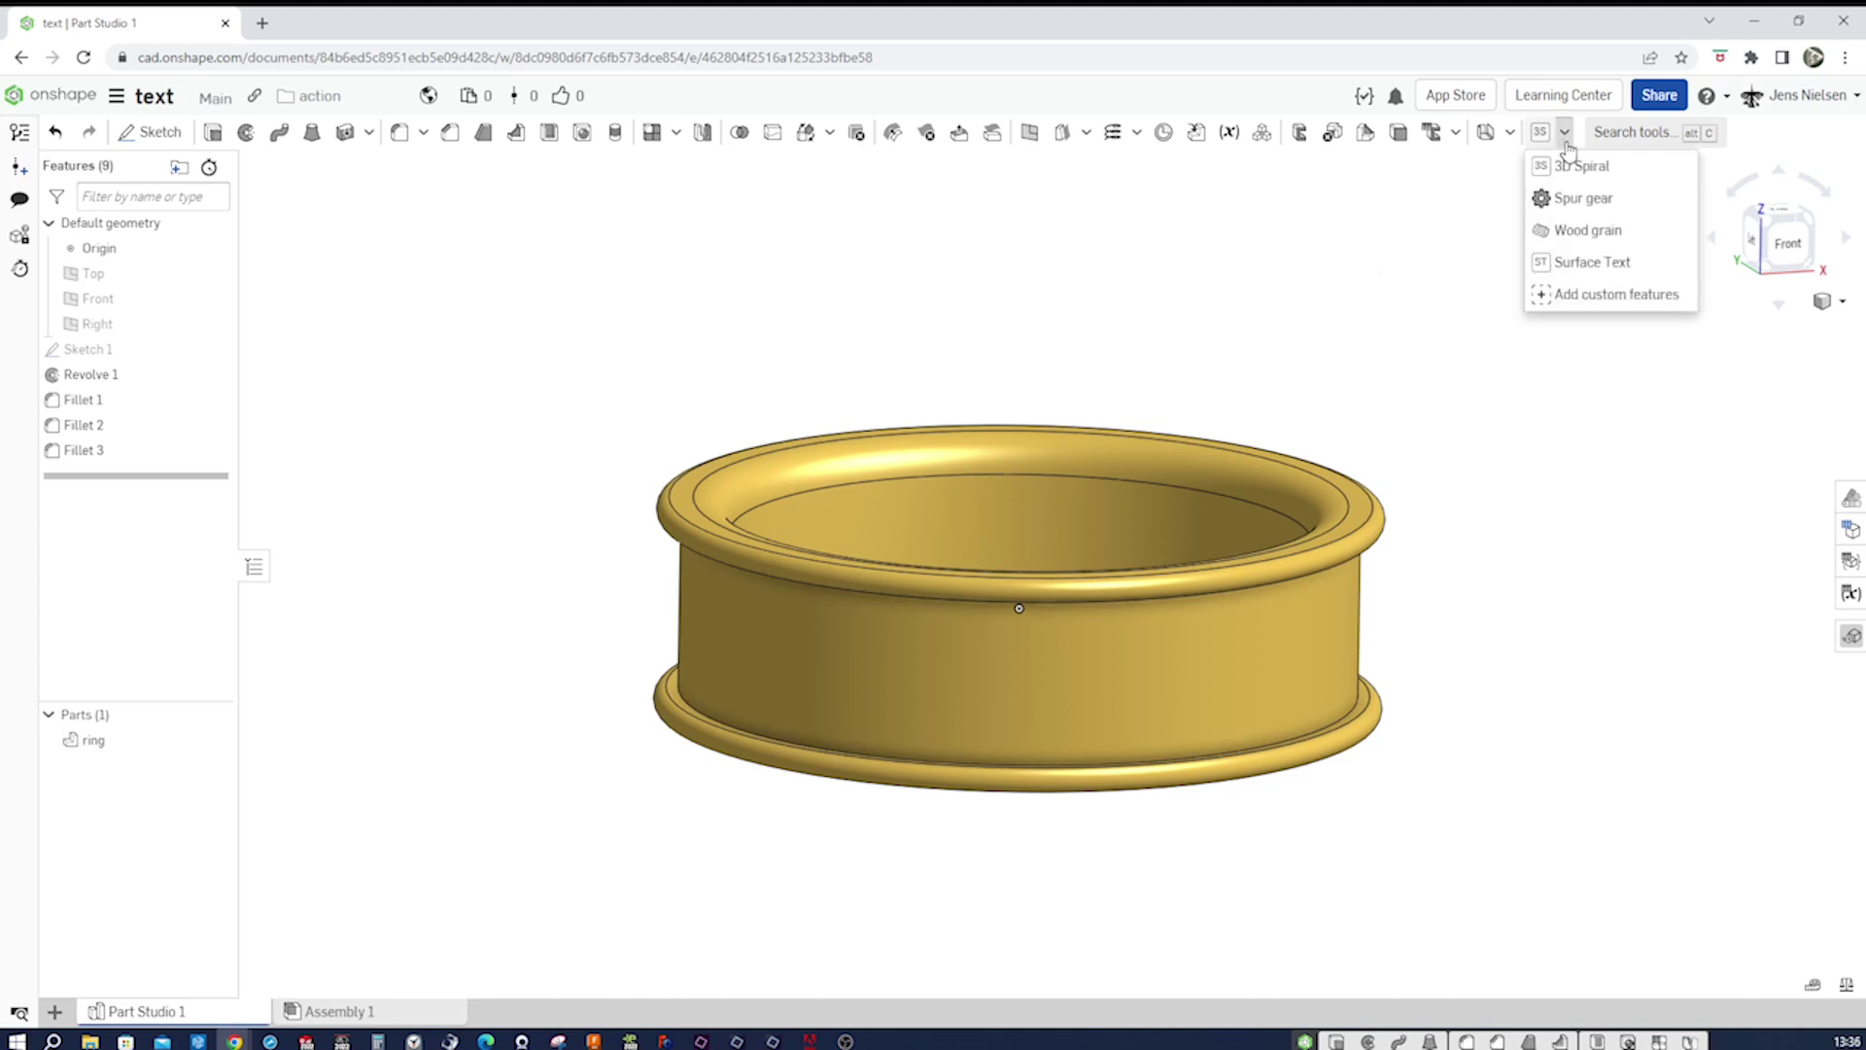
pyautogui.rightClick(1579, 271)
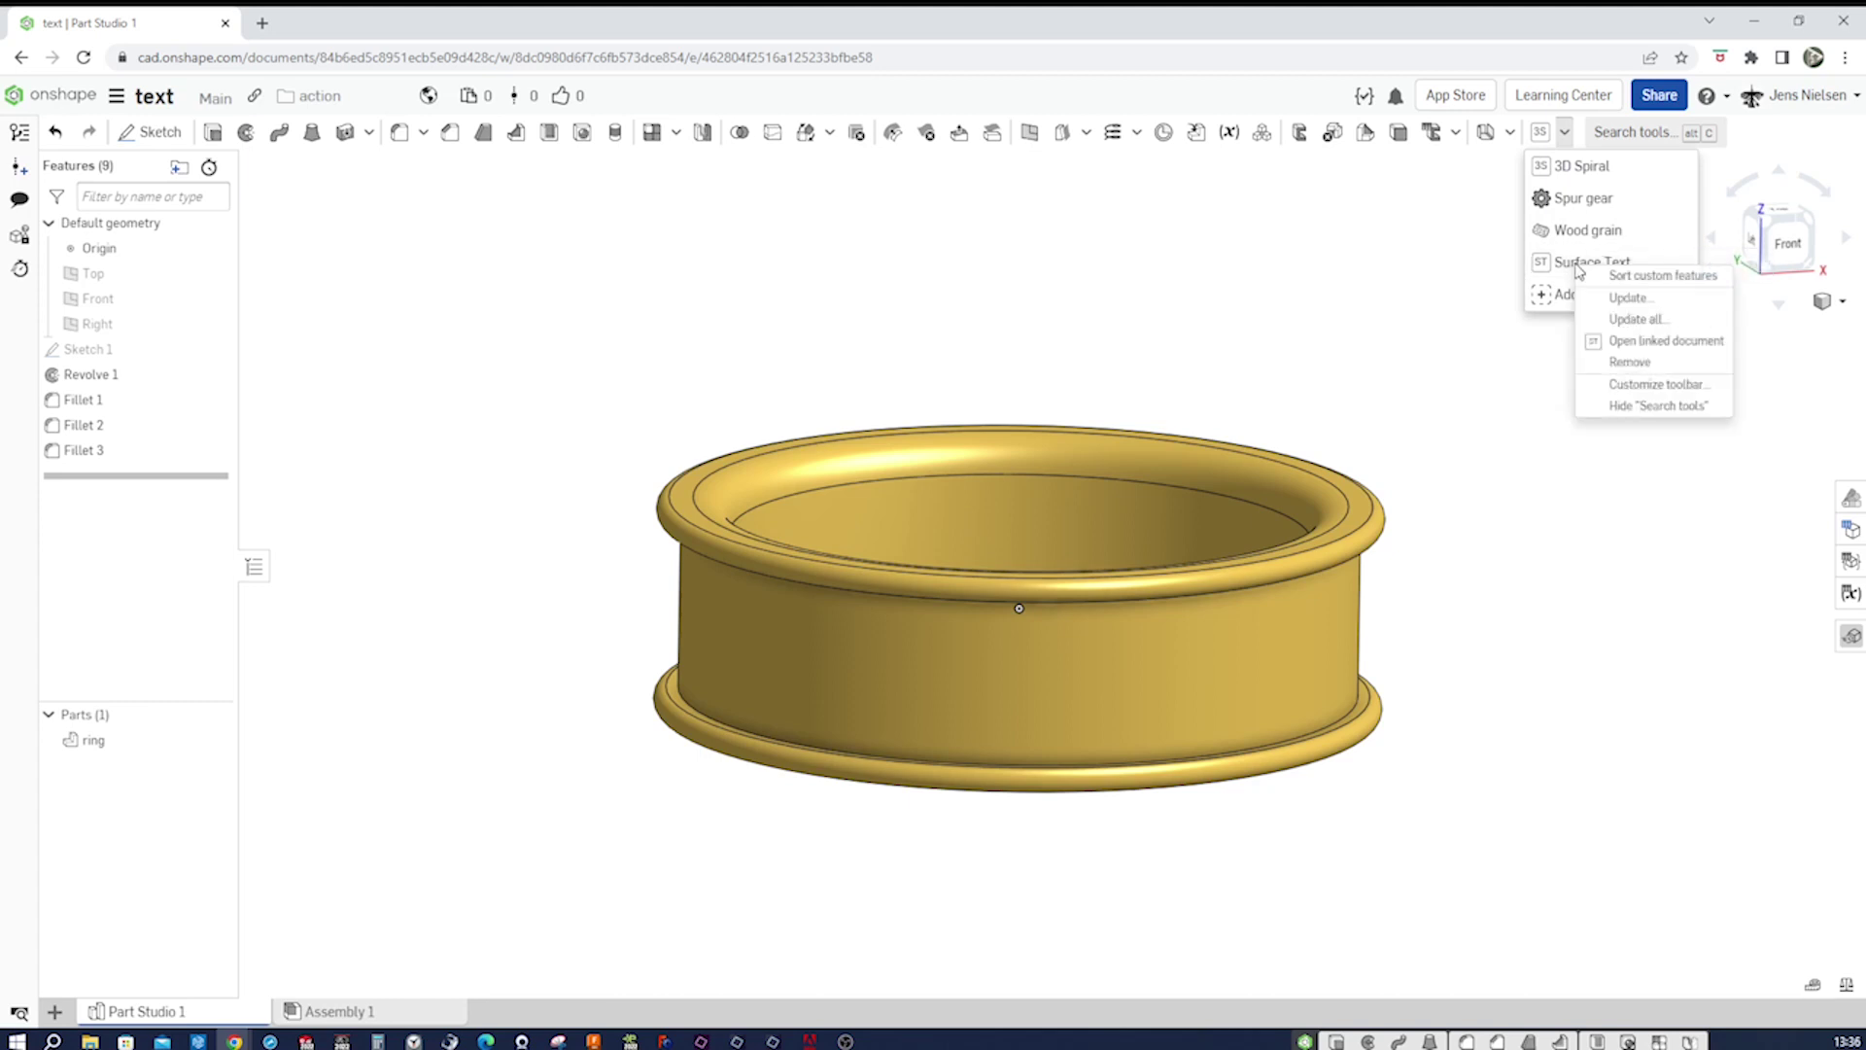
pyautogui.click(1618, 363)
pyautogui.click(1565, 136)
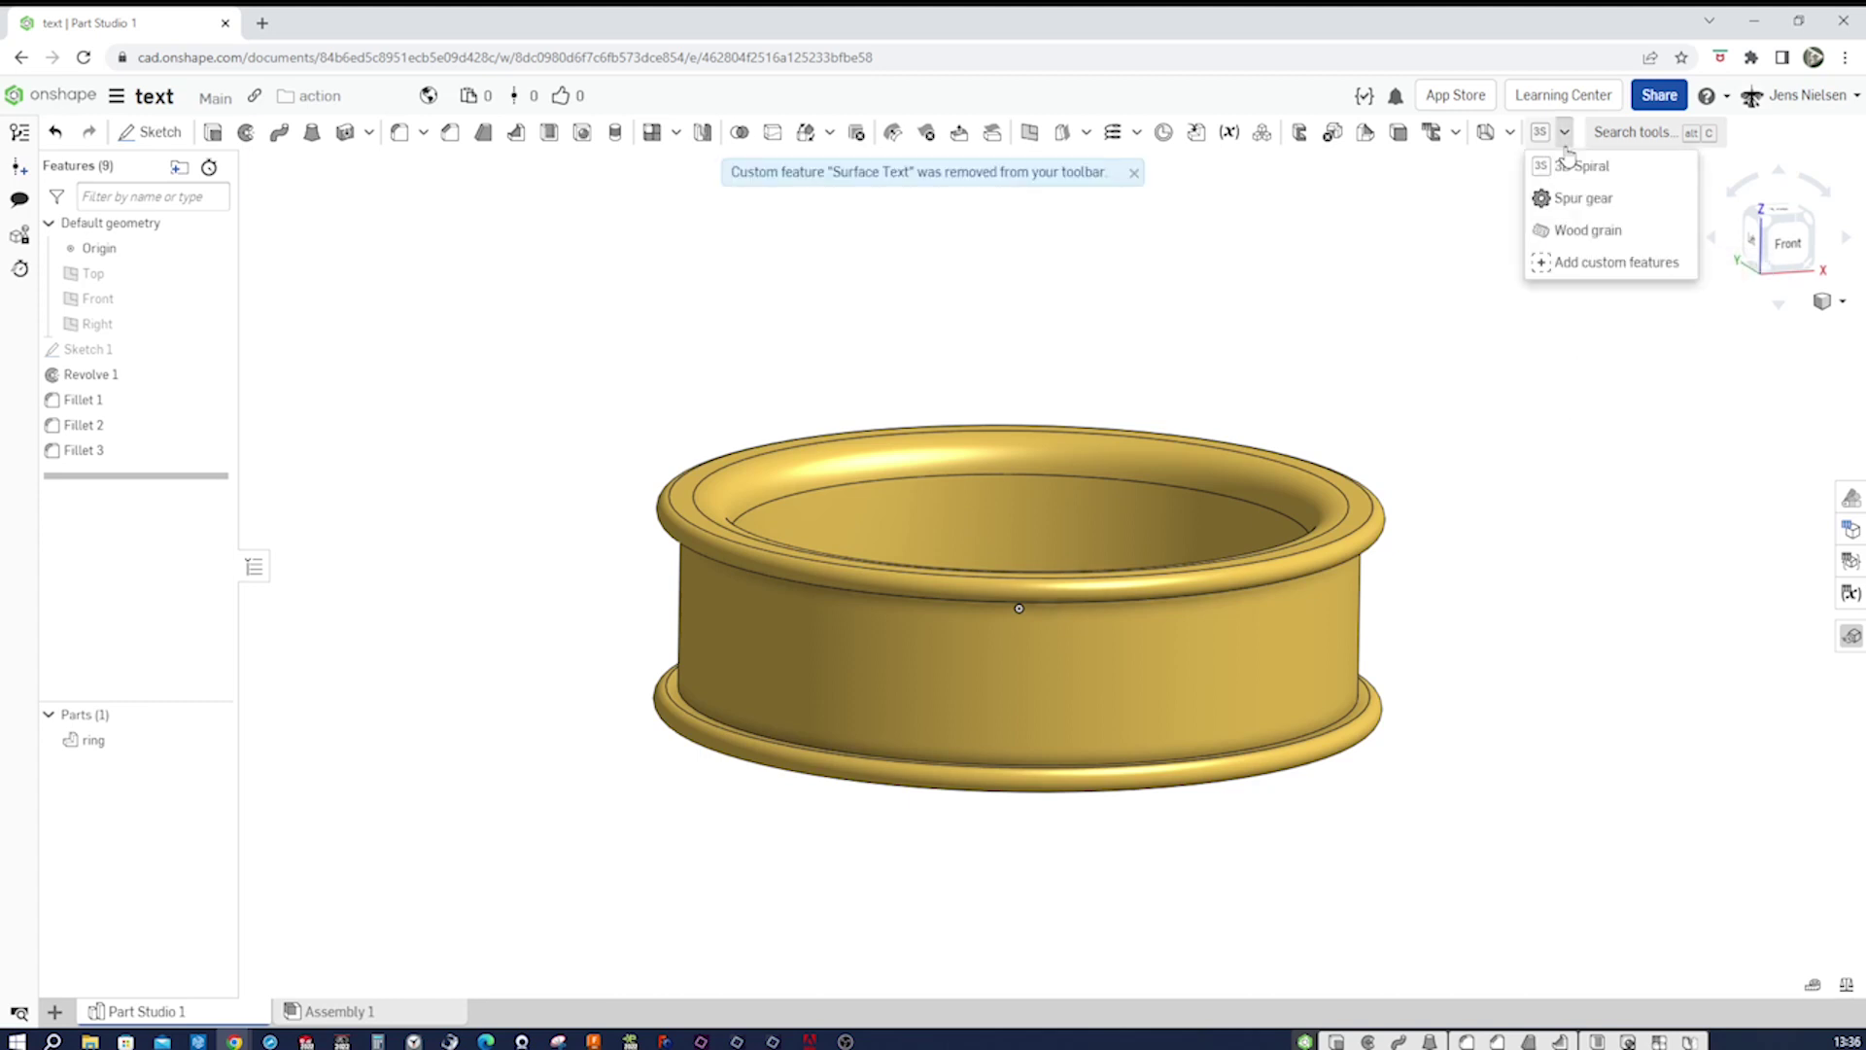
pyautogui.click(1133, 173)
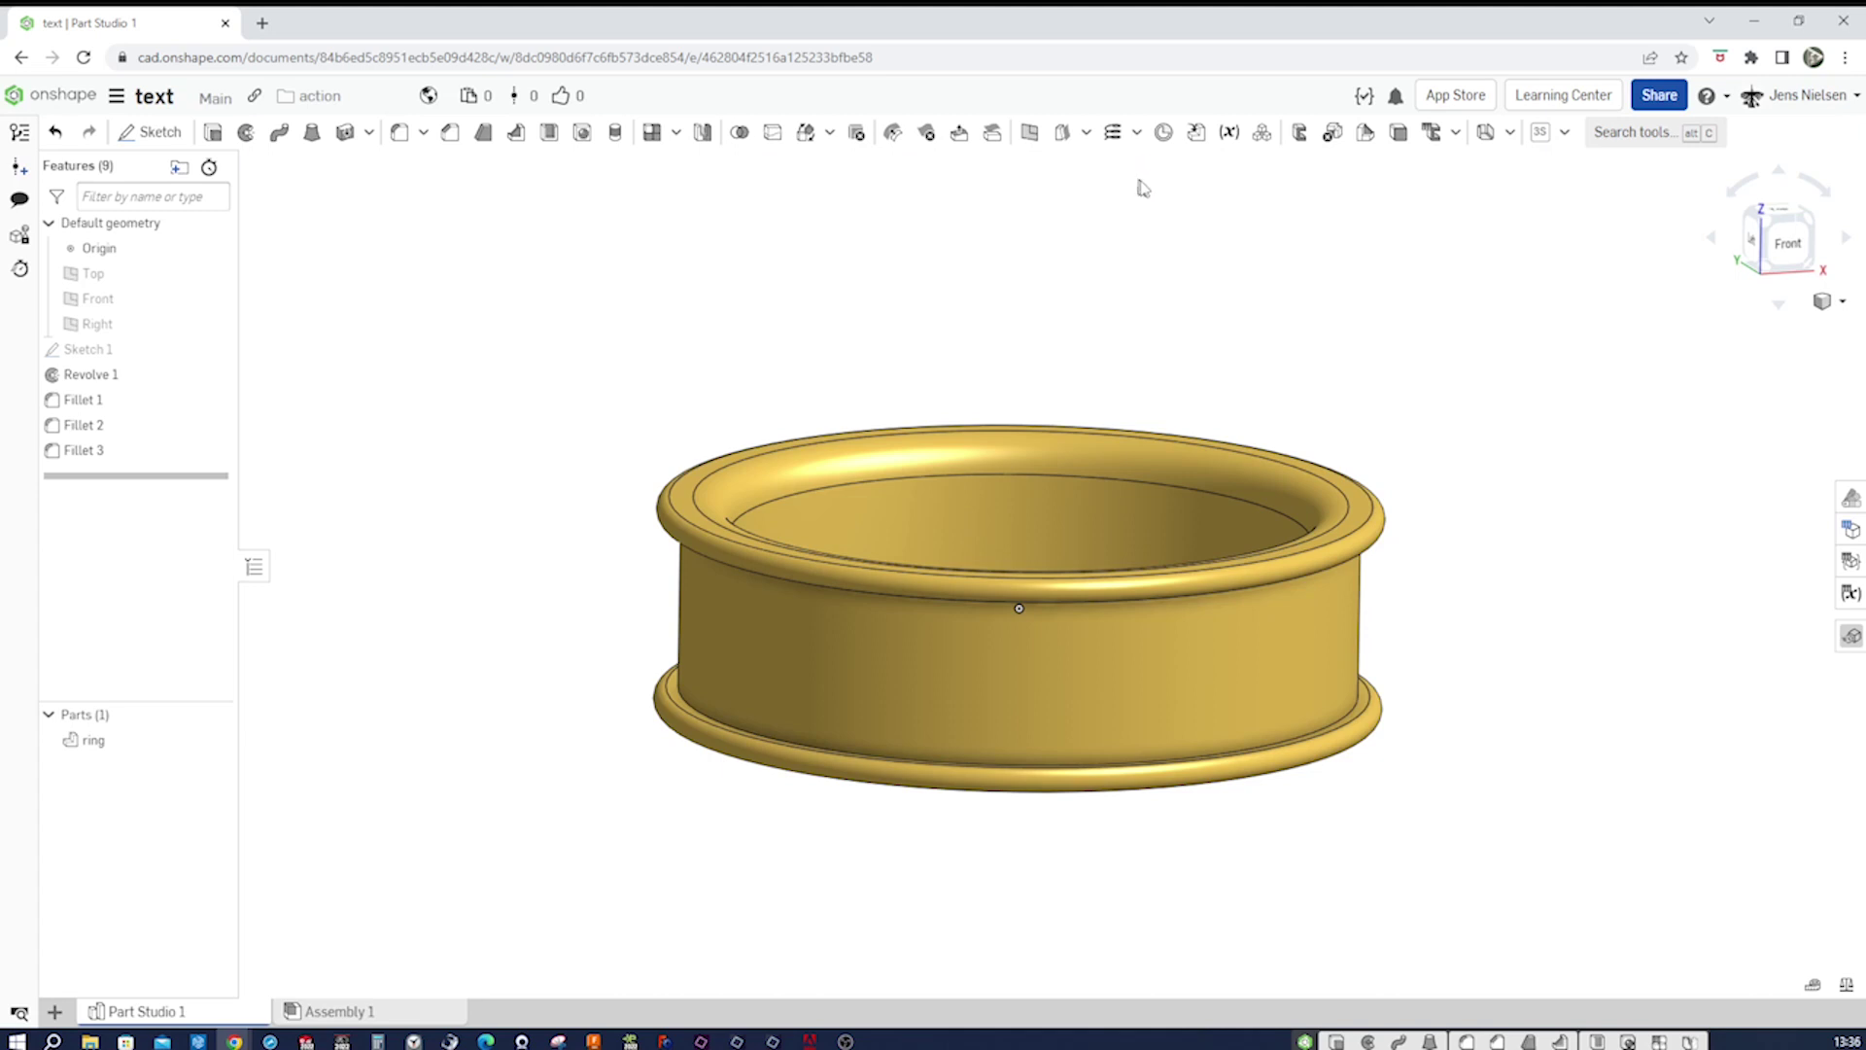
pyautogui.click(1556, 135)
# Search other documents for 'surface text' and add Surface Text from Surface Text - Copy.
pyautogui.click(1577, 265)
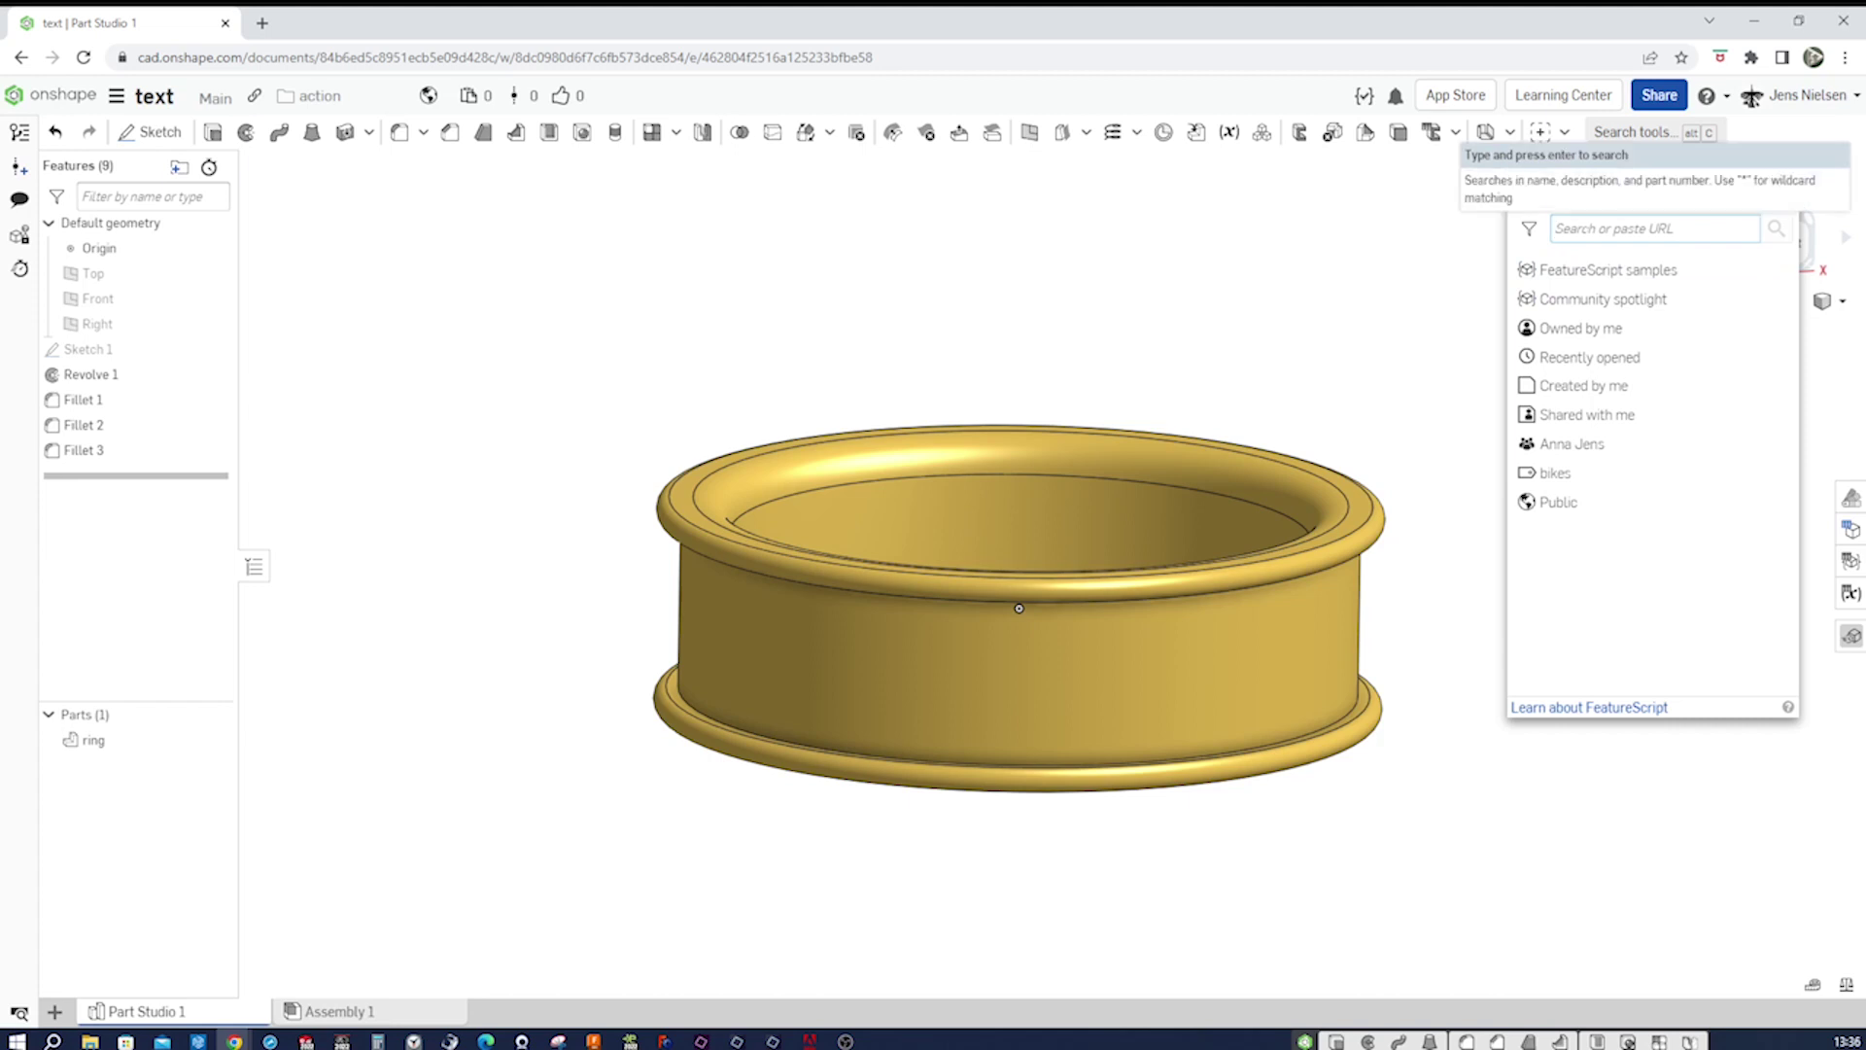
pyautogui.write('surface text')
pyautogui.press('Return')
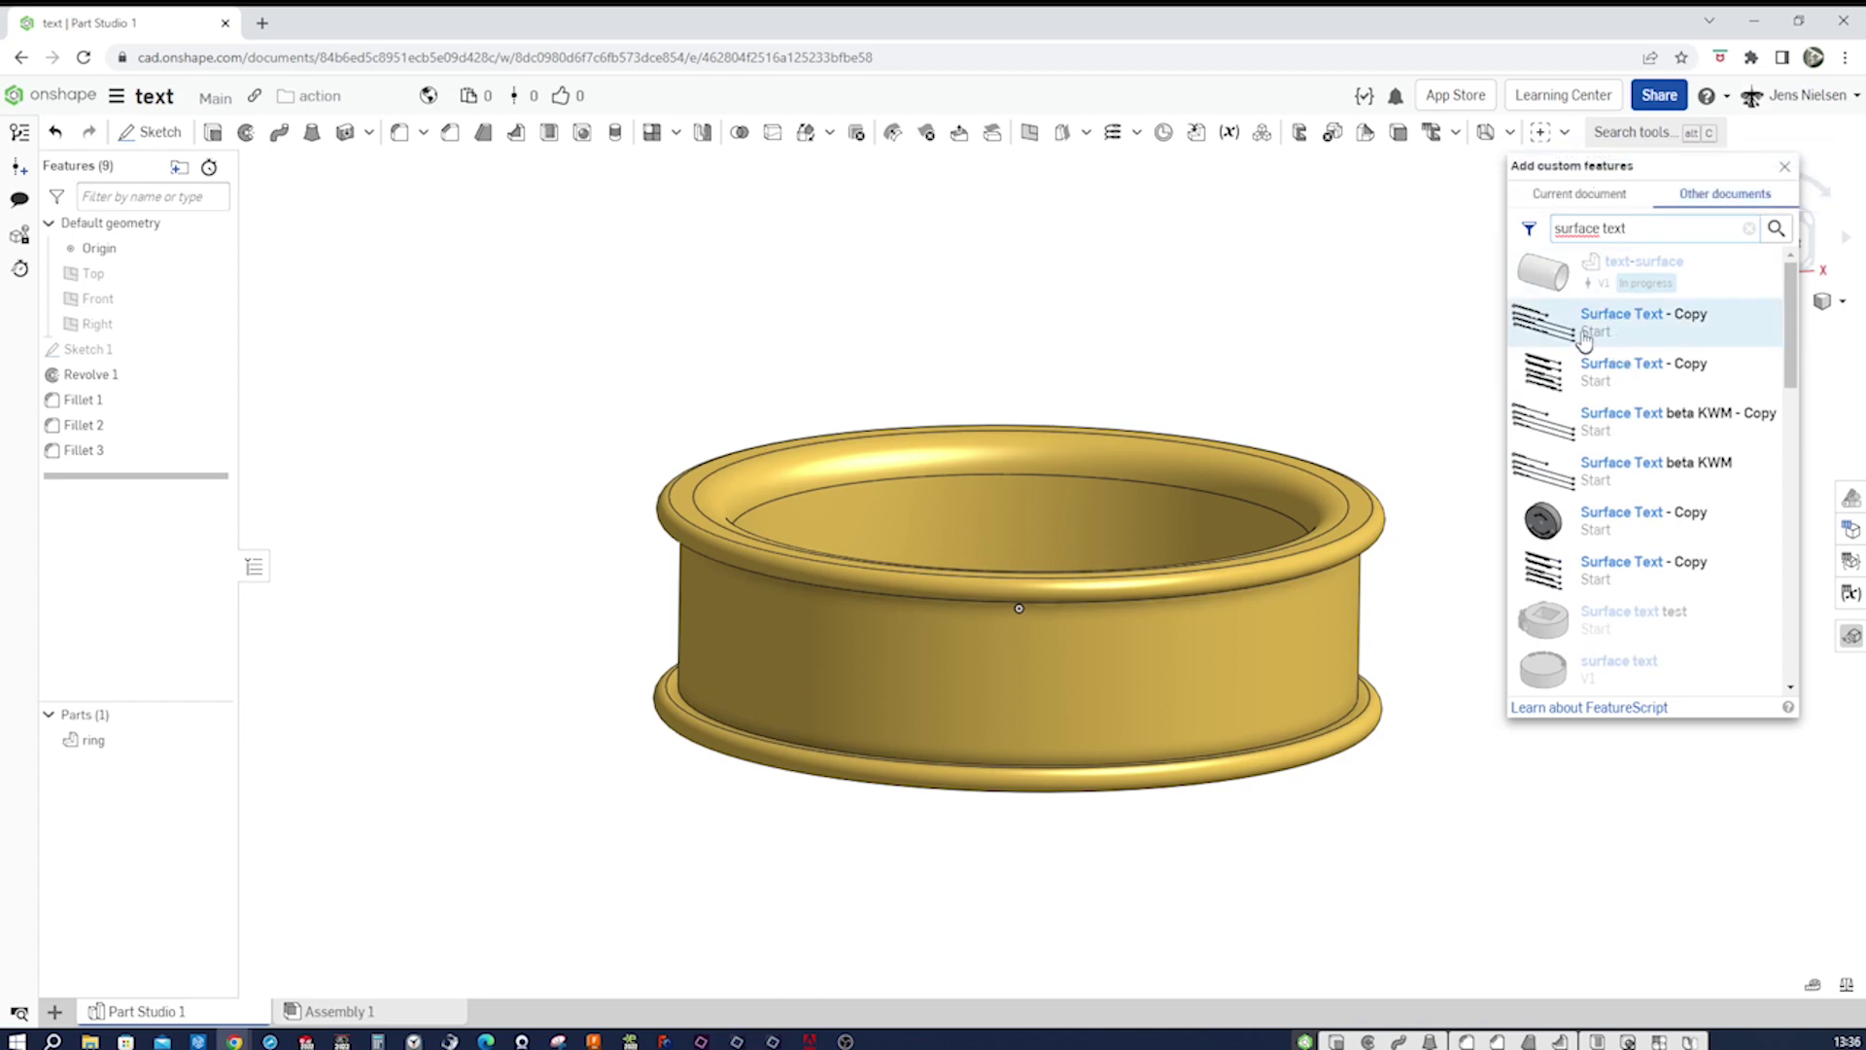
pyautogui.click(1578, 335)
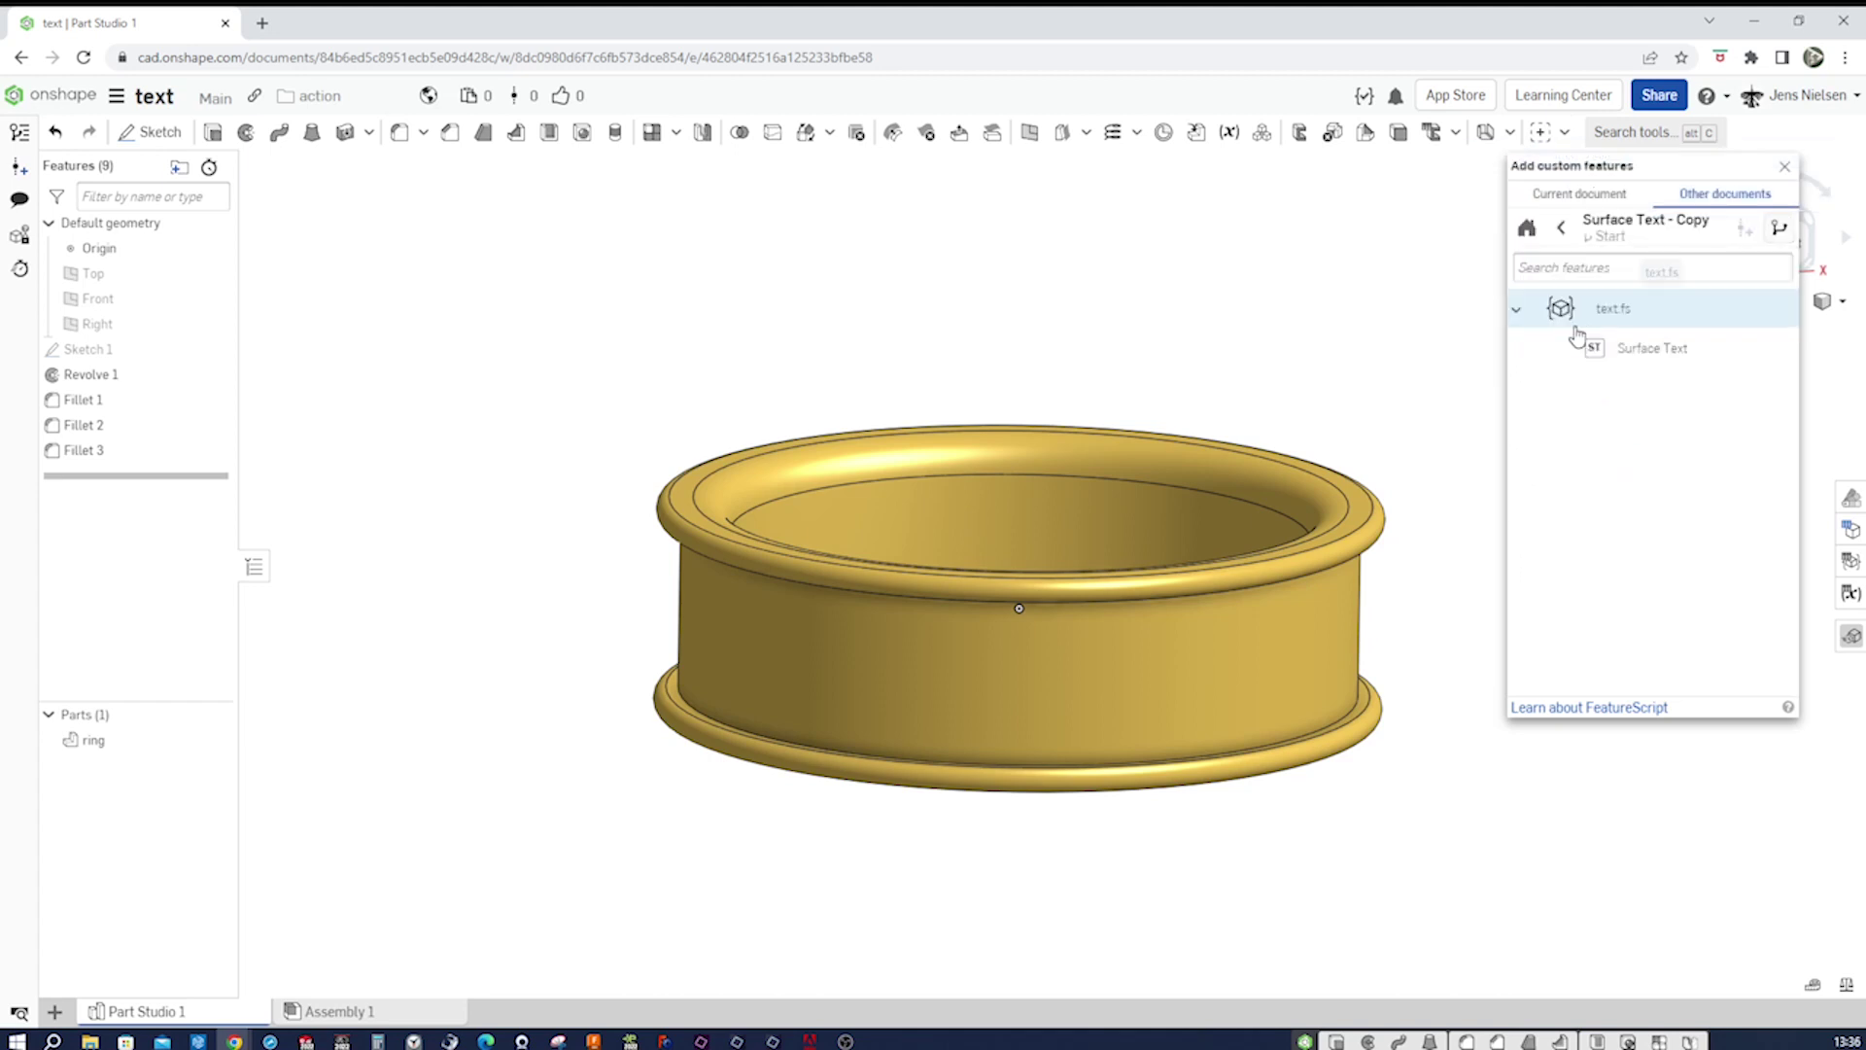
pyautogui.click(1595, 351)
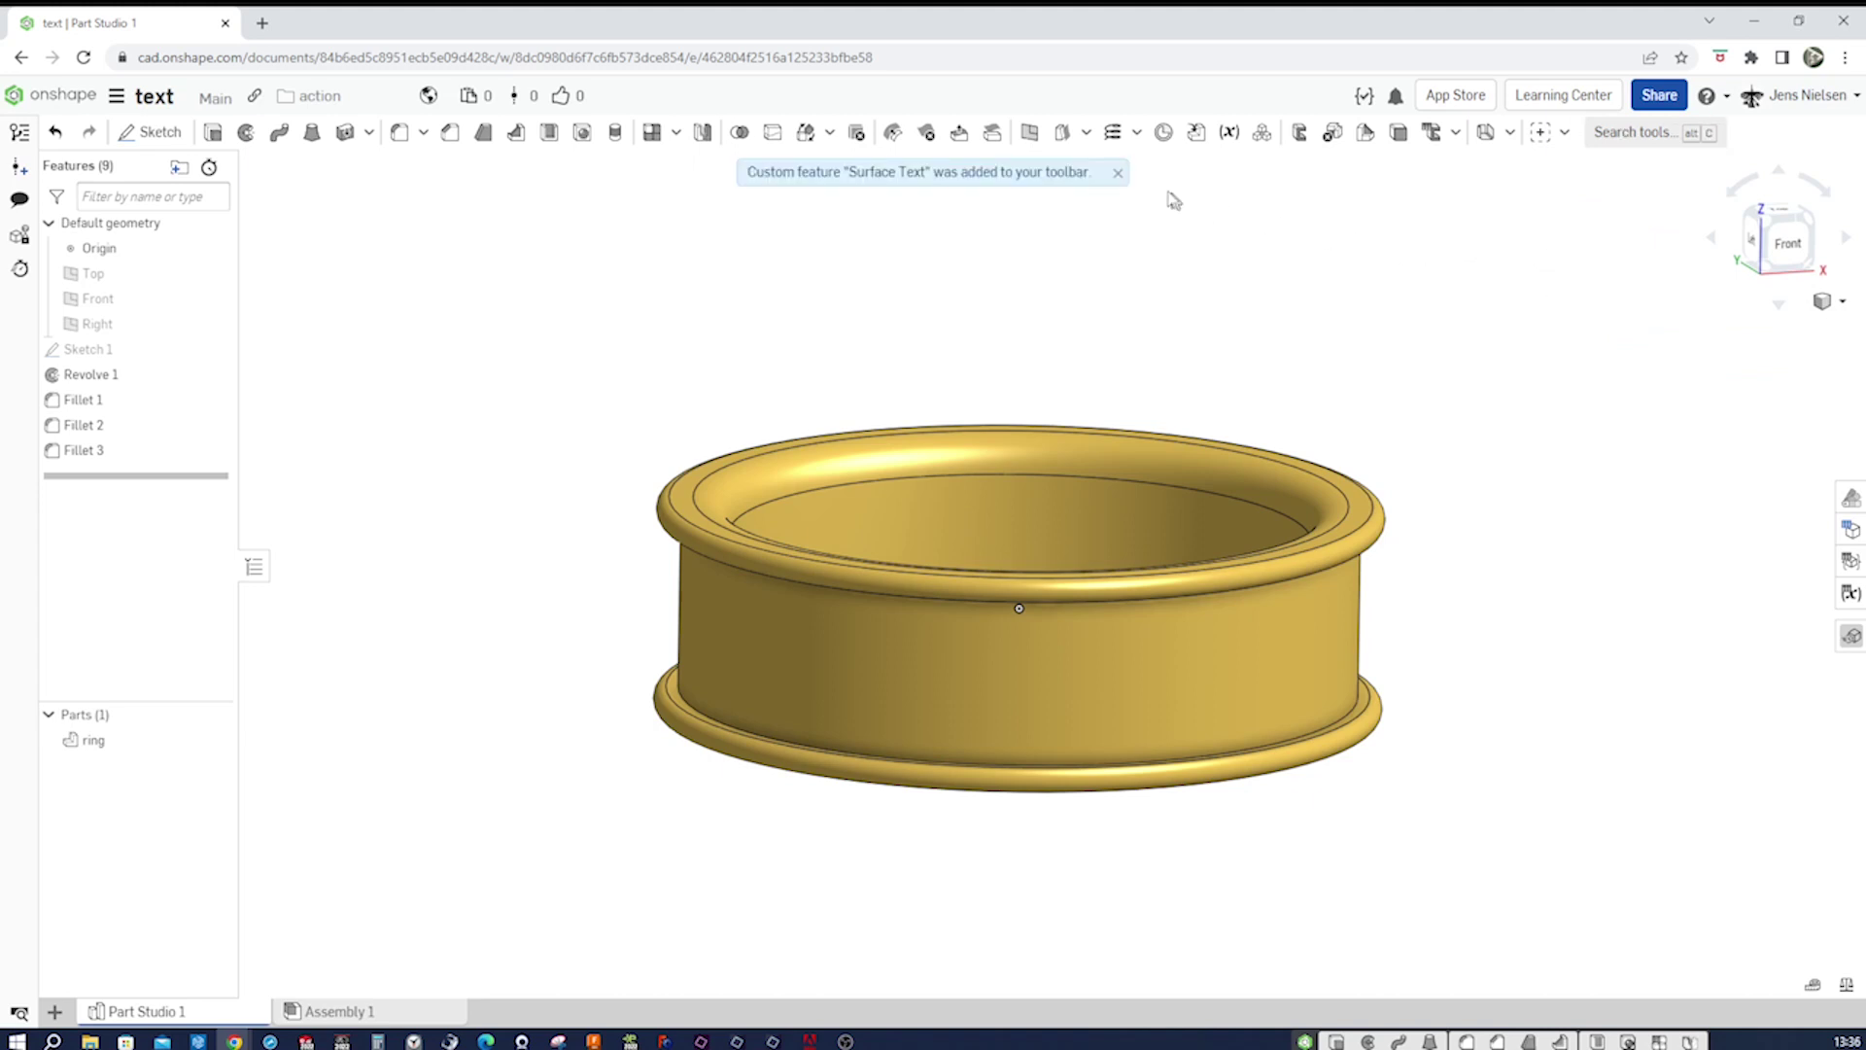
pyautogui.click(1117, 172)
pyautogui.click(1563, 139)
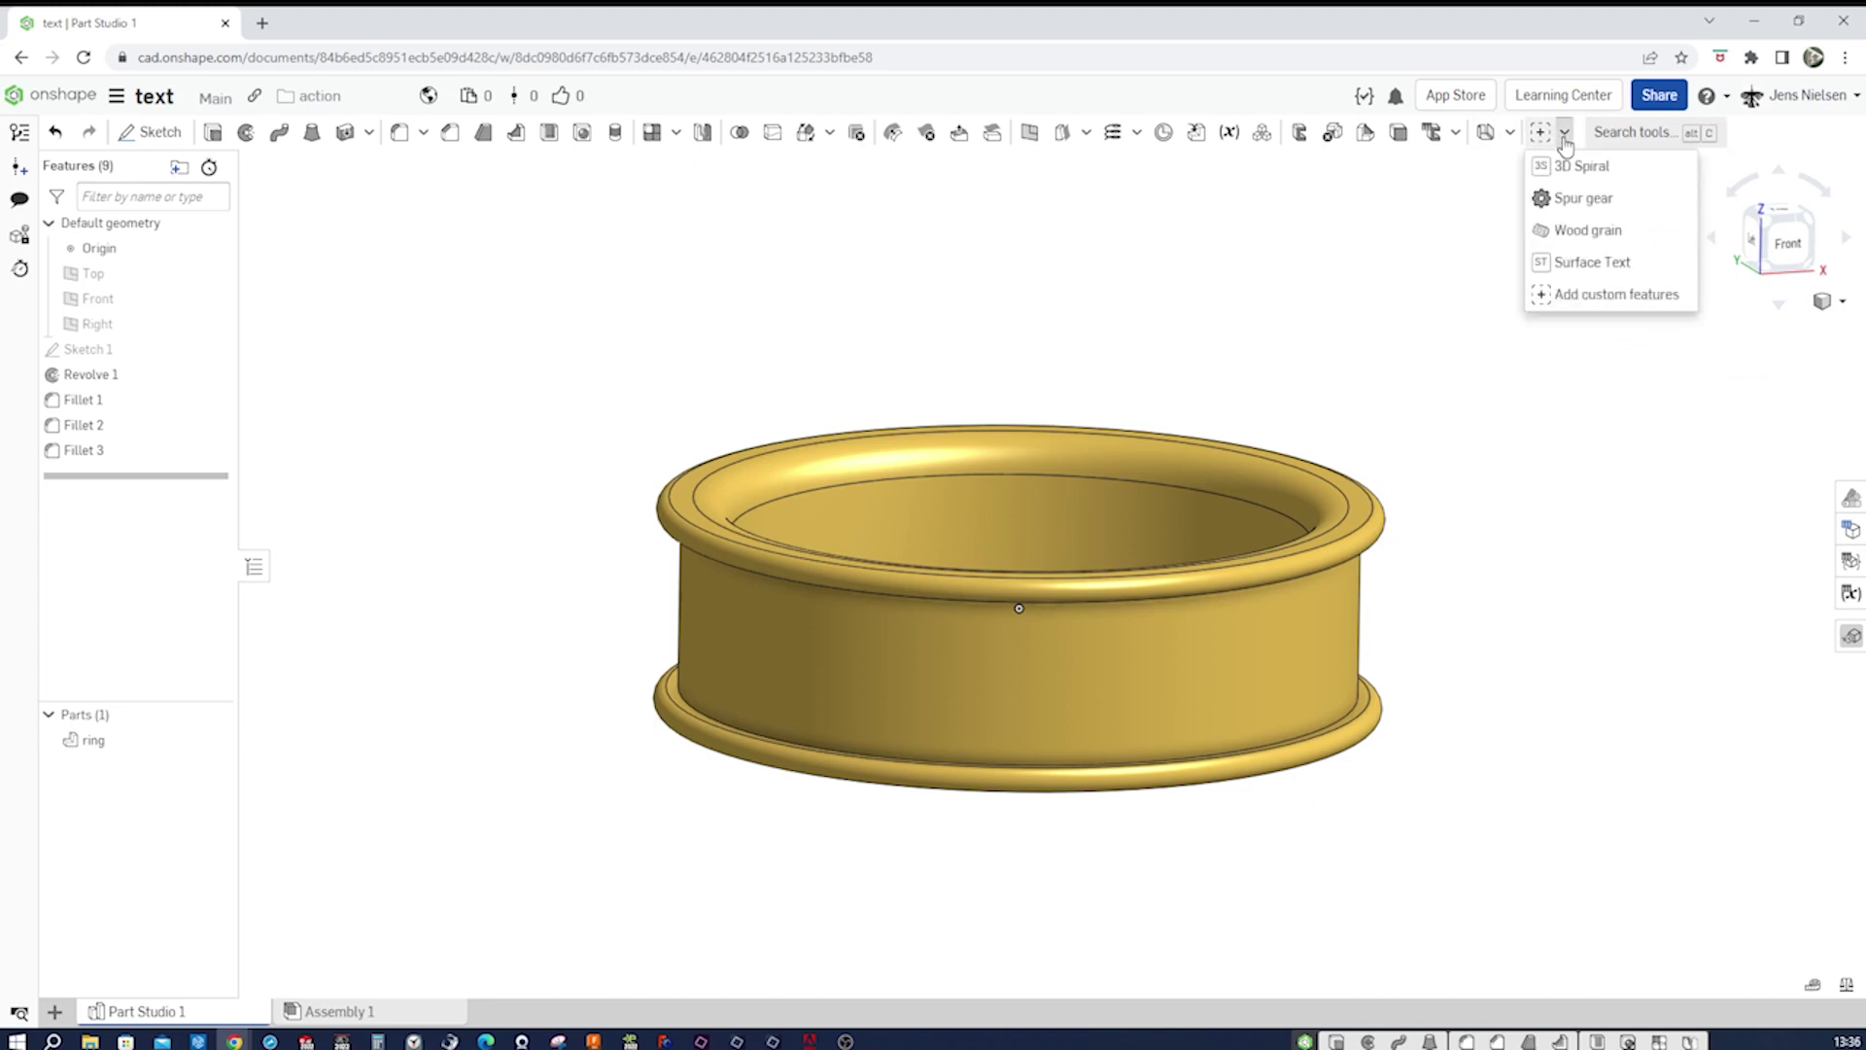
pyautogui.click(1446, 247)
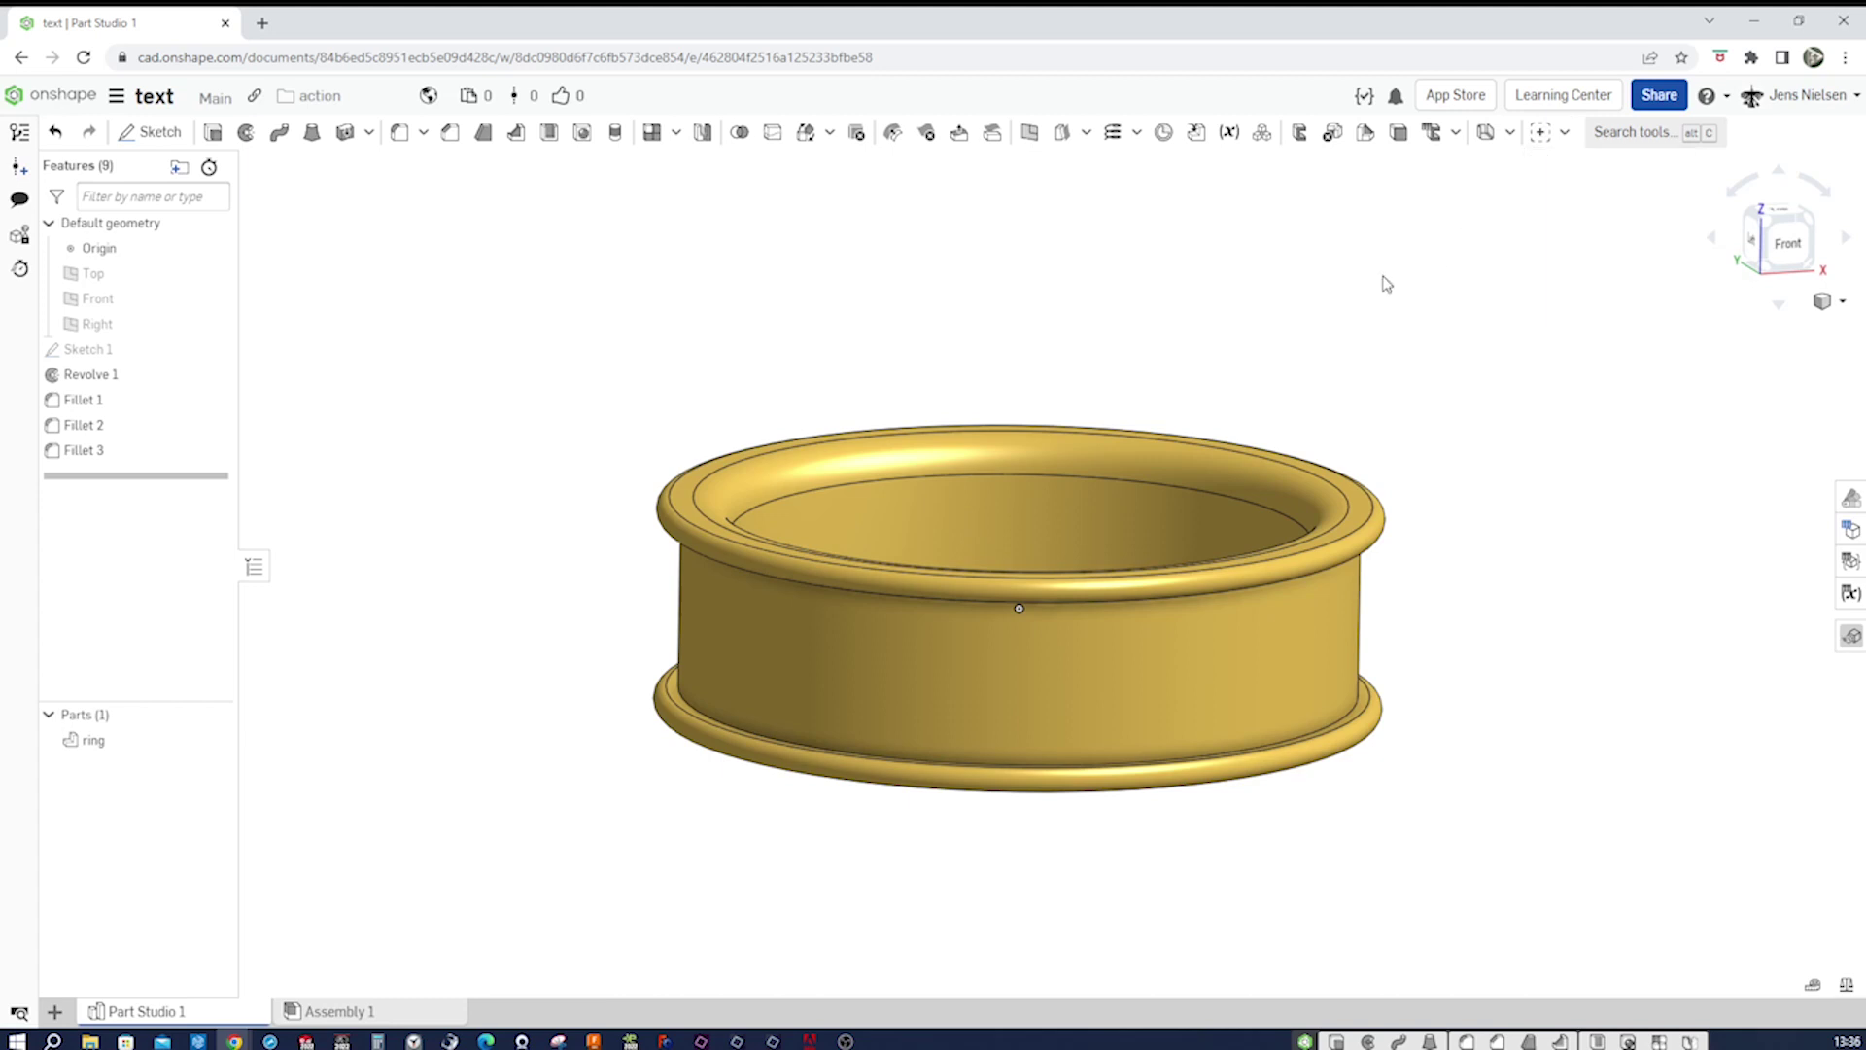
# Sketch on the Top plane, projecting its intersection with the ring's outer face.
pyautogui.moveTo(1458, 501); pyautogui.dragTo(1379, 638, button='right')
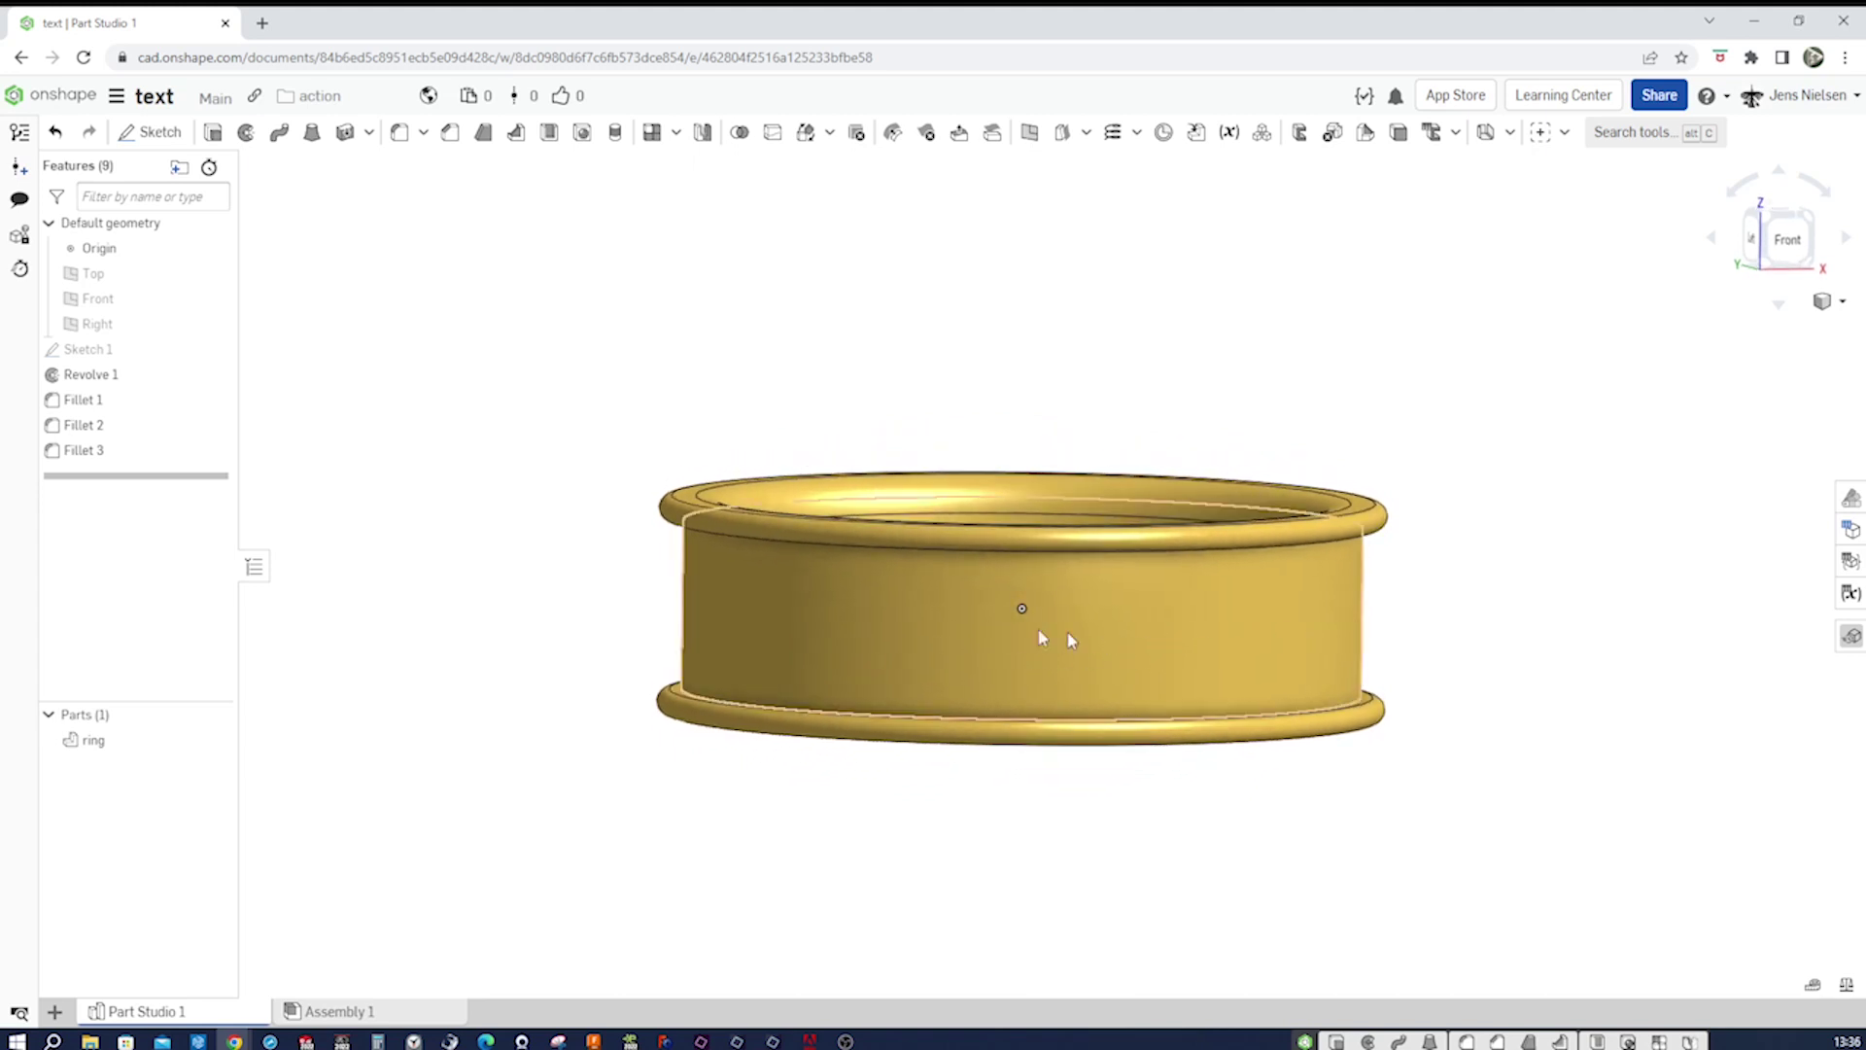
pyautogui.moveTo(1038, 628); pyautogui.dragTo(733, 312, button='right')
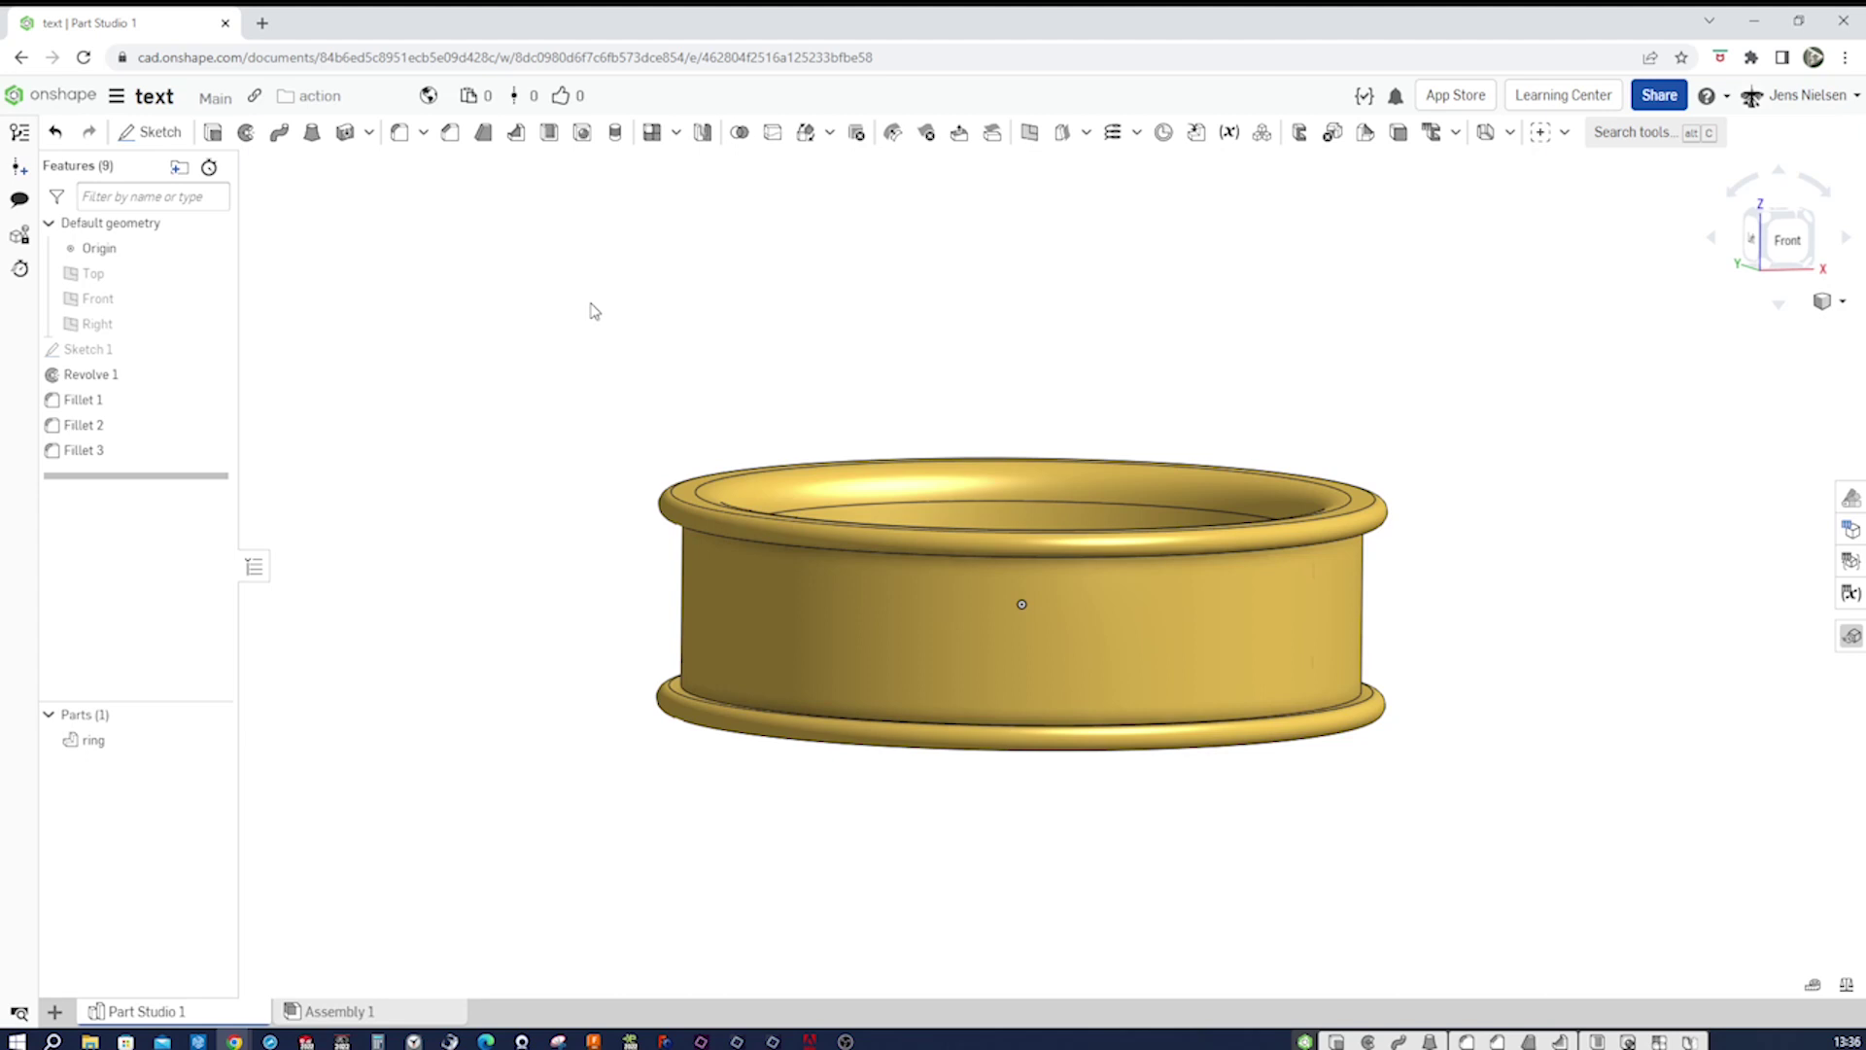
pyautogui.click(171, 284)
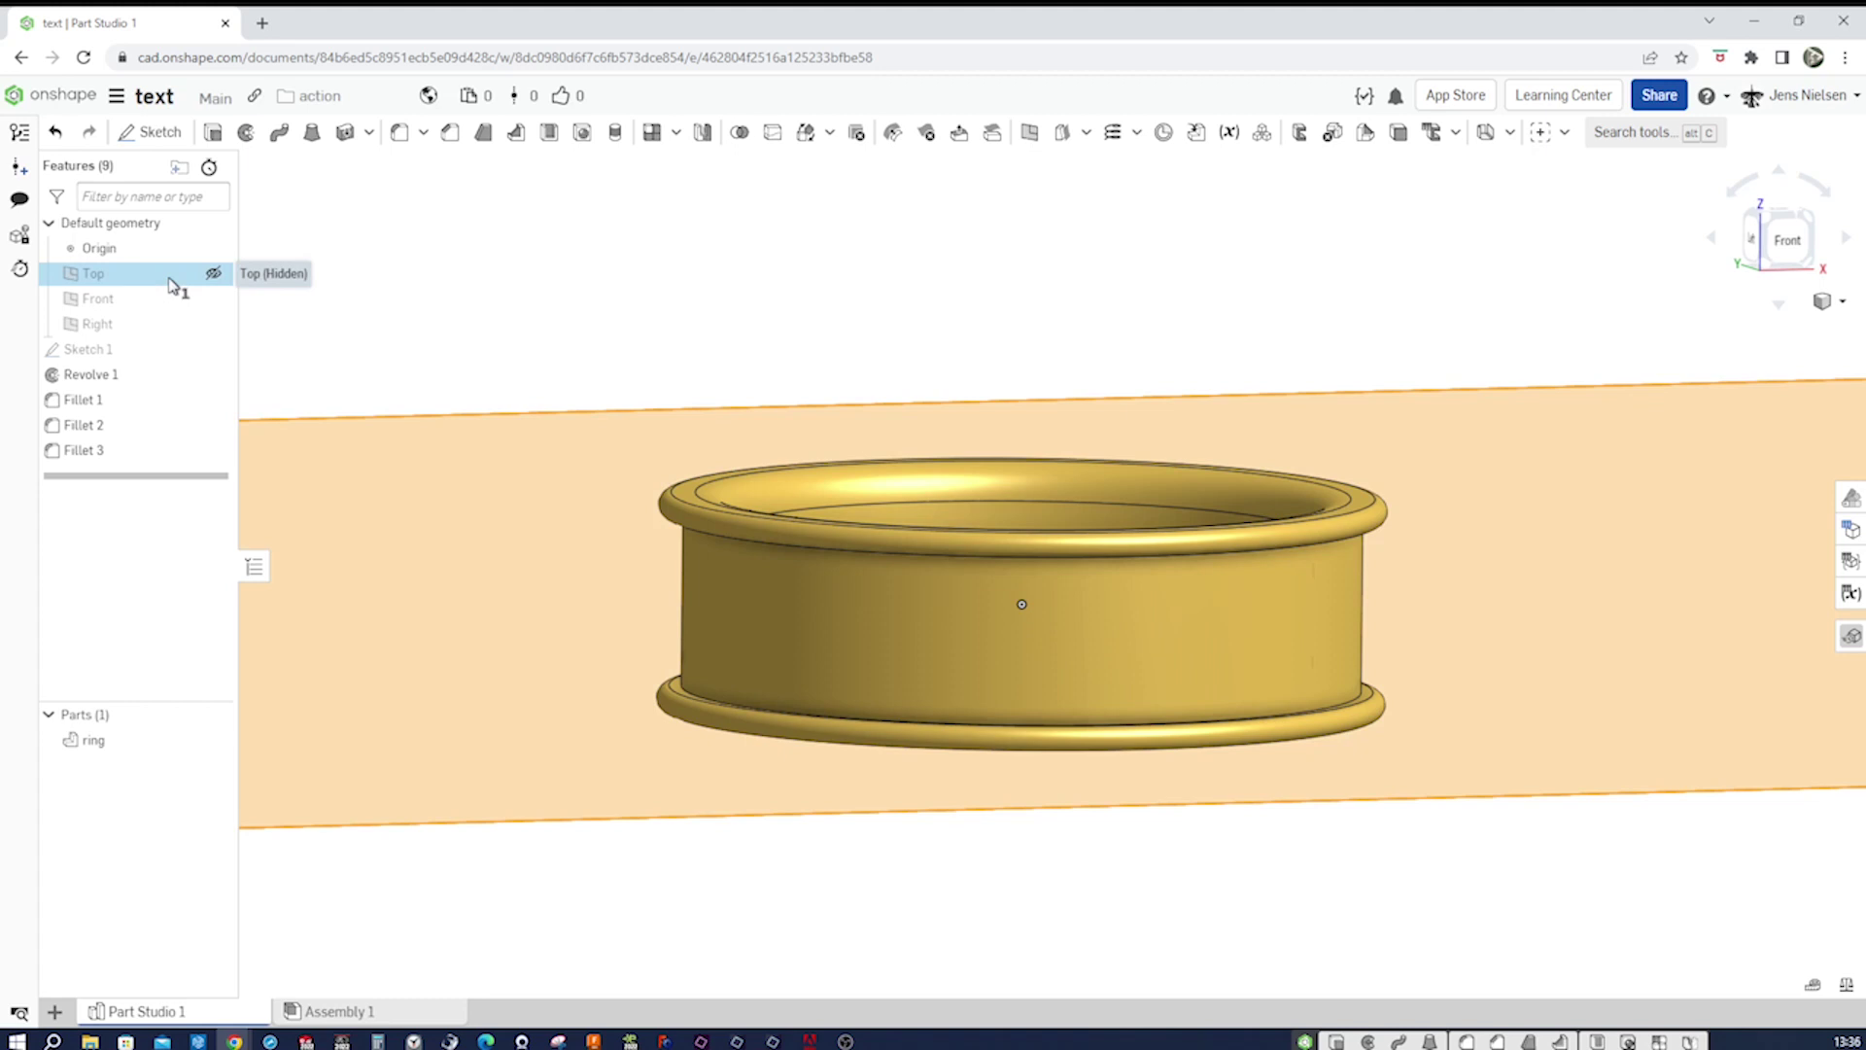
pyautogui.hotkey('shift', '7')
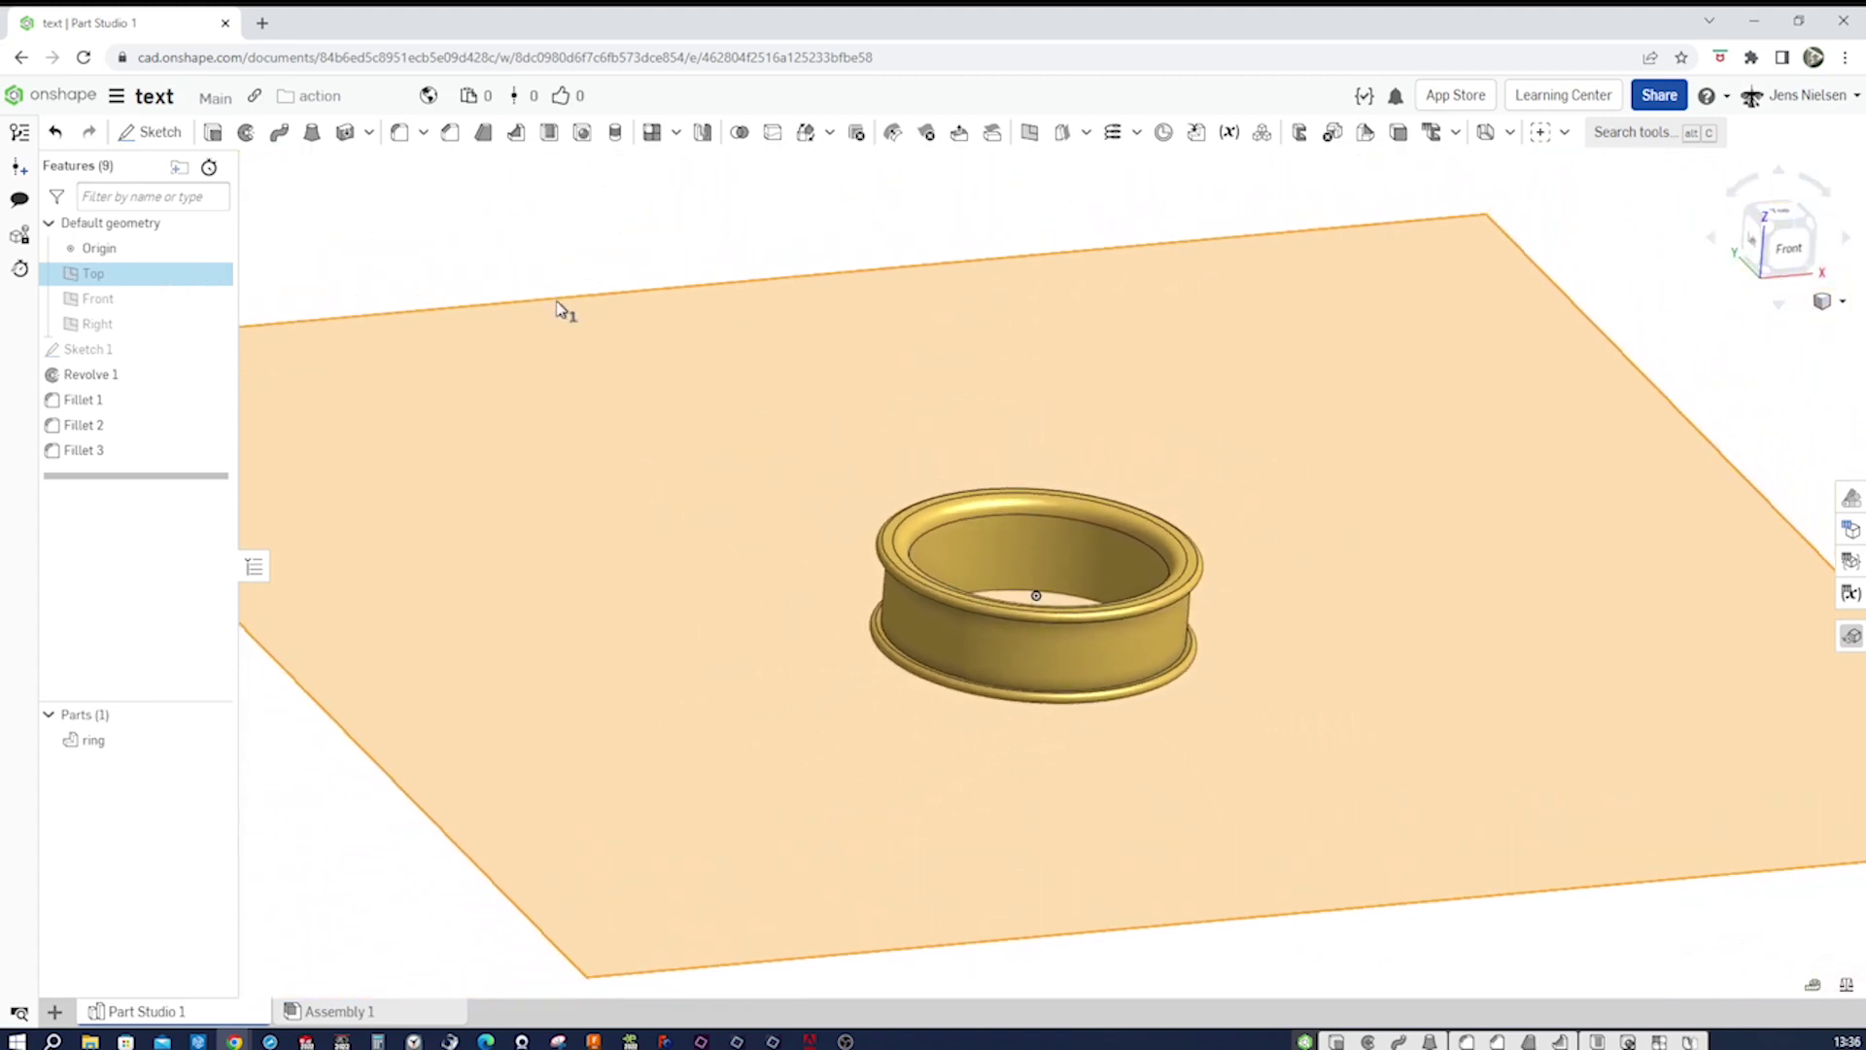
pyautogui.press('s')
pyautogui.click(583, 290)
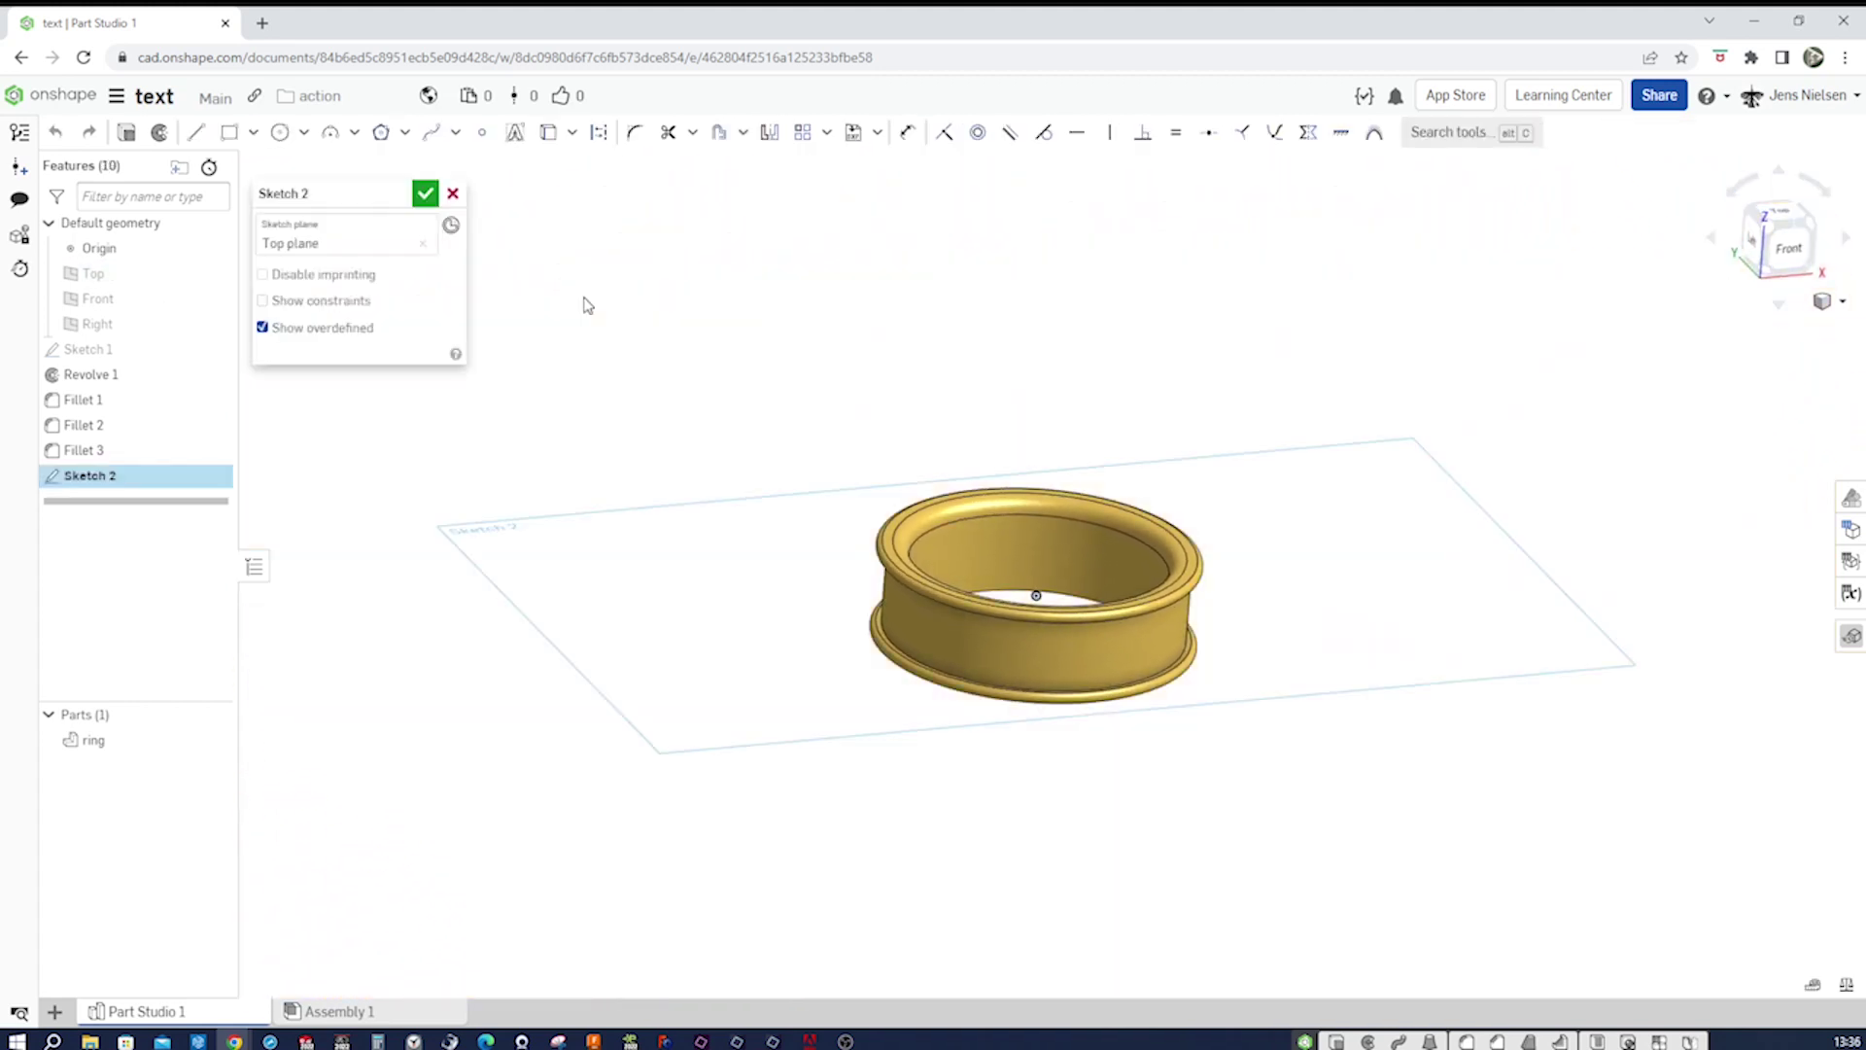
pyautogui.click(571, 133)
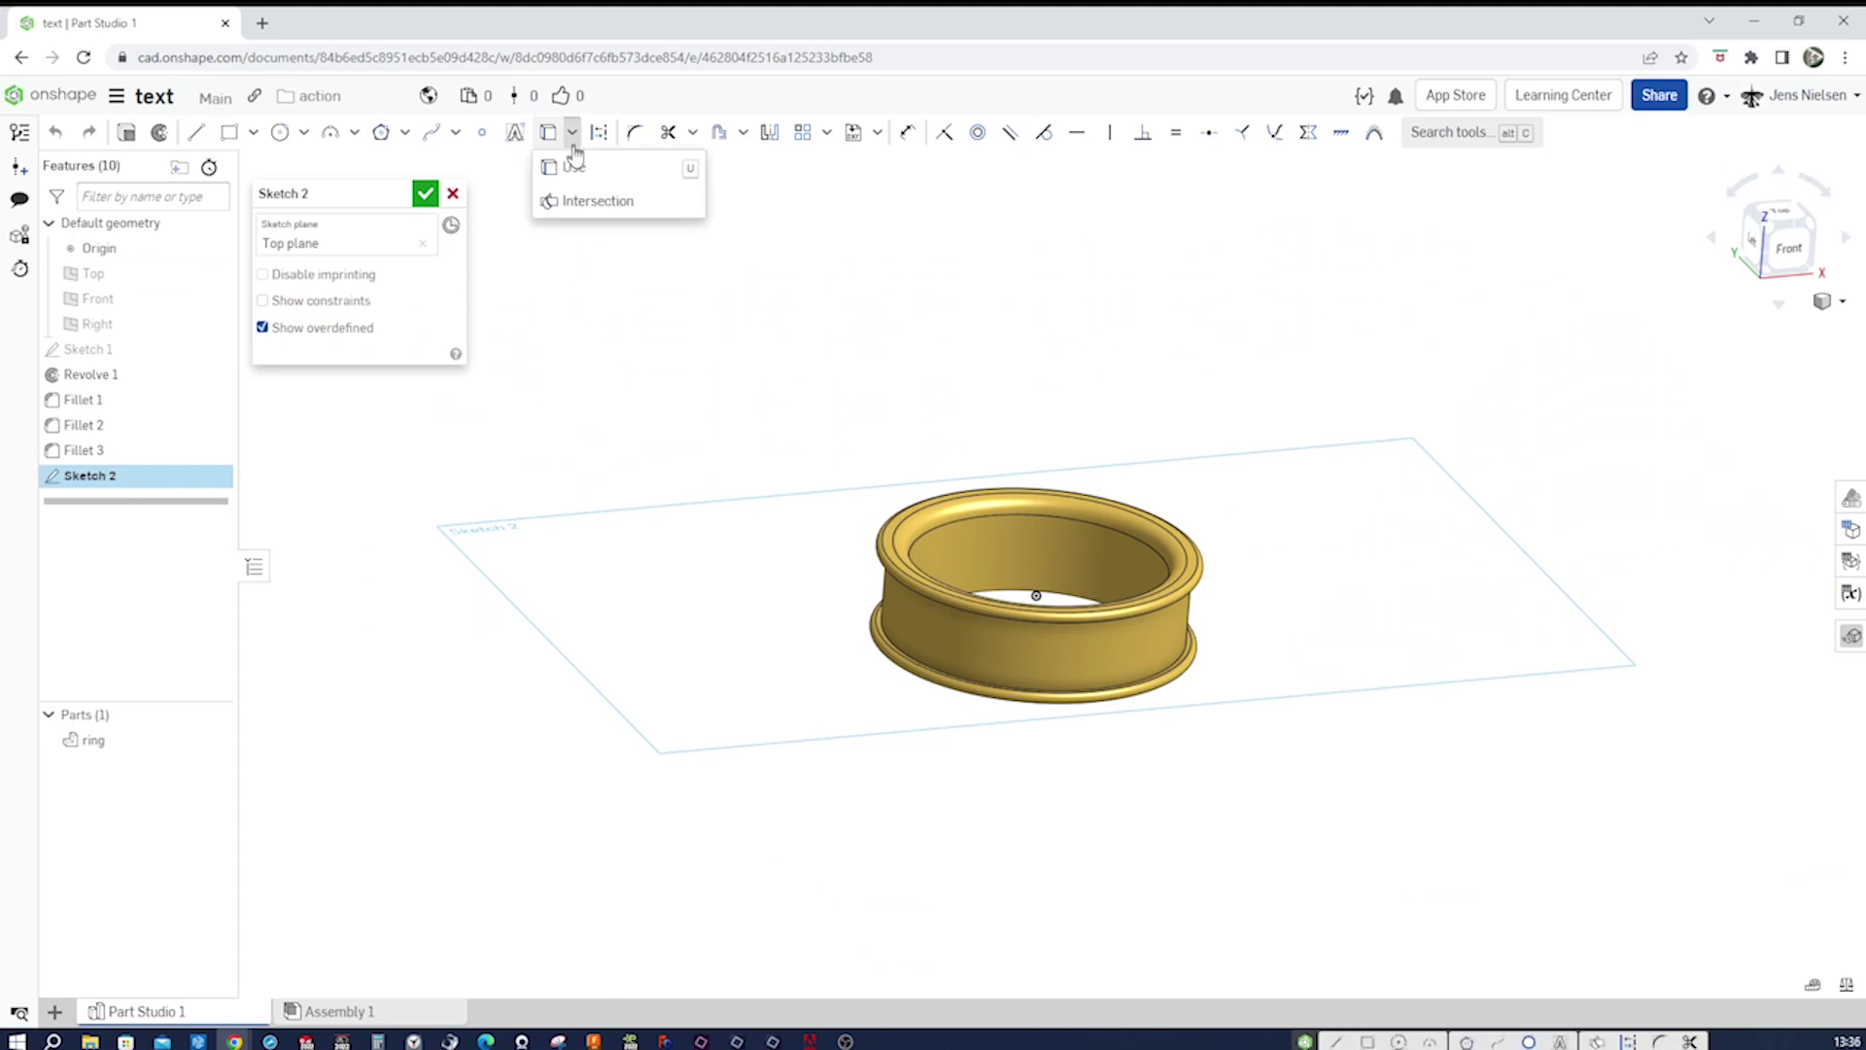
pyautogui.click(580, 199)
pyautogui.scroll(3, 833, 534)
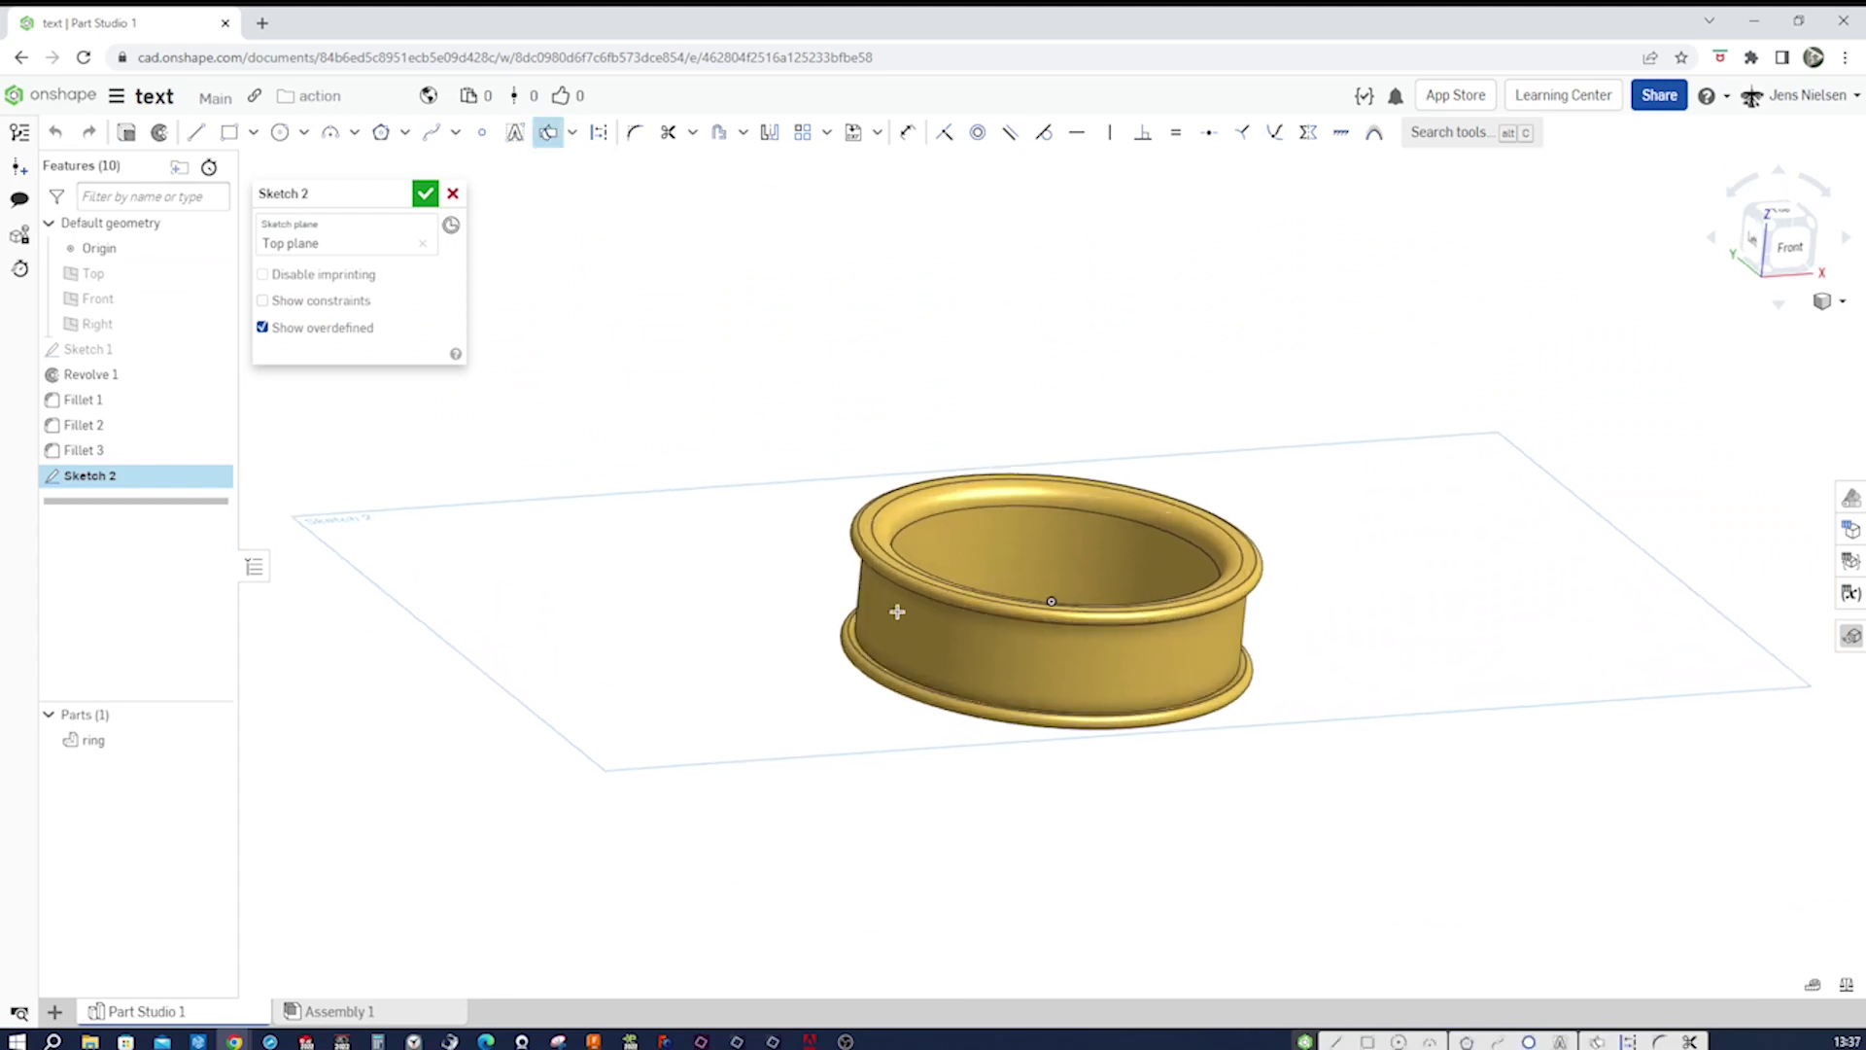
pyautogui.click(425, 195)
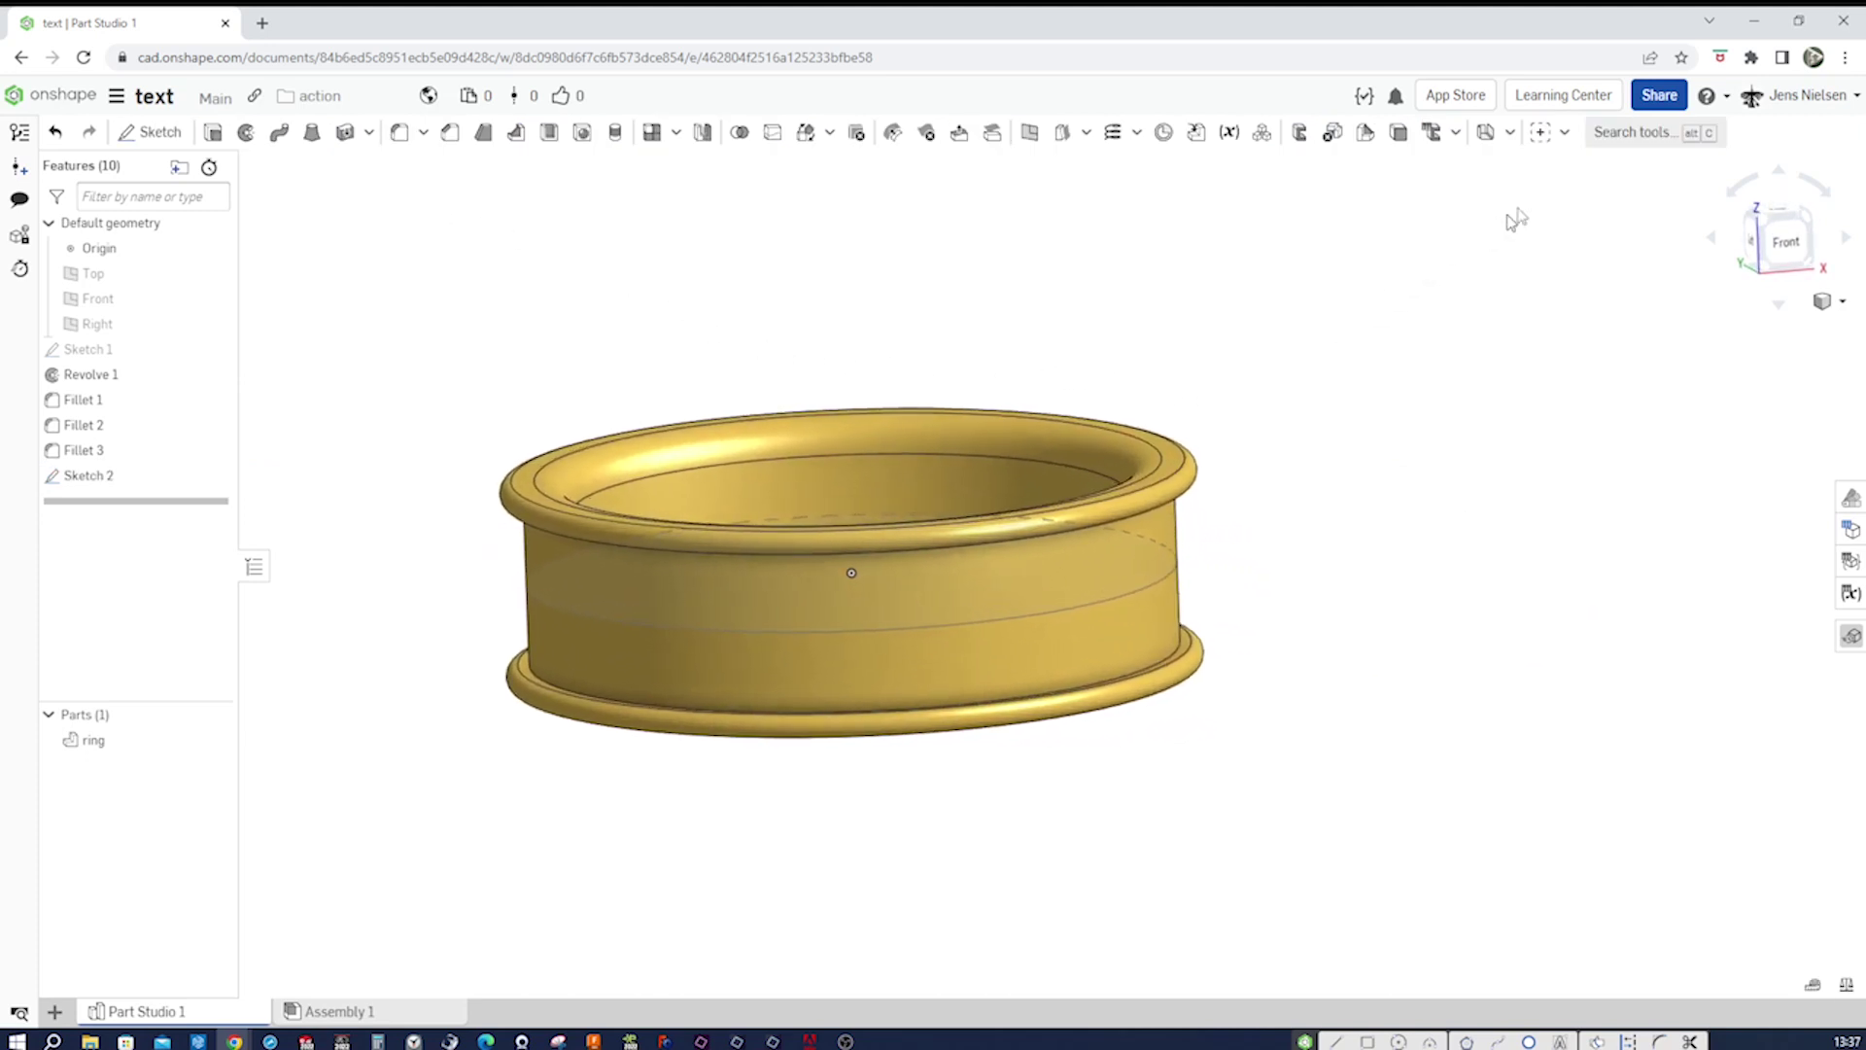
# Start Surface Text on the Sketch 2 curve and ring's outer face, entering NEVERODDOREVE.
pyautogui.click(1565, 133)
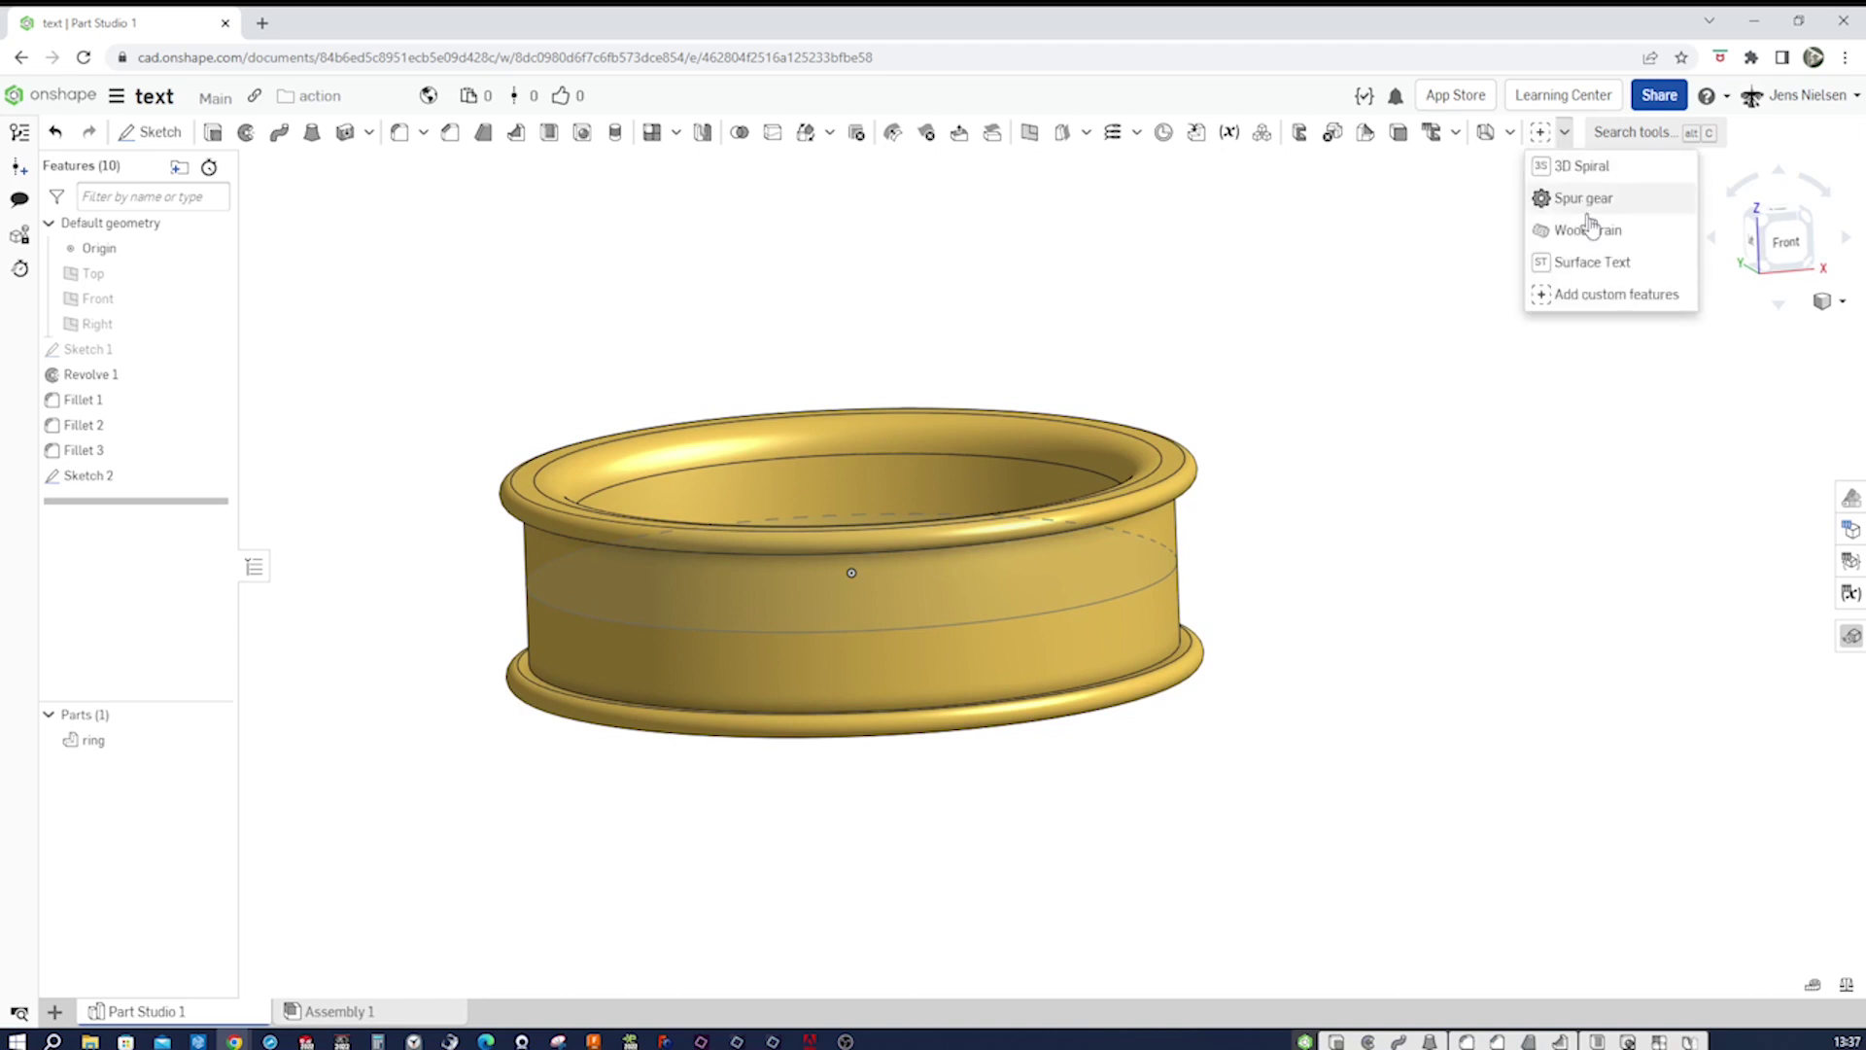
pyautogui.click(1600, 270)
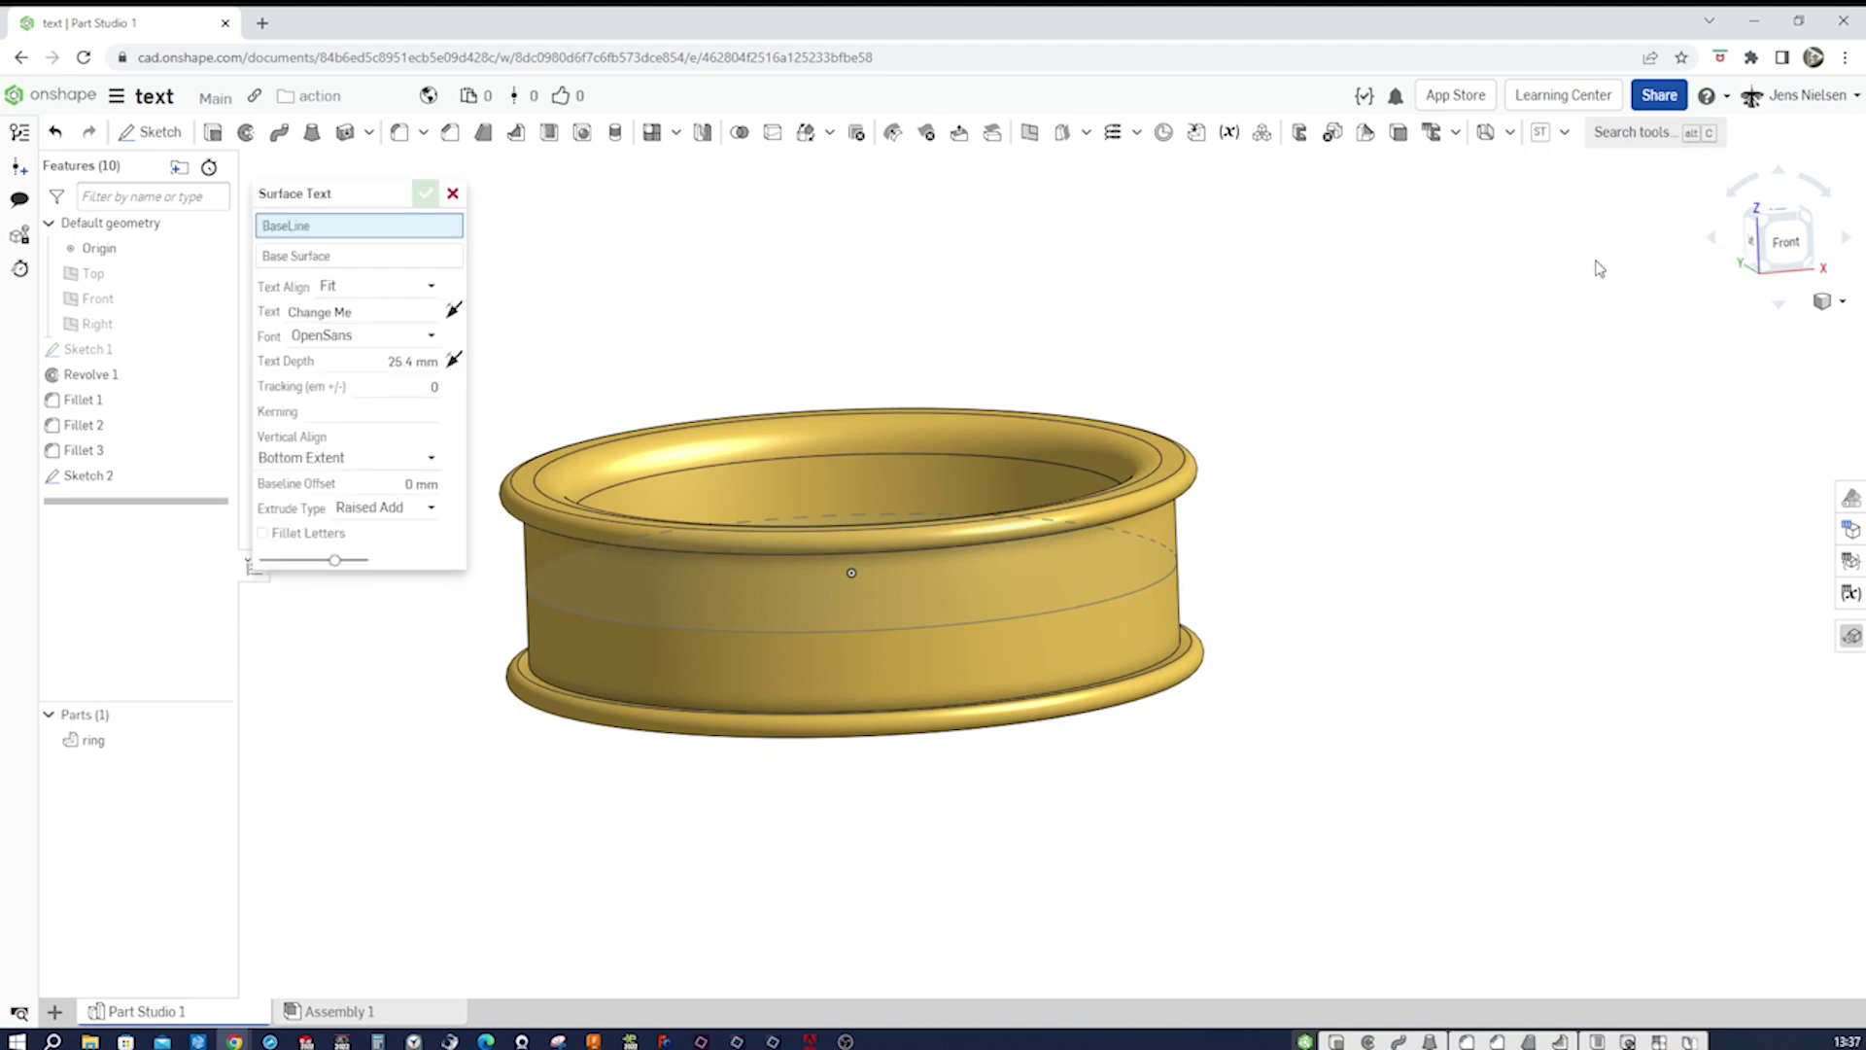
pyautogui.click(1165, 593)
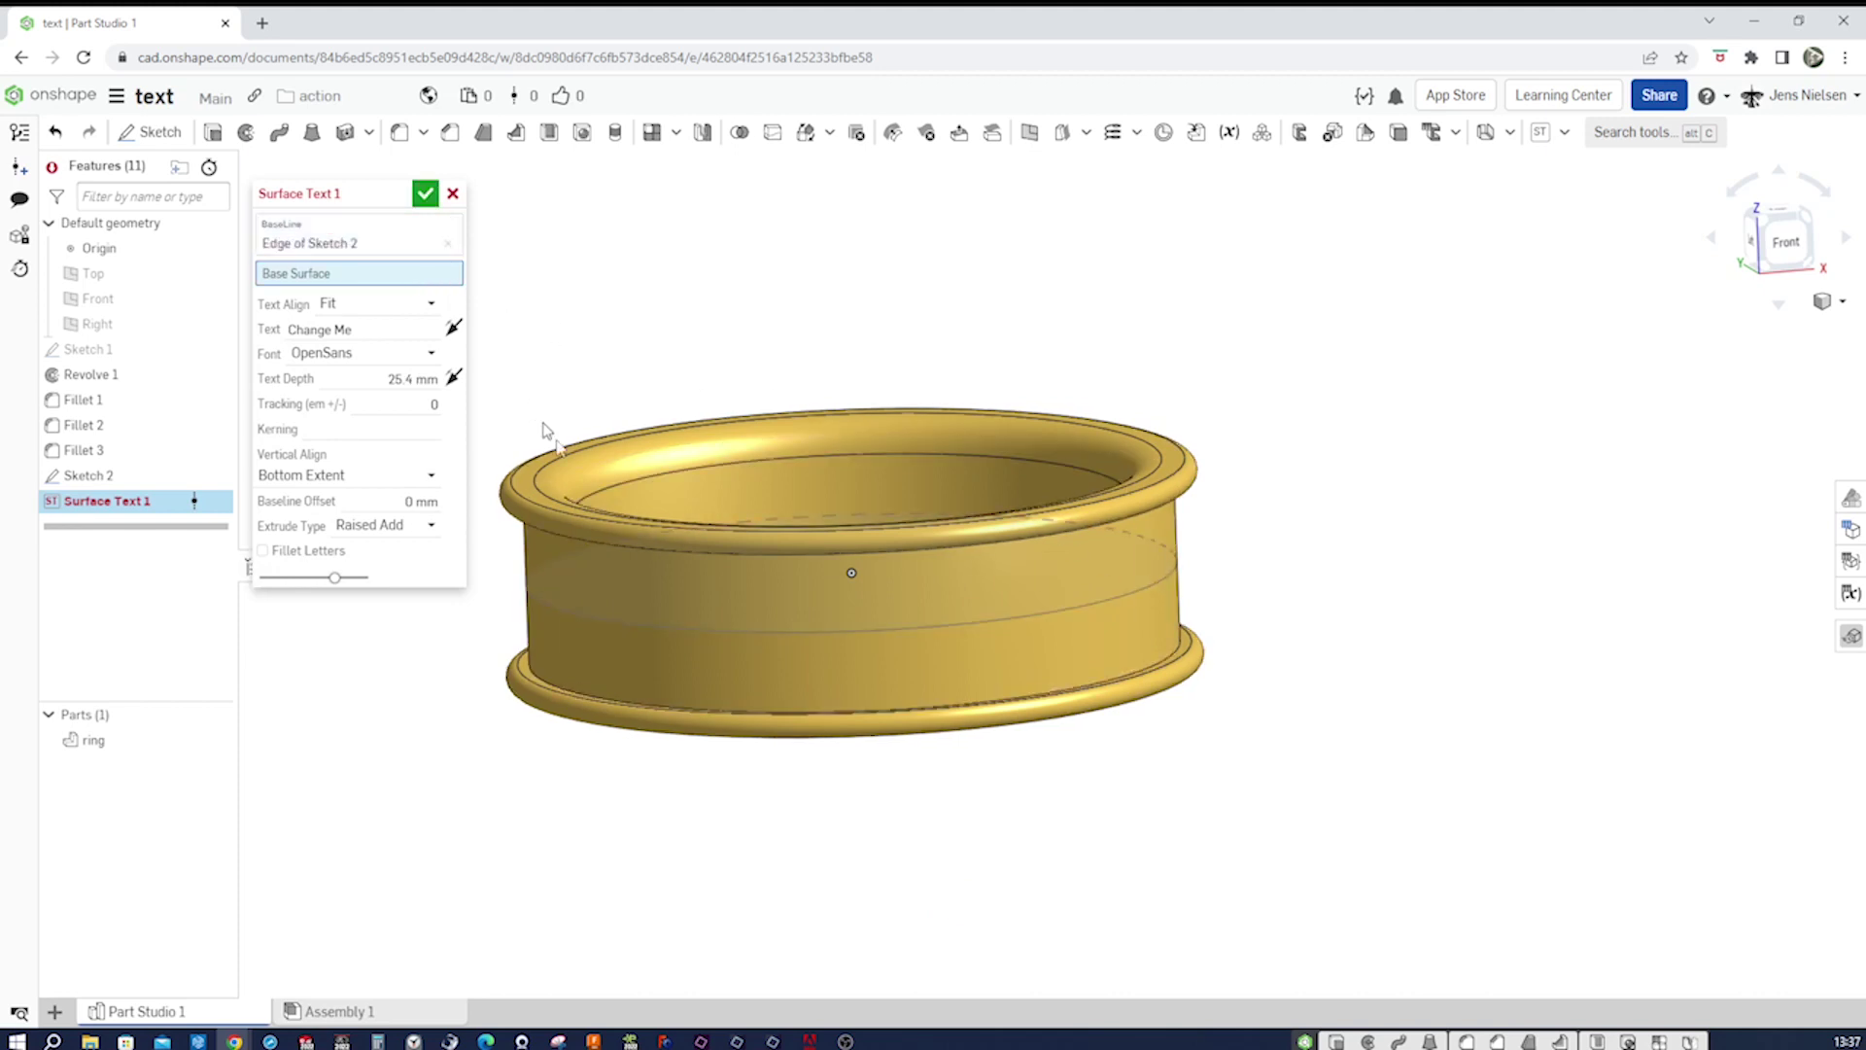
pyautogui.click(634, 586)
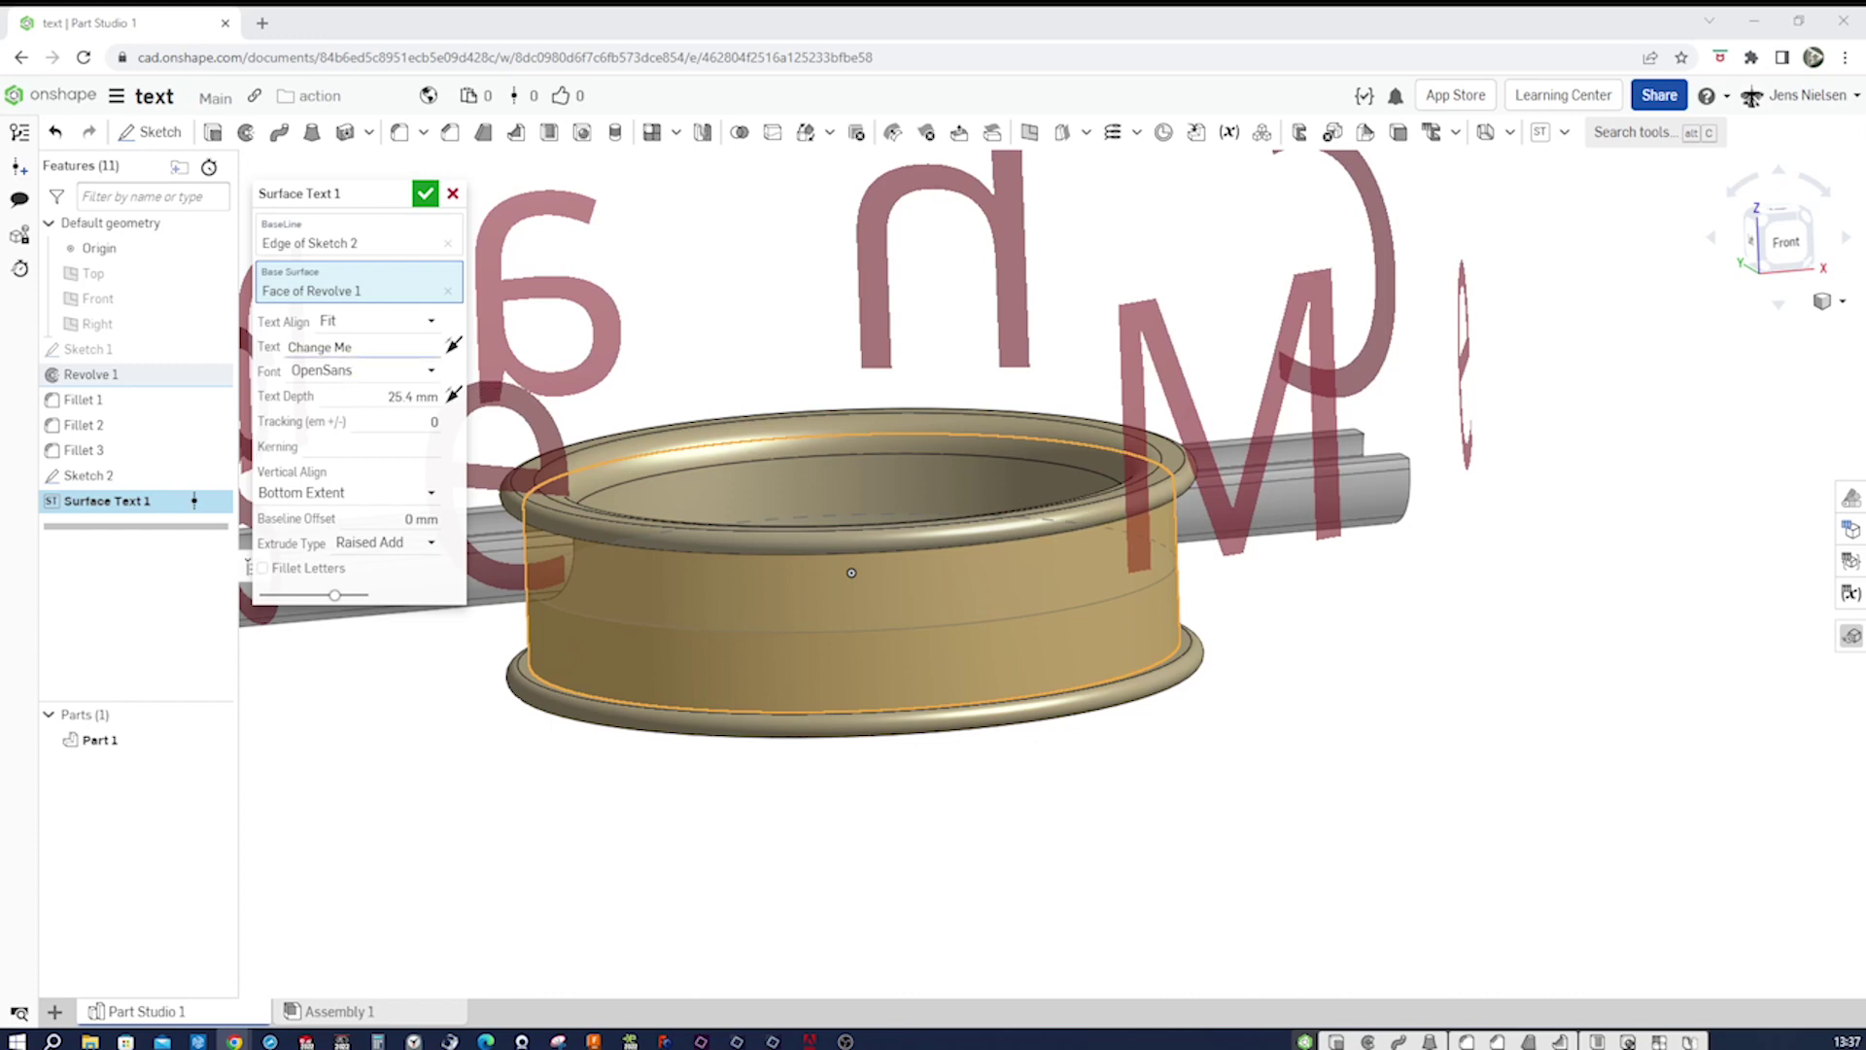
pyautogui.click(338, 352)
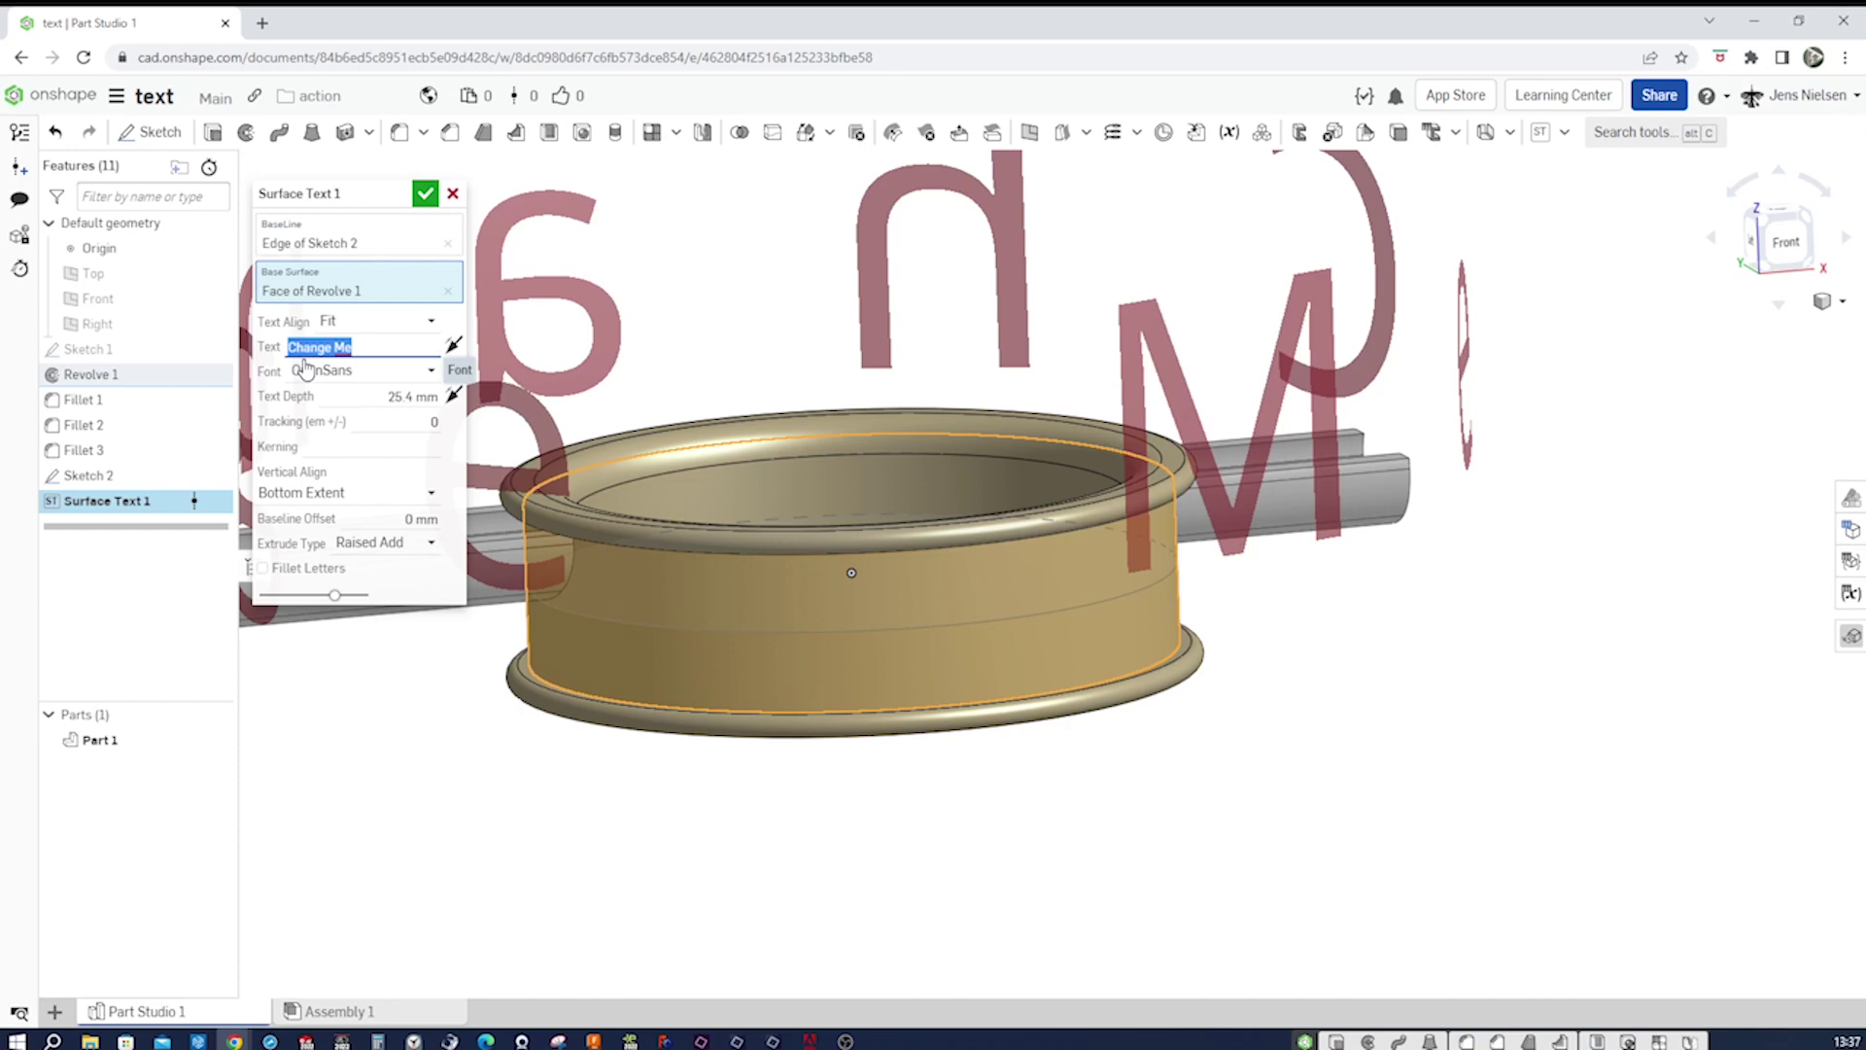
pyautogui.write('NEVERODDOREVE')
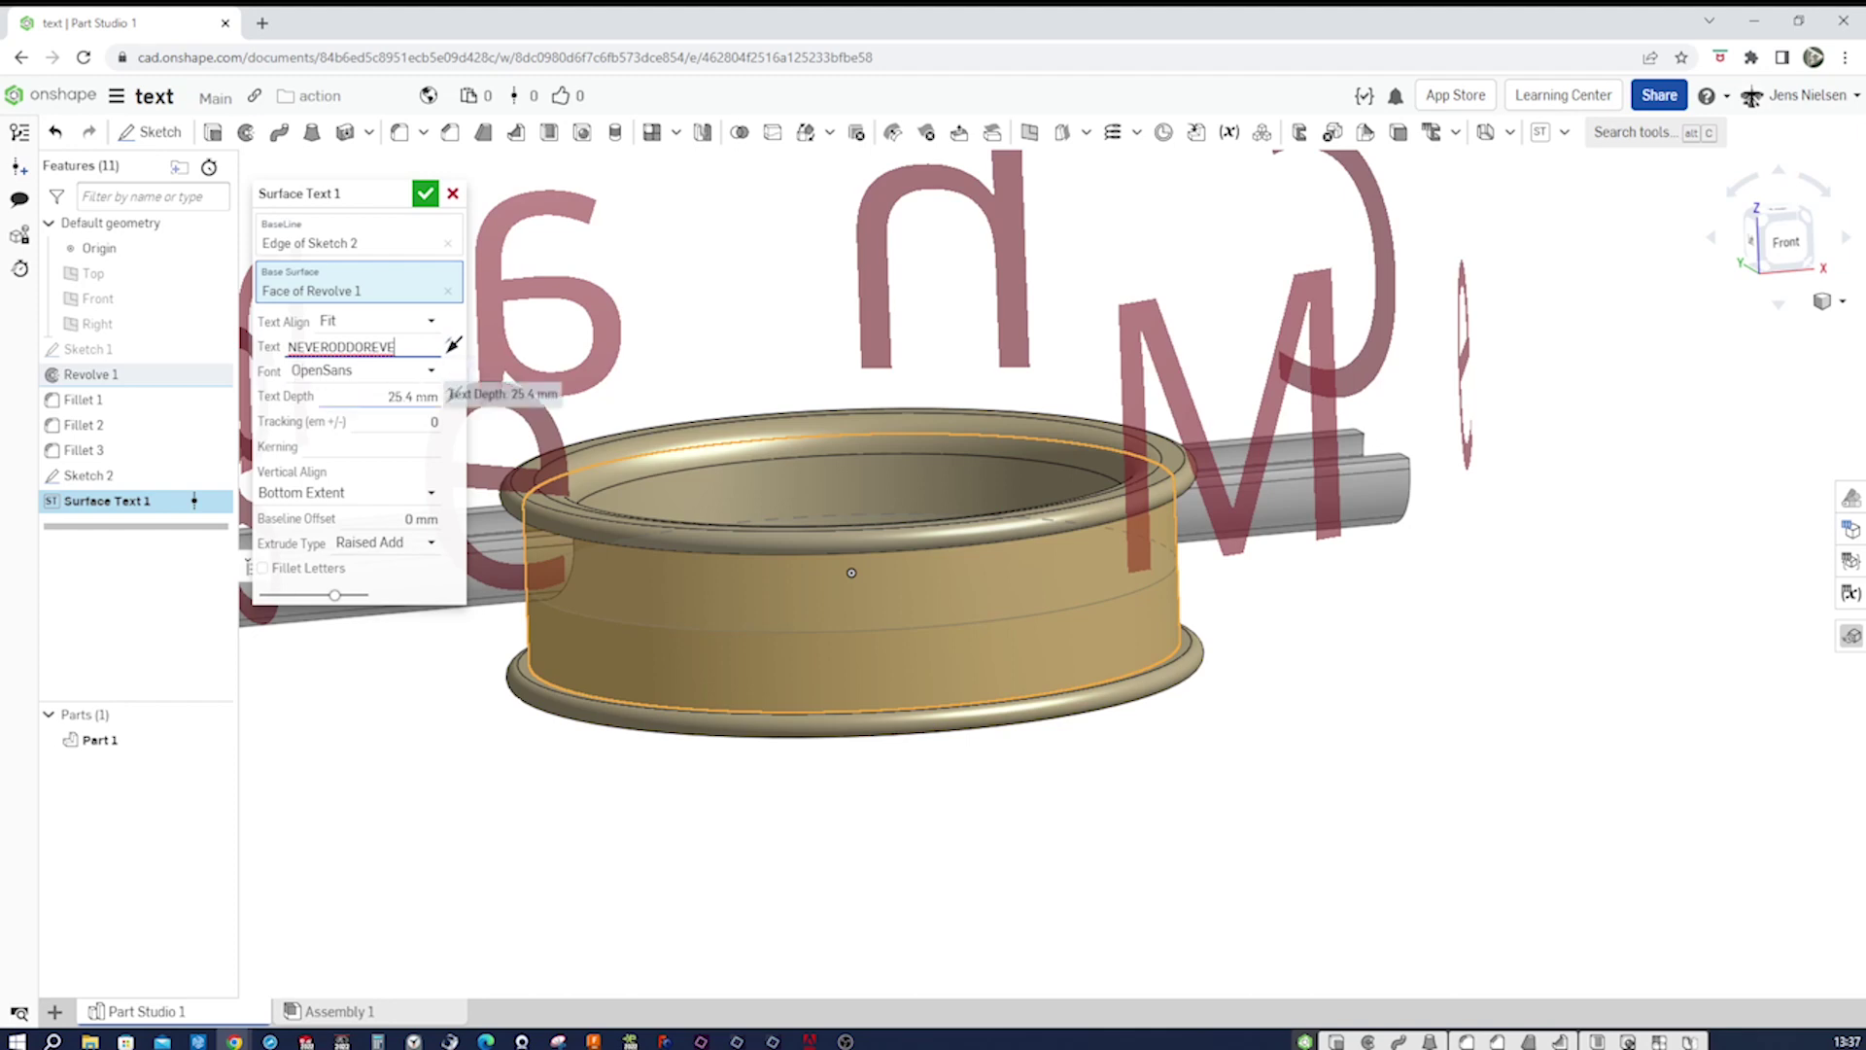
# Set text depth to 0.4 mm and vertical alignment to Middle, then confirm.
pyautogui.click(413, 397)
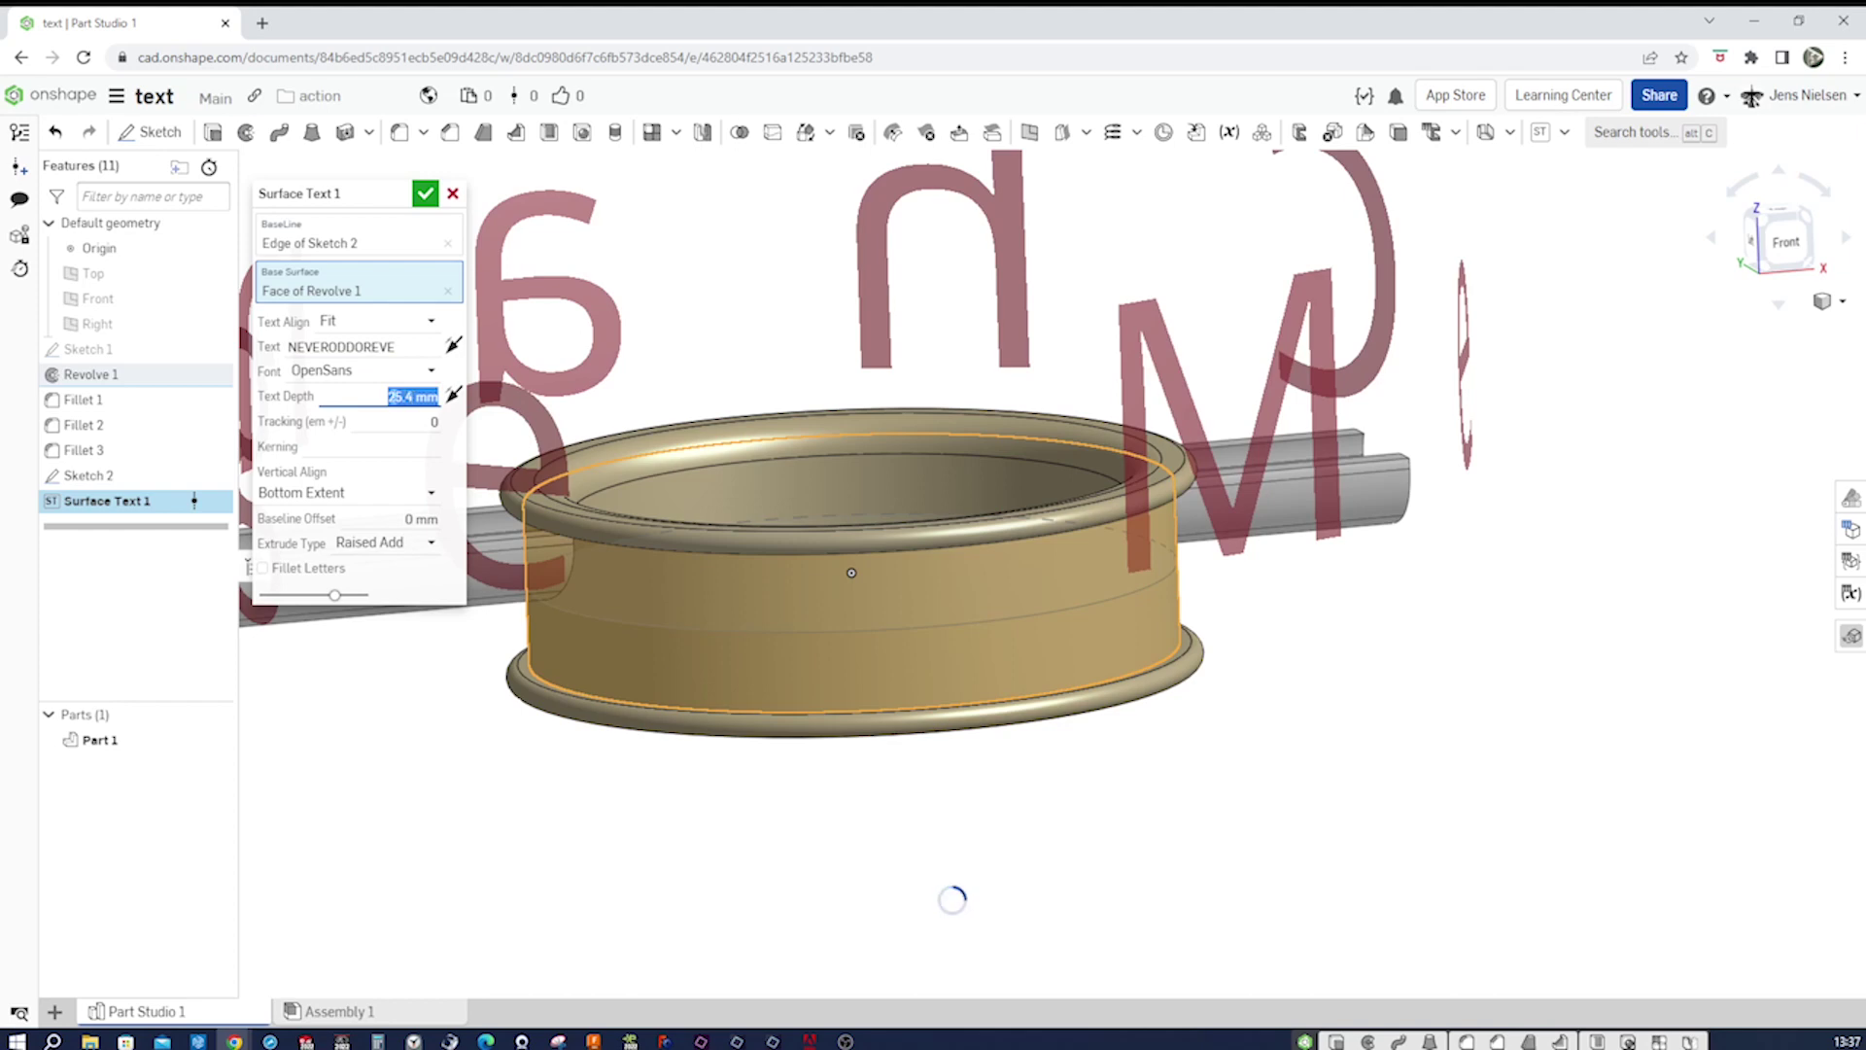
pyautogui.press('BackSpace')
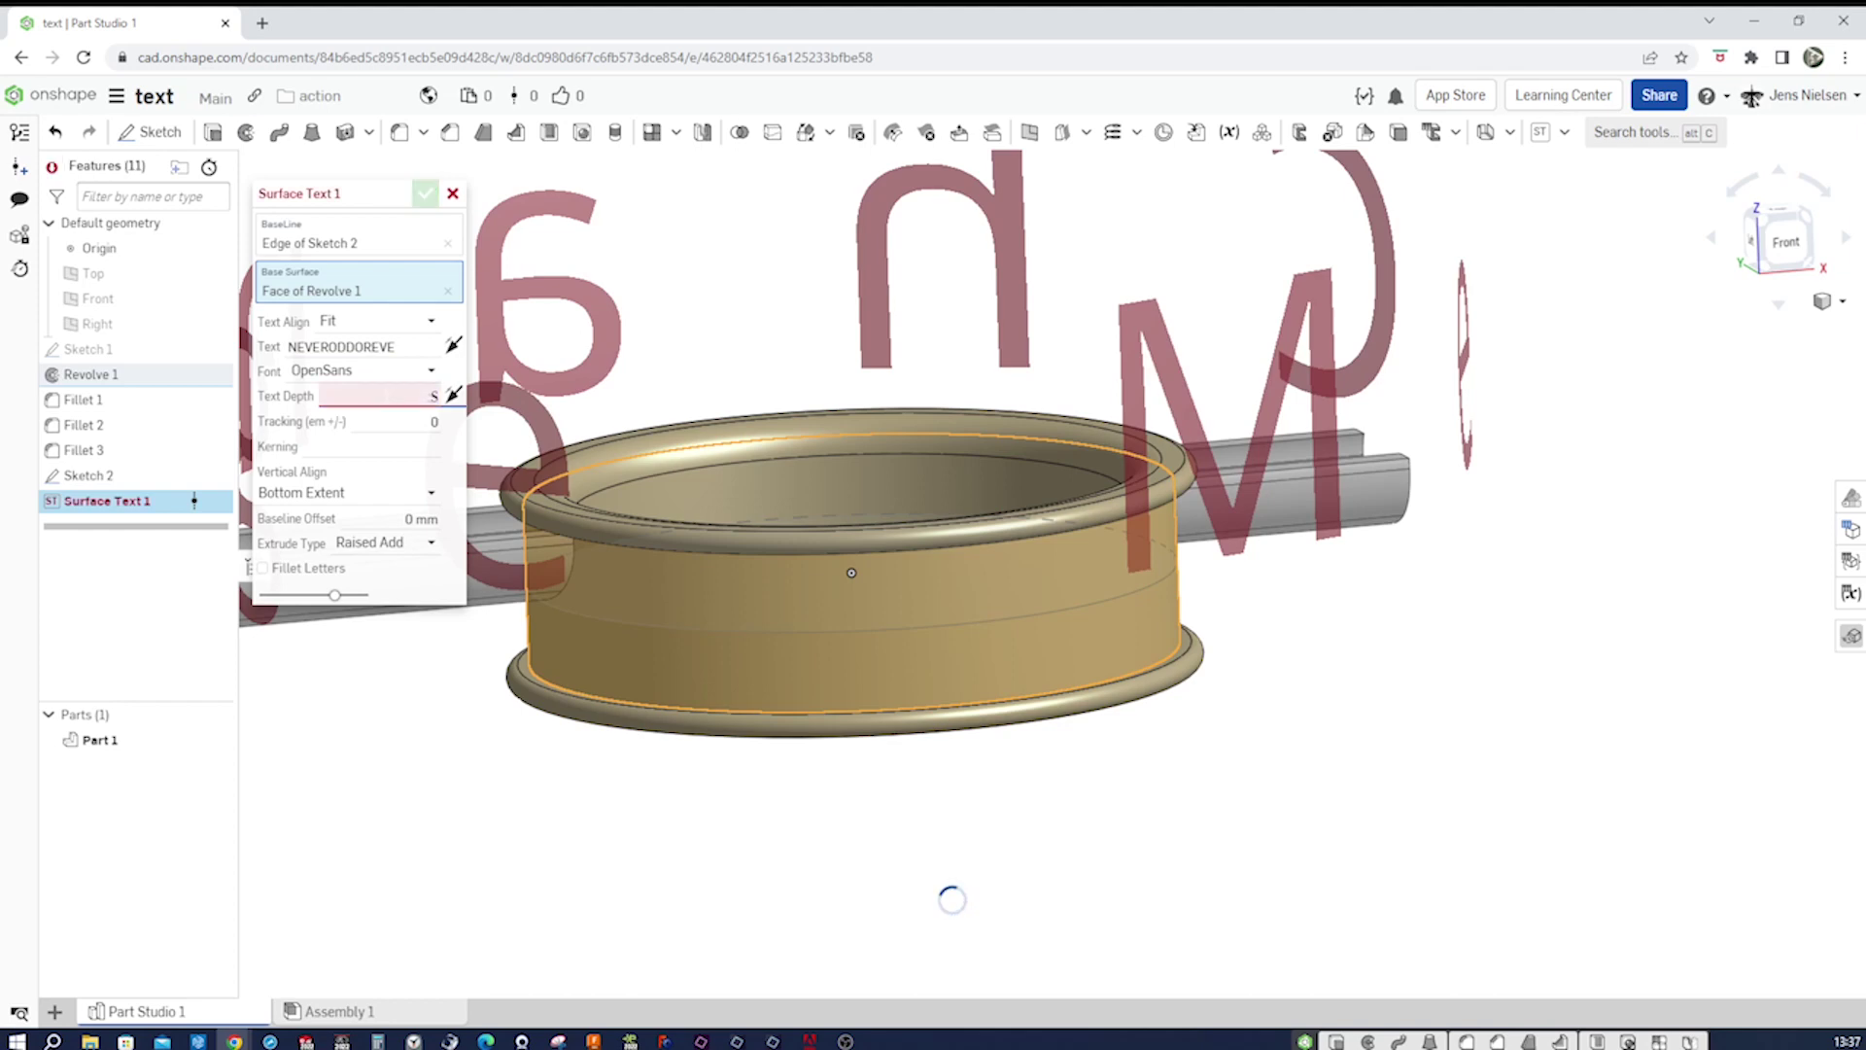
pyautogui.write('5')
pyautogui.hotkey('ctrl', 'a')
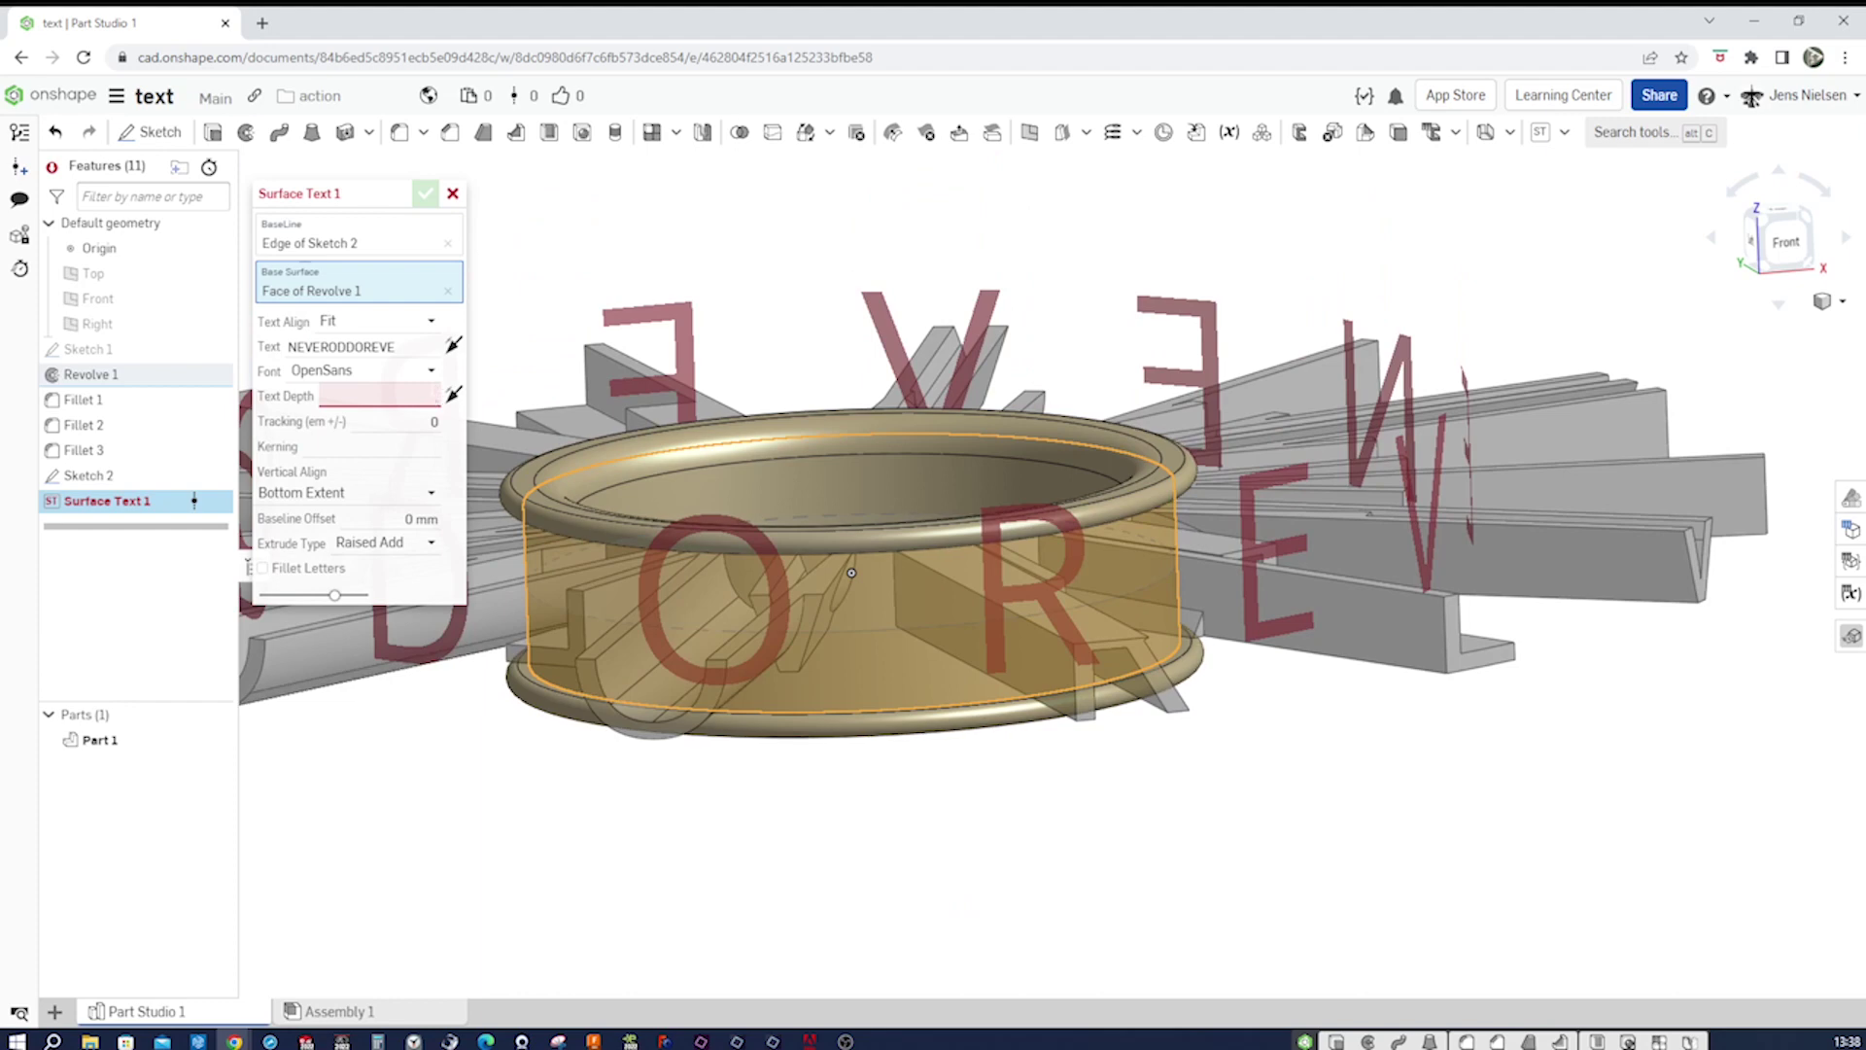
pyautogui.write('.4')
pyautogui.press('Return')
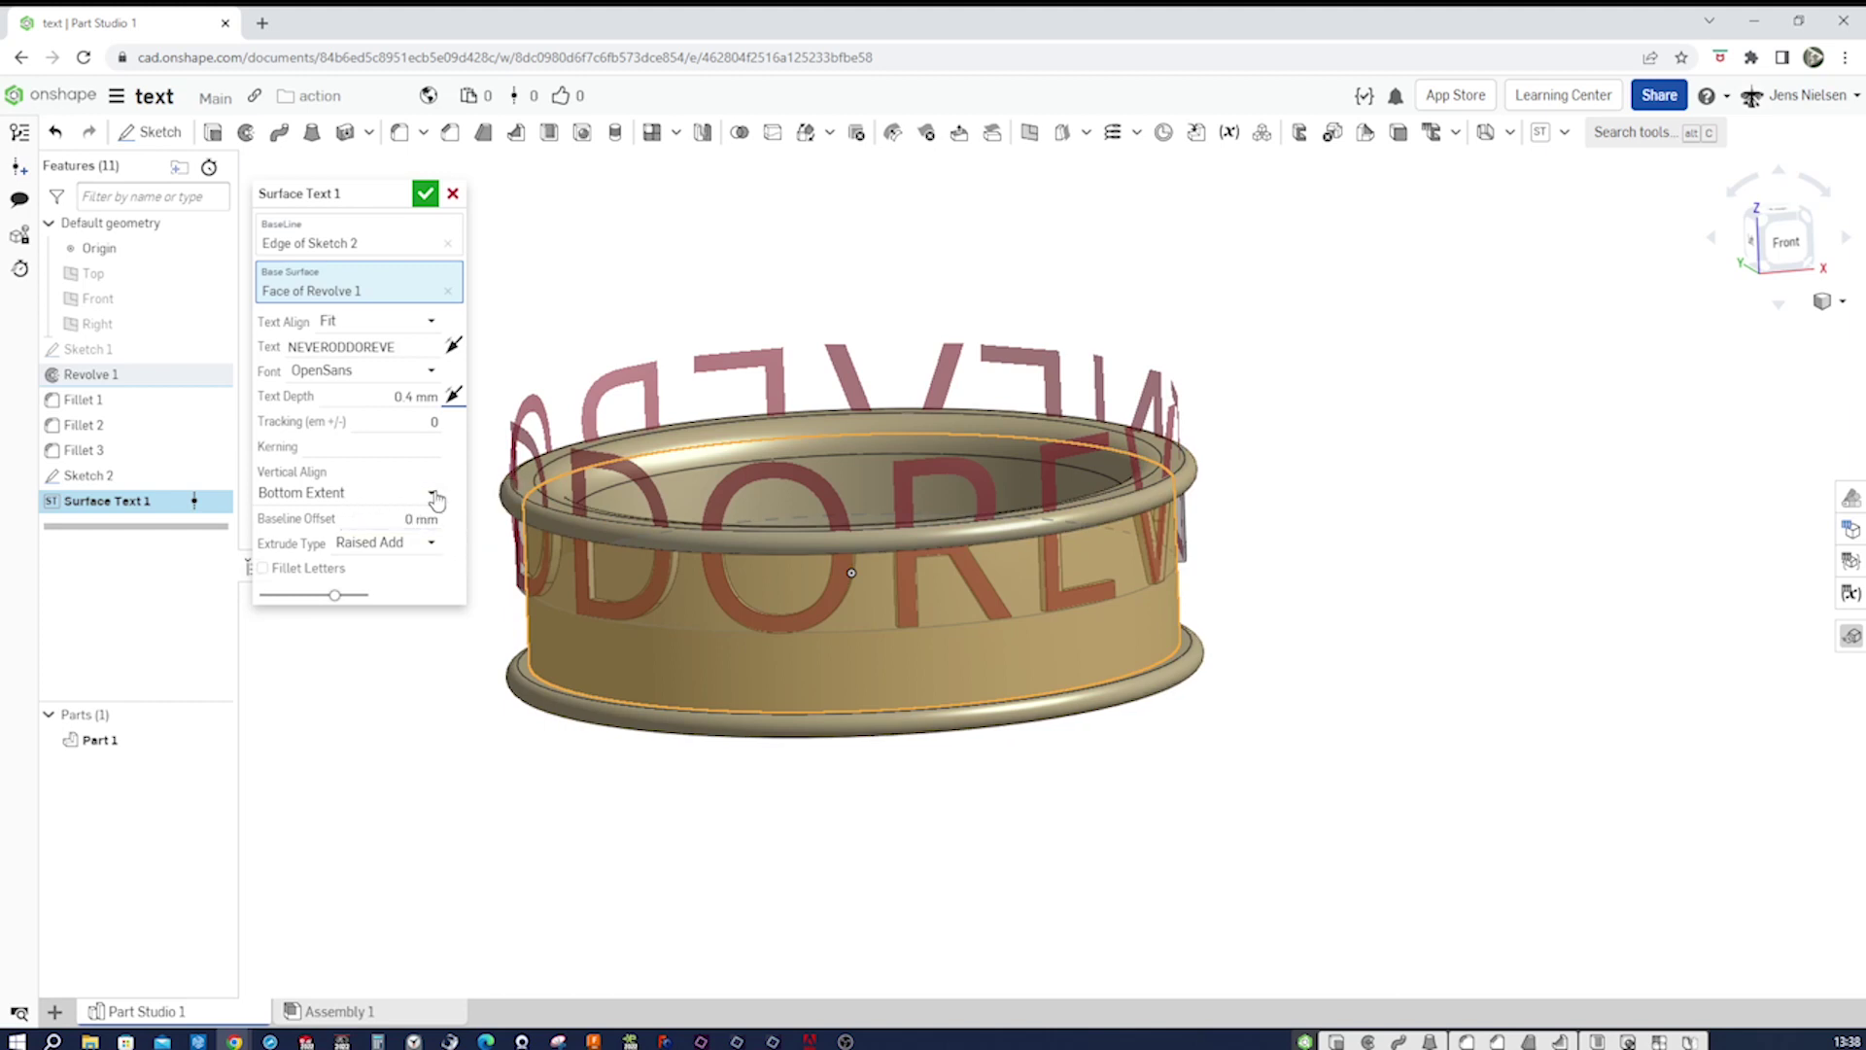
pyautogui.click(435, 497)
pyautogui.click(315, 573)
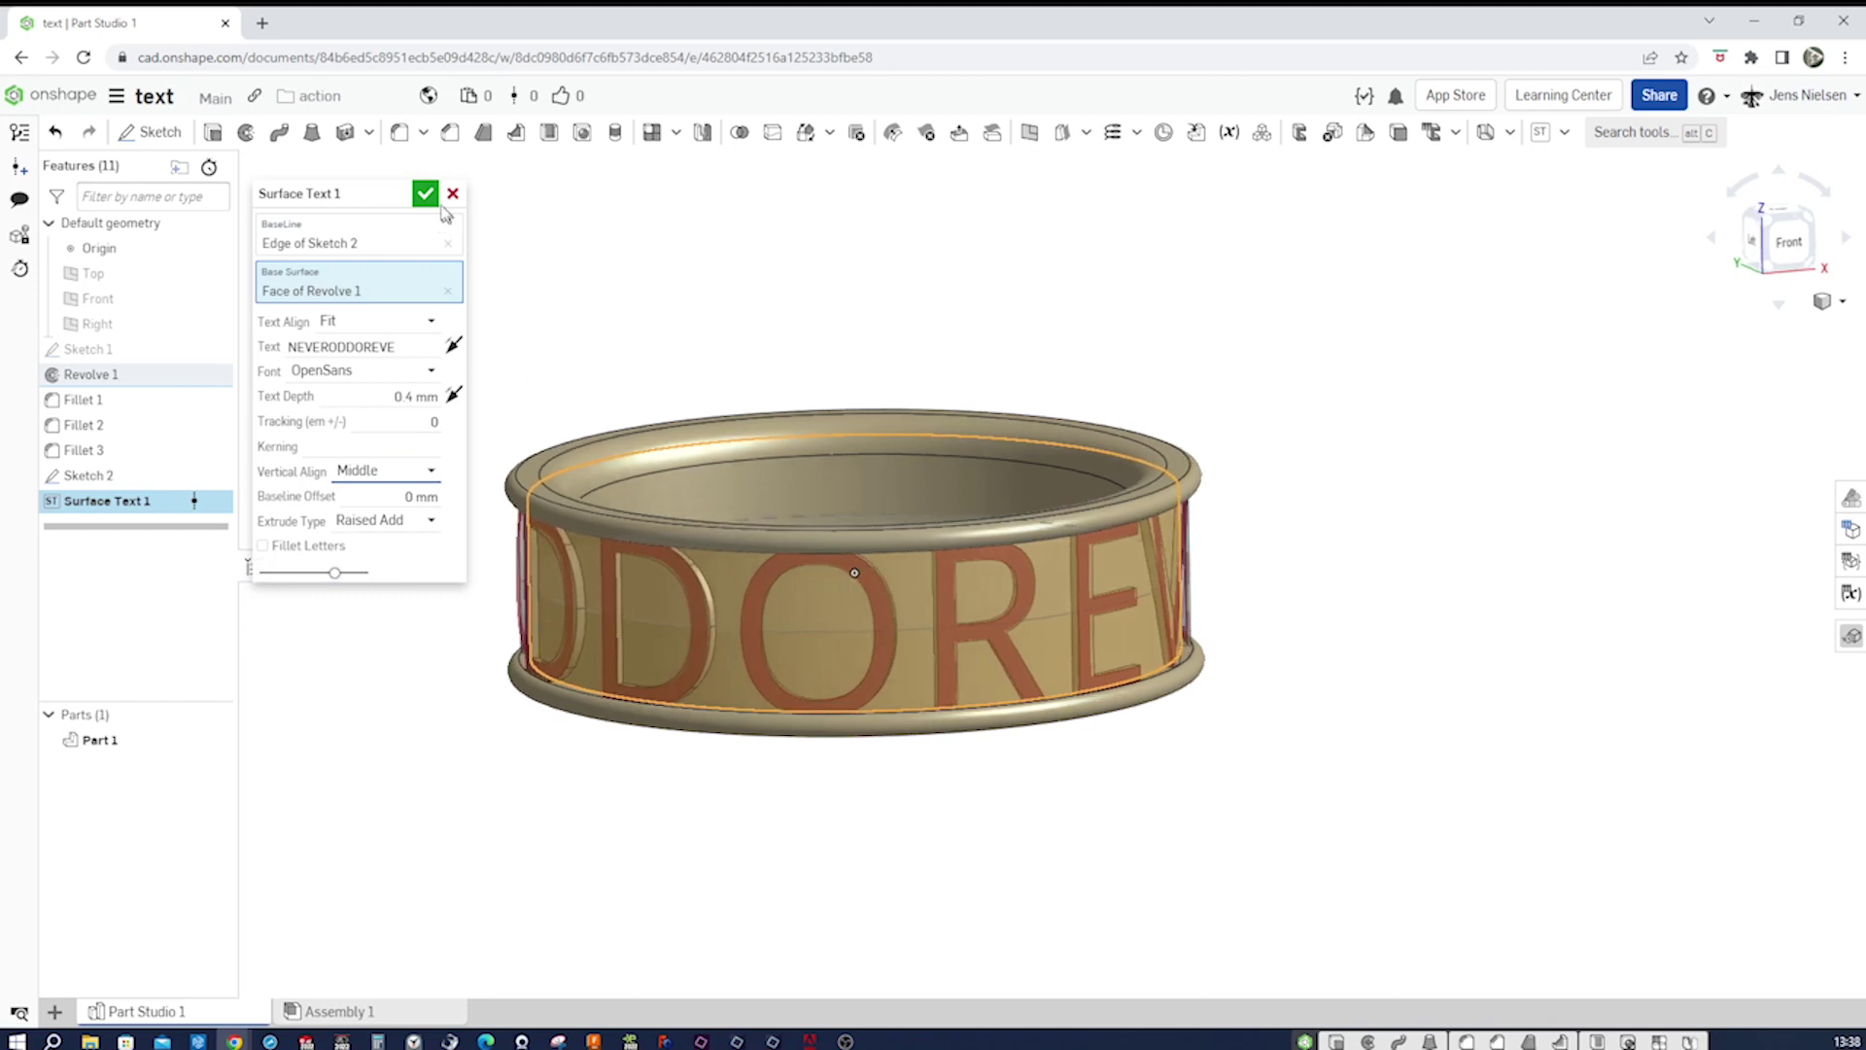
pyautogui.click(428, 197)
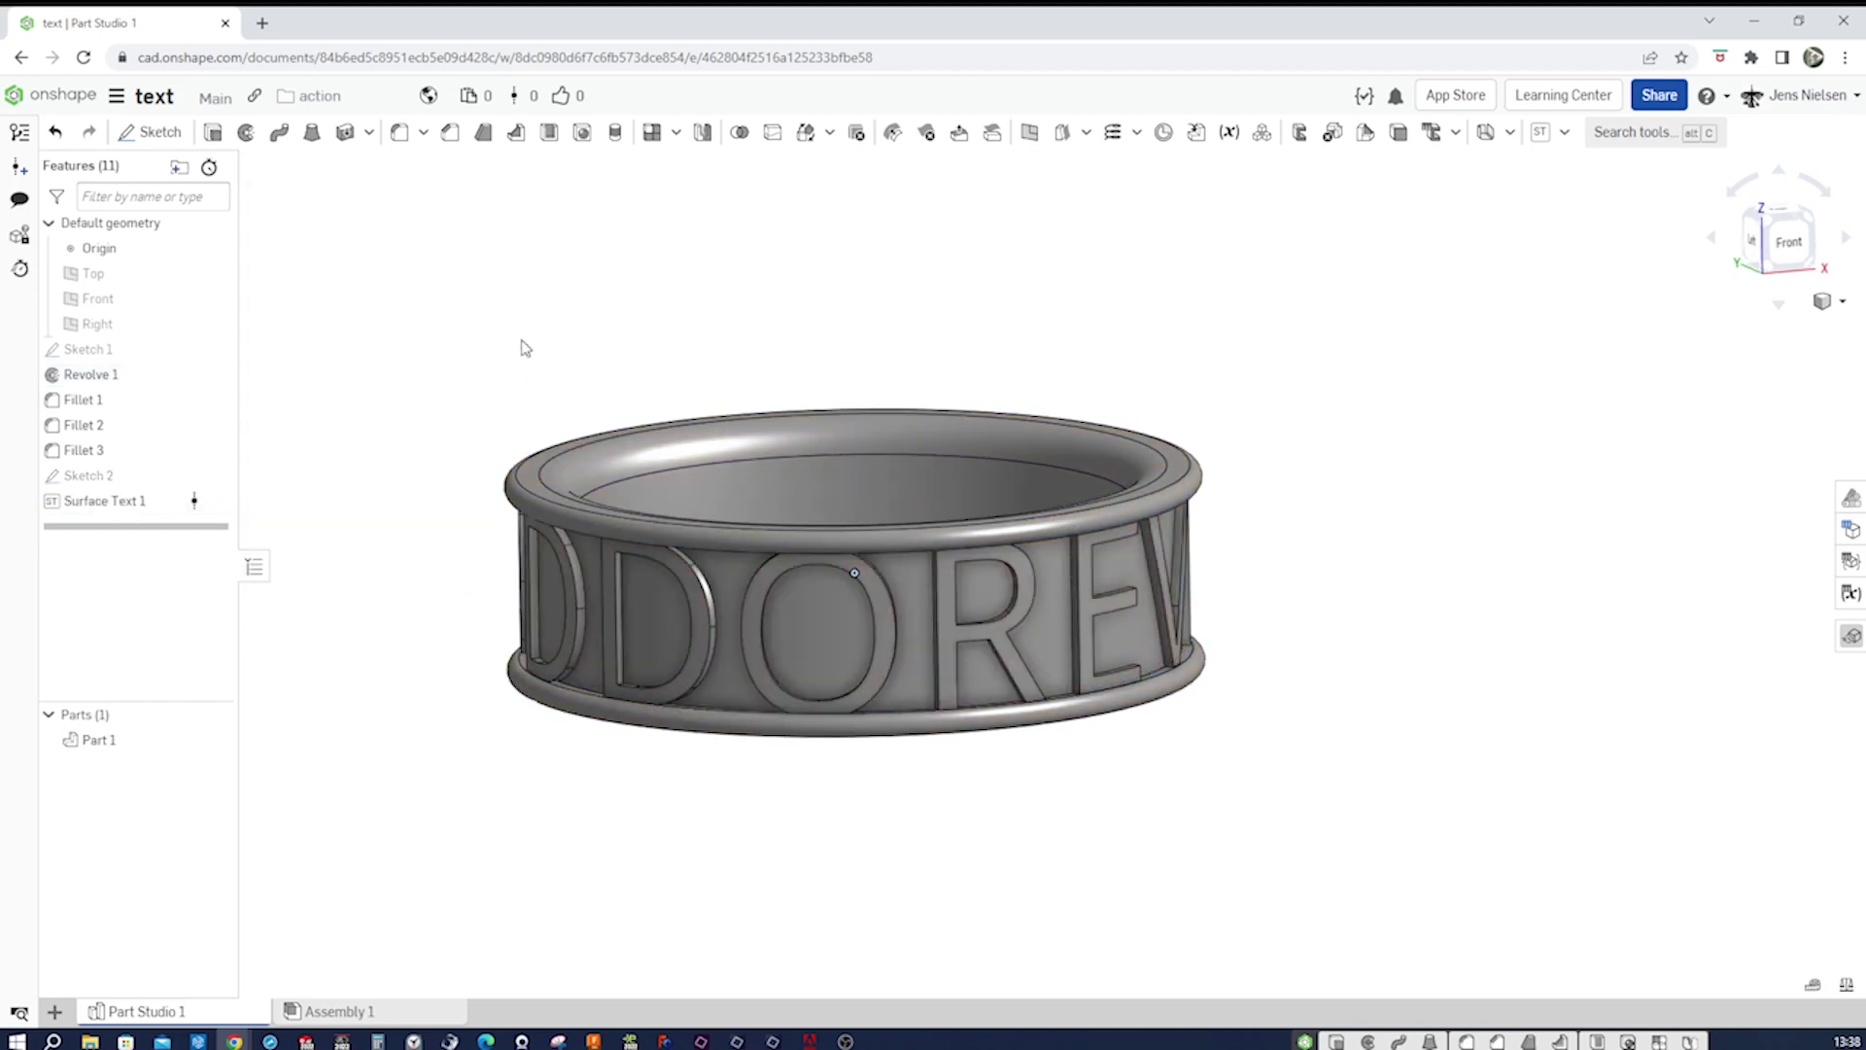
# Give the Surface Text 1 raised letters a purple face appearance (836ABB).
pyautogui.hotkey('shift', '1')
pyautogui.press('Left')
pyautogui.press('Left')
pyautogui.press('Left')
pyautogui.press('Down')
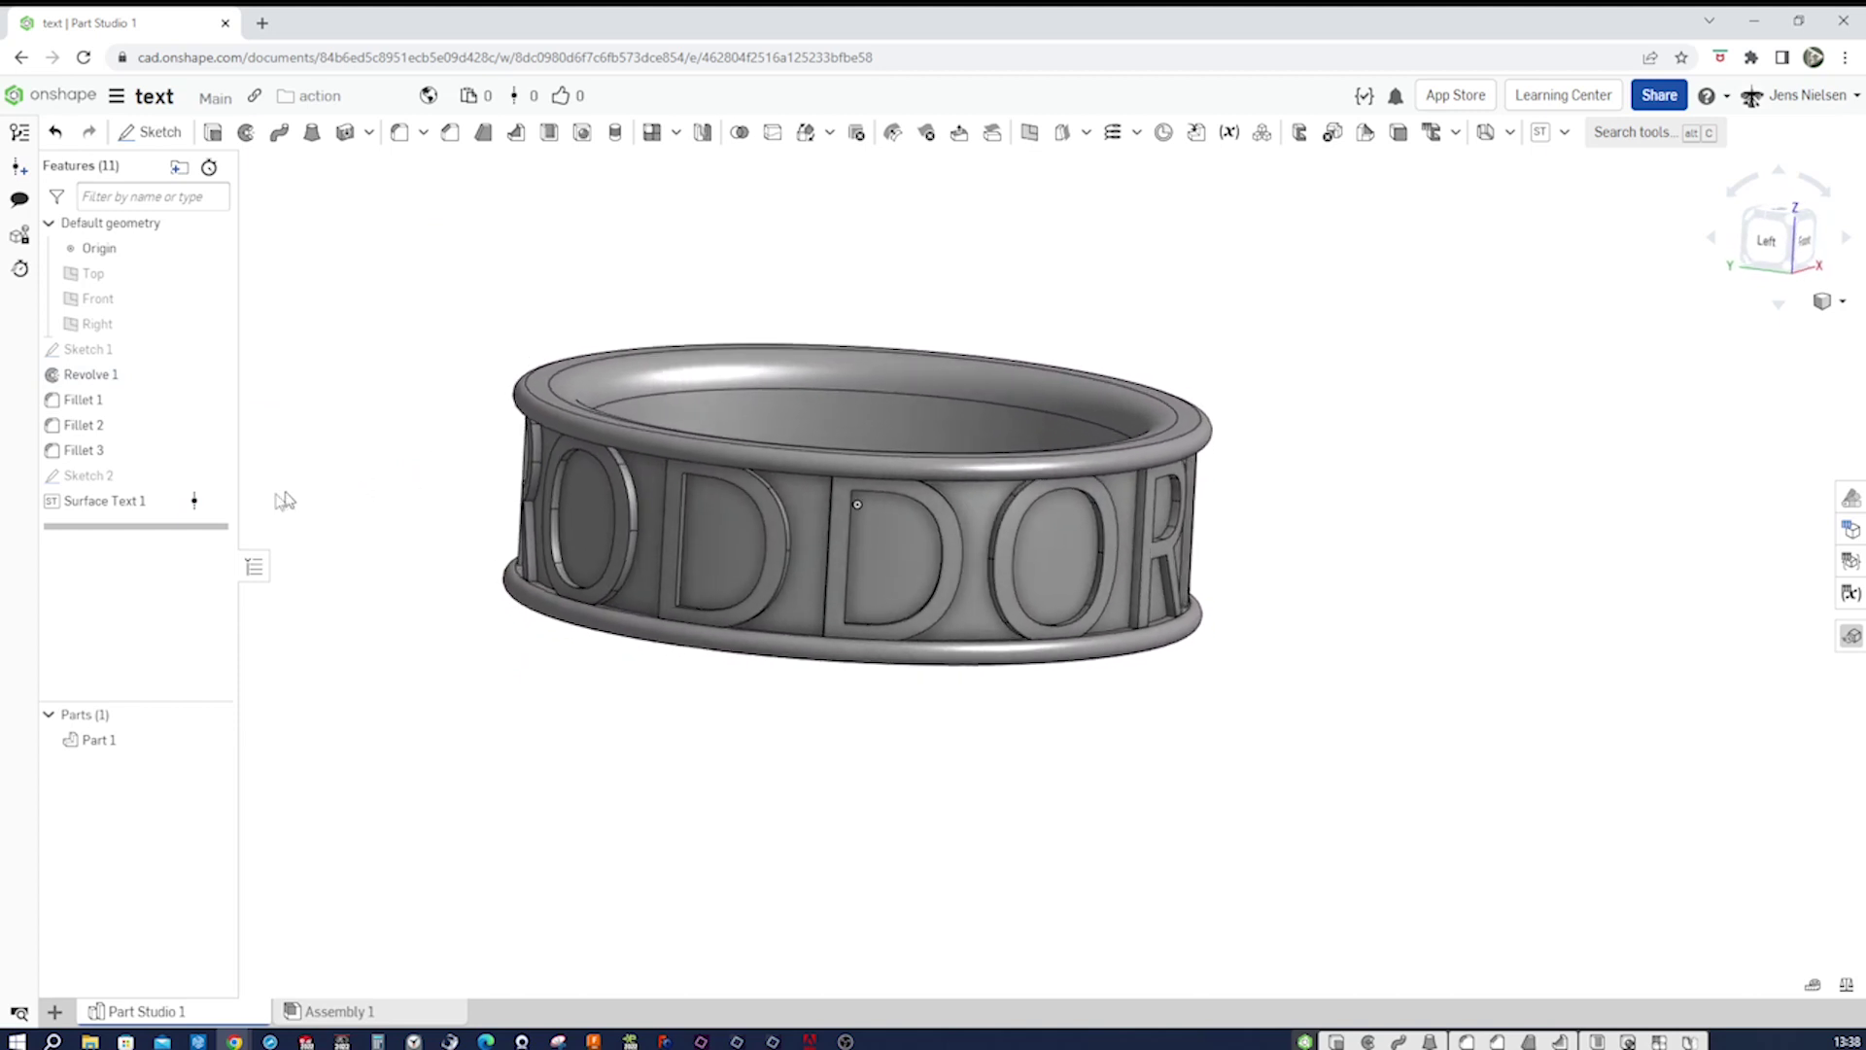
pyautogui.rightClick(144, 512)
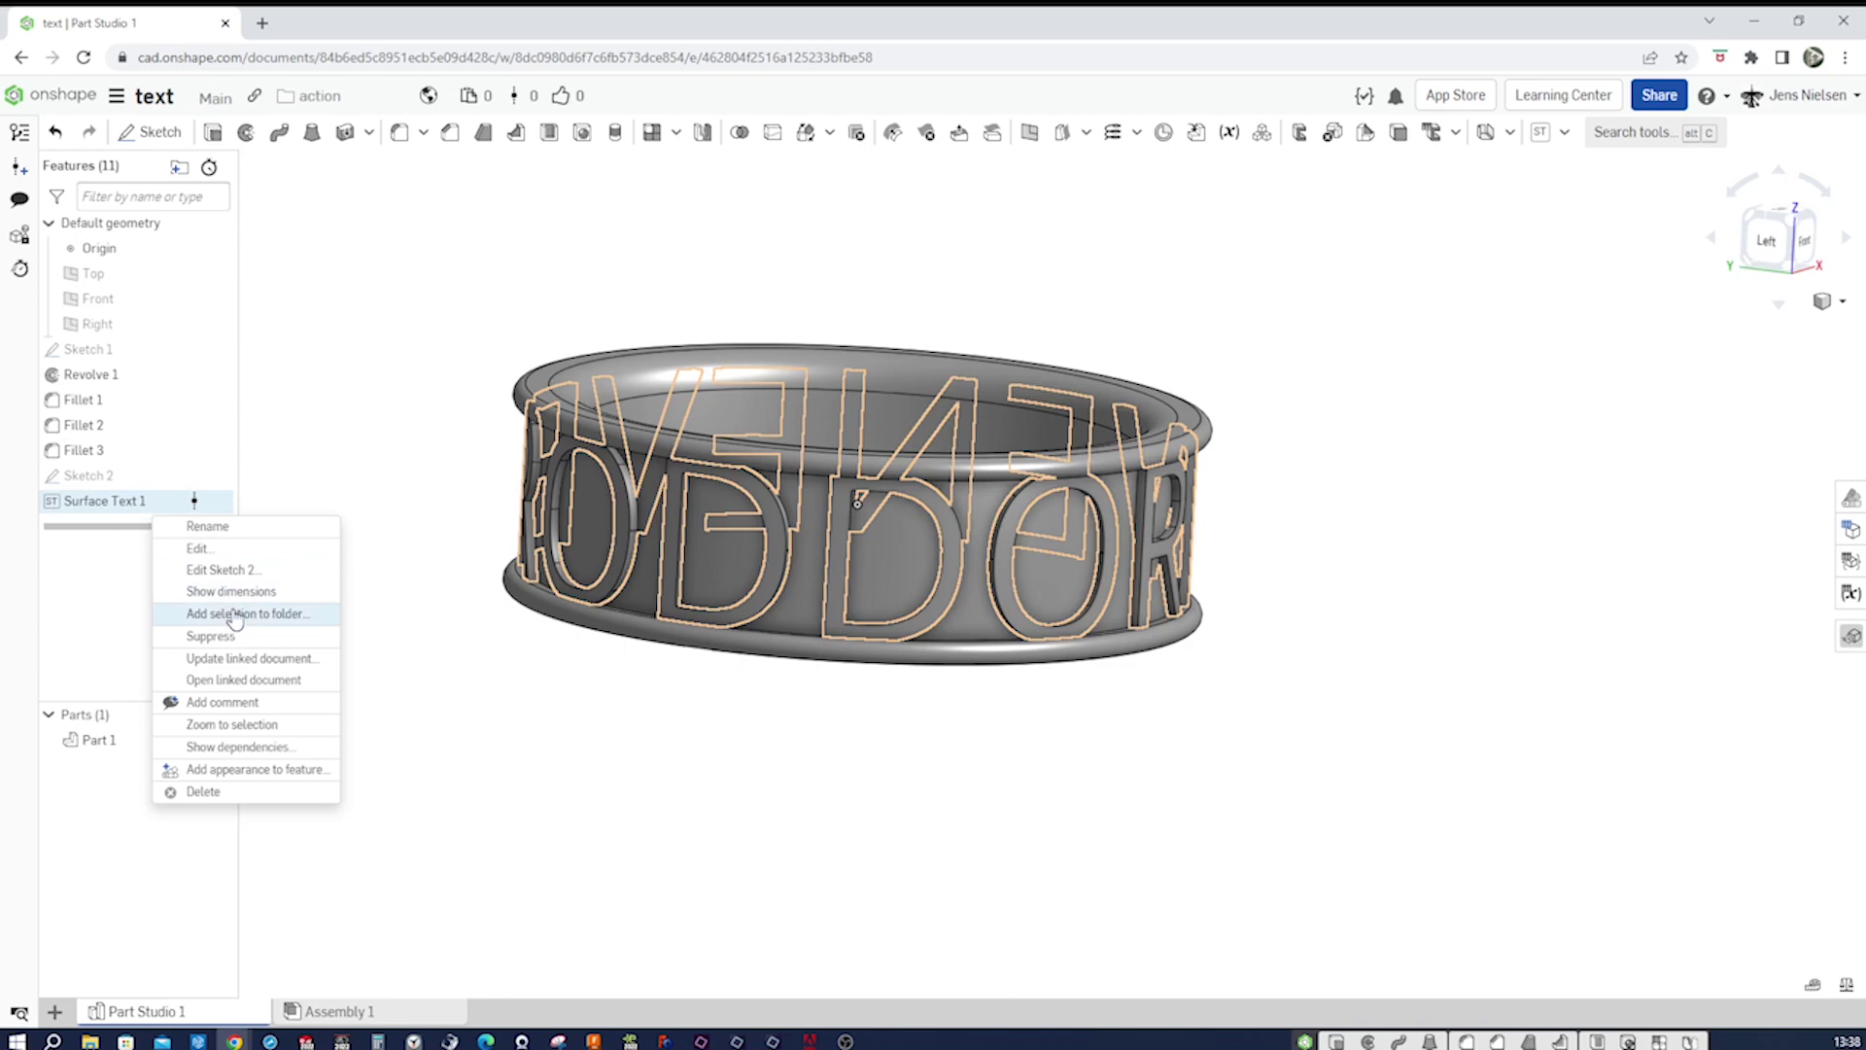
pyautogui.click(265, 770)
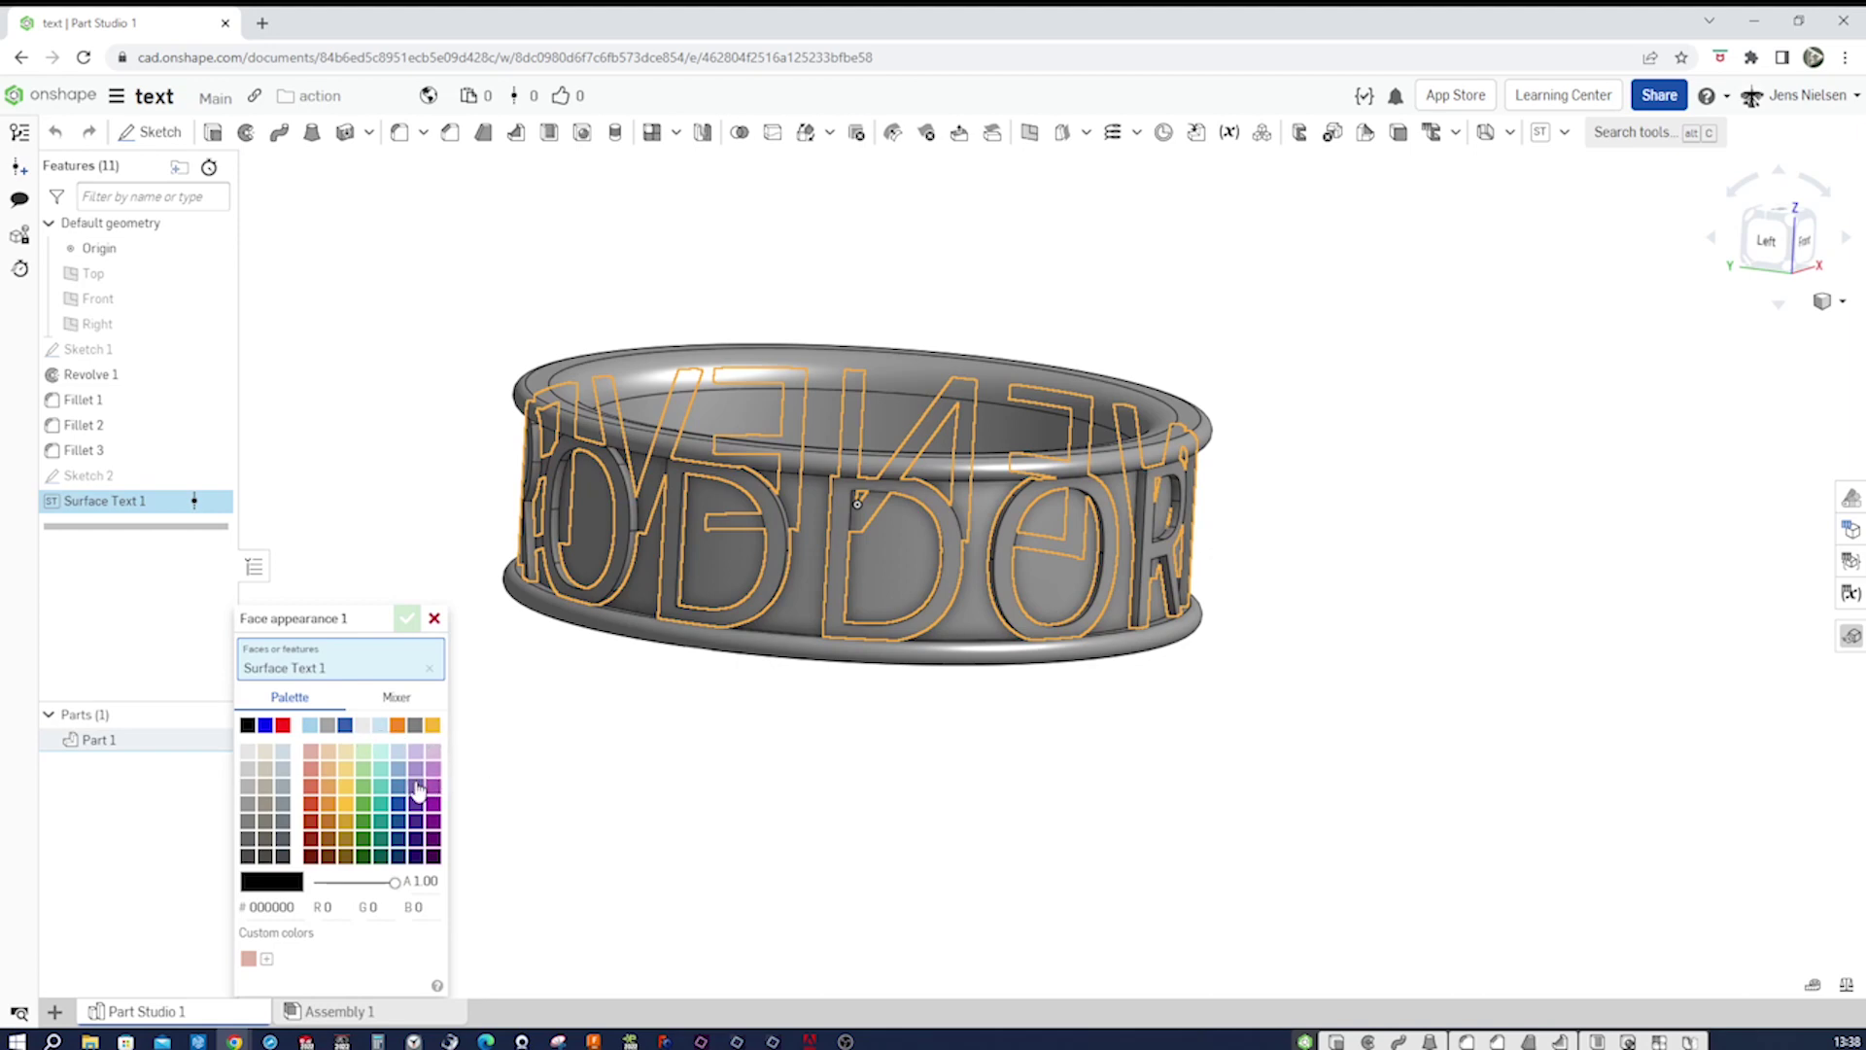
pyautogui.click(400, 787)
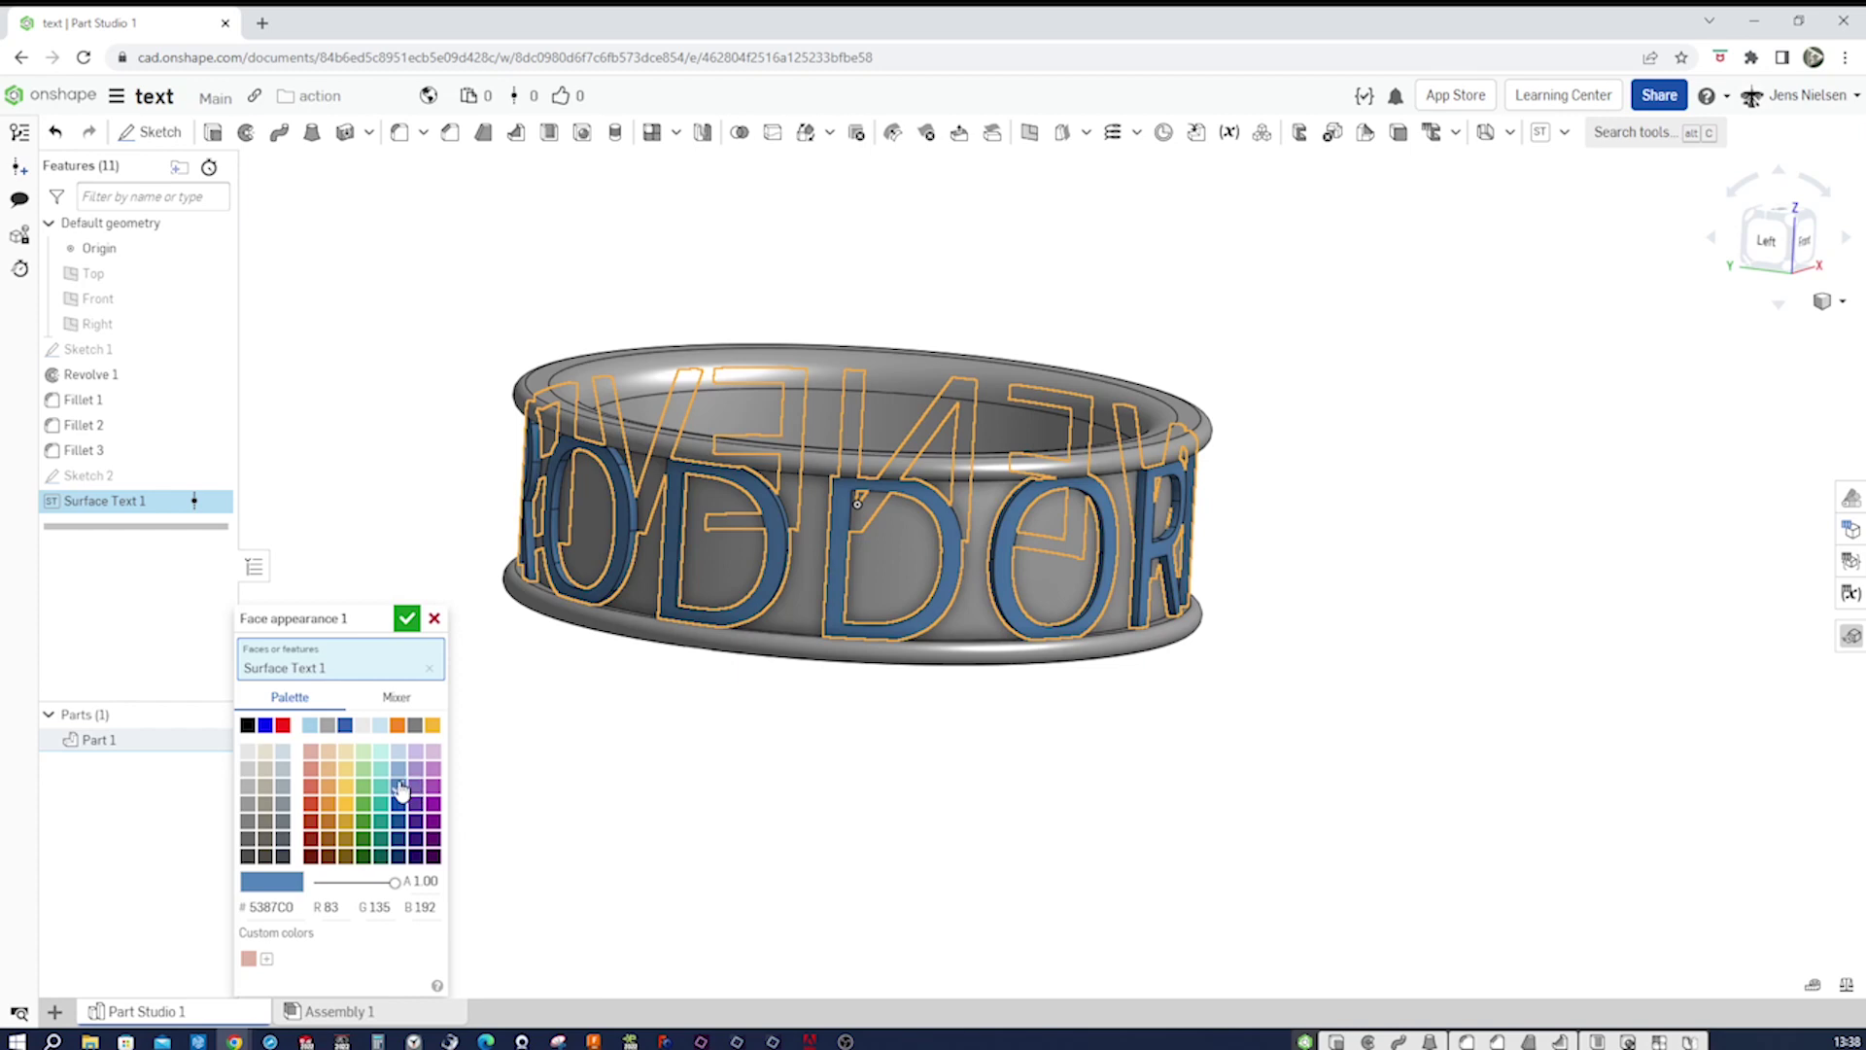
pyautogui.click(363, 785)
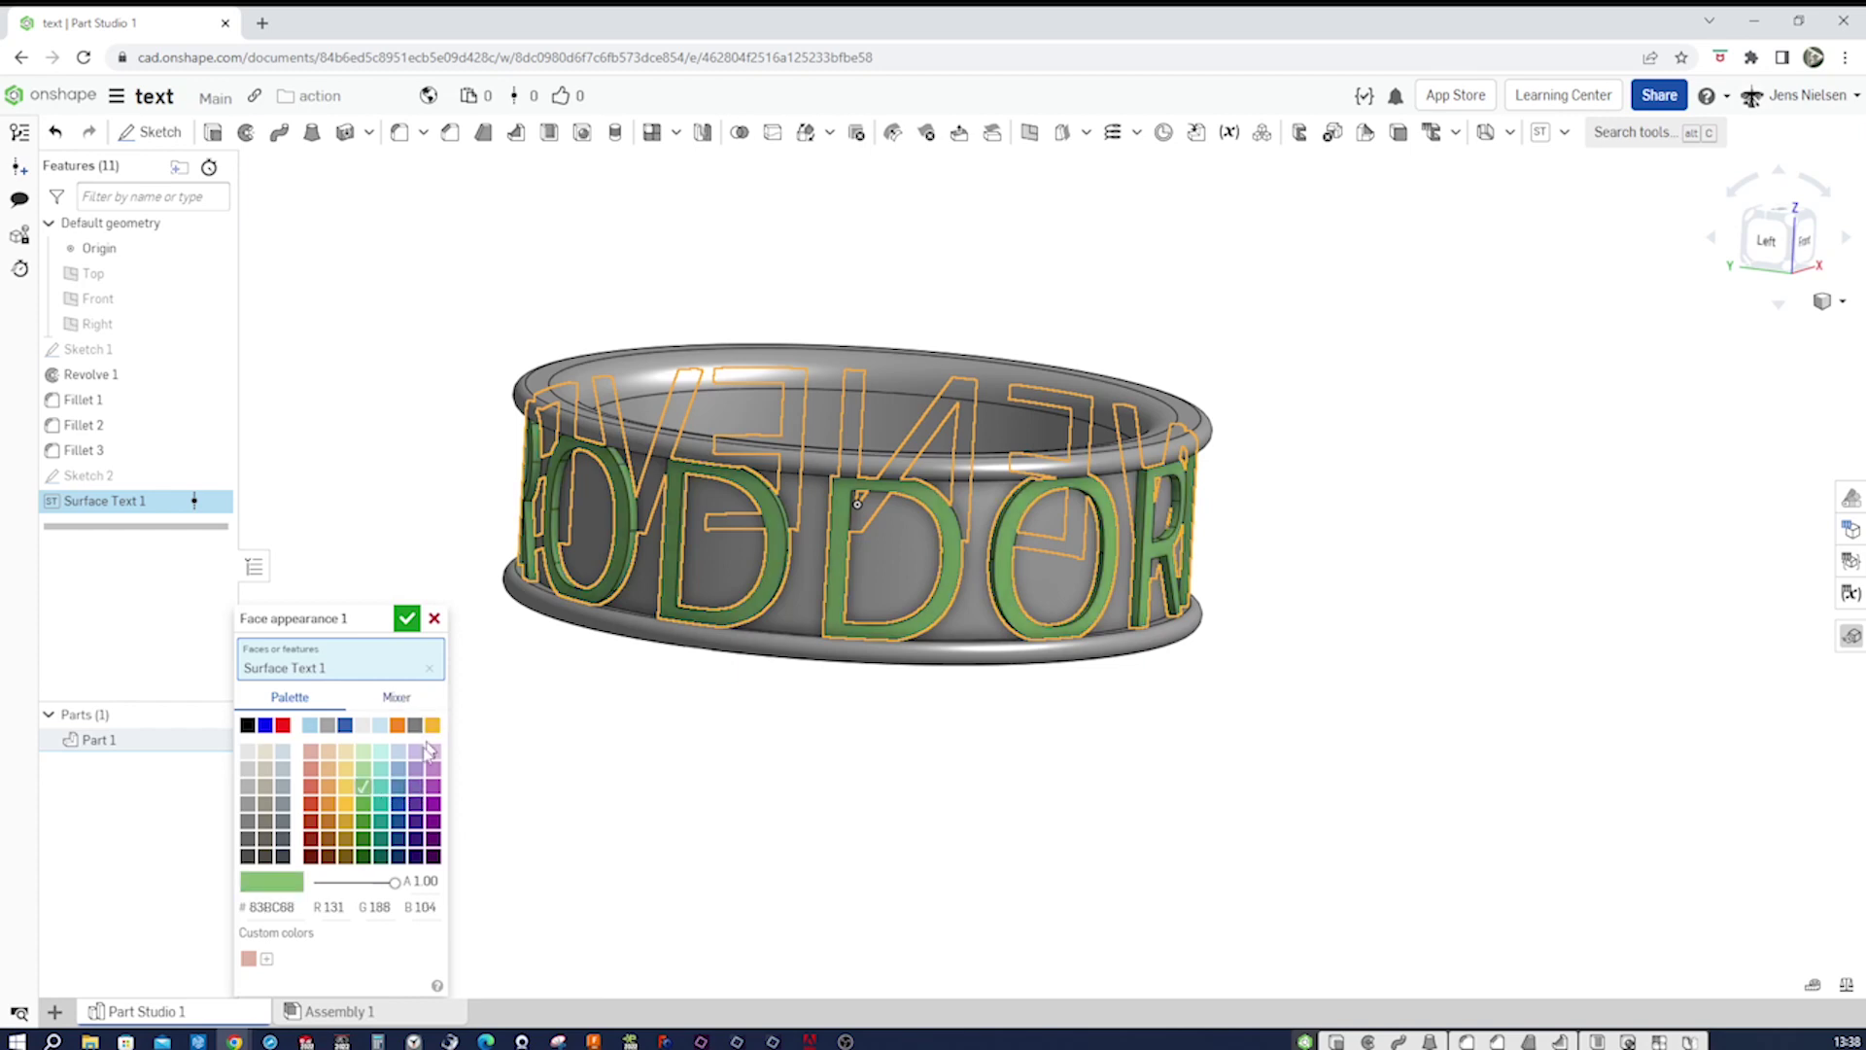
pyautogui.click(417, 786)
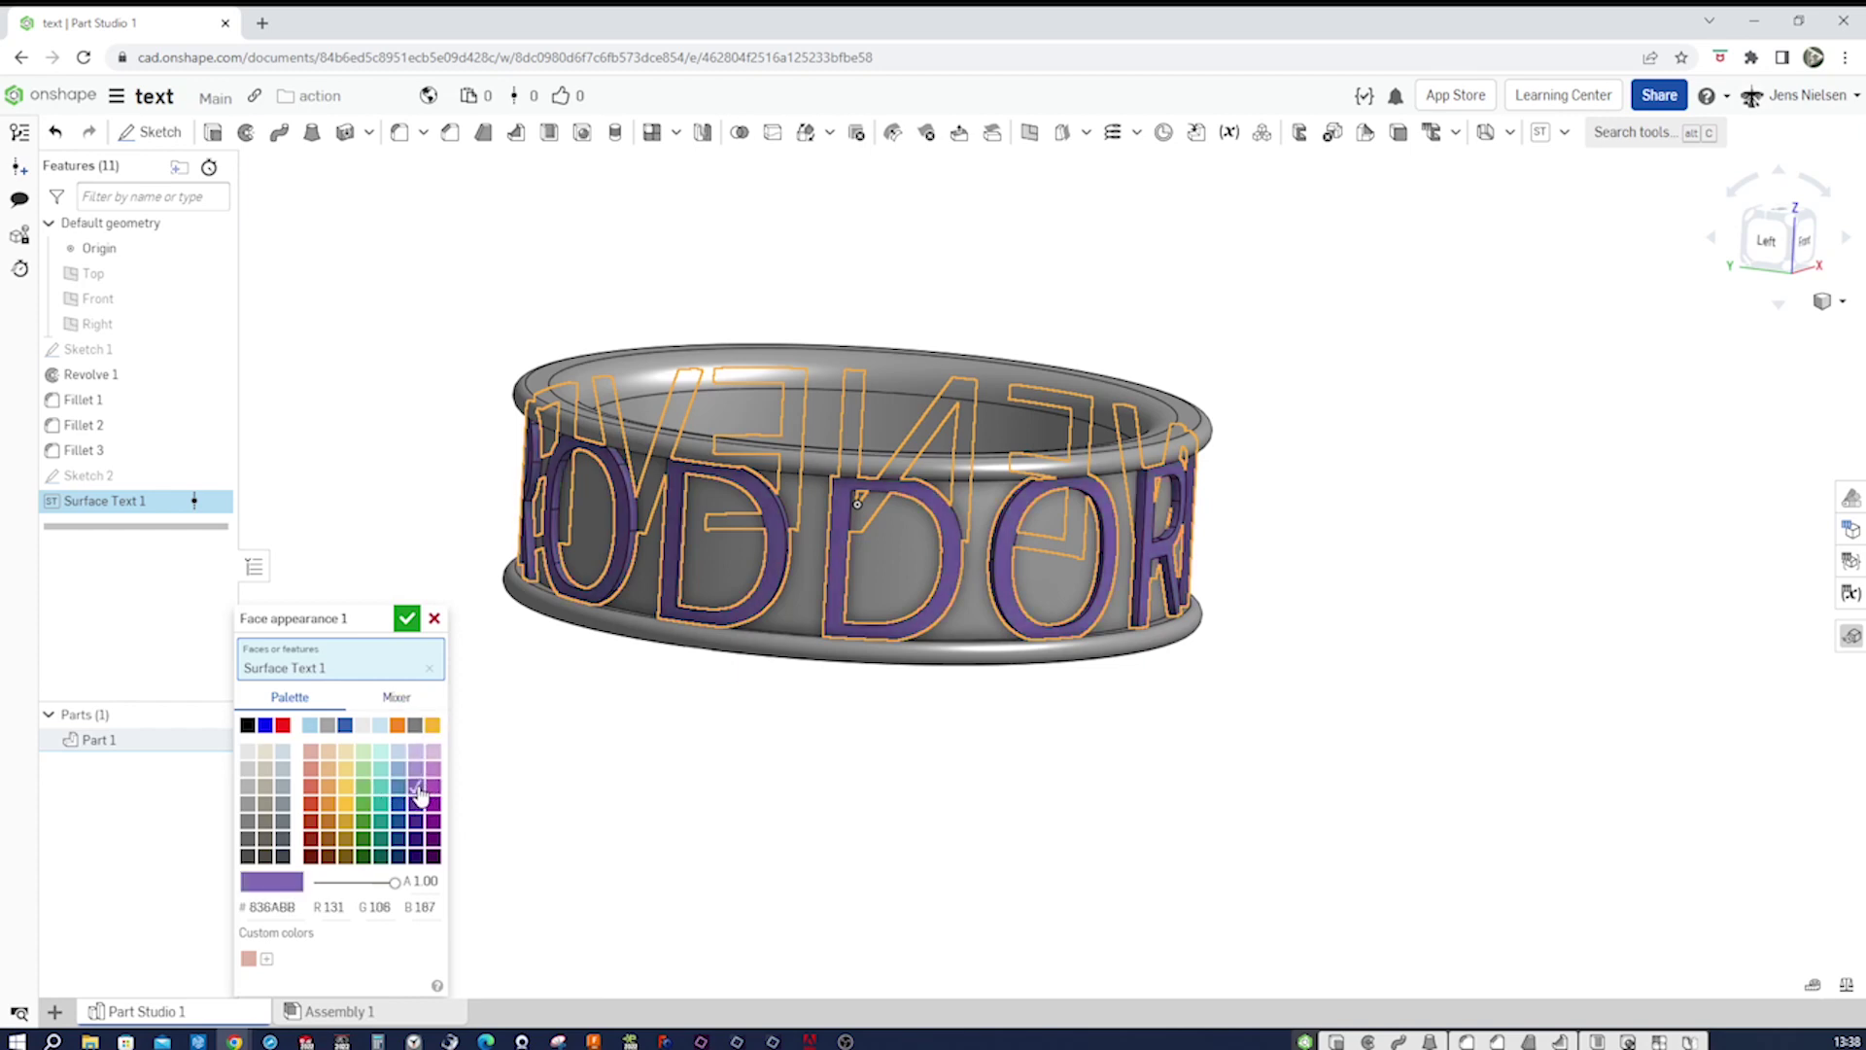
pyautogui.click(409, 620)
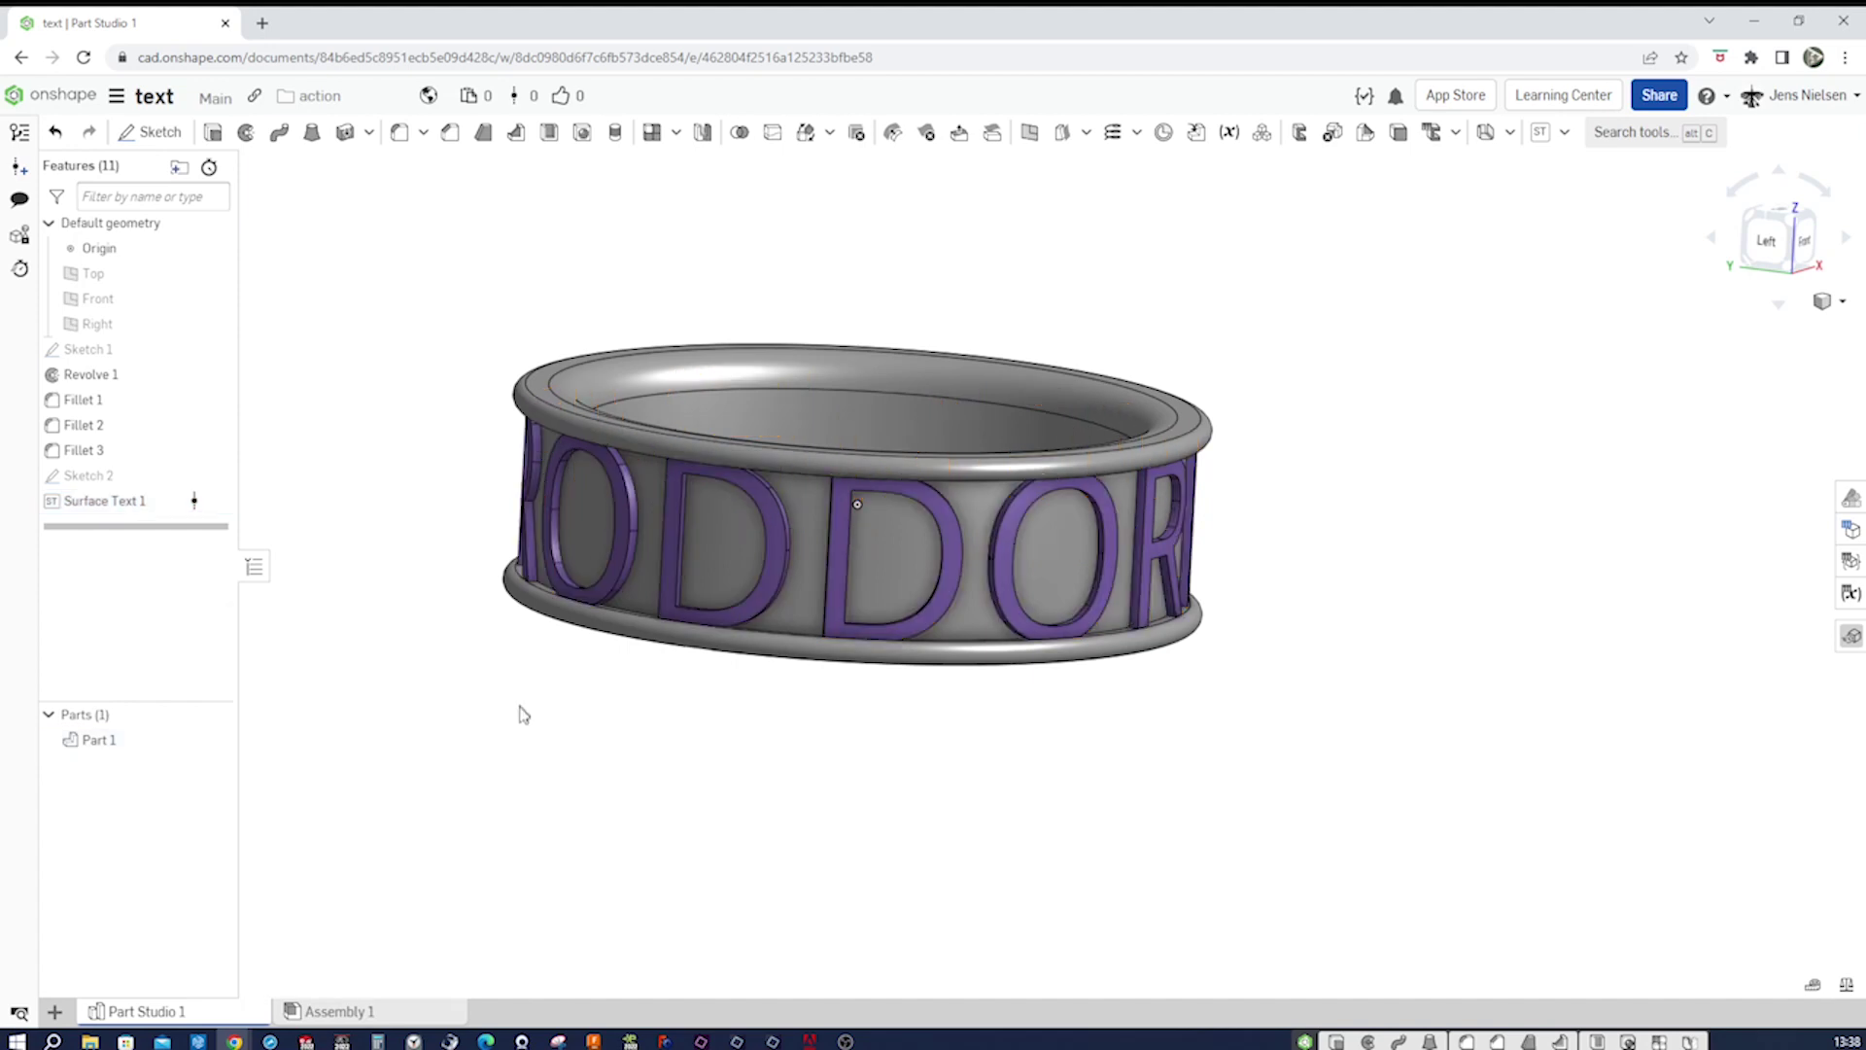
# Change Part 1's appearance to gold so the whole ring is gold.
pyautogui.rightClick(152, 748)
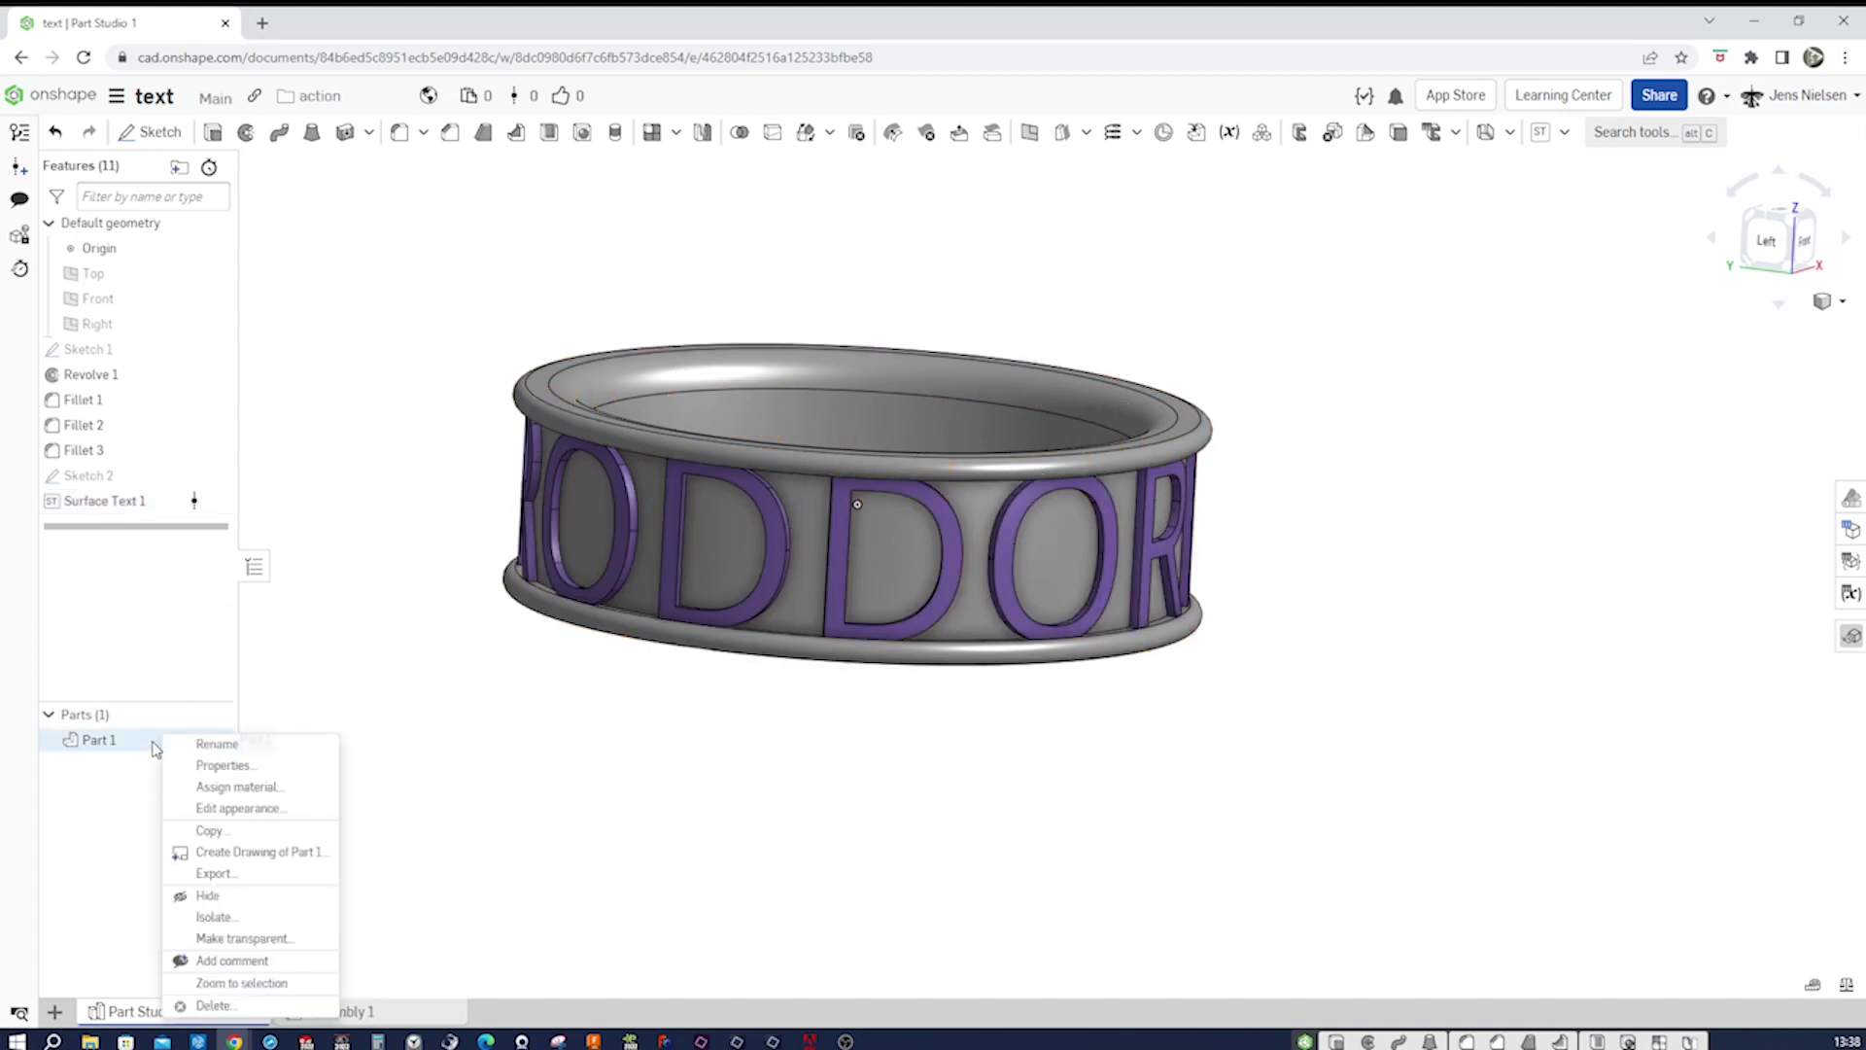
pyautogui.click(210, 810)
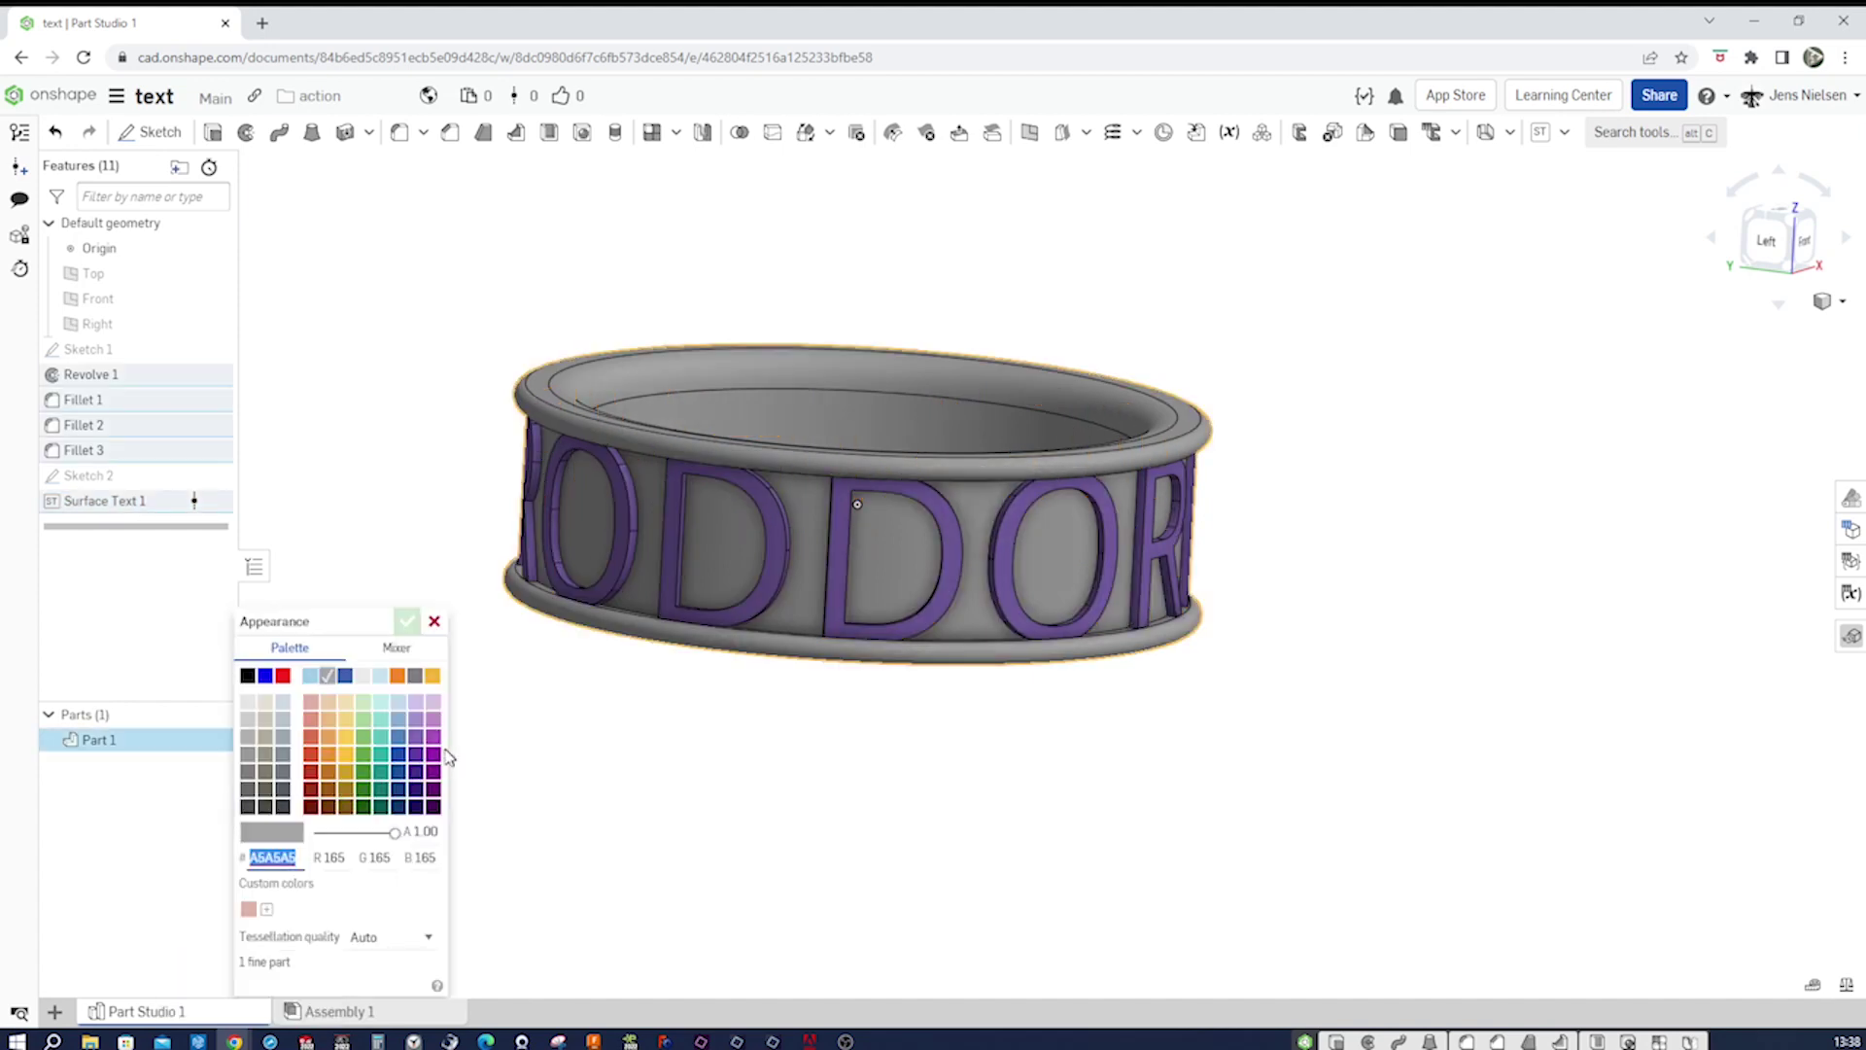
pyautogui.click(347, 741)
pyautogui.click(407, 622)
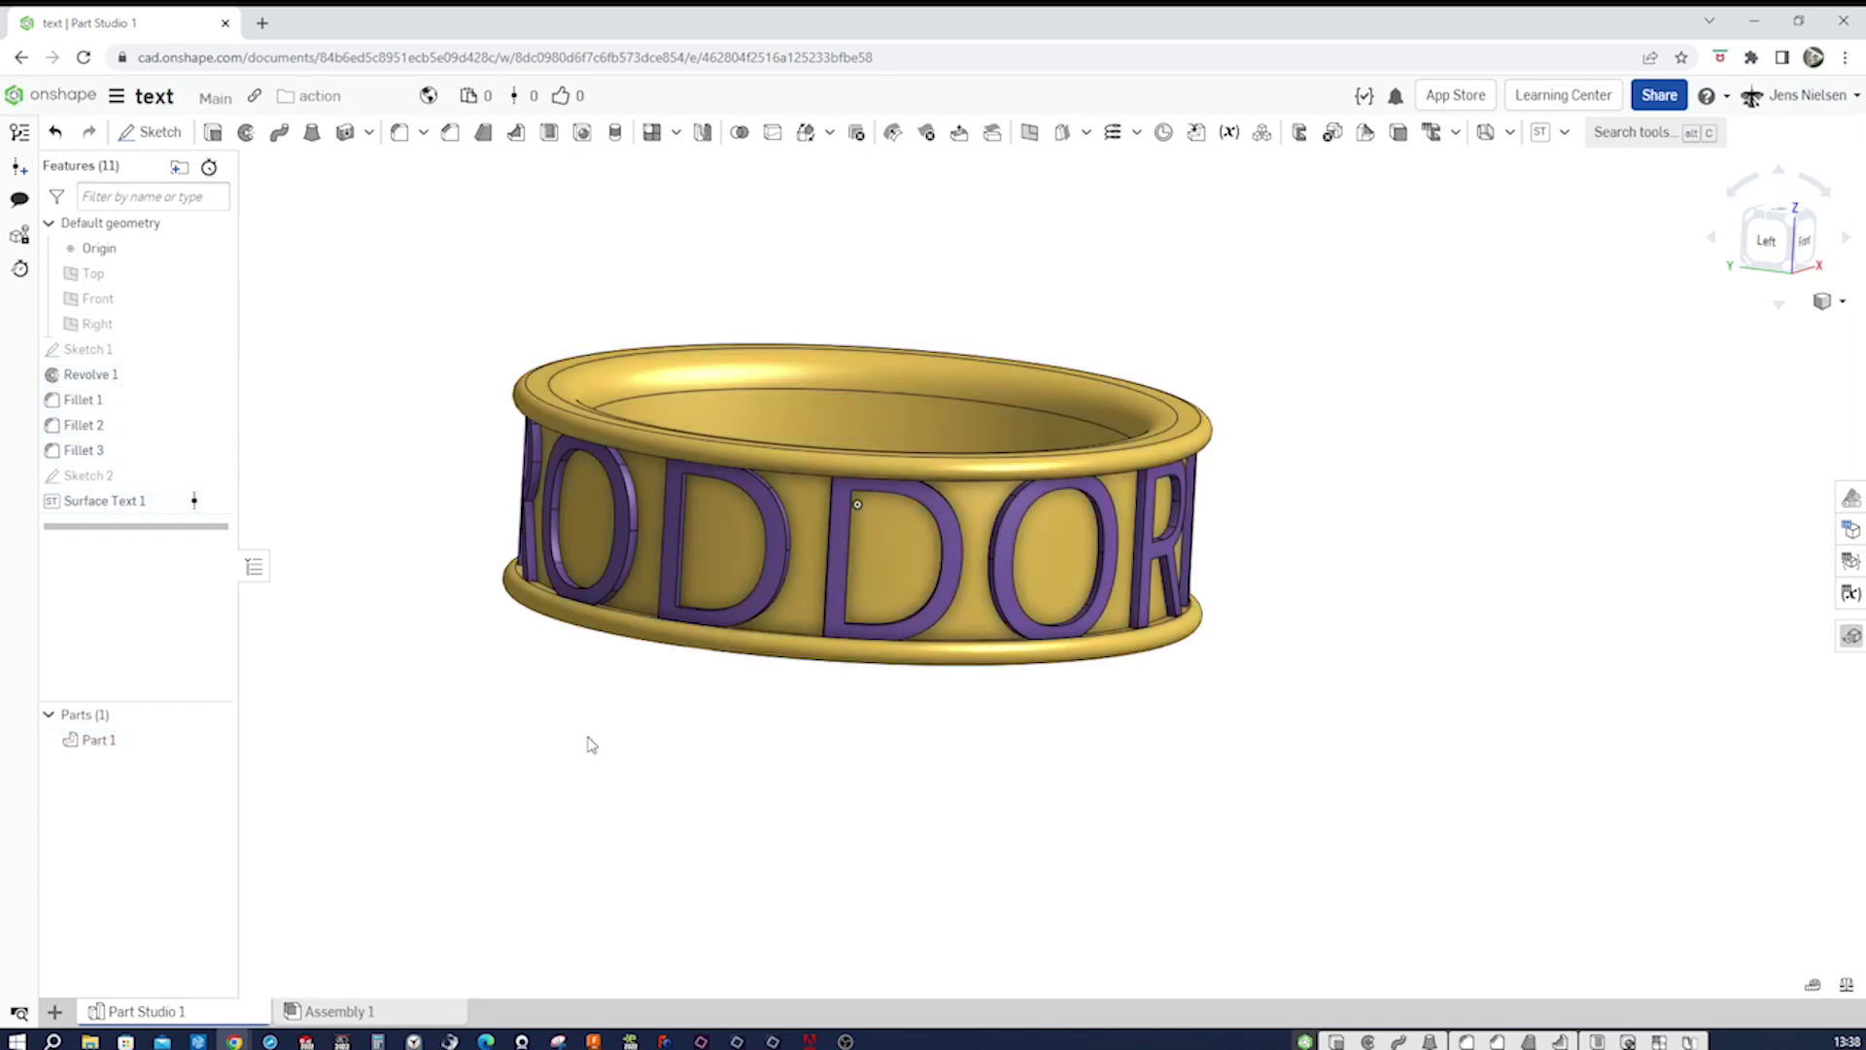
# Rotate the ring to review the purple lettering, then show Sketch 1 again.
pyautogui.moveTo(879, 716); pyautogui.dragTo(1273, 721, button='right')
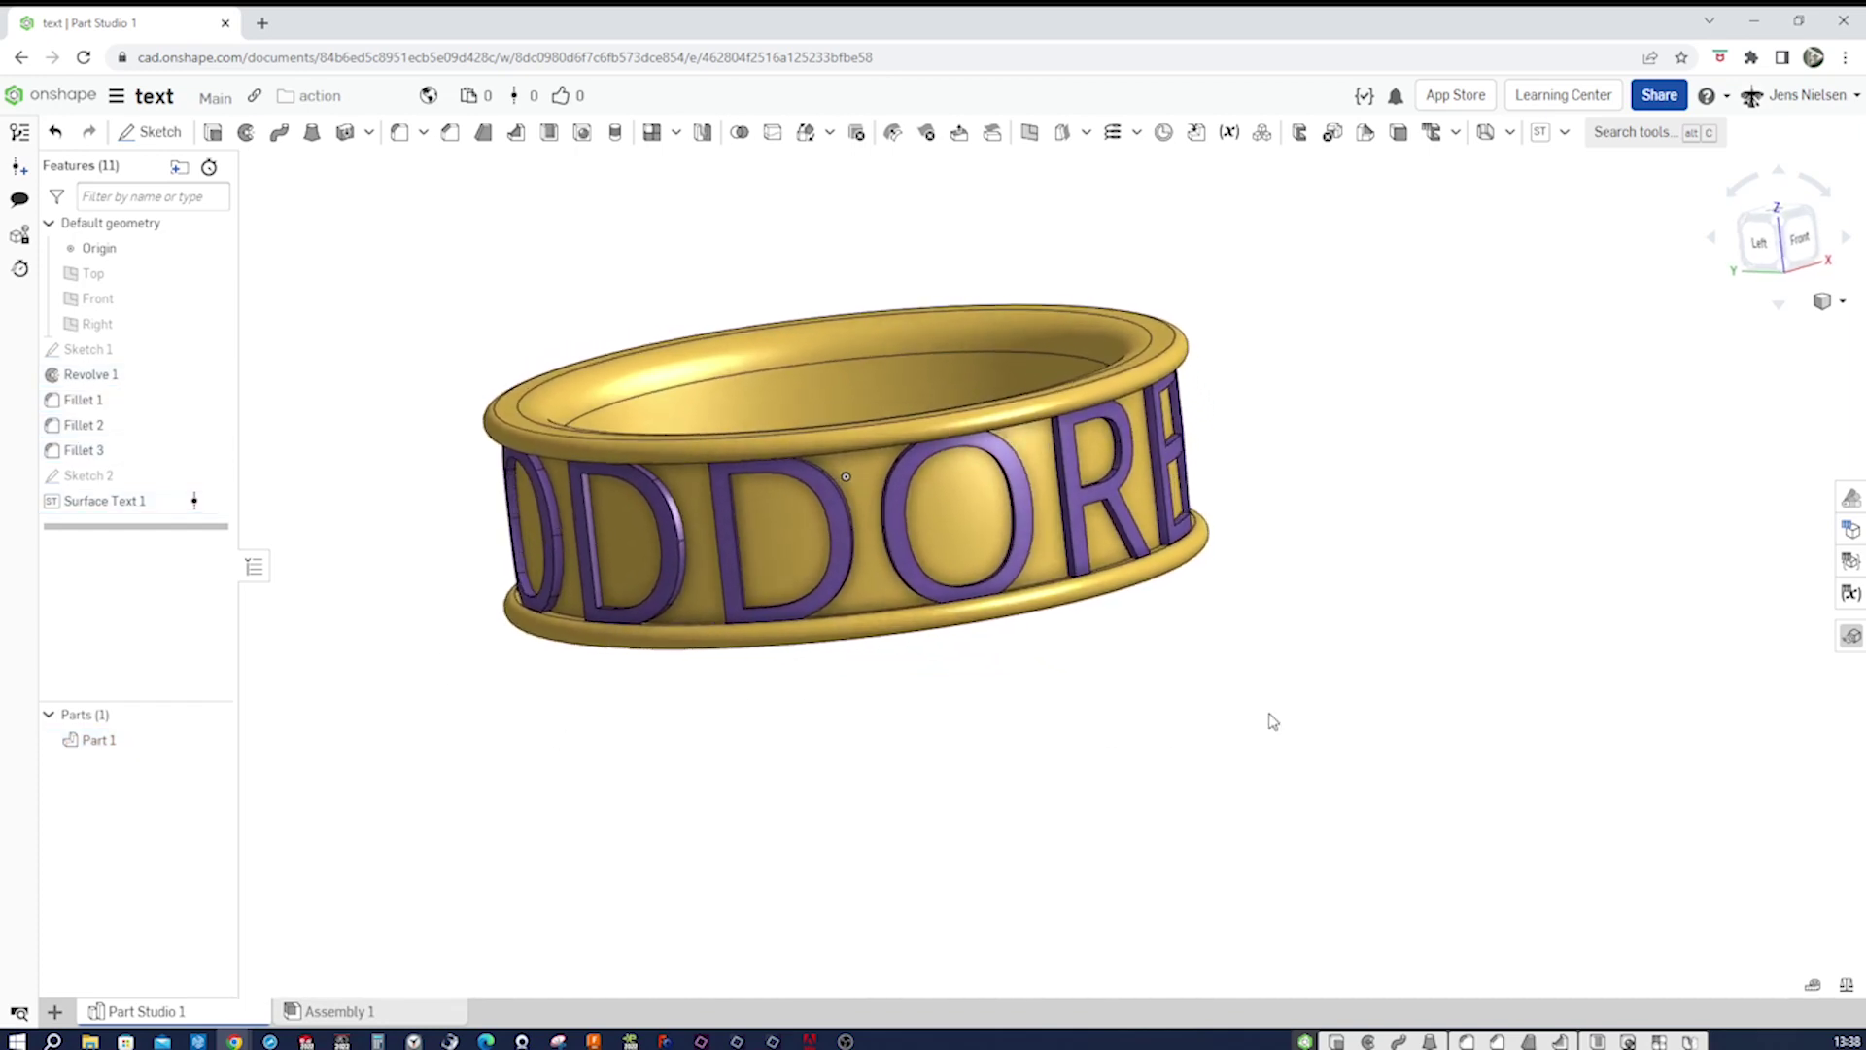
pyautogui.press('Right')
pyautogui.press('Right')
pyautogui.press('Right')
pyautogui.press('Right')
pyautogui.press('Left')
pyautogui.press('Left')
pyautogui.press('Left')
pyautogui.press('Left')
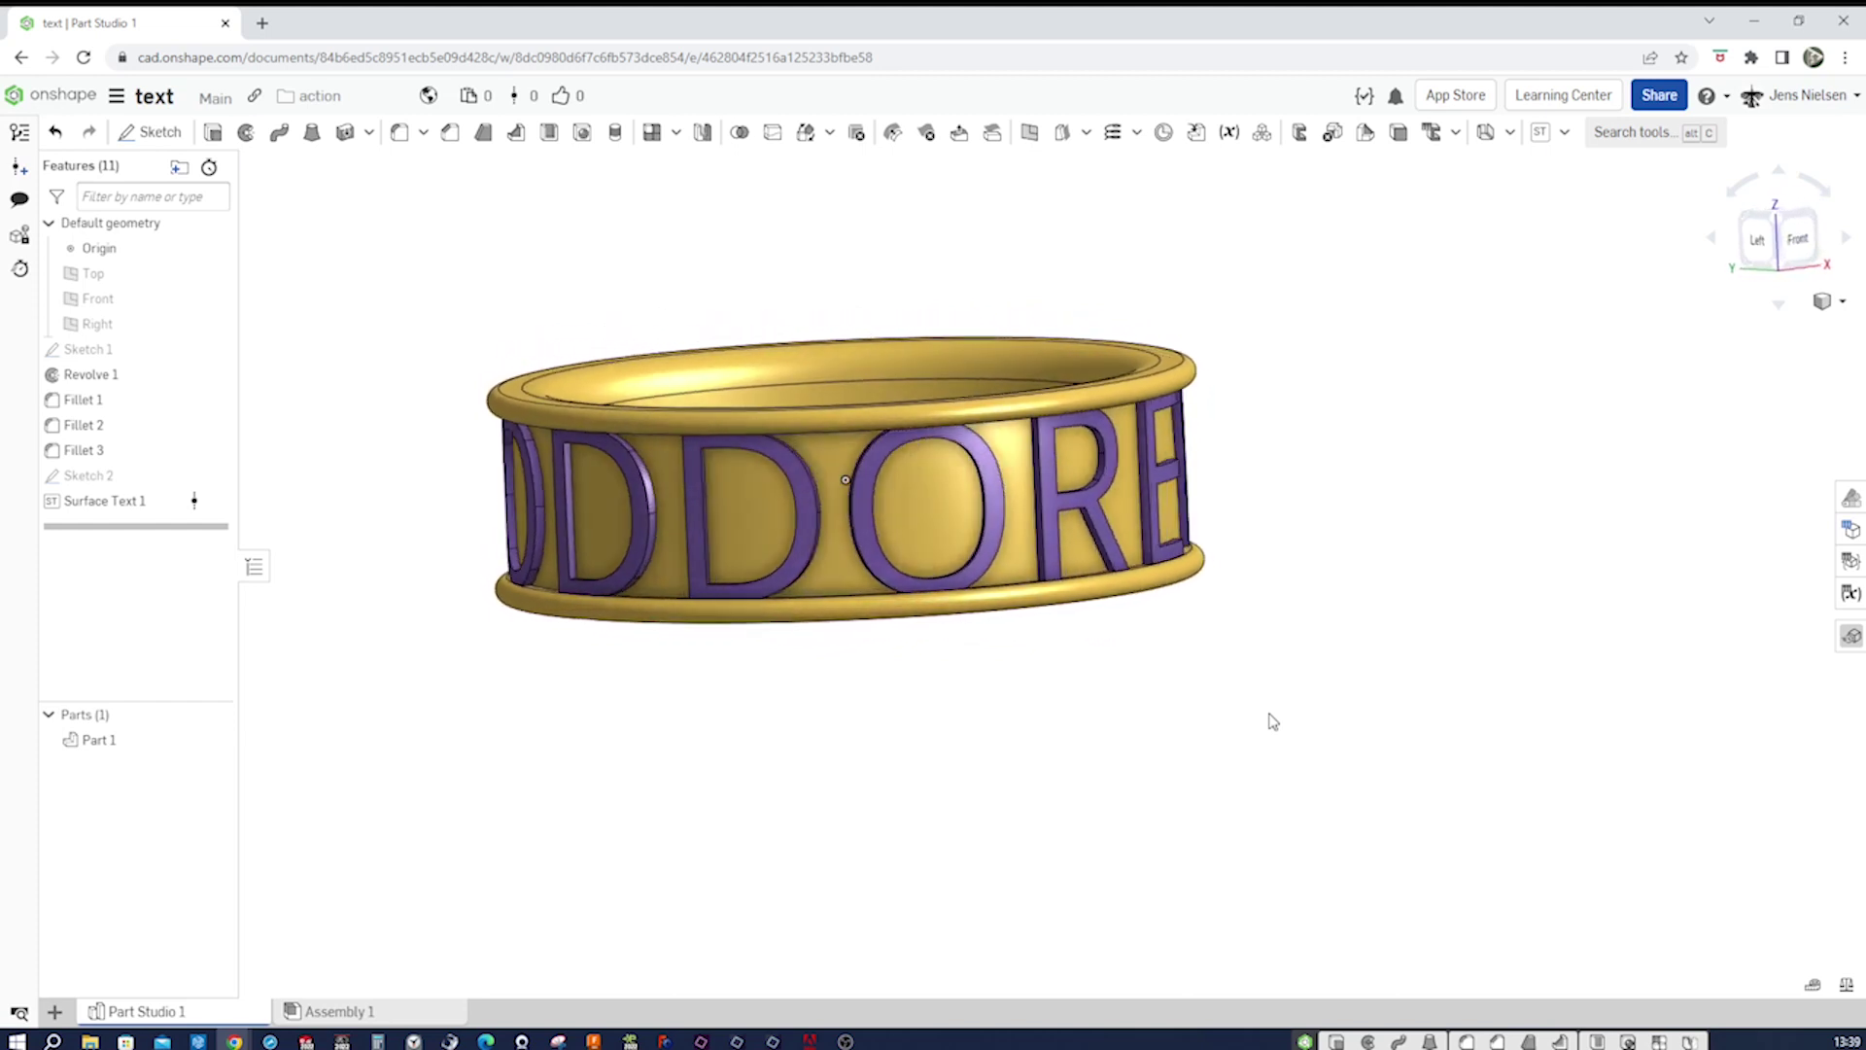
pyautogui.press('Left')
pyautogui.press('Left')
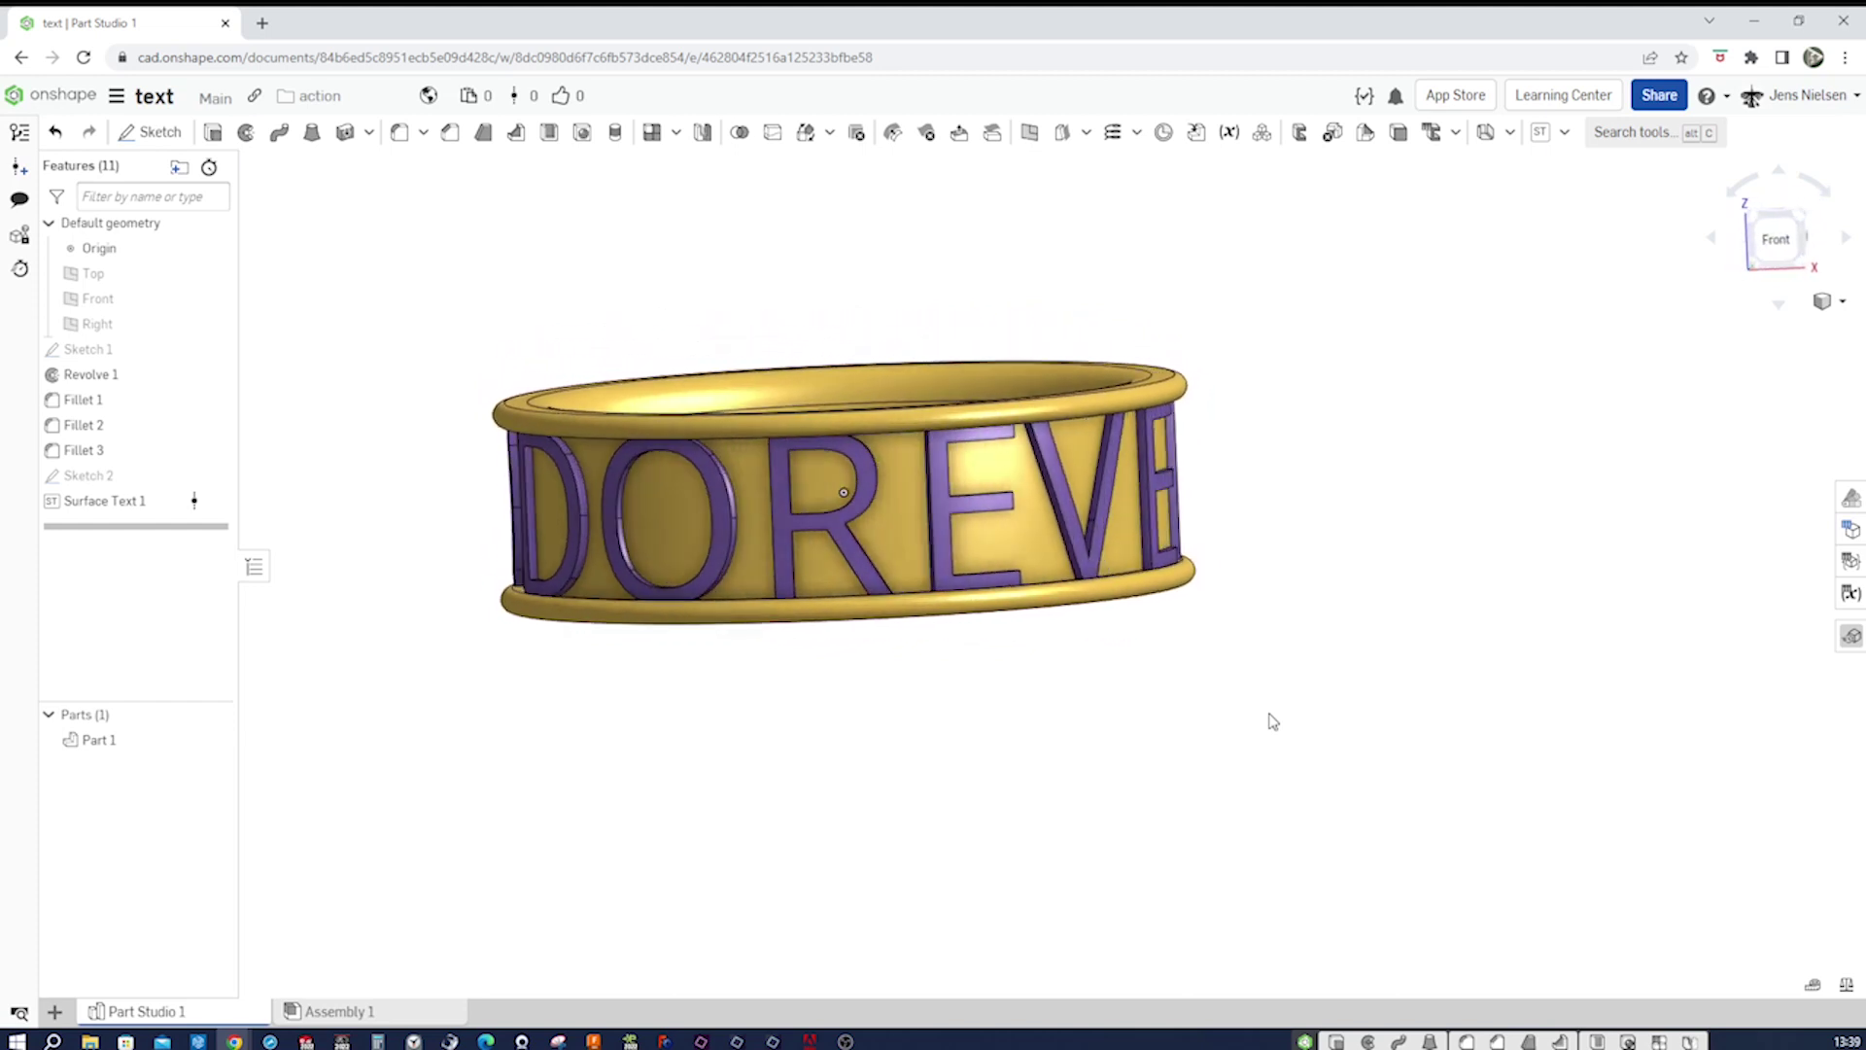
pyautogui.press('Left')
pyautogui.press('Left')
pyautogui.press('Left')
pyautogui.press('Left')
pyautogui.press('Left')
pyautogui.press('Left')
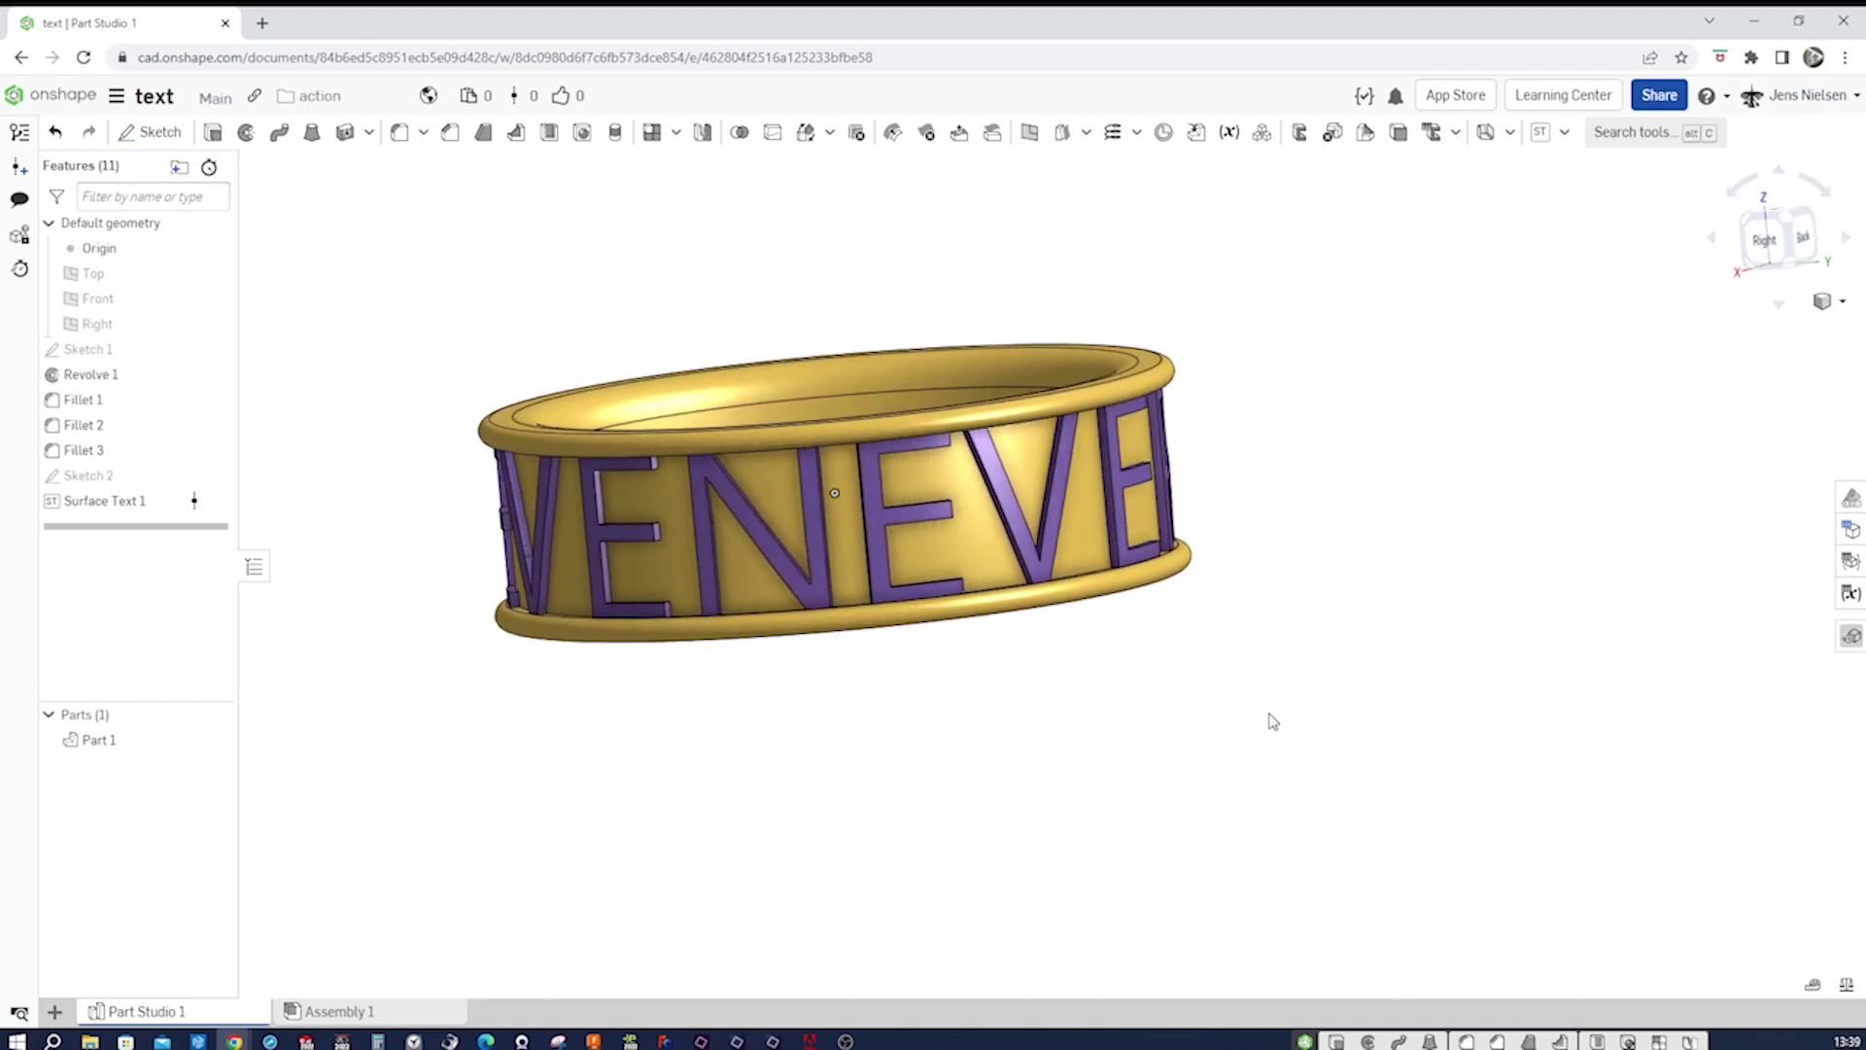
pyautogui.press('Down')
pyautogui.press('Down')
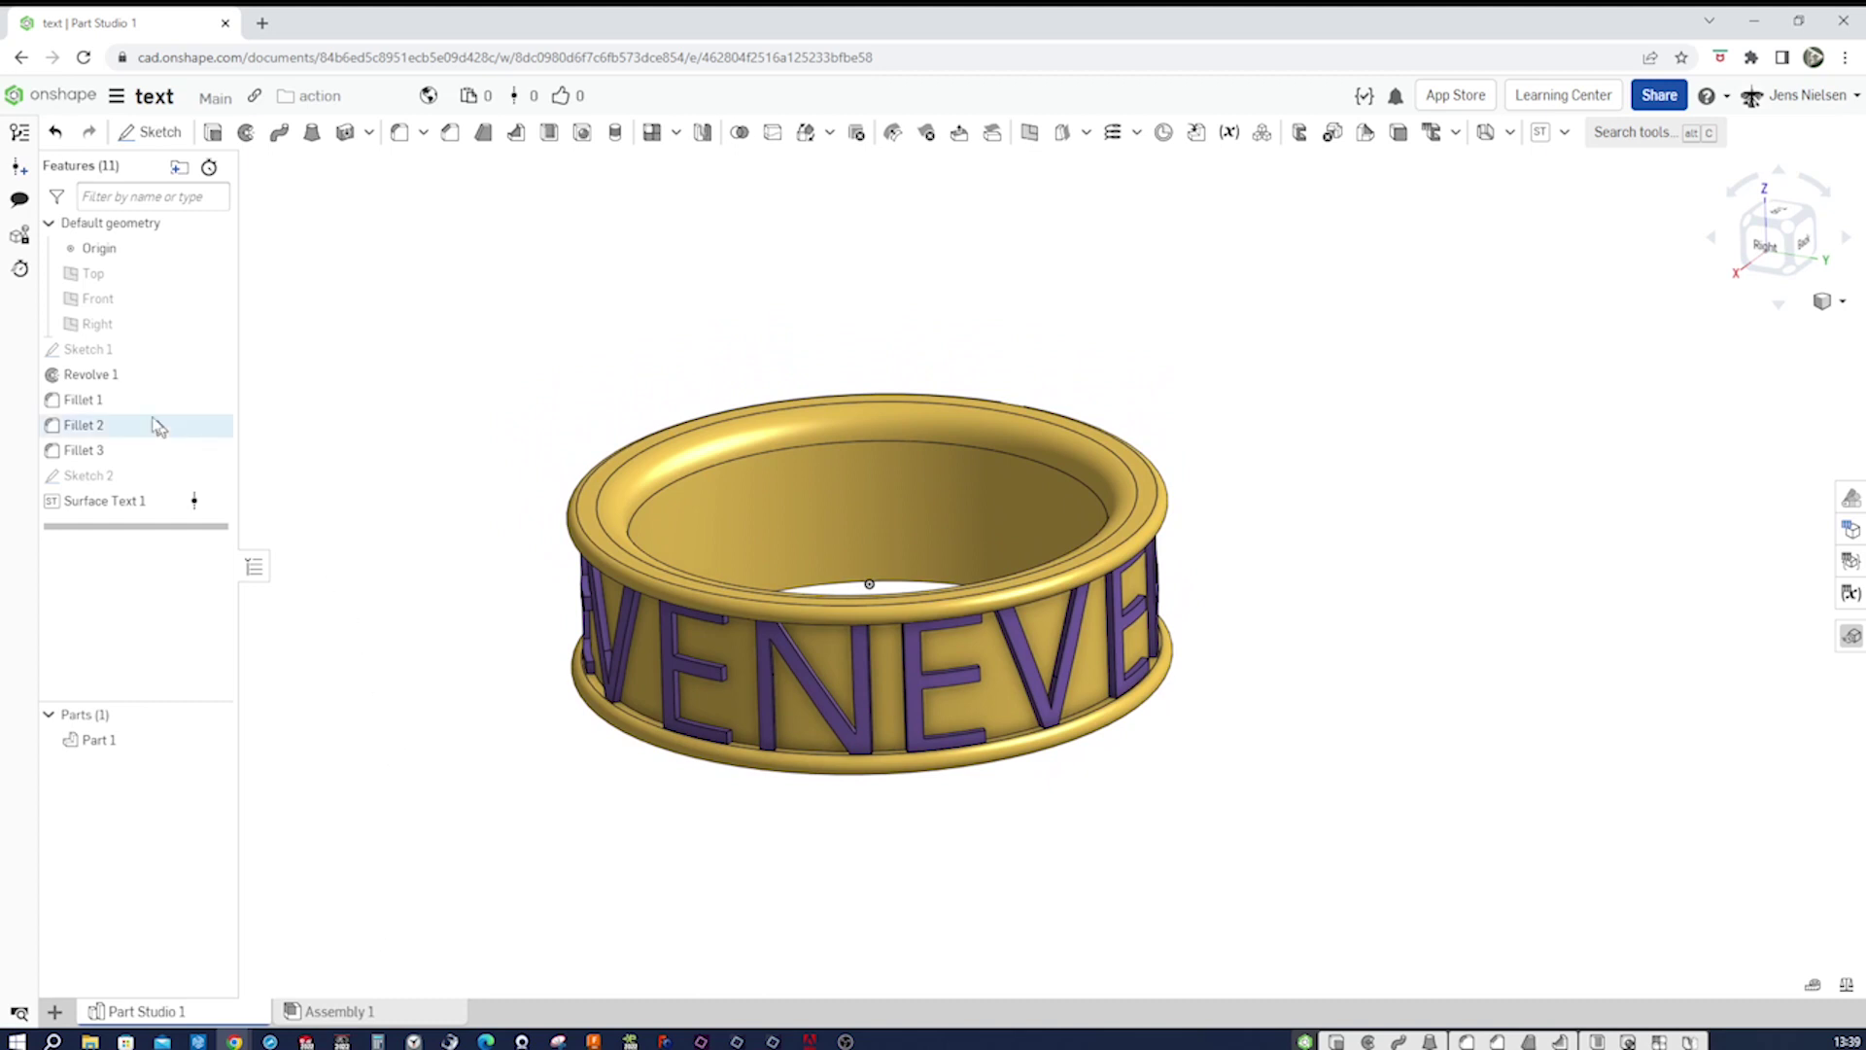
pyautogui.click(213, 350)
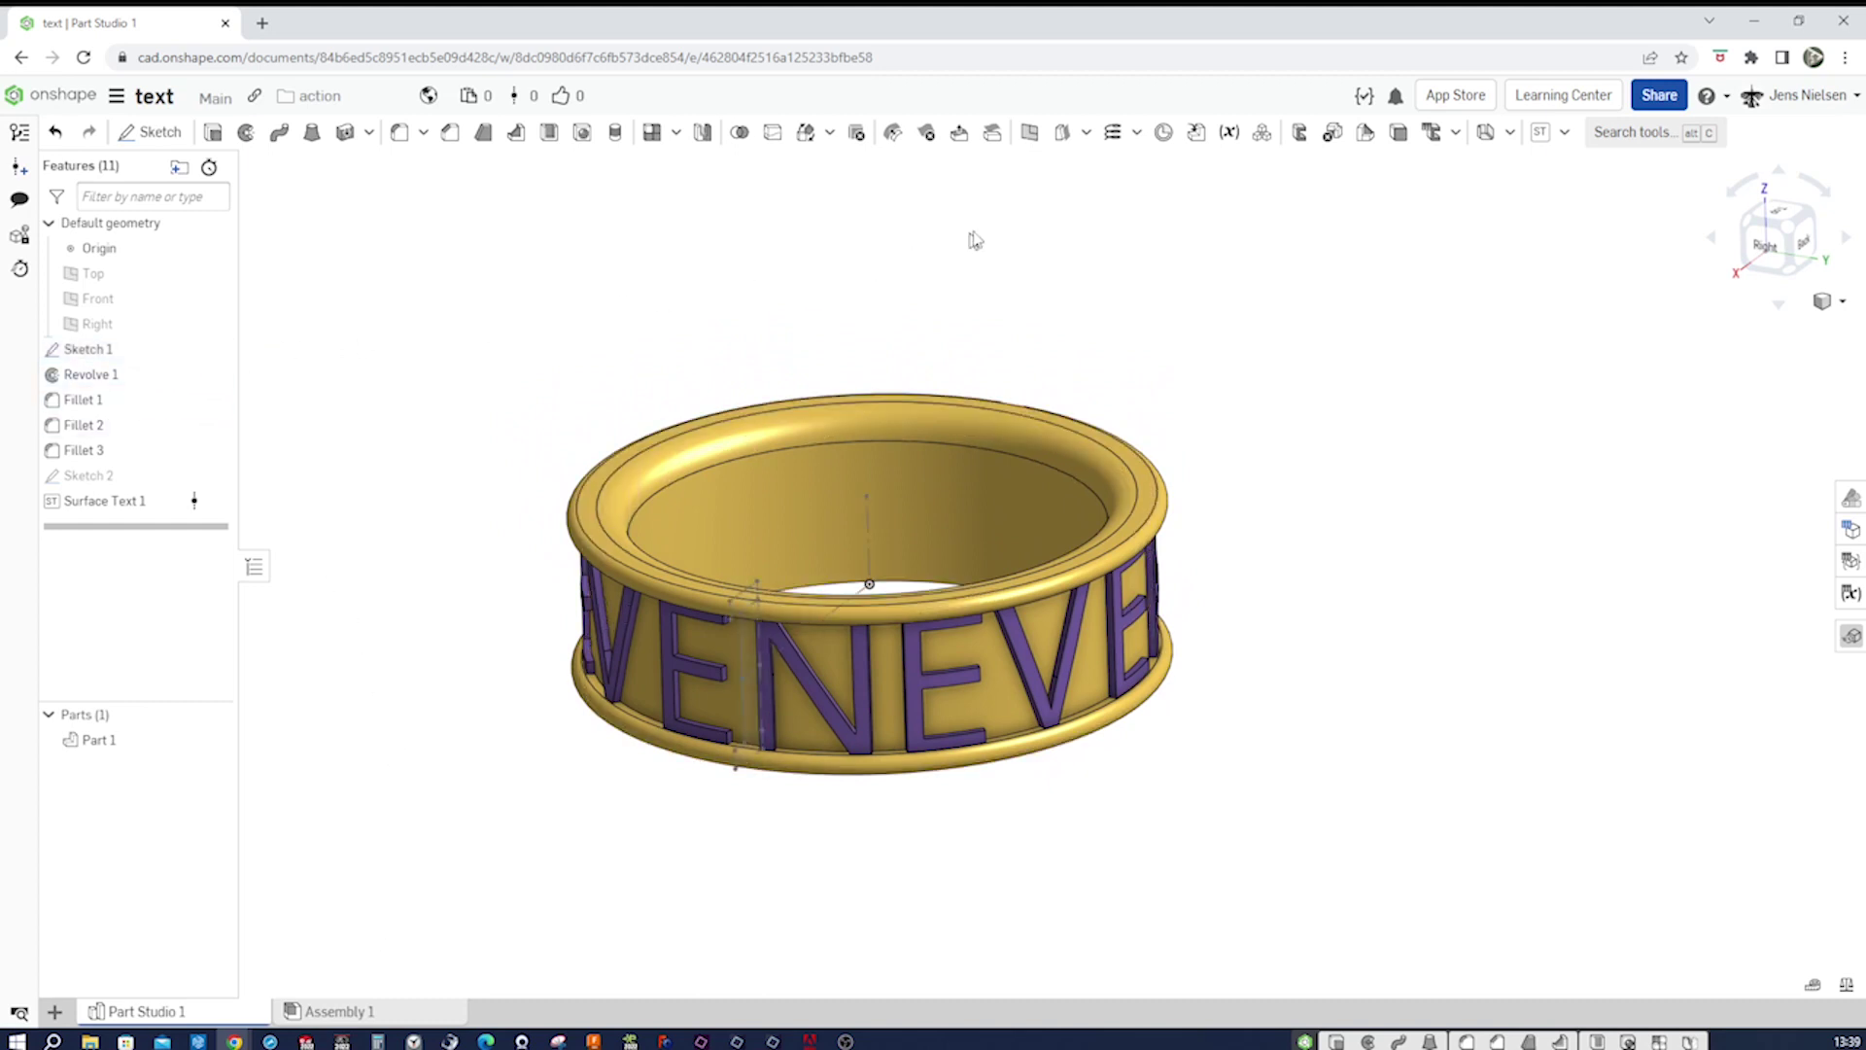
# Add Mate connector 1 on Part 1 at Sketch 1's centre vertex, then hide Sketch 1.
pyautogui.click(1164, 132)
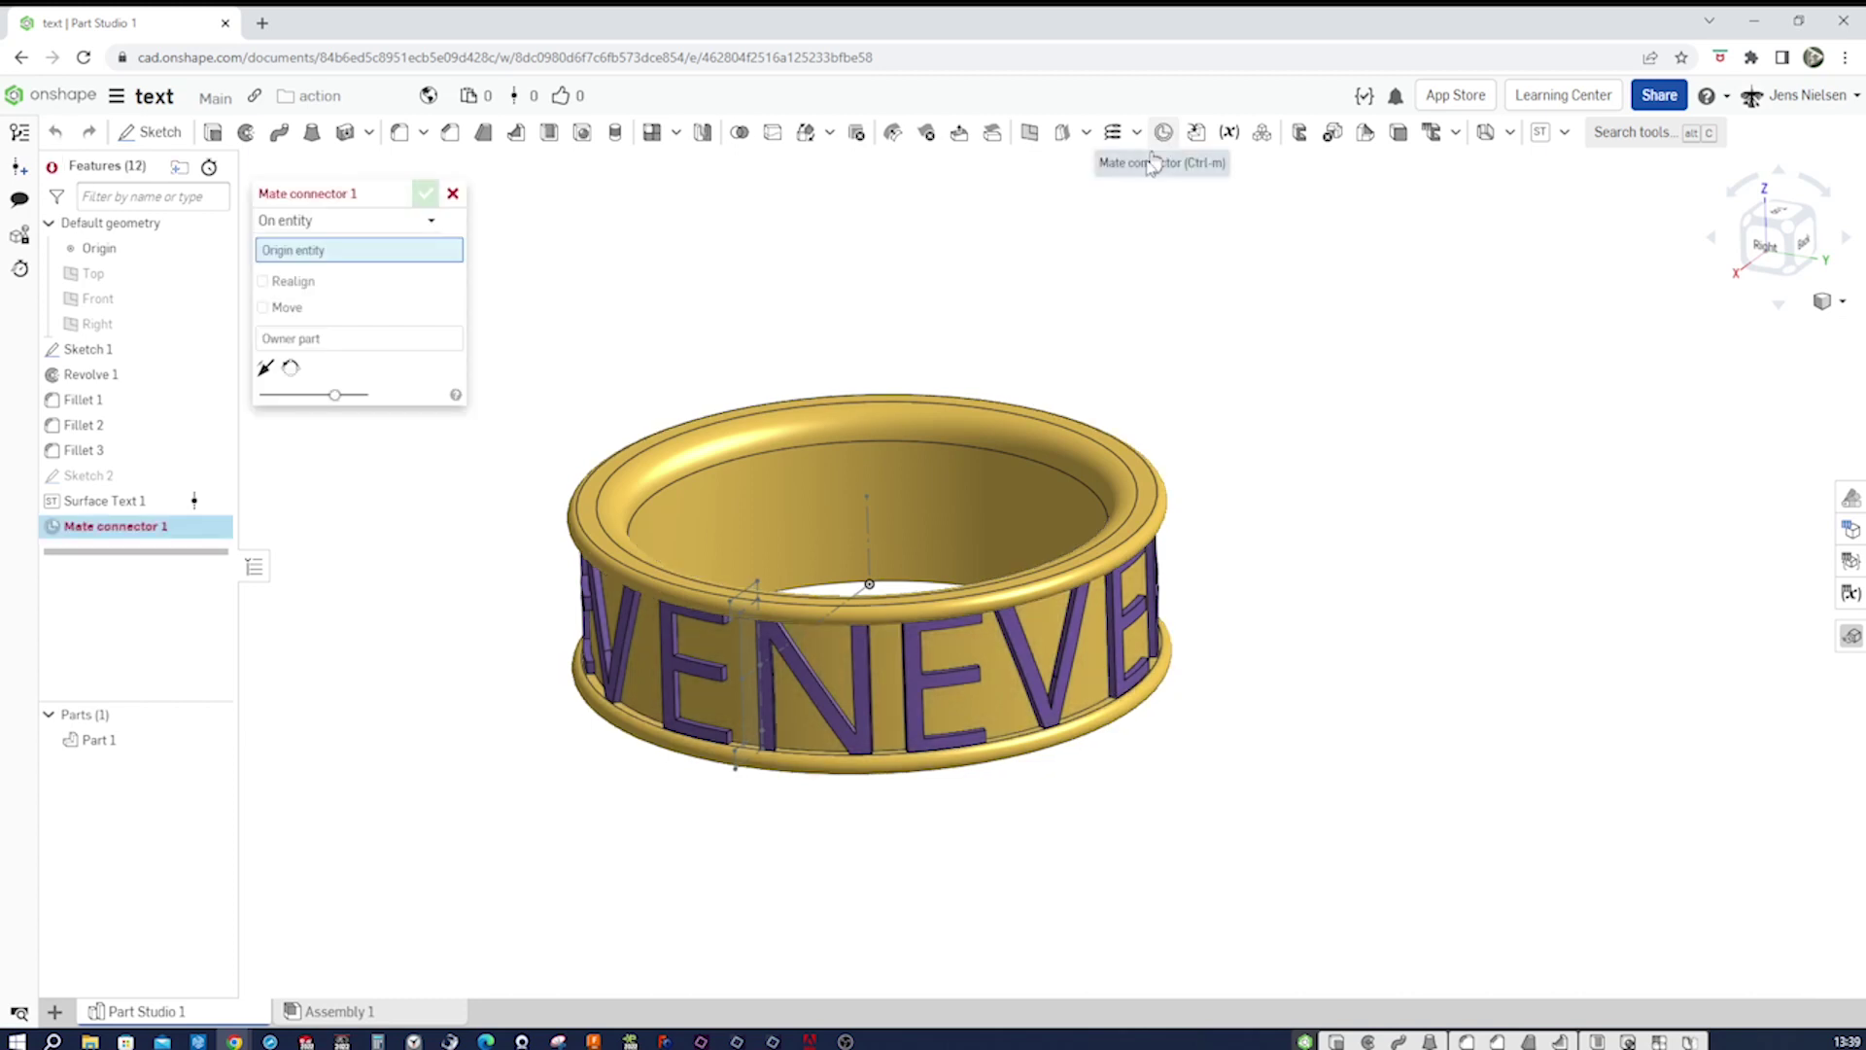
pyautogui.scroll(5, 850, 604)
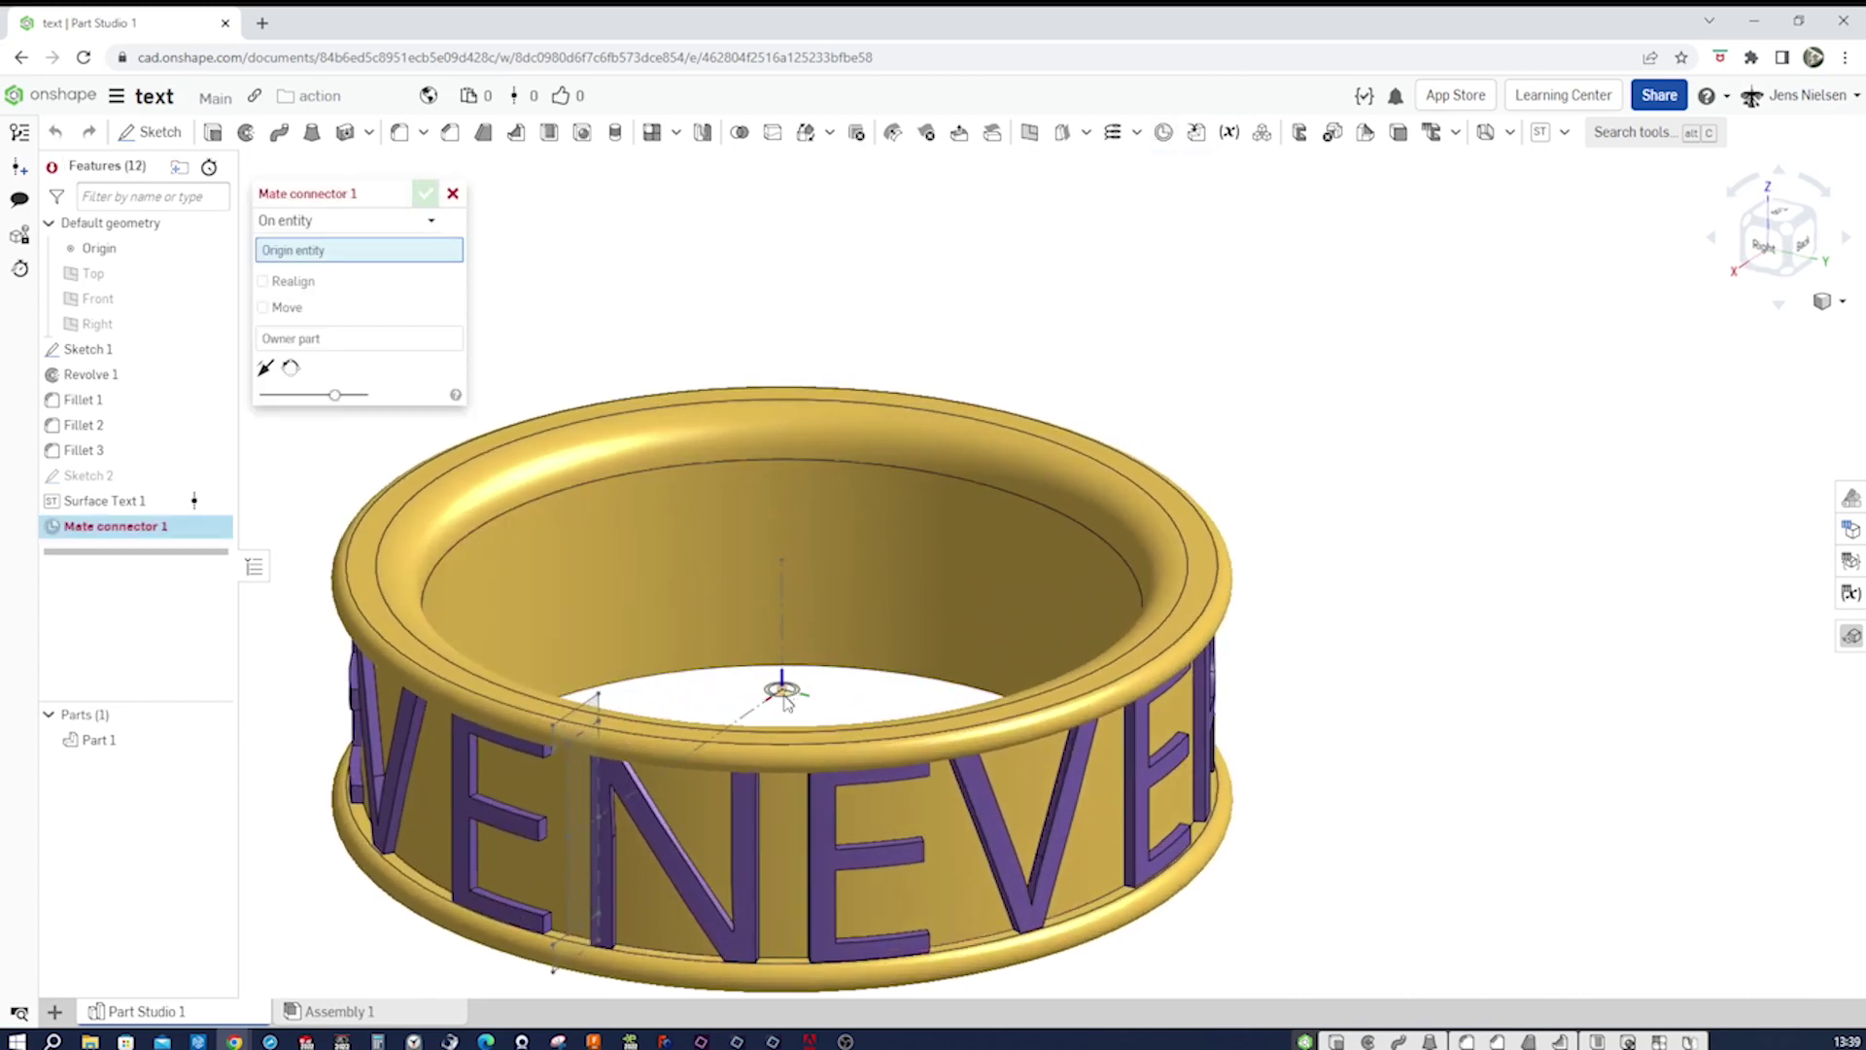
pyautogui.click(784, 694)
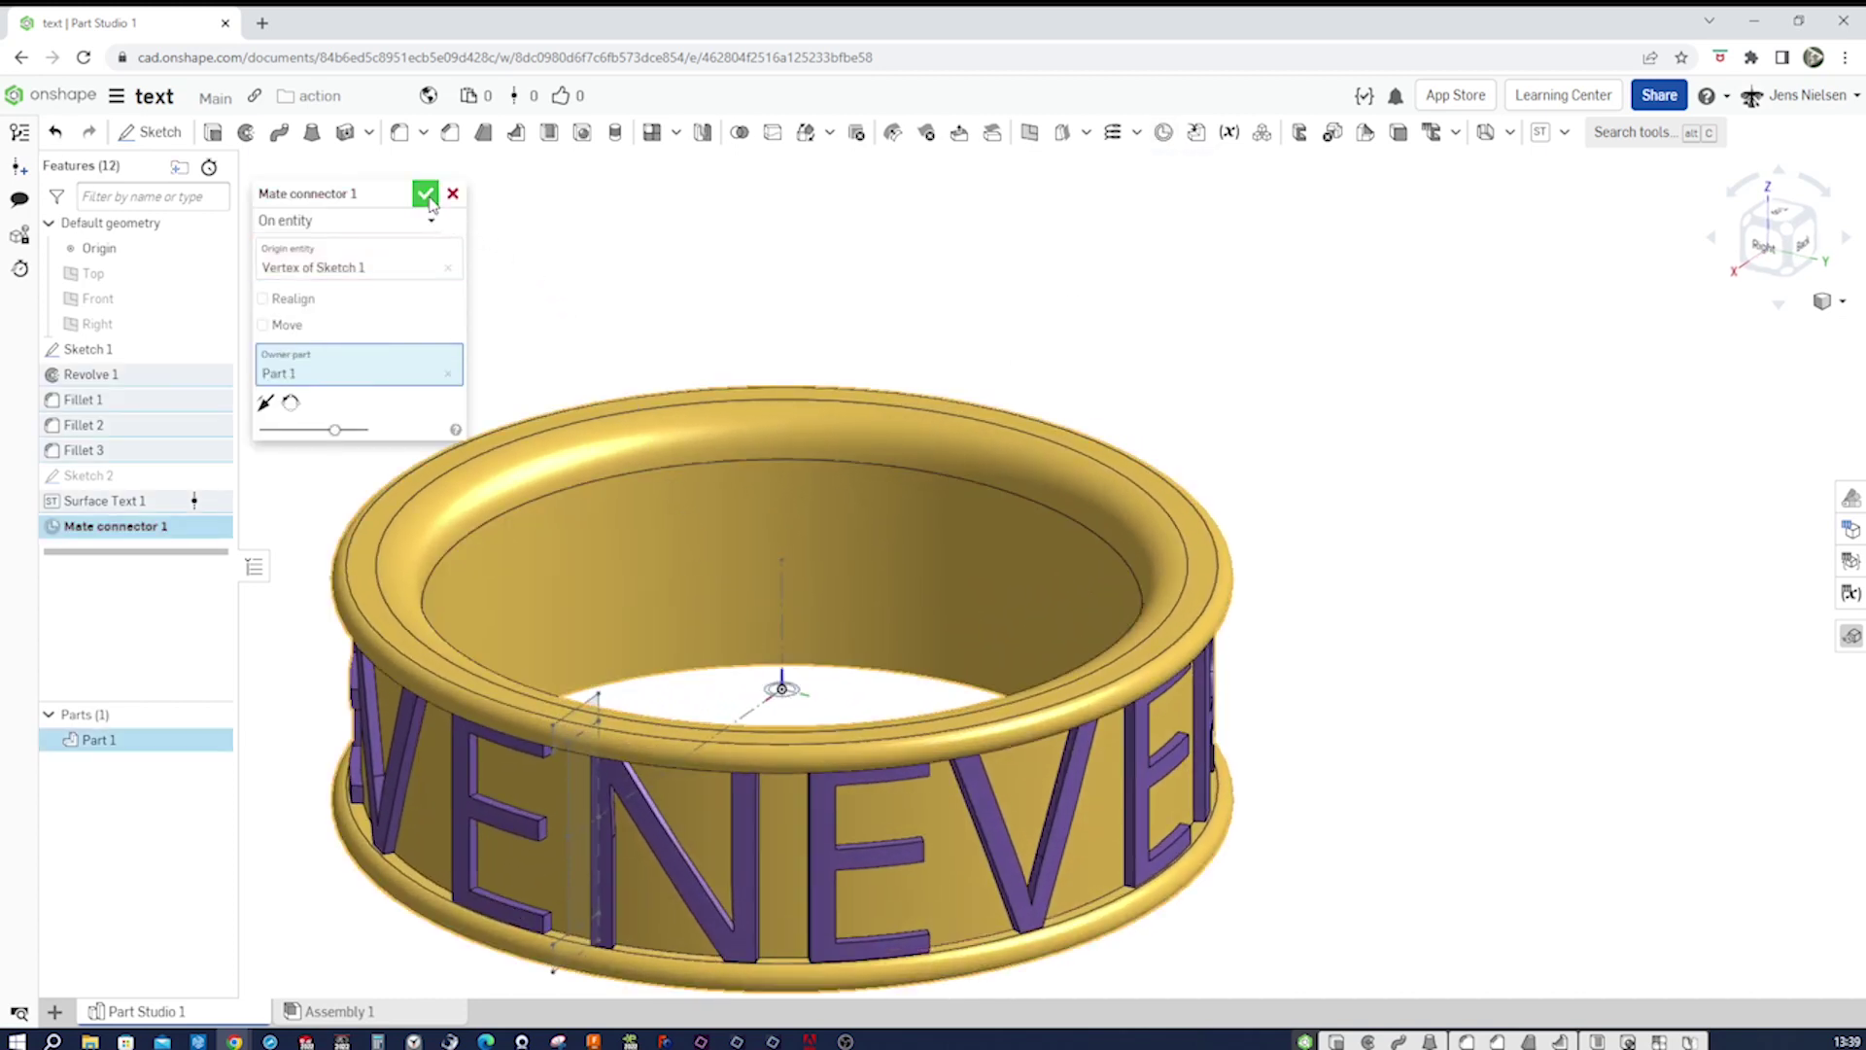
pyautogui.click(424, 194)
pyautogui.press('f')
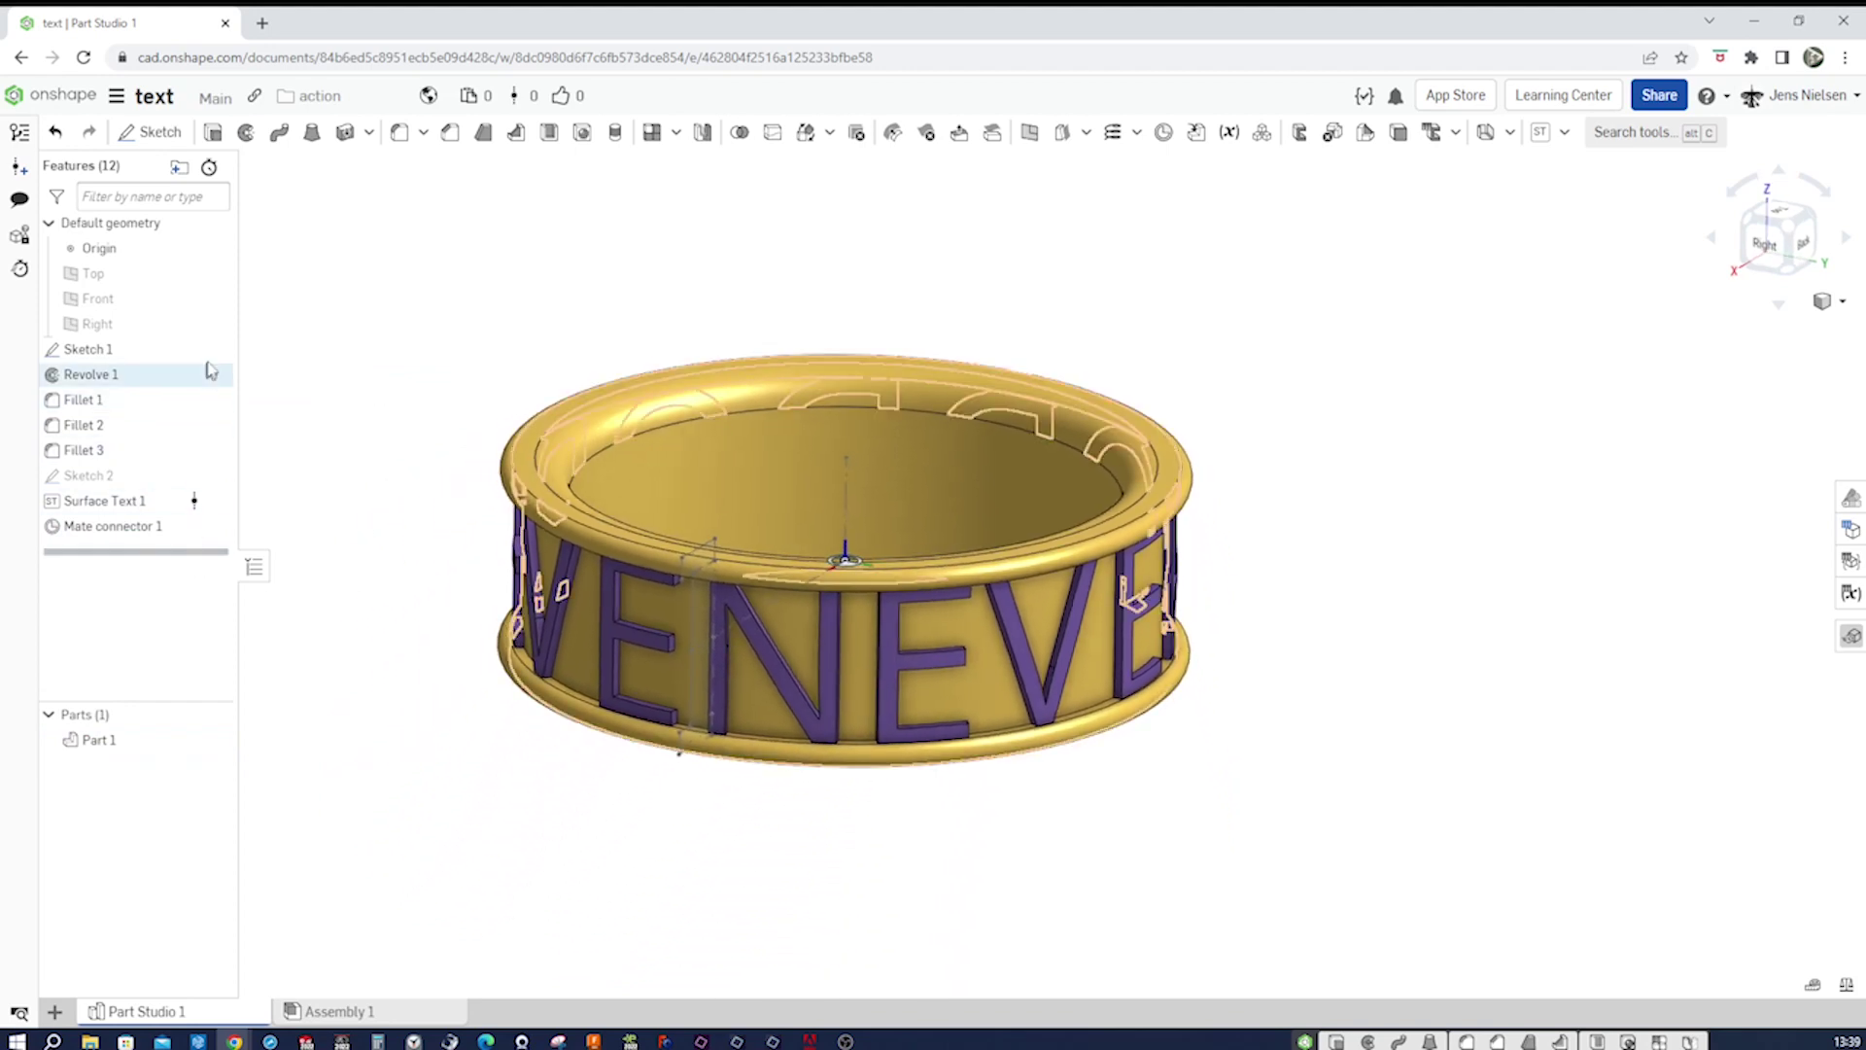
pyautogui.click(214, 351)
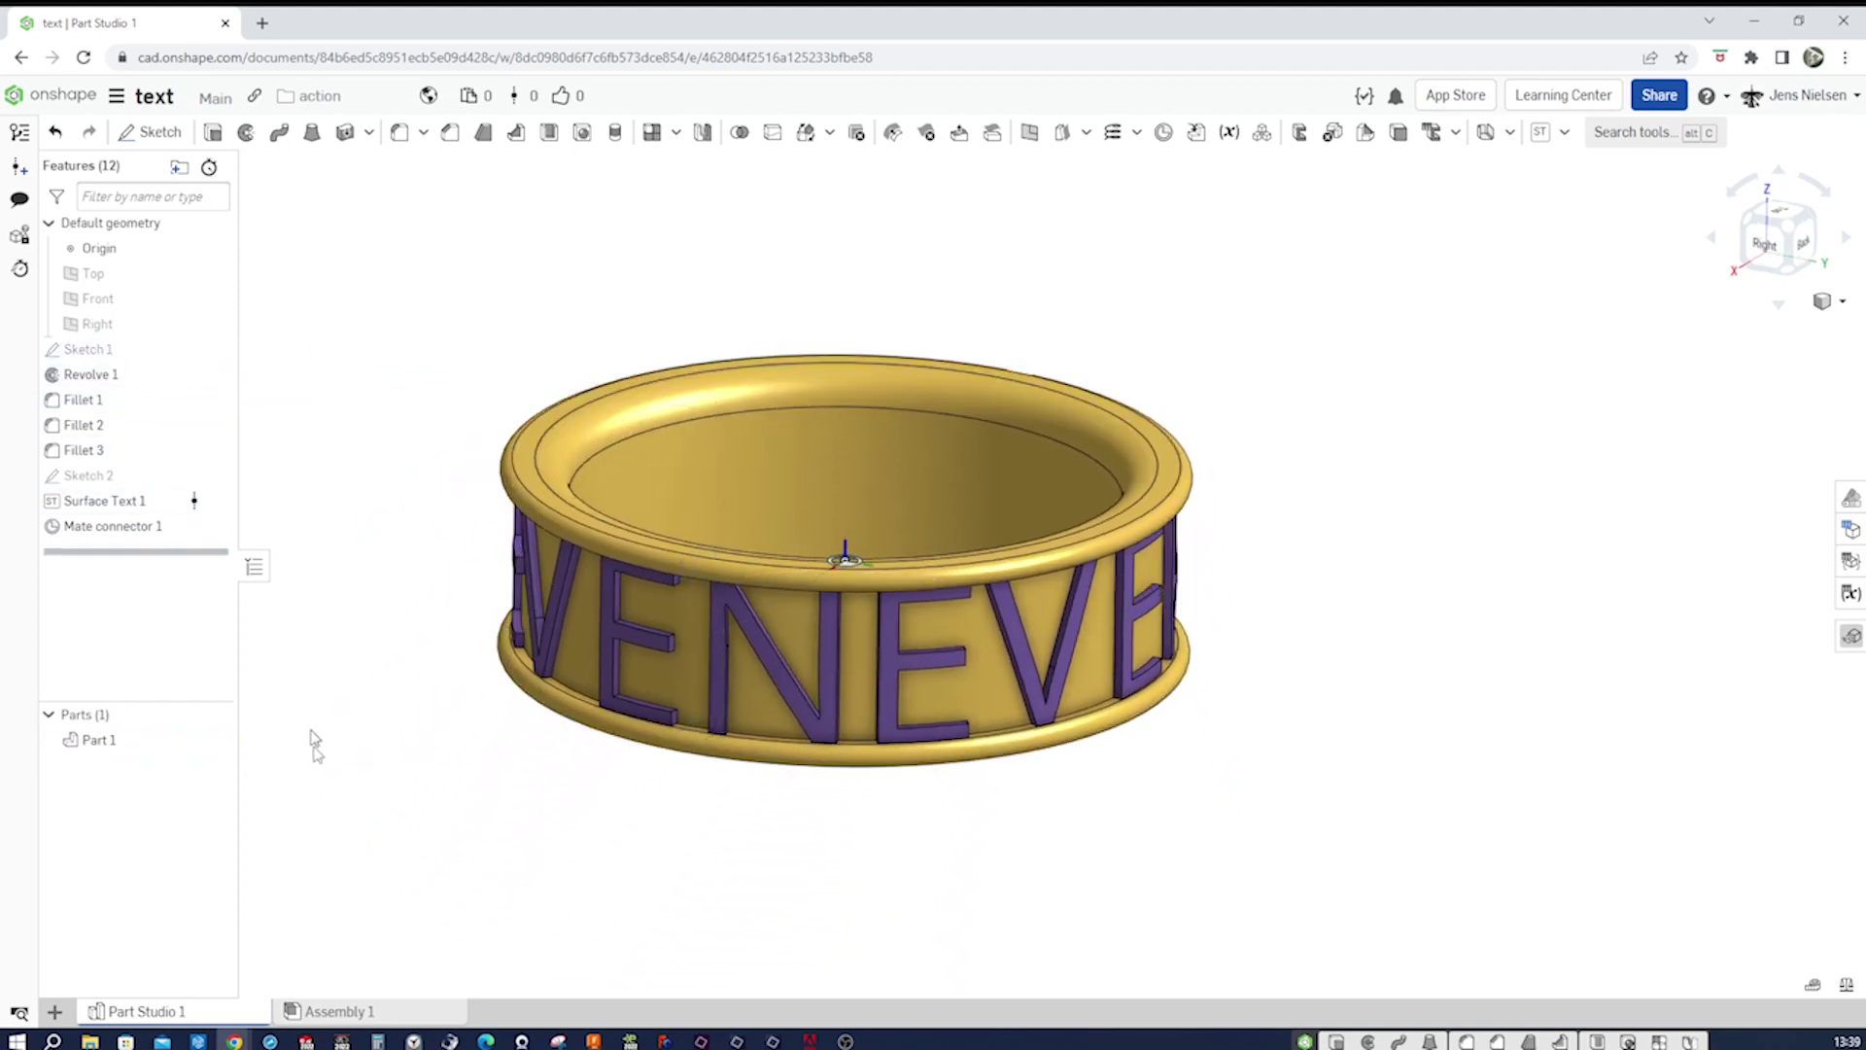
# In Assembly 1, add a mate connector on the assembly origin.
pyautogui.click(366, 1013)
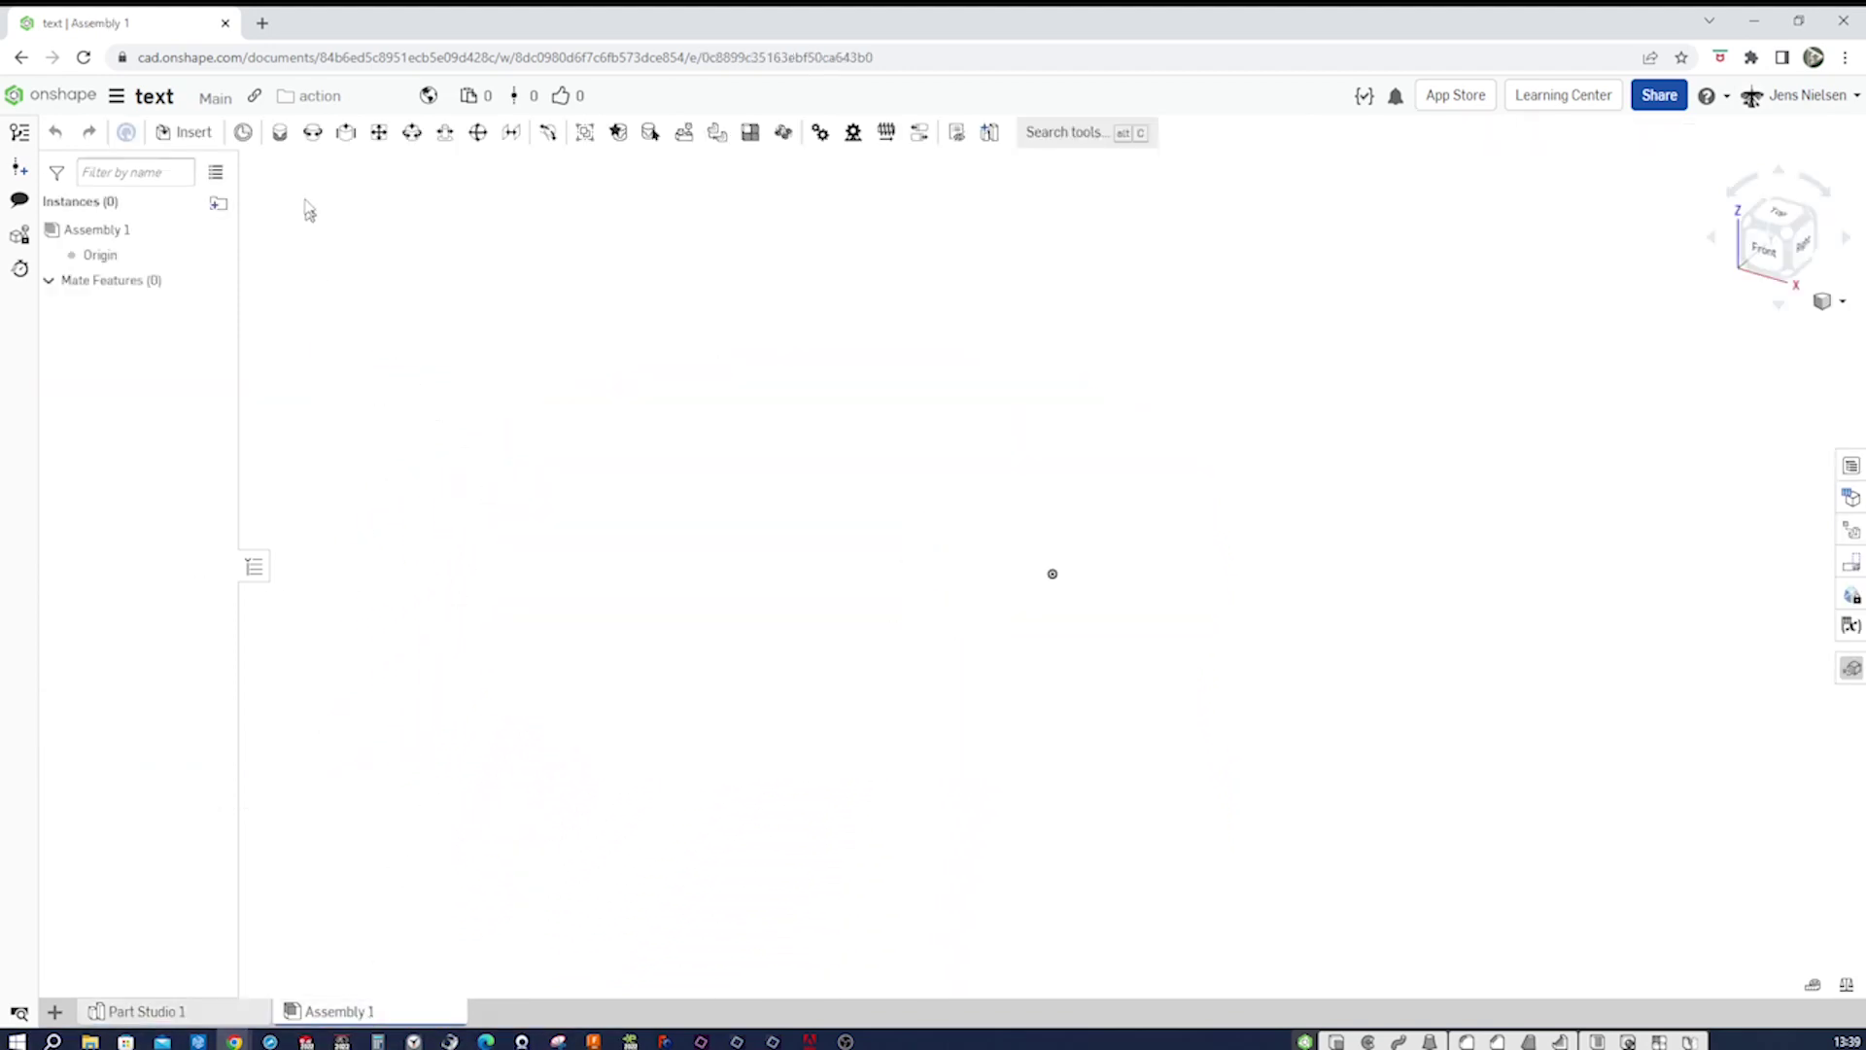
pyautogui.click(243, 133)
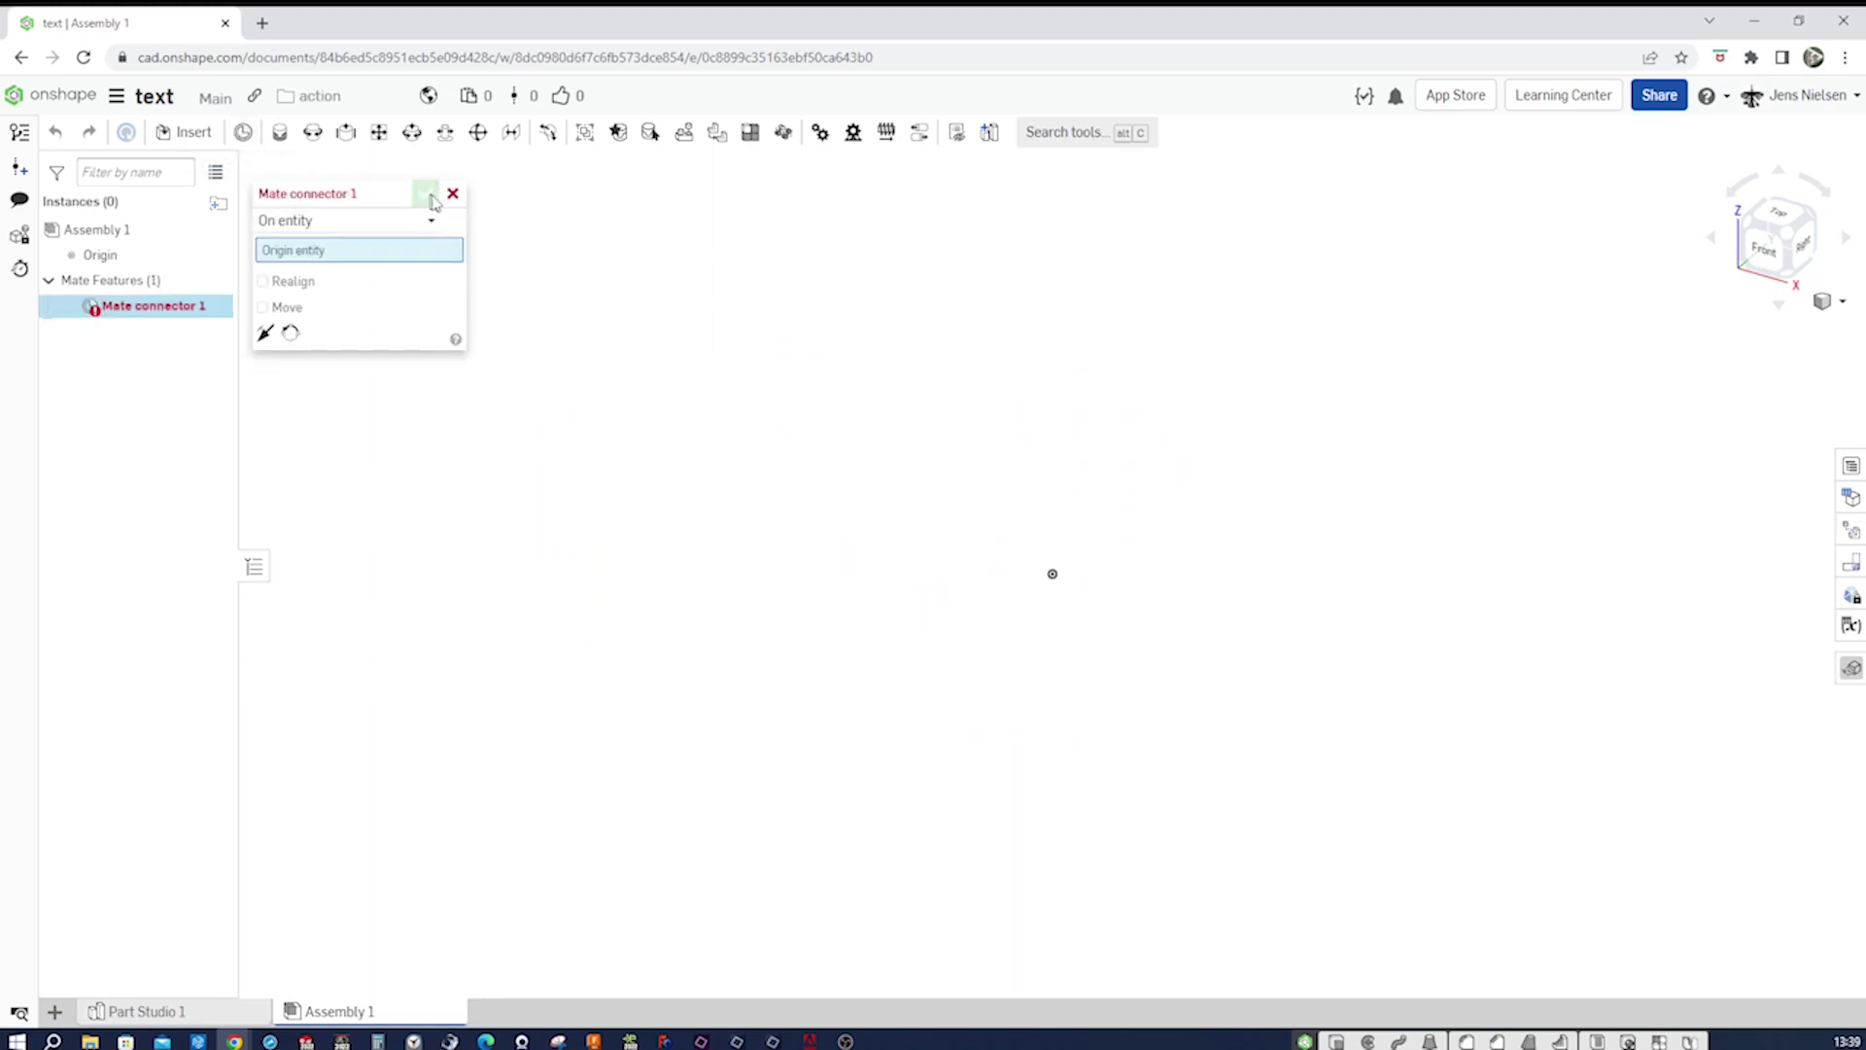
pyautogui.click(1056, 575)
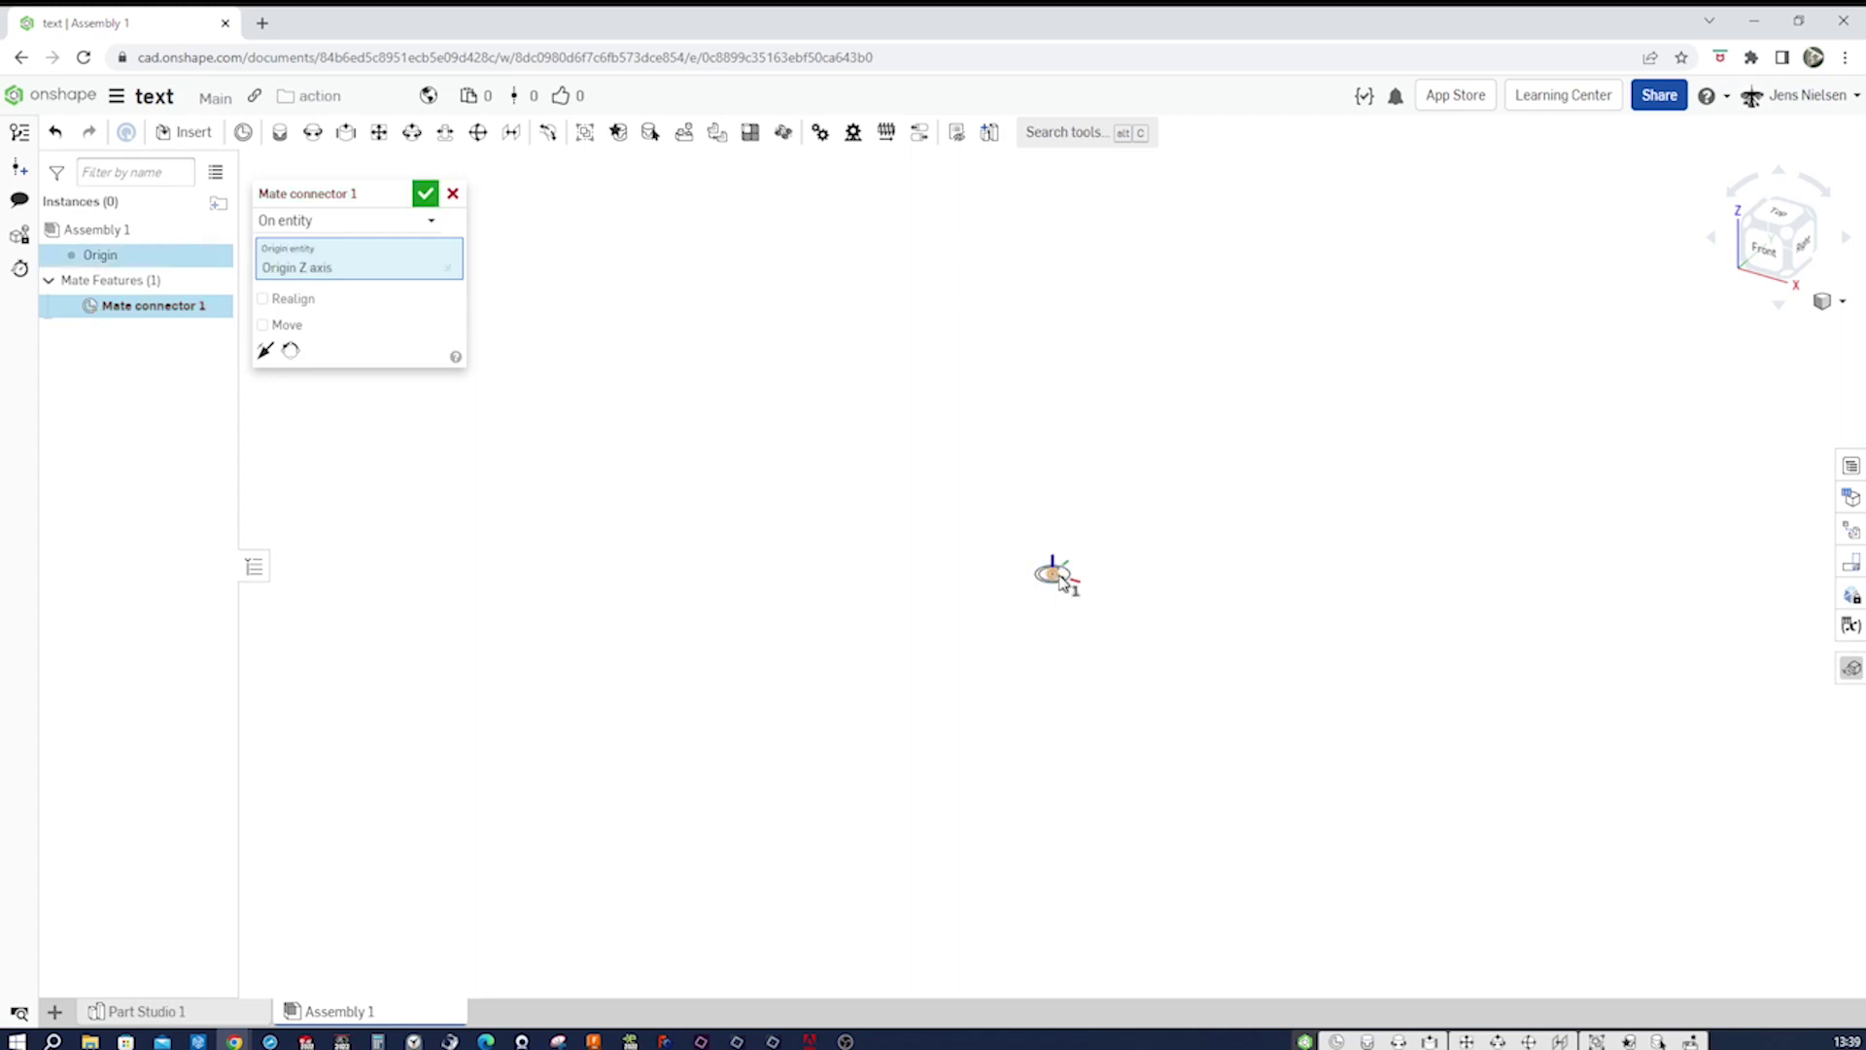
pyautogui.click(433, 198)
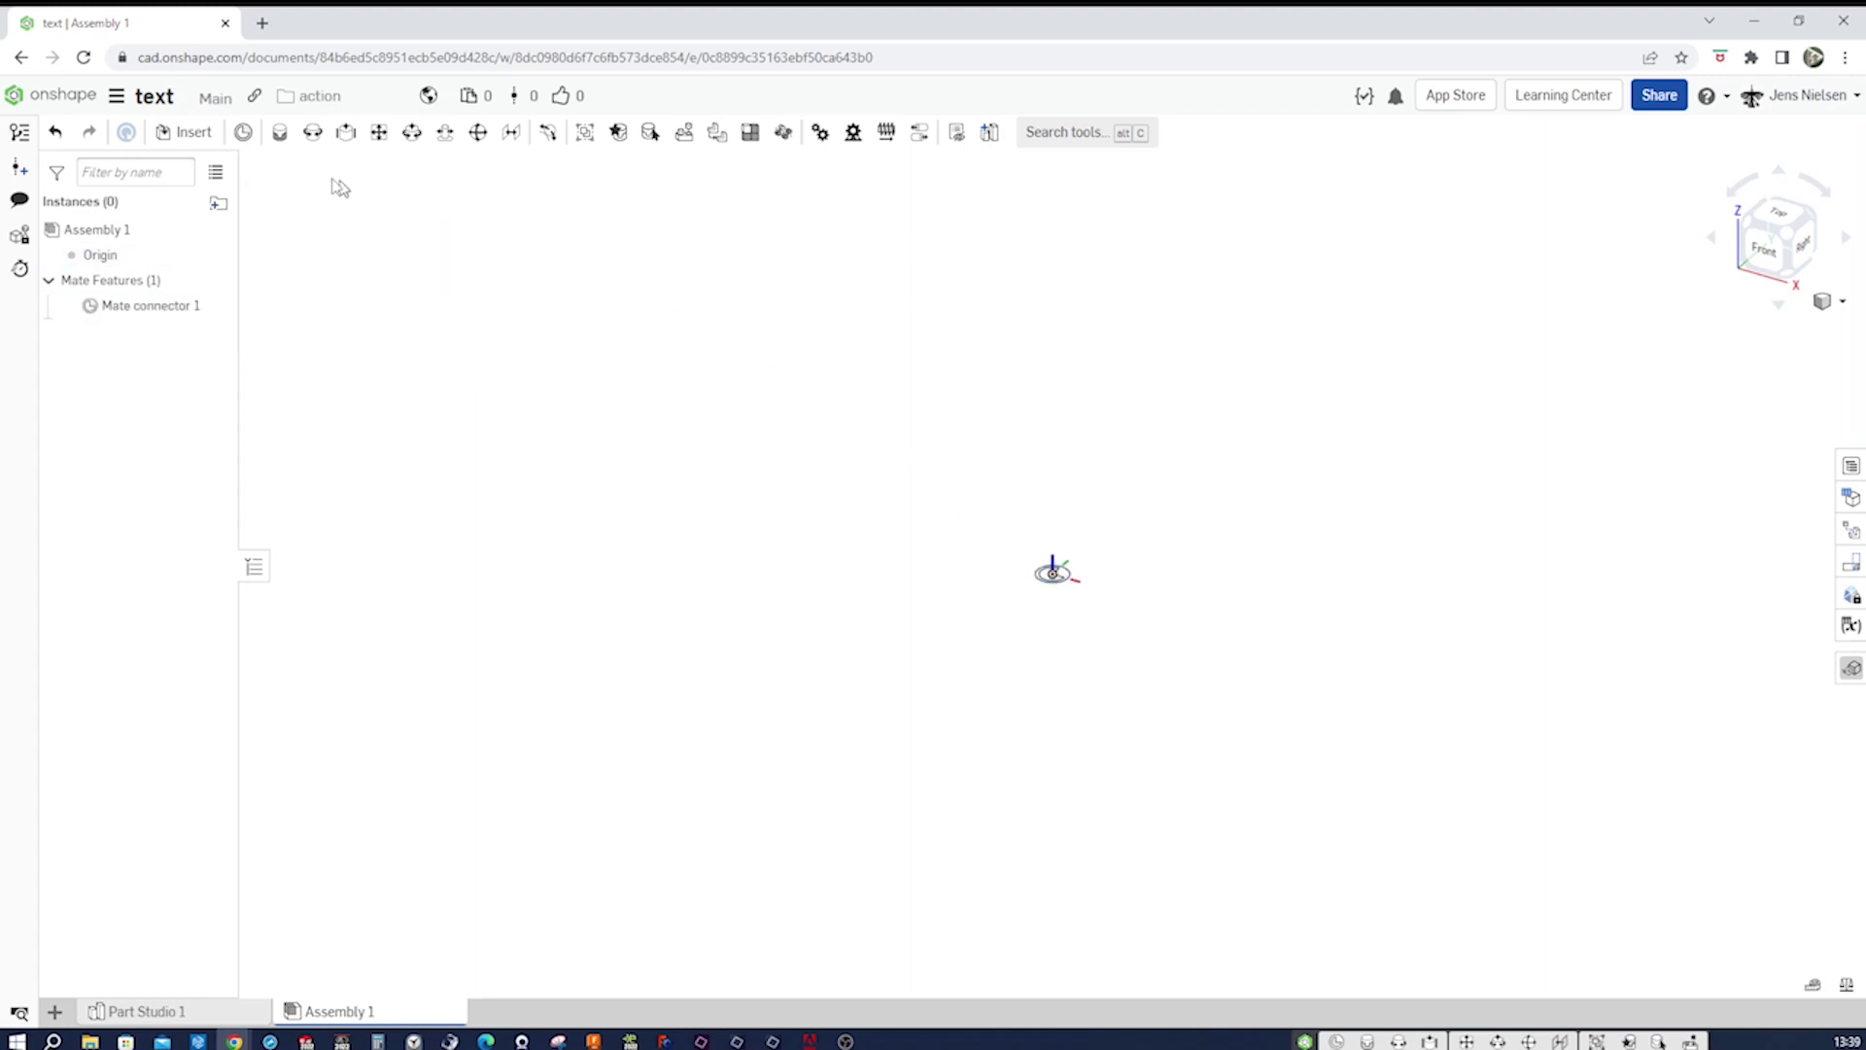
# Insert one instance of Part 1 from Part Studio 1 into the assembly.
pyautogui.click(185, 132)
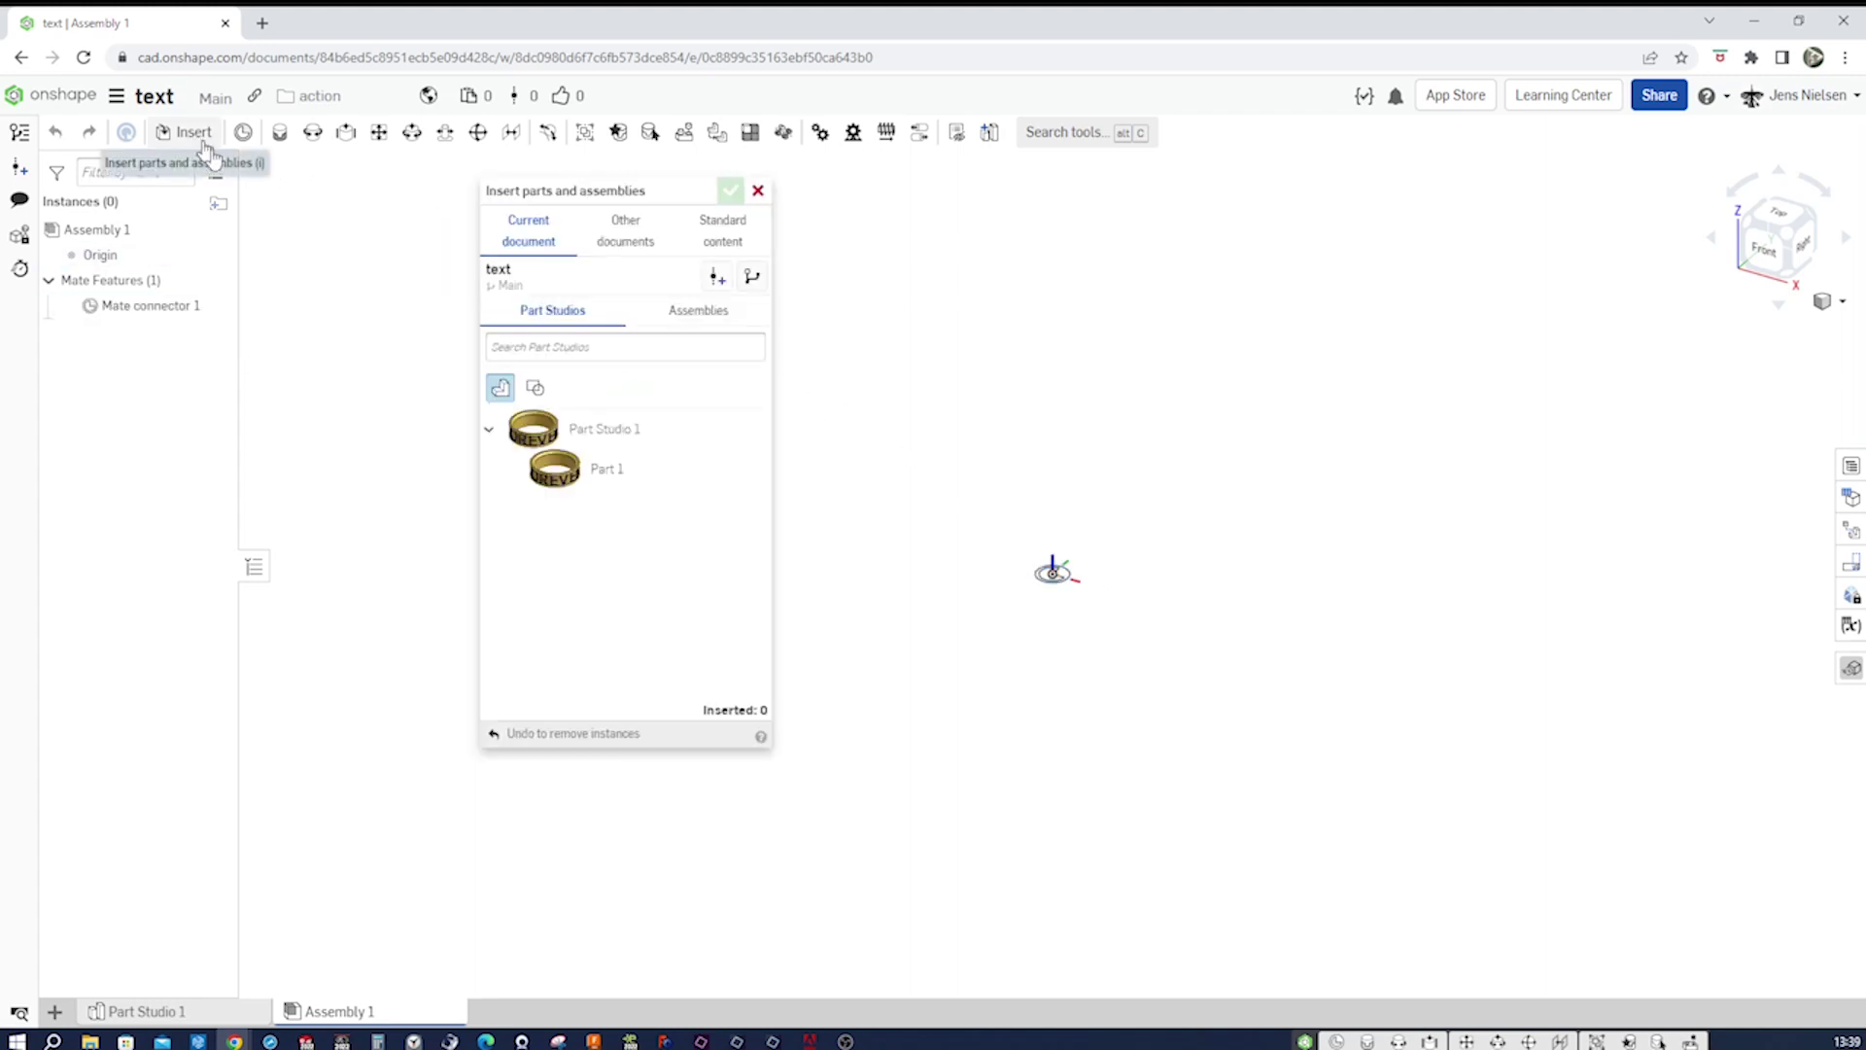
pyautogui.click(571, 478)
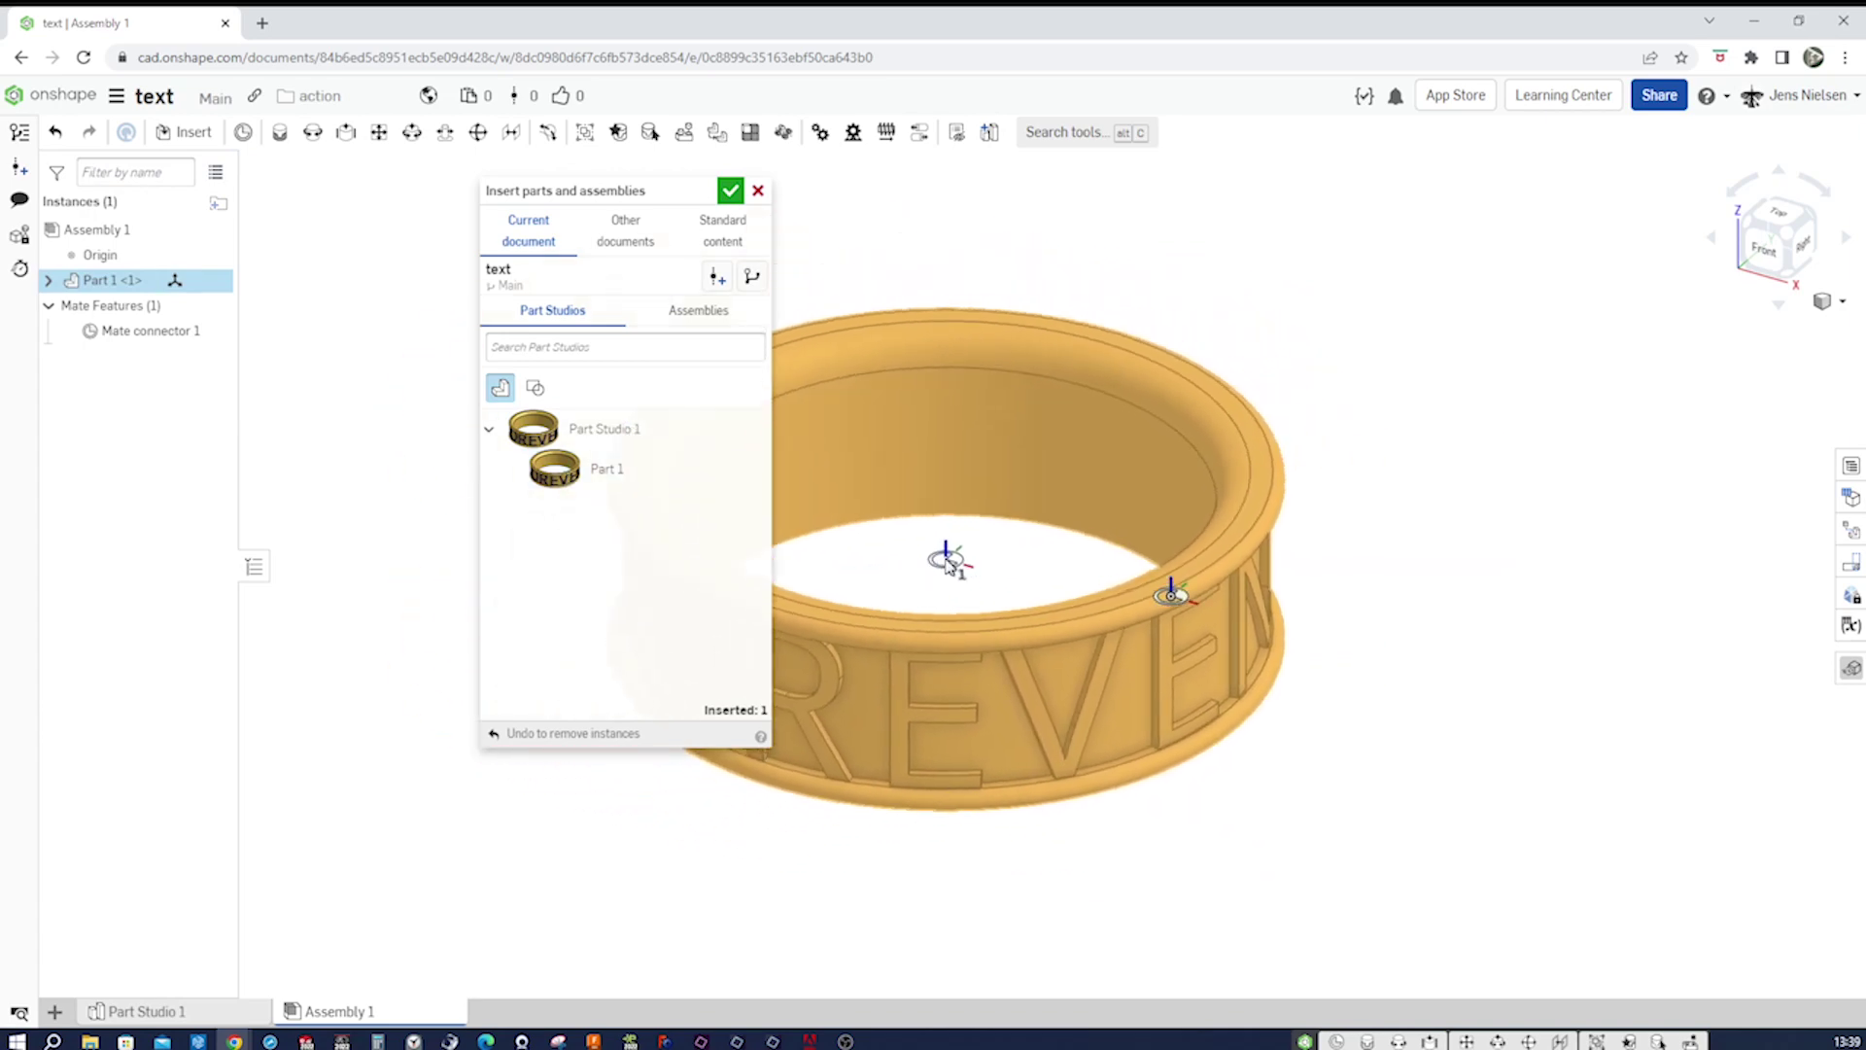
pyautogui.click(928, 535)
pyautogui.click(731, 191)
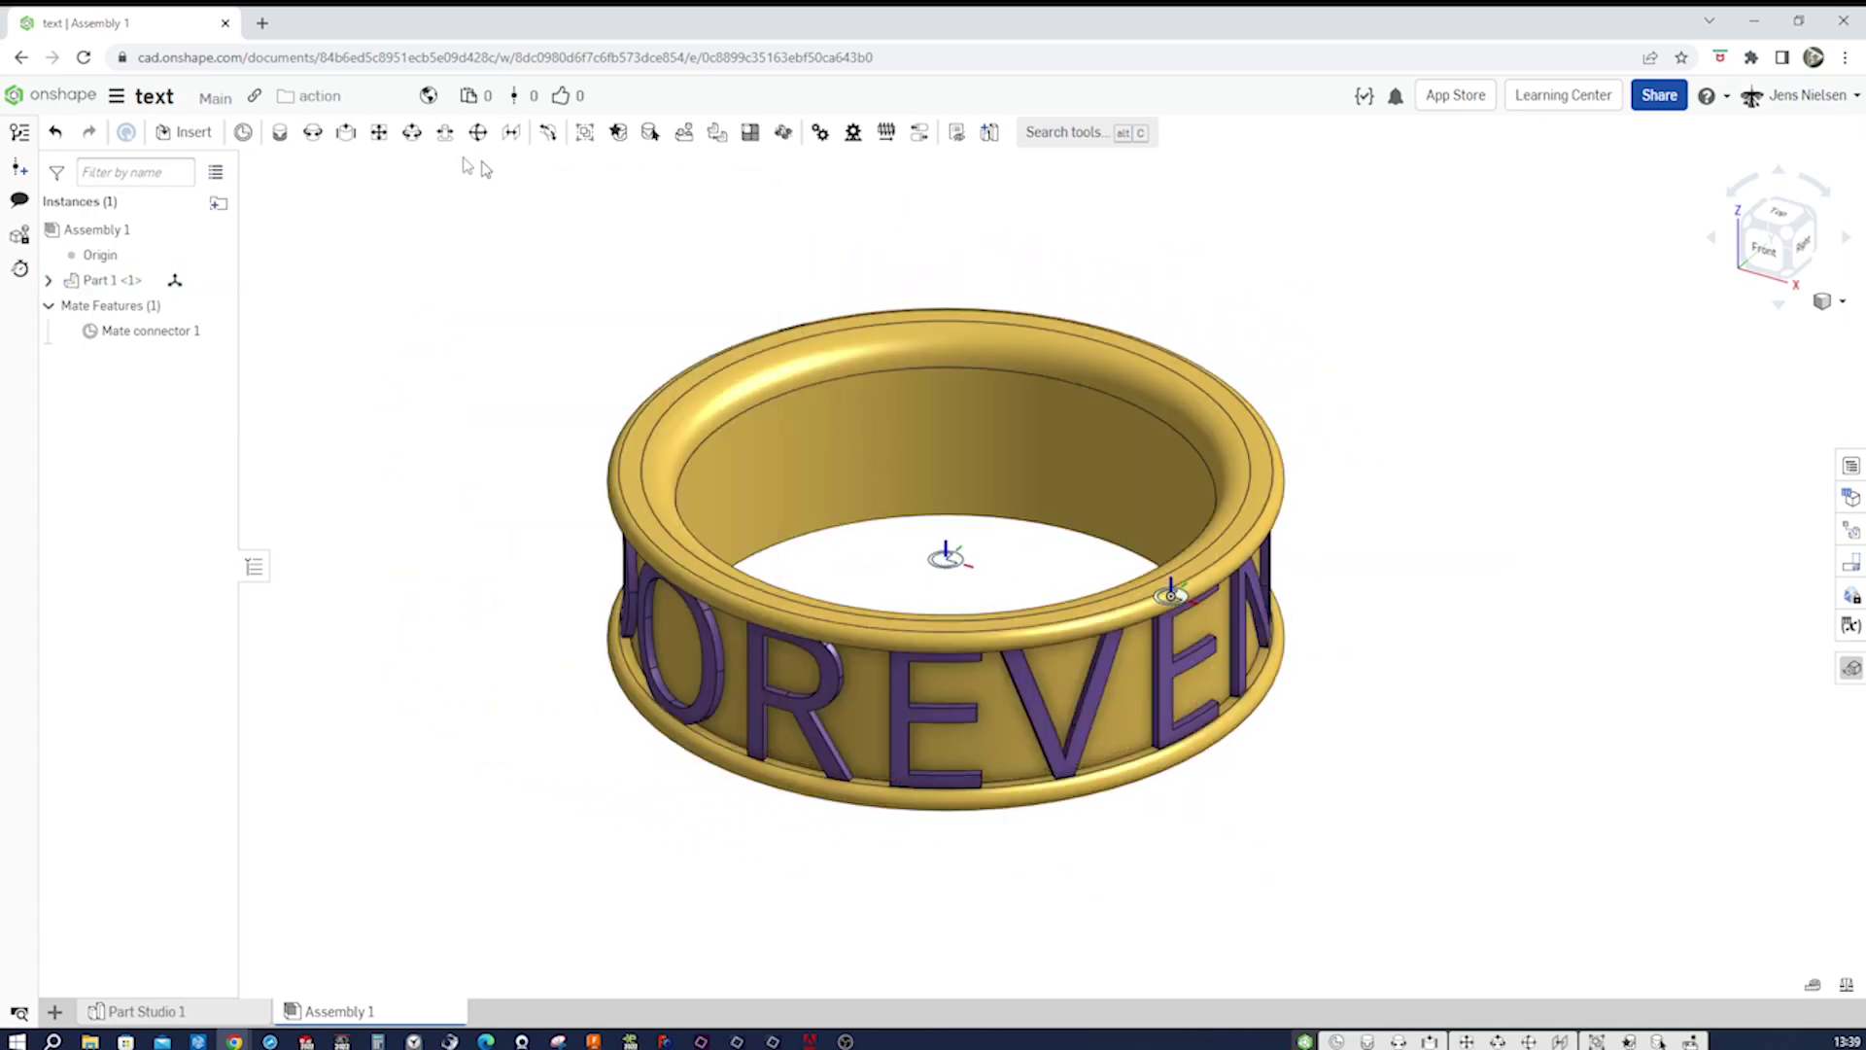
pyautogui.click(313, 133)
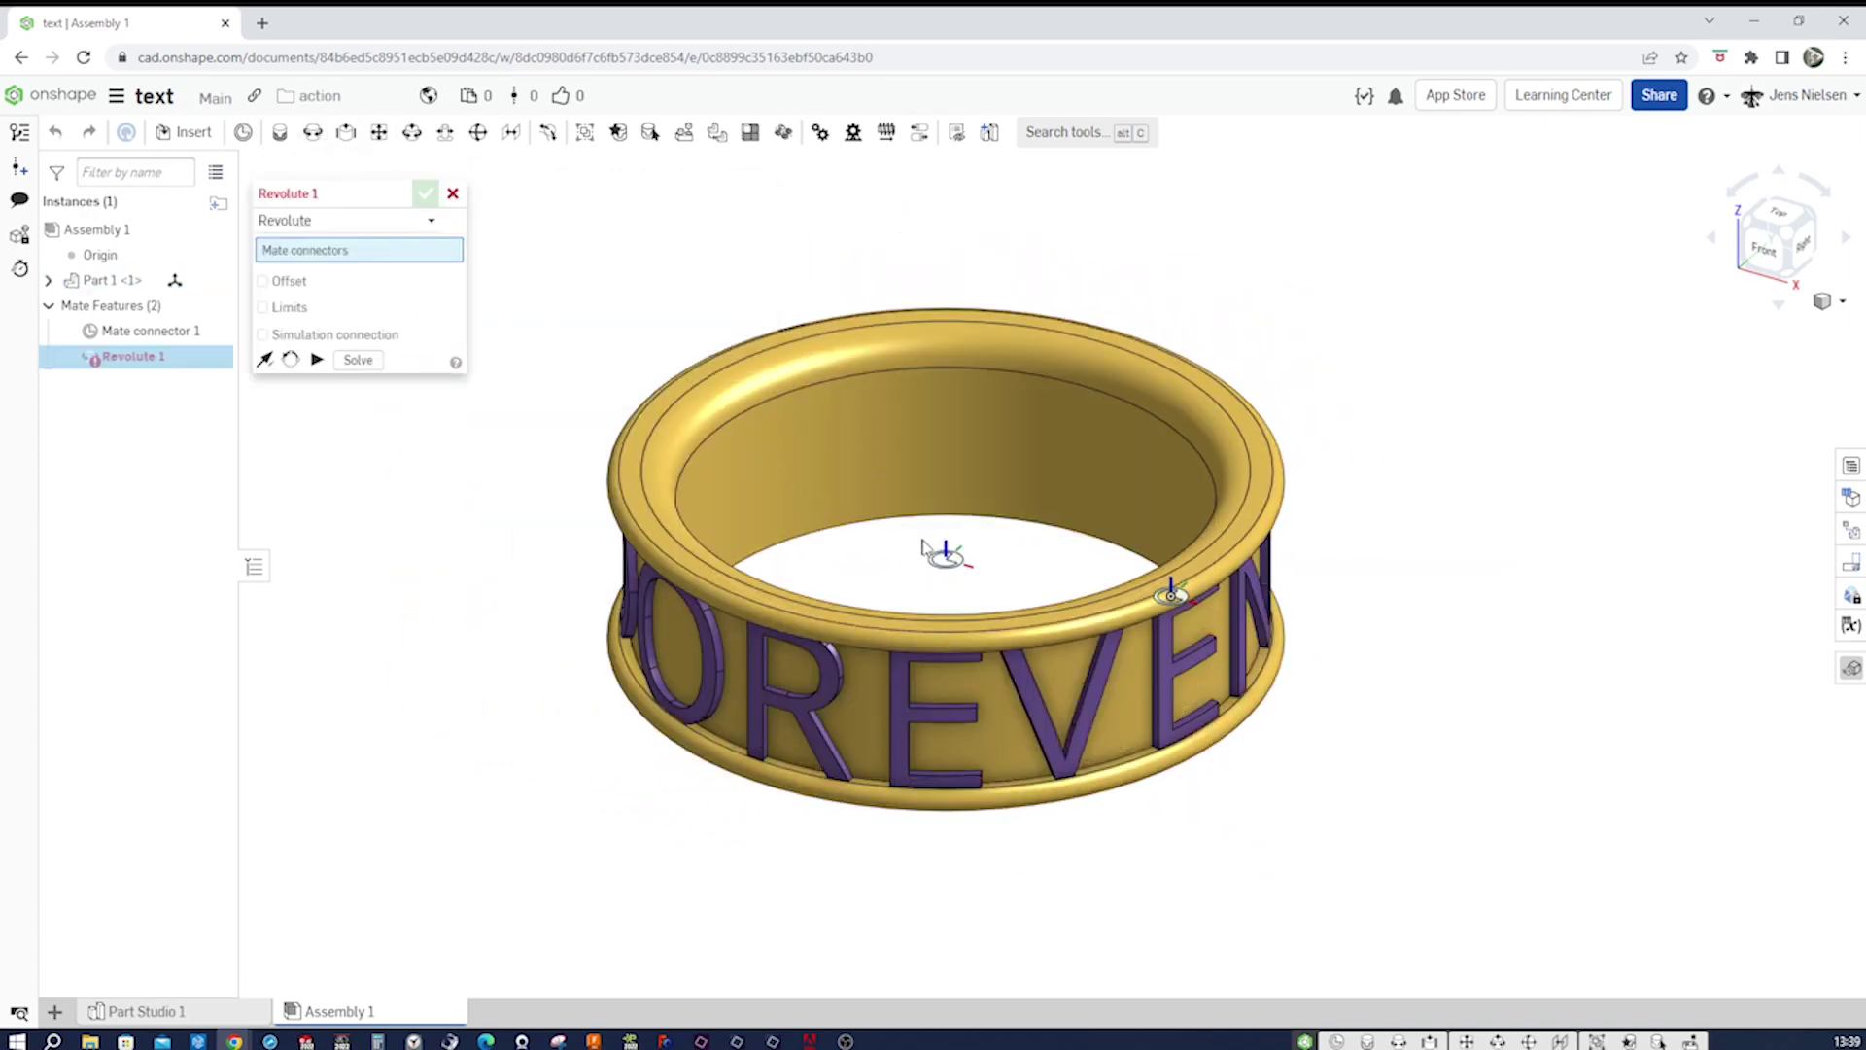
# Create Revolute 1 between the ring's mate connector and the origin connector.
pyautogui.click(950, 560)
pyautogui.moveTo(1054, 596); pyautogui.dragTo(1157, 622, button='right')
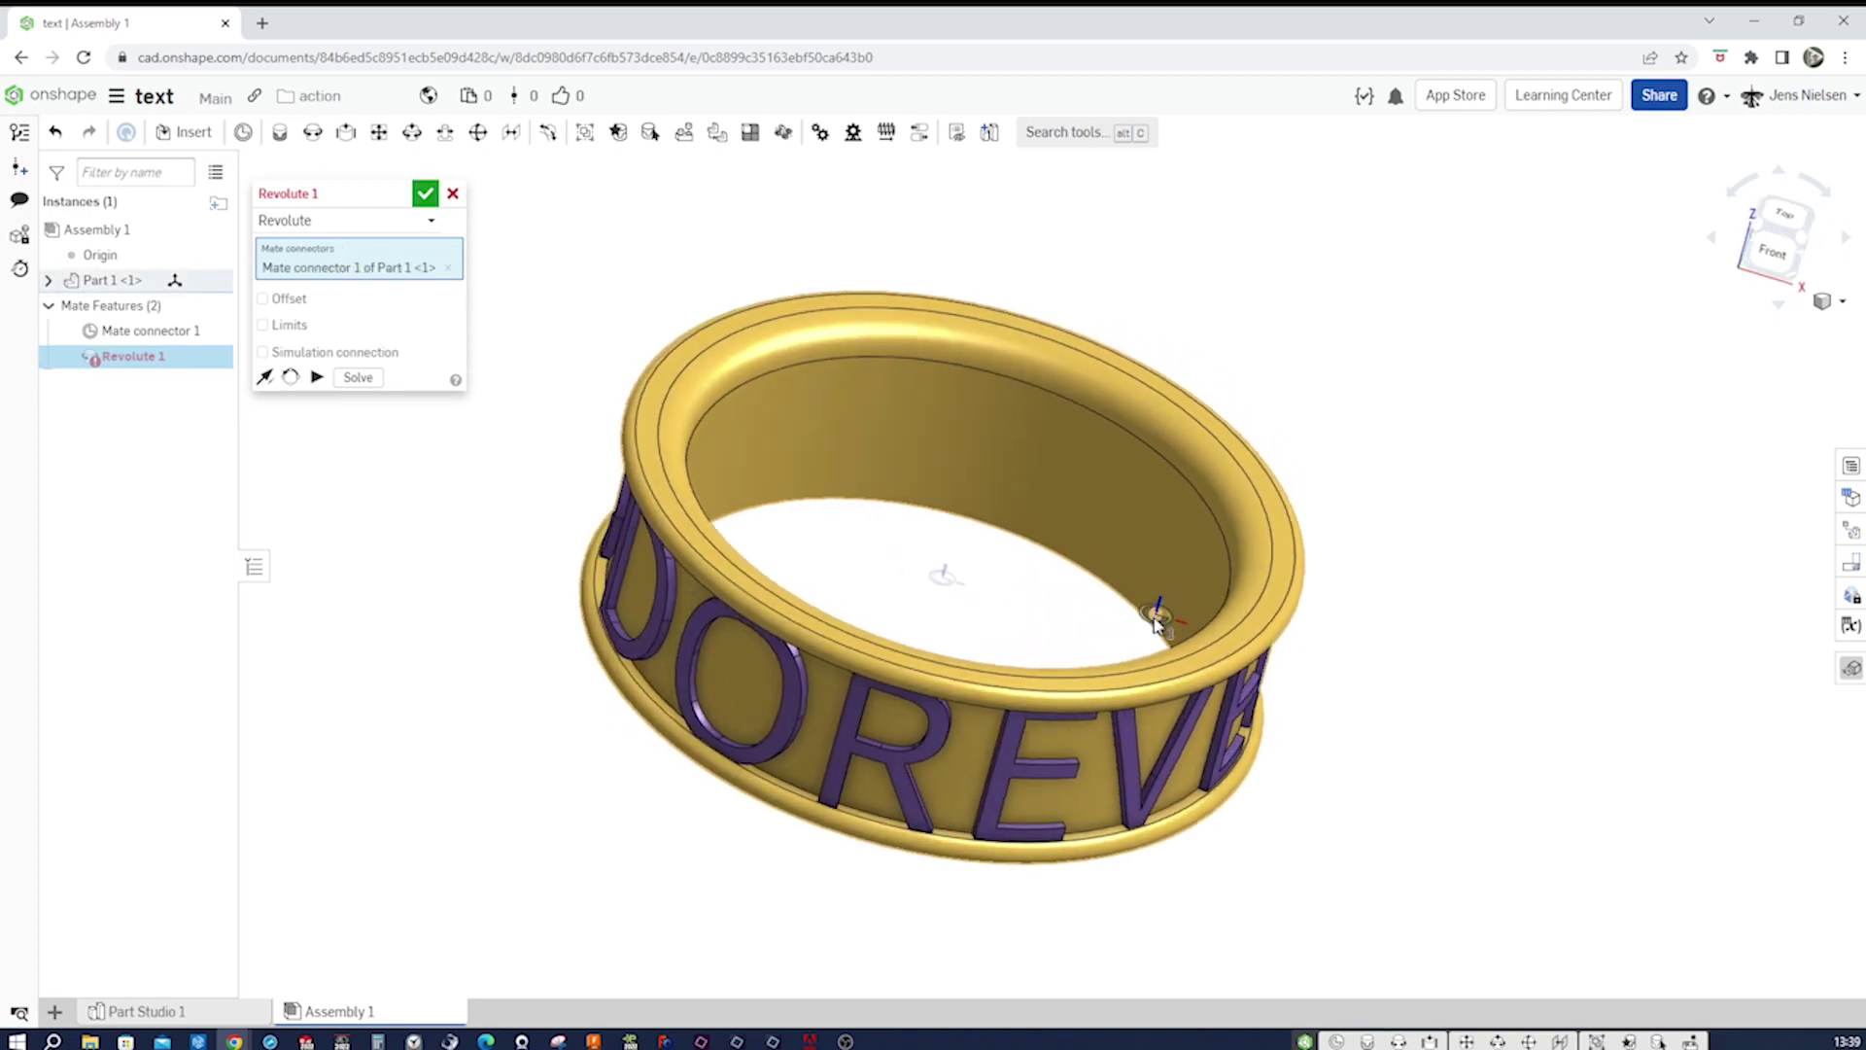
pyautogui.click(1164, 610)
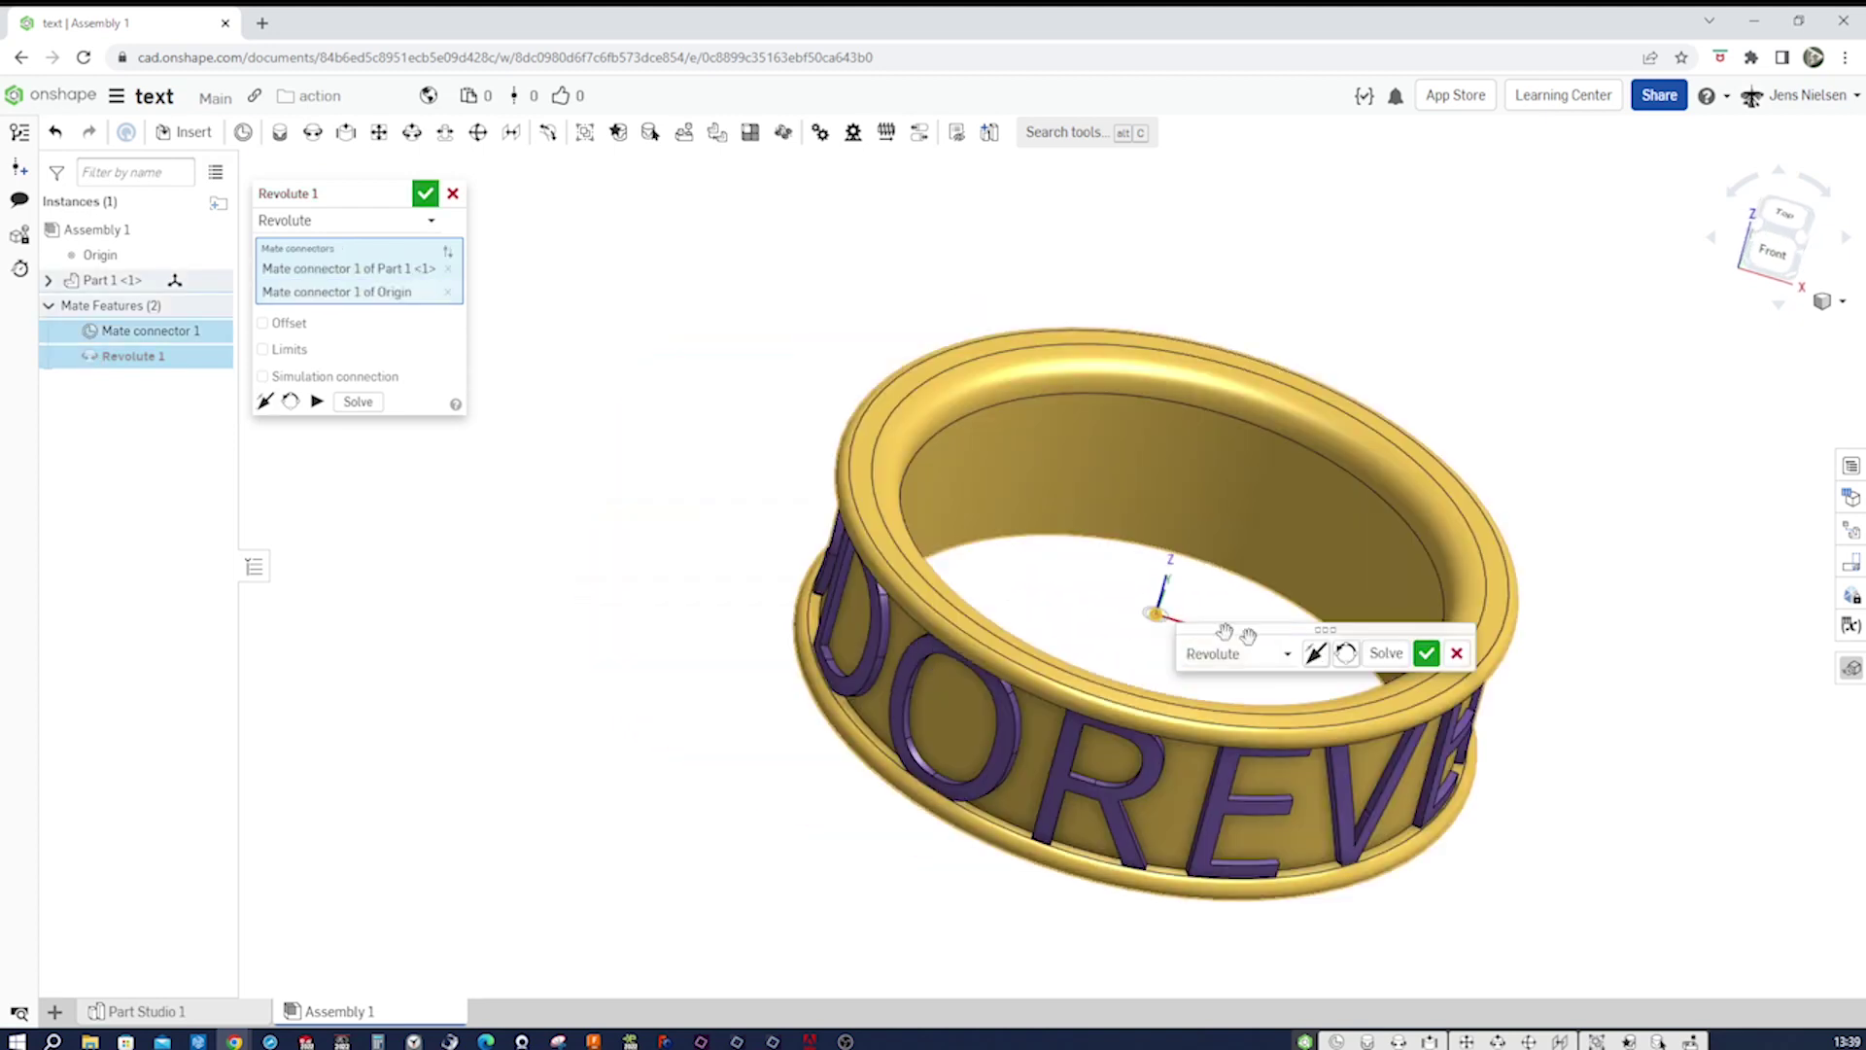
pyautogui.click(1427, 658)
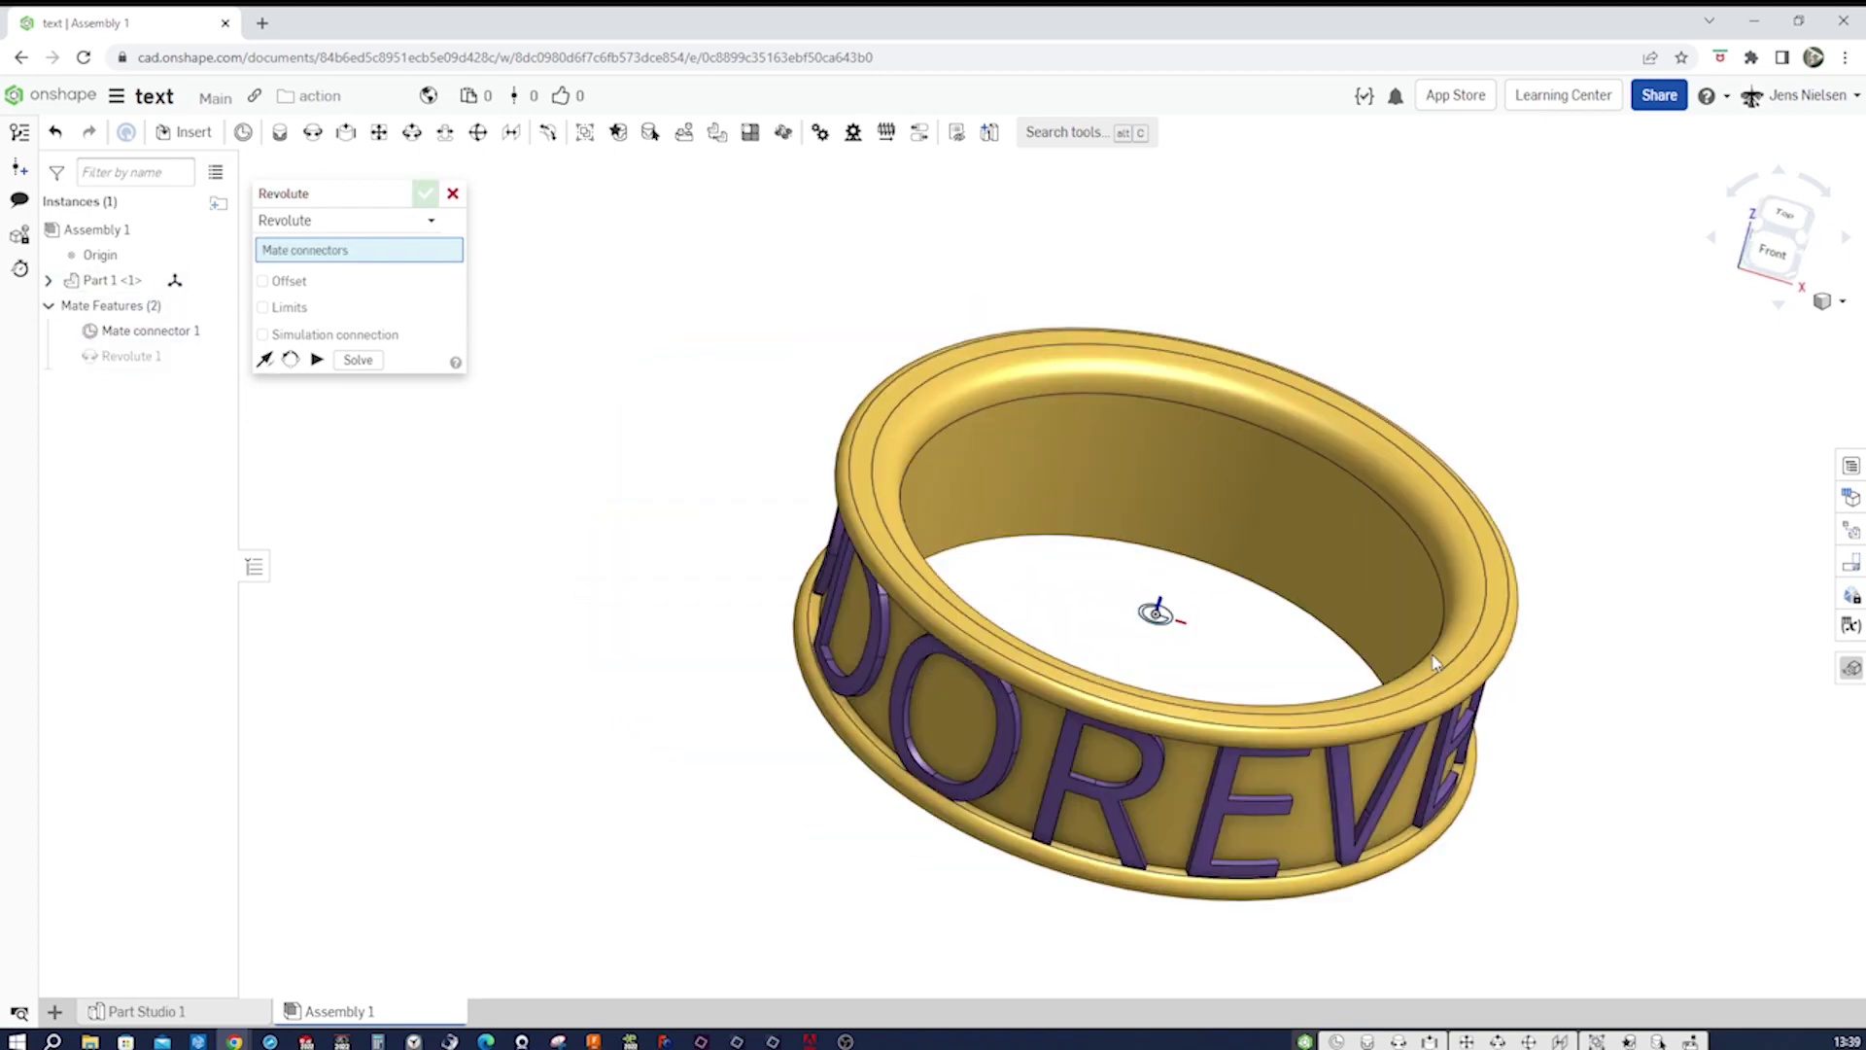
pyautogui.click(453, 193)
# Animate Revolute 1 from 0 to 360 deg and play the spinning ring.
pyautogui.rightClick(112, 359)
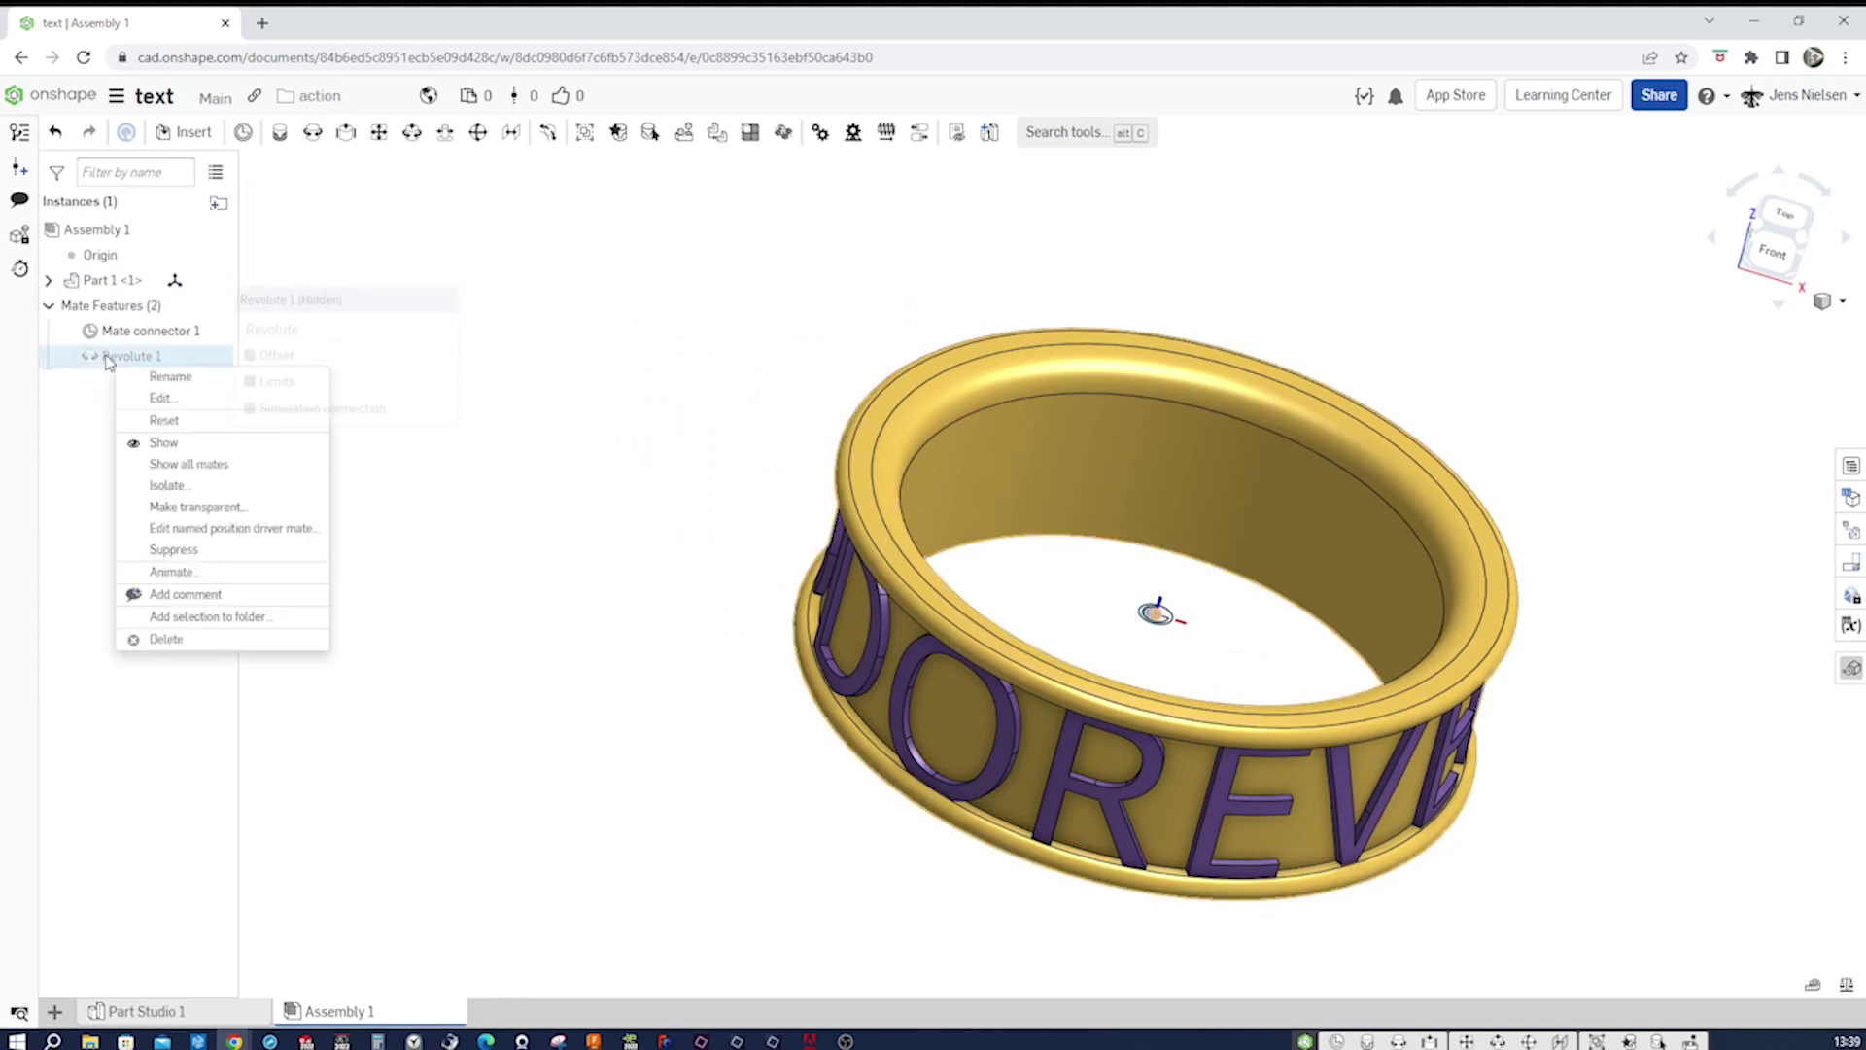
pyautogui.click(173, 572)
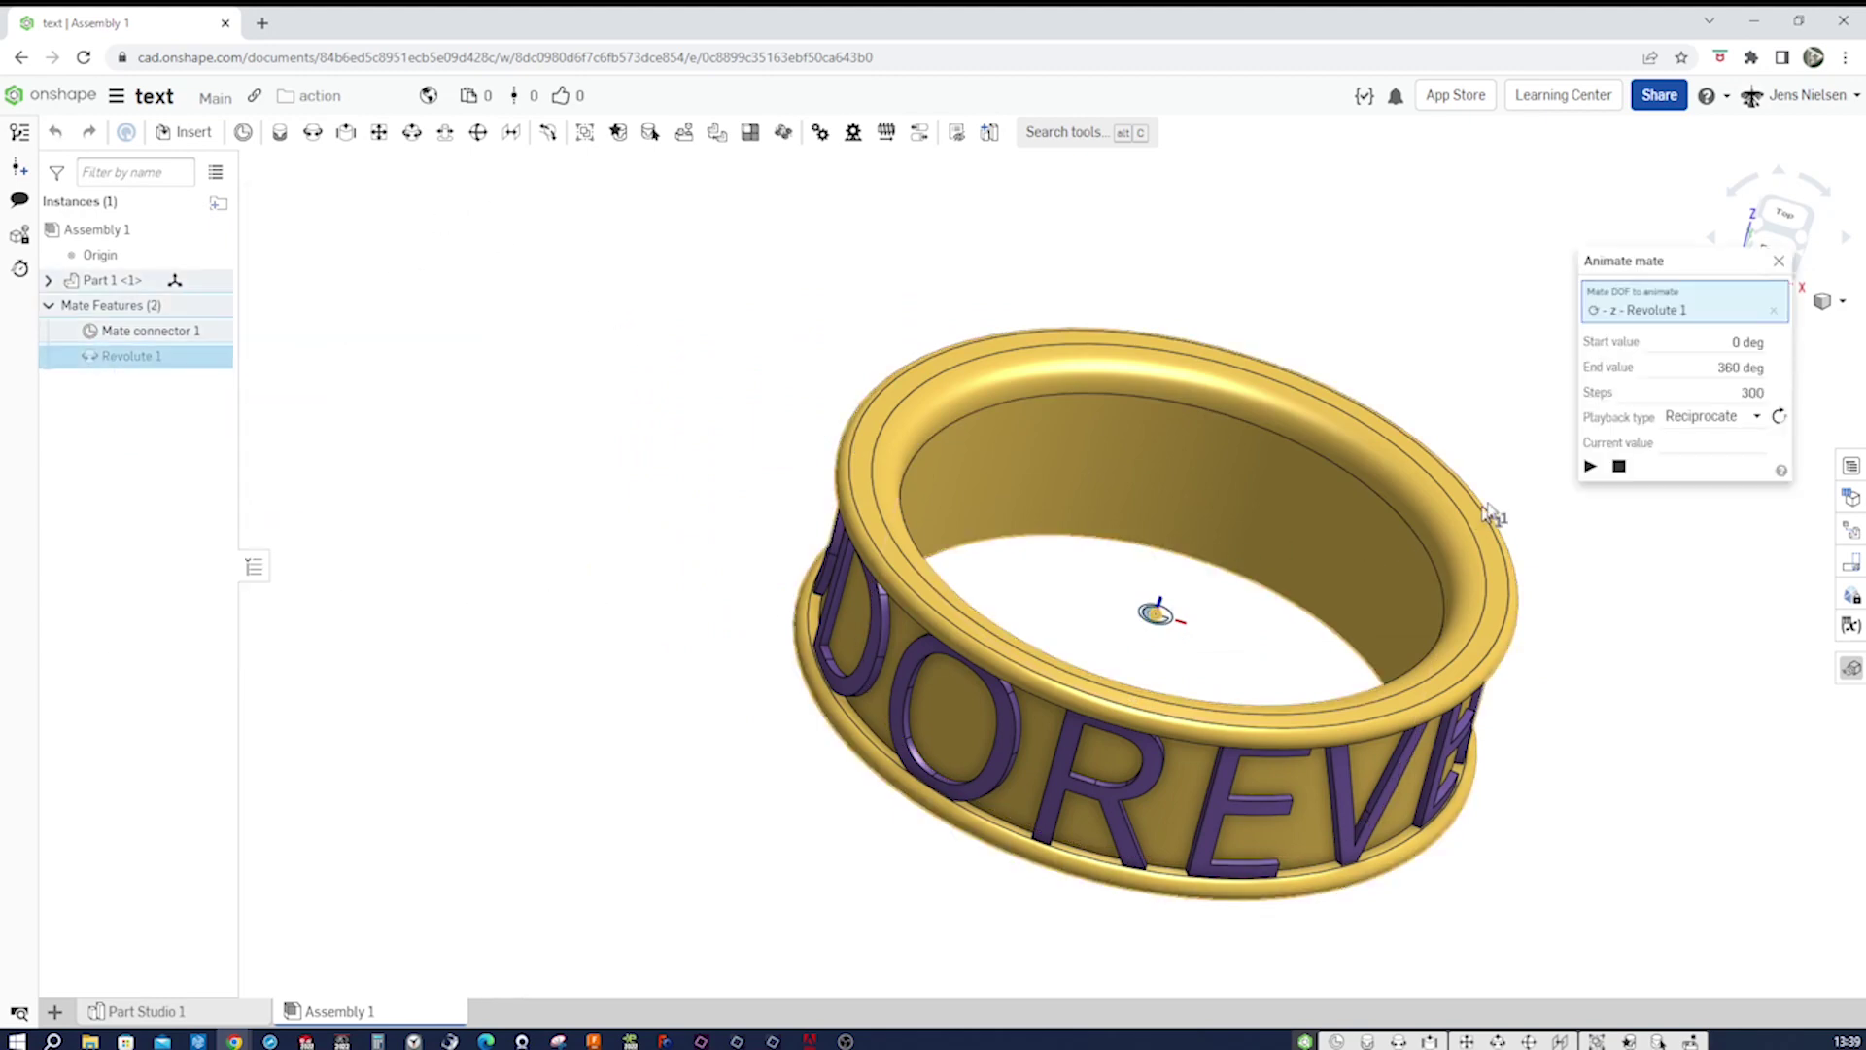
pyautogui.click(1591, 469)
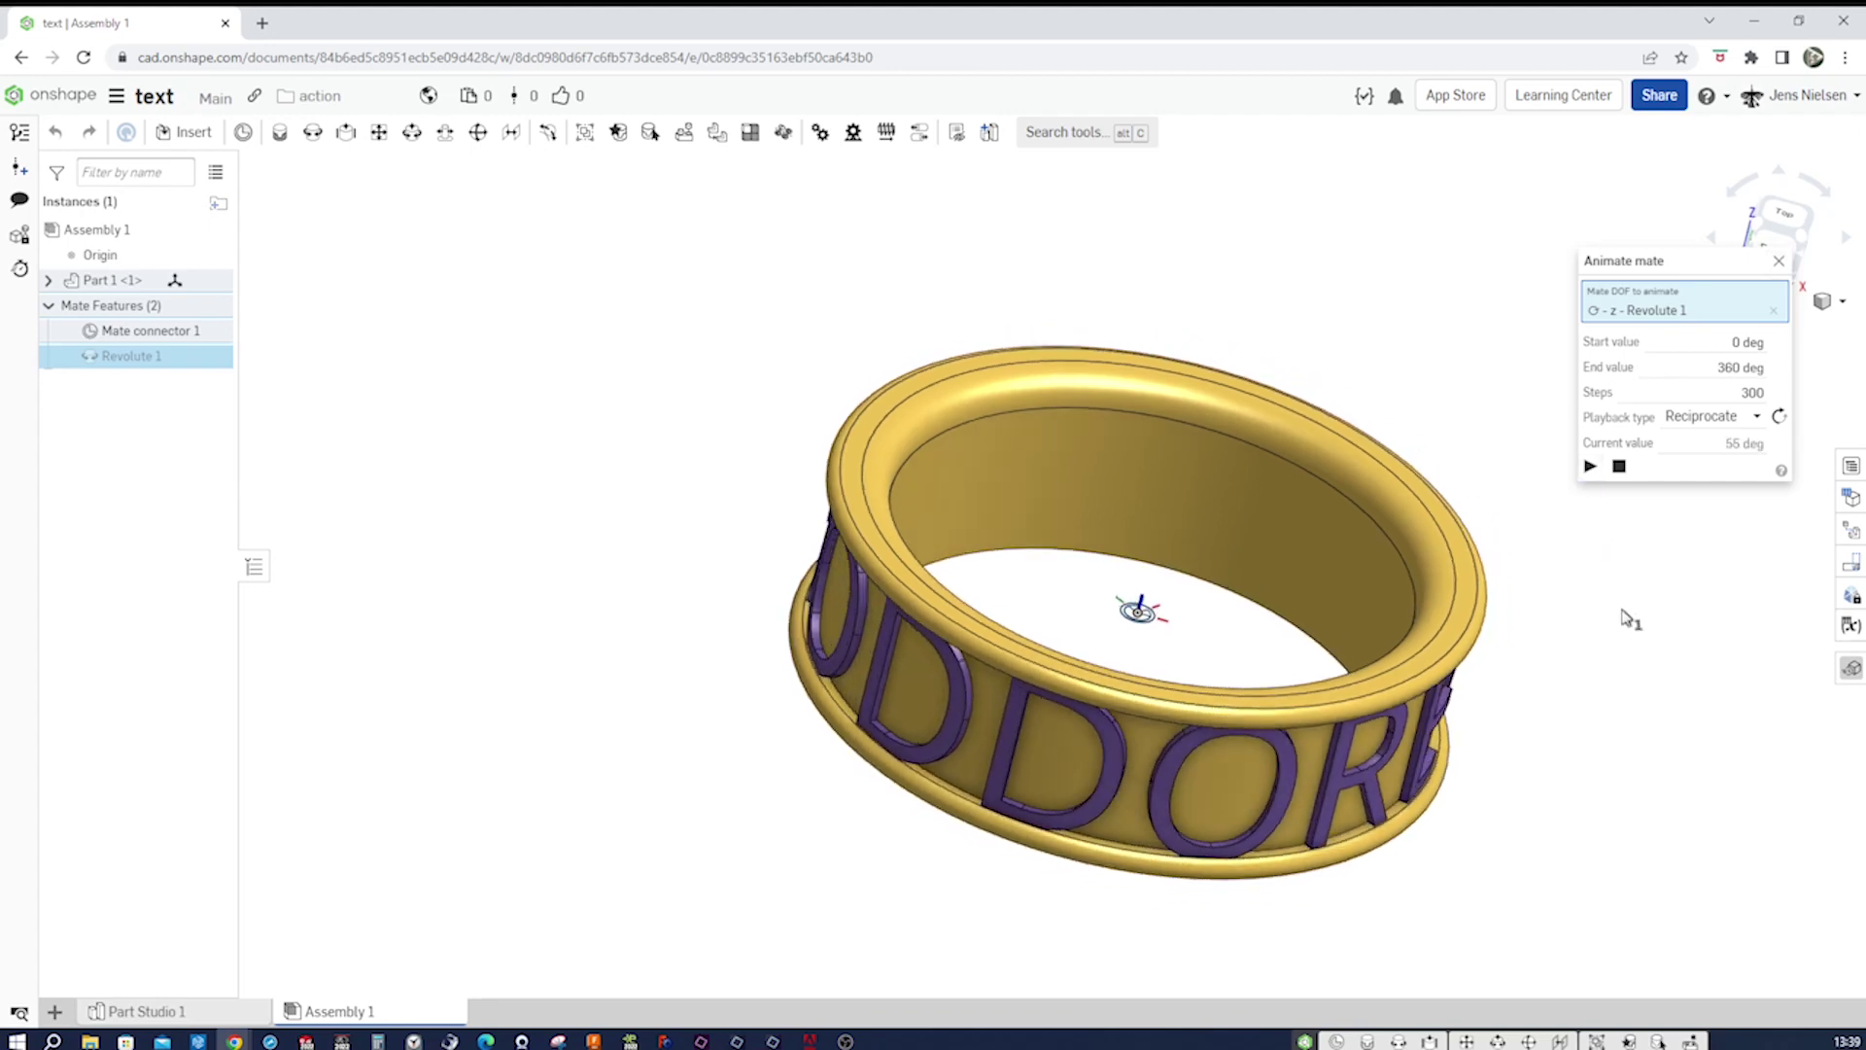